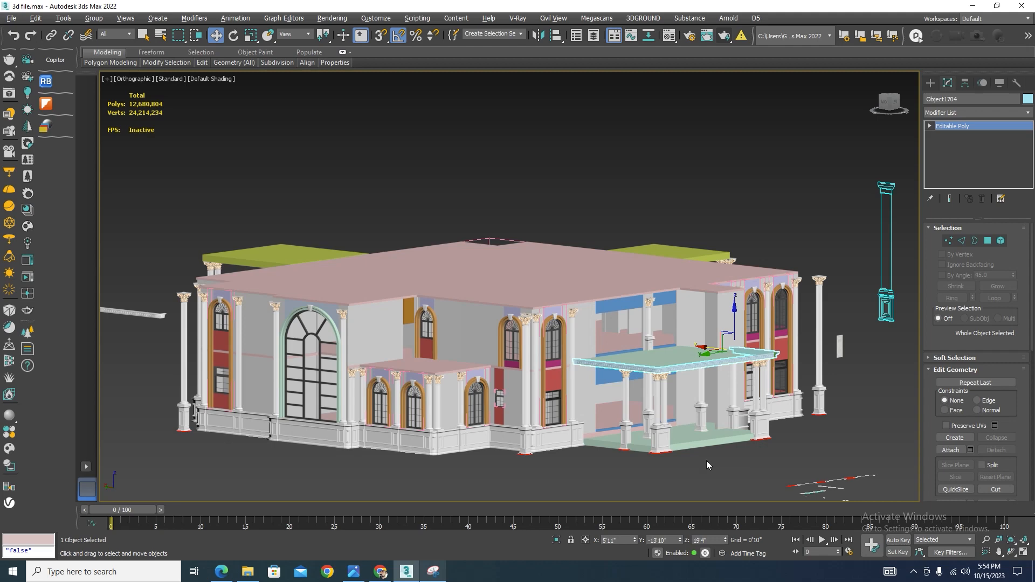
Inspect the porch roof's cornice molding up close, isolating it briefly and then ending the isolation
{"action": "scroll", "coordinate": [660, 372], "scroll_direction": "up", "scroll_amount": 6}
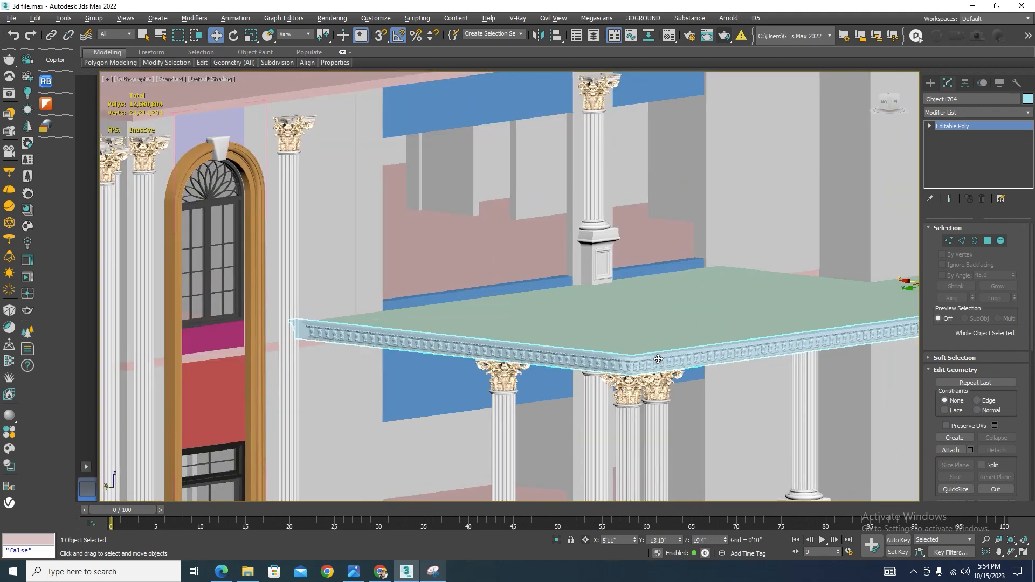
{"action": "scroll", "coordinate": [659, 359], "scroll_direction": "up", "scroll_amount": 6}
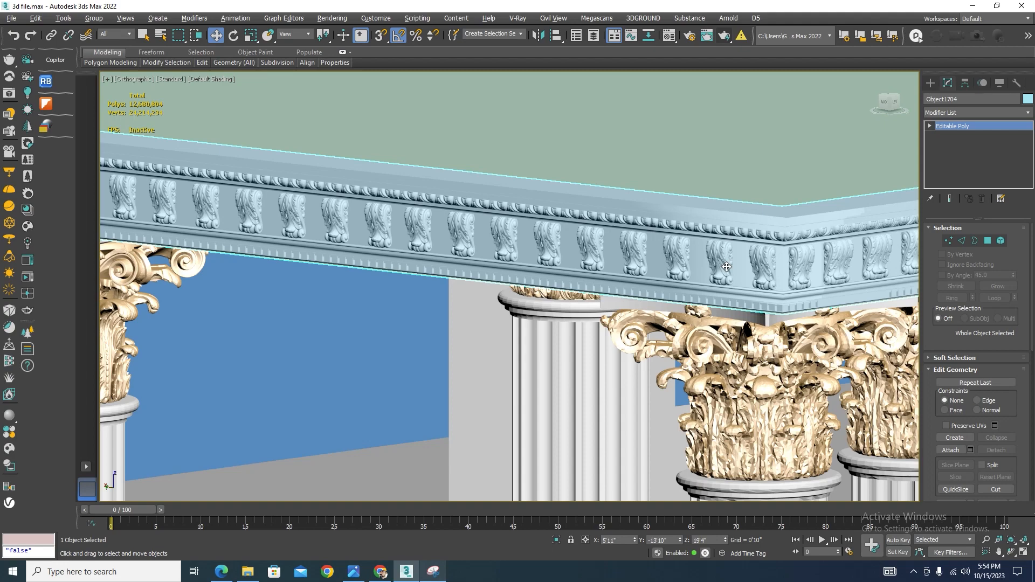
{"action": "scroll", "coordinate": [583, 265], "scroll_direction": "down", "scroll_amount": 10}
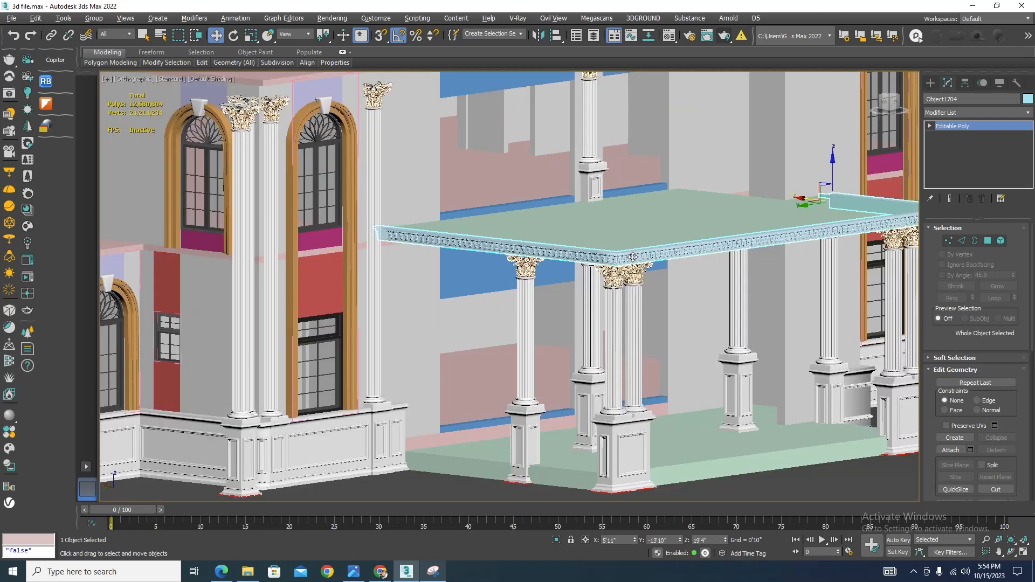
{"action": "key", "text": "alt+q"}
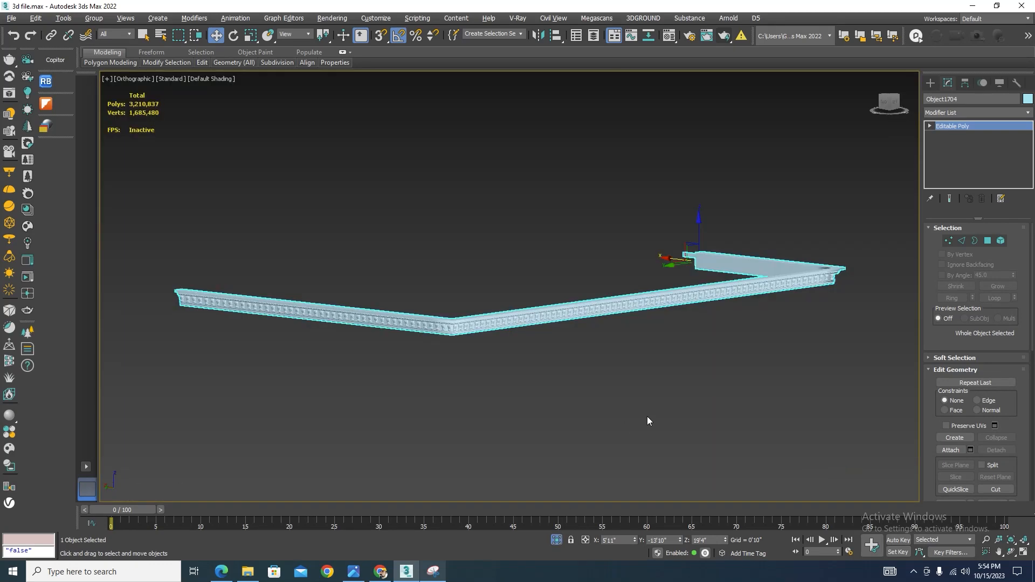
{"action": "left_click", "coordinate": [647, 416]}
{"action": "scroll", "coordinate": [586, 296], "scroll_direction": "up", "scroll_amount": 3}
{"action": "left_click", "coordinate": [582, 323]}
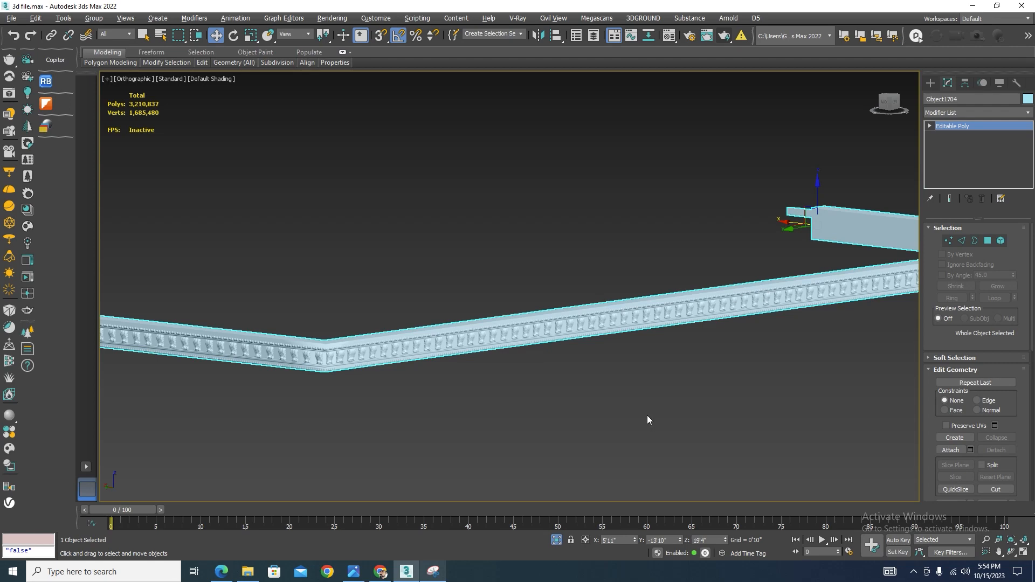
{"action": "left_click", "coordinate": [557, 539]}
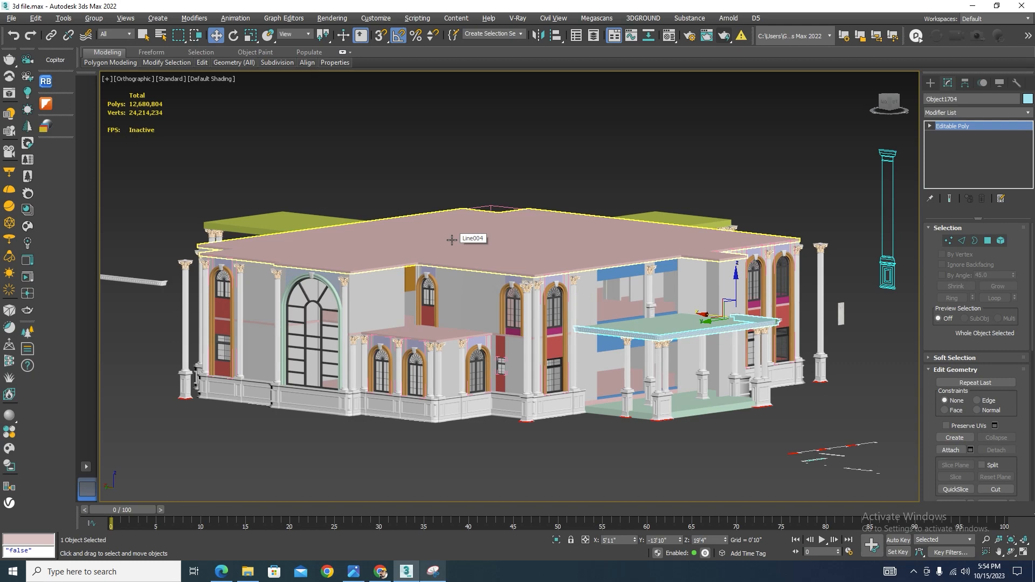
Examine the building's roof slabs and the porch from several angles
{"action": "scroll", "coordinate": [458, 361], "scroll_direction": "up", "scroll_amount": 5}
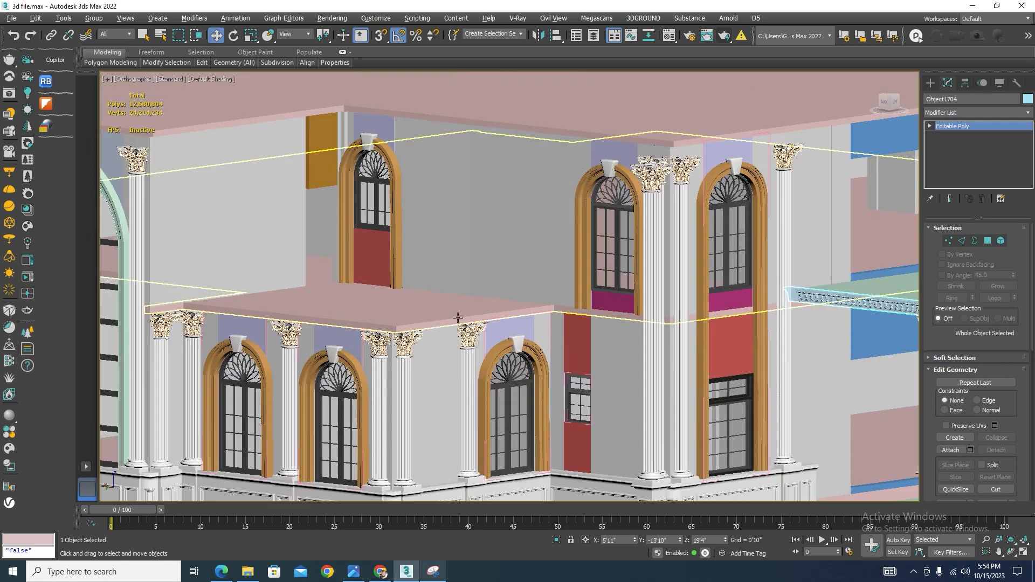
{"action": "scroll", "coordinate": [331, 366], "scroll_direction": "down", "scroll_amount": 2}
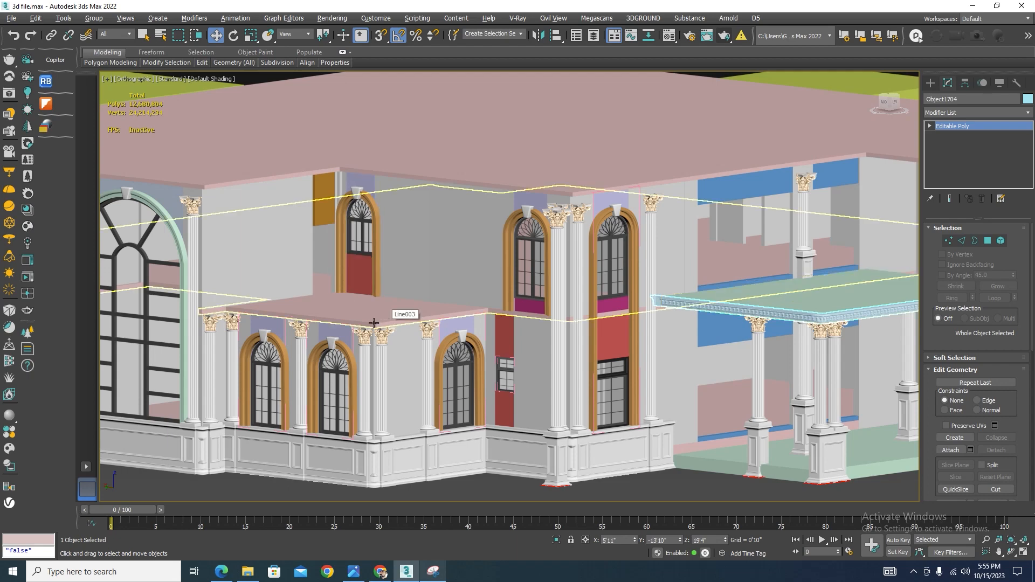
{"action": "scroll", "coordinate": [597, 309], "scroll_direction": "down", "scroll_amount": 3}
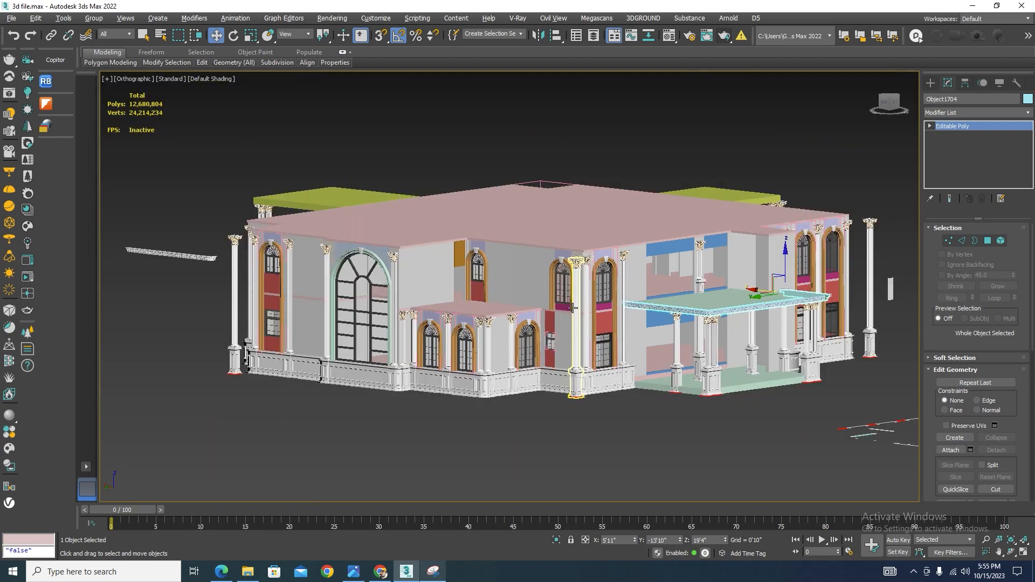
{"action": "scroll", "coordinate": [790, 299], "scroll_direction": "up", "scroll_amount": 3}
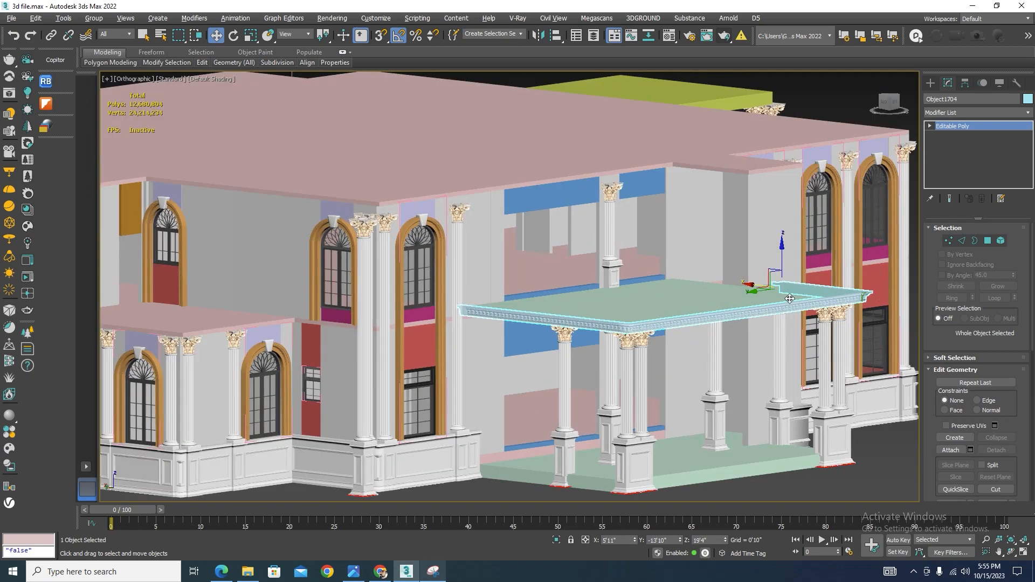
{"action": "scroll", "coordinate": [685, 330], "scroll_direction": "down", "scroll_amount": 3}
{"action": "middle_click_drag", "start_coordinate": [655, 331], "coordinate": [362, 375], "text": "alt"}
{"action": "scroll", "coordinate": [359, 377], "scroll_direction": "down", "scroll_amount": 2}
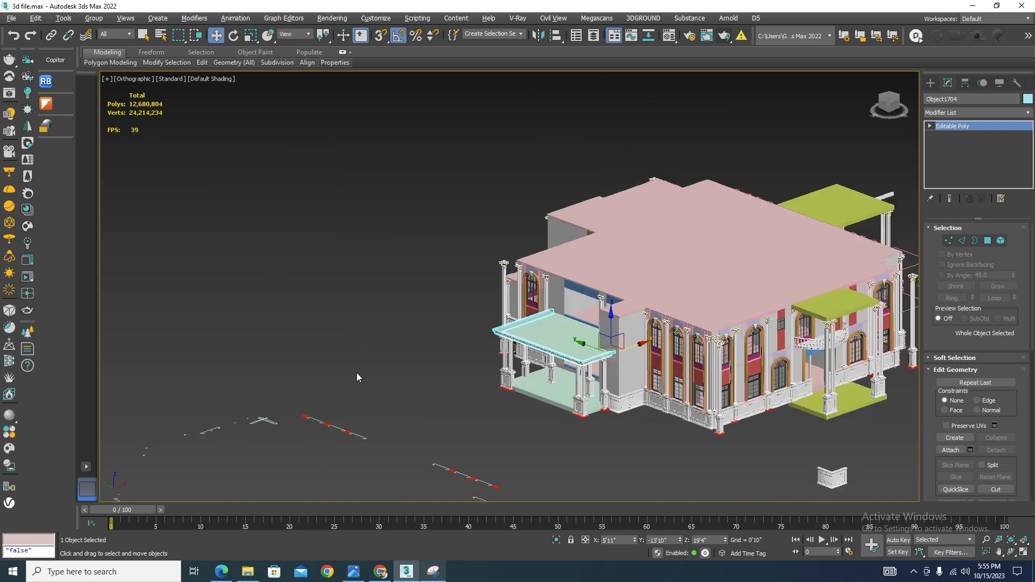
{"action": "scroll", "coordinate": [359, 377], "scroll_direction": "down", "scroll_amount": 1}
{"action": "scroll", "coordinate": [641, 348], "scroll_direction": "up", "scroll_amount": 5}
{"action": "scroll", "coordinate": [625, 318], "scroll_direction": "down", "scroll_amount": 3}
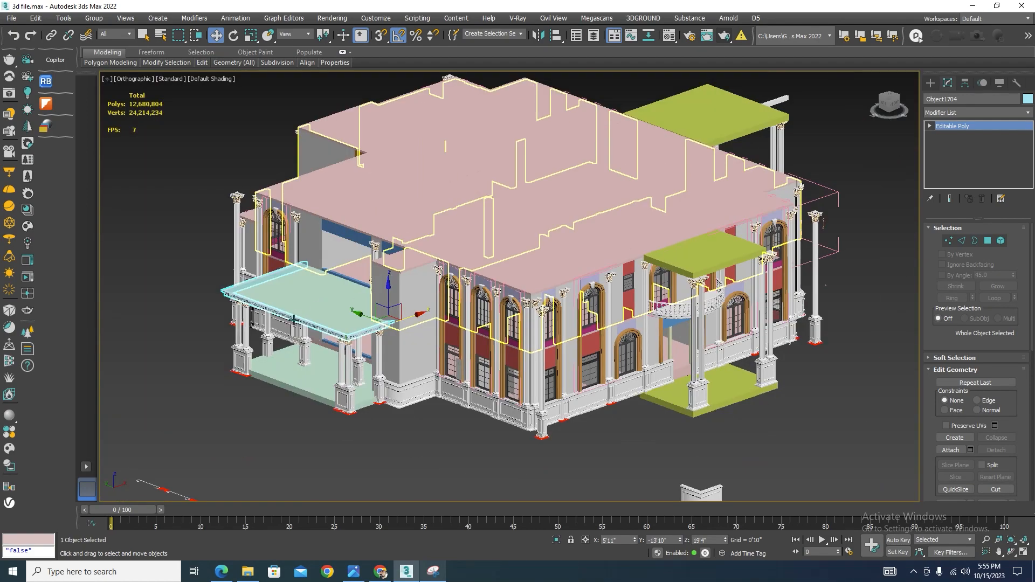
{"action": "scroll", "coordinate": [294, 320], "scroll_direction": "up", "scroll_amount": 5}
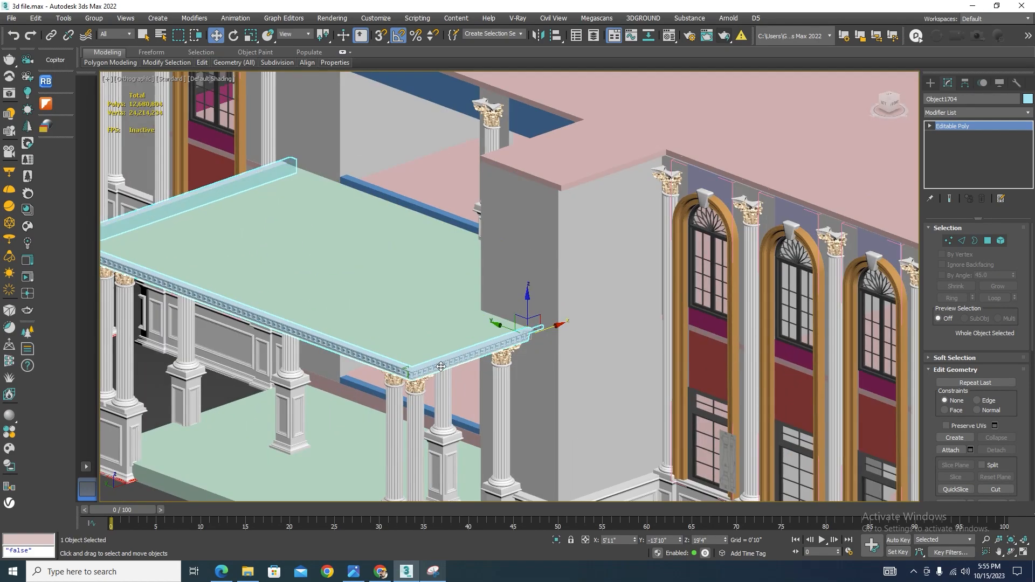
{"action": "scroll", "coordinate": [384, 344], "scroll_direction": "down", "scroll_amount": 5}
{"action": "middle_click_drag", "start_coordinate": [383, 334], "coordinate": [446, 319], "text": "alt"}
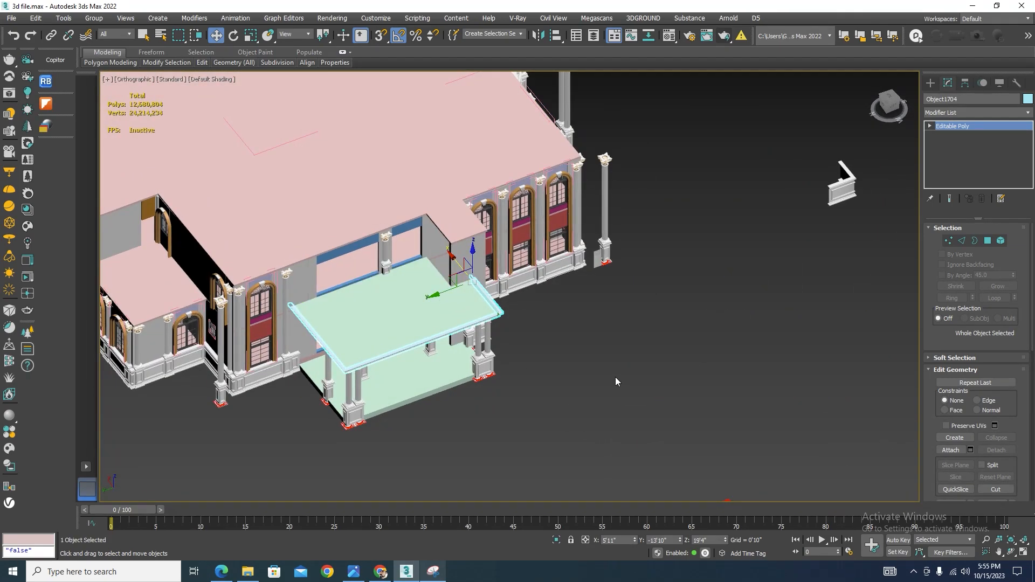
{"action": "scroll", "coordinate": [615, 381], "scroll_direction": "down", "scroll_amount": 4}
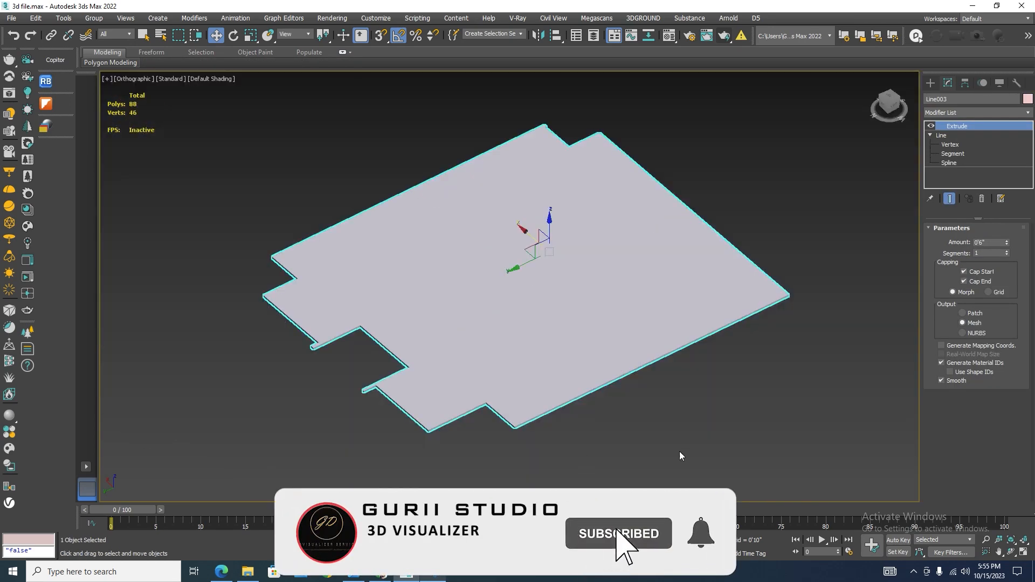
Draw a three-point line in wireframe with vertex snapping, following the roof slab's stepped edge corners
{"action": "left_click", "coordinate": [679, 452]}
{"action": "scroll", "coordinate": [481, 432], "scroll_direction": "up", "scroll_amount": 5}
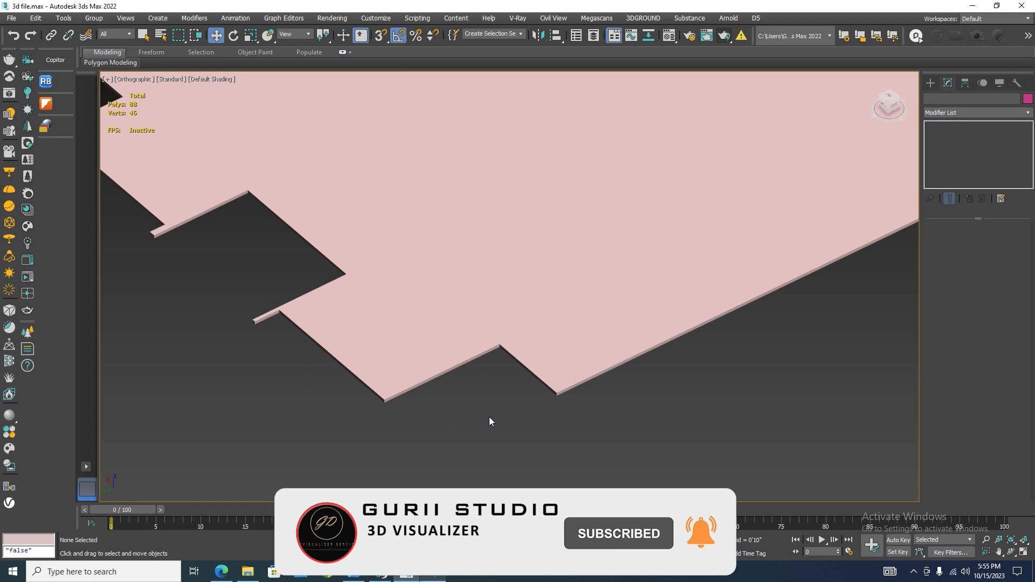
{"action": "middle_click_drag", "start_coordinate": [490, 421], "coordinate": [497, 450]}
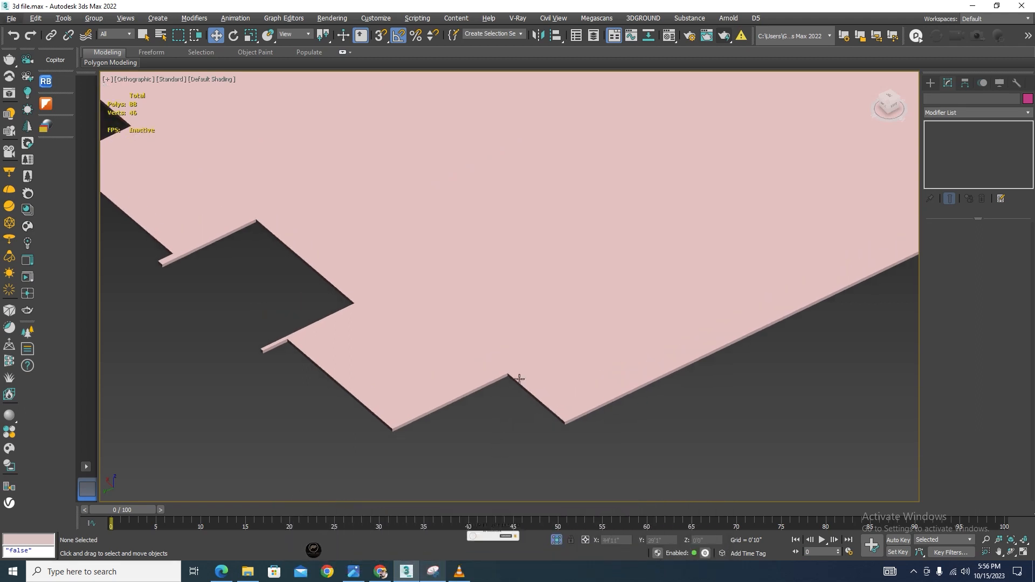
{"action": "scroll", "coordinate": [503, 355], "scroll_direction": "down", "scroll_amount": 3}
{"action": "left_click", "coordinate": [452, 379]}
{"action": "scroll", "coordinate": [452, 379], "scroll_direction": "up", "scroll_amount": 4}
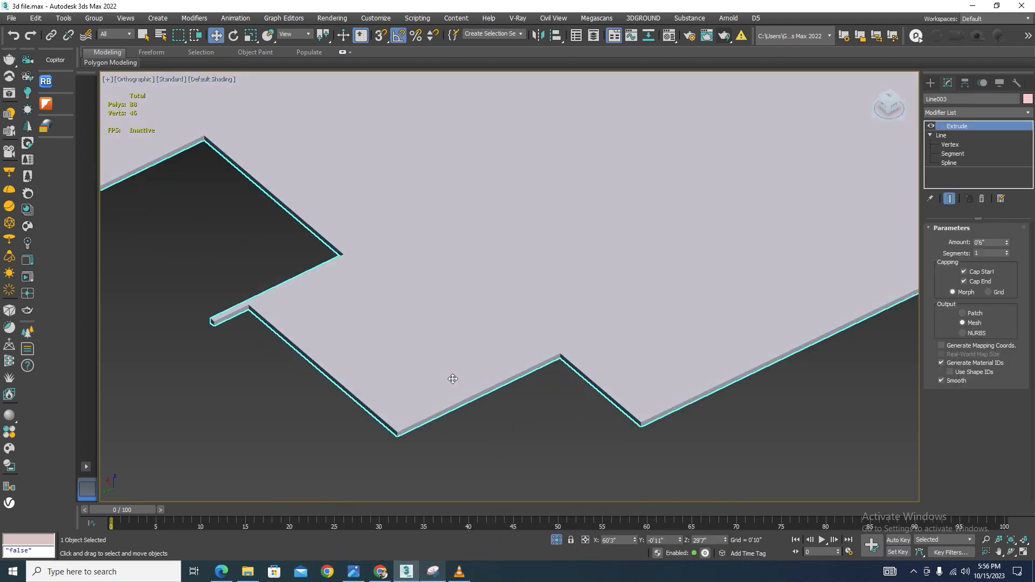
{"action": "left_click", "coordinate": [928, 84]}
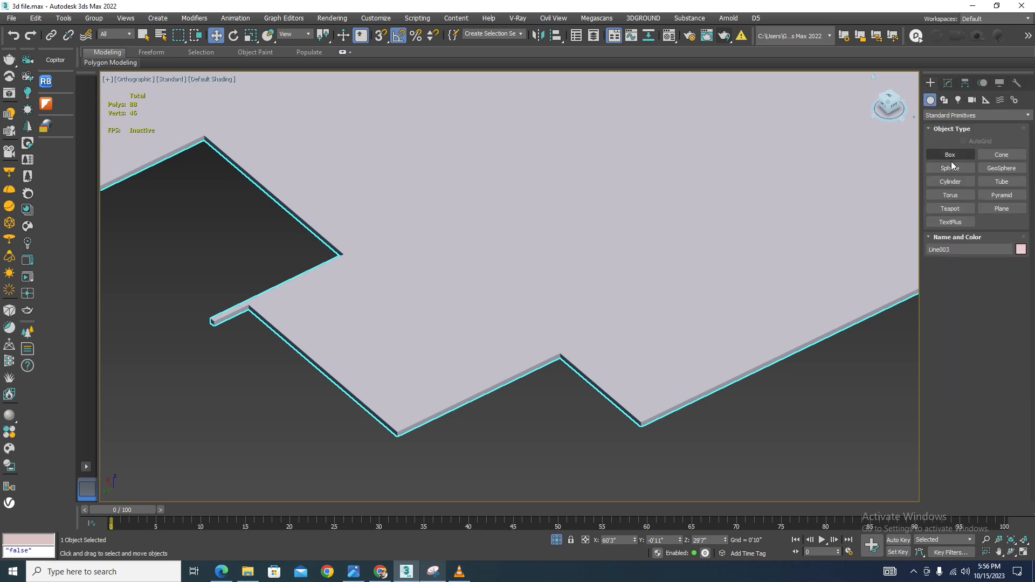
{"action": "left_click", "coordinate": [943, 101]}
{"action": "left_click", "coordinate": [950, 168]}
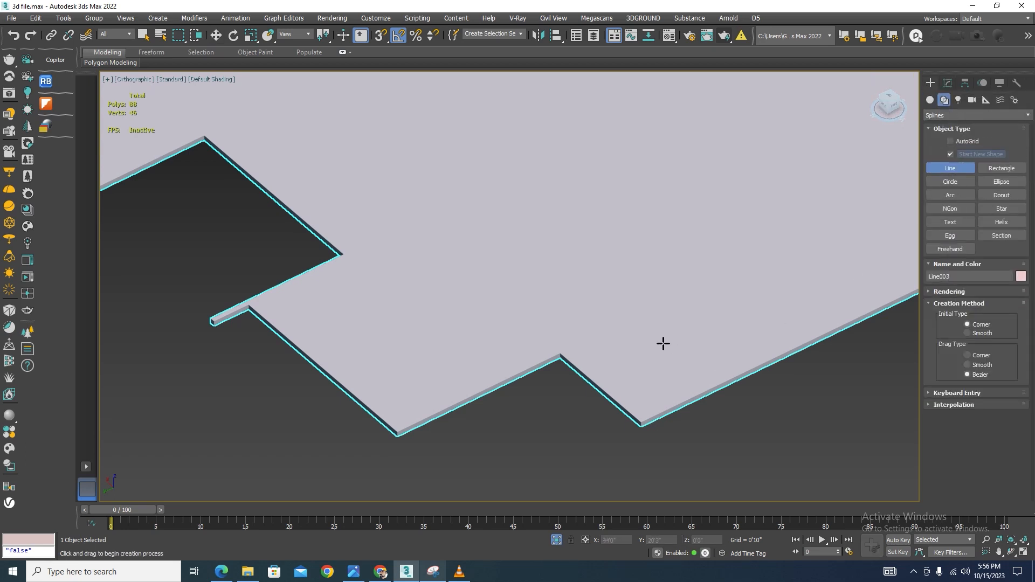
{"action": "key", "text": "F3"}
{"action": "scroll", "coordinate": [547, 379], "scroll_direction": "up", "scroll_amount": 2}
{"action": "key", "text": "s"}
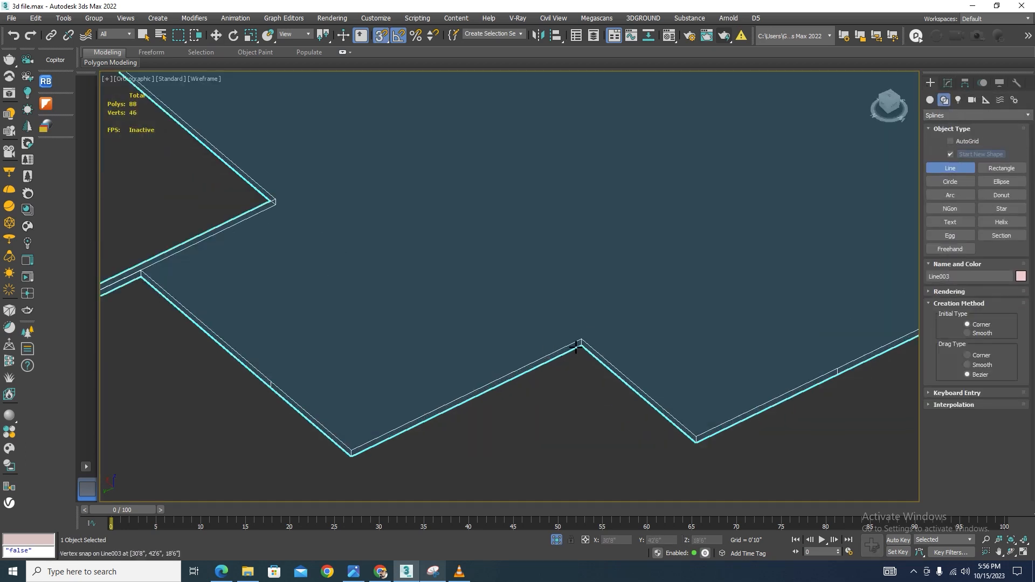
{"action": "left_click", "coordinate": [581, 340]}
{"action": "left_click", "coordinate": [351, 451]}
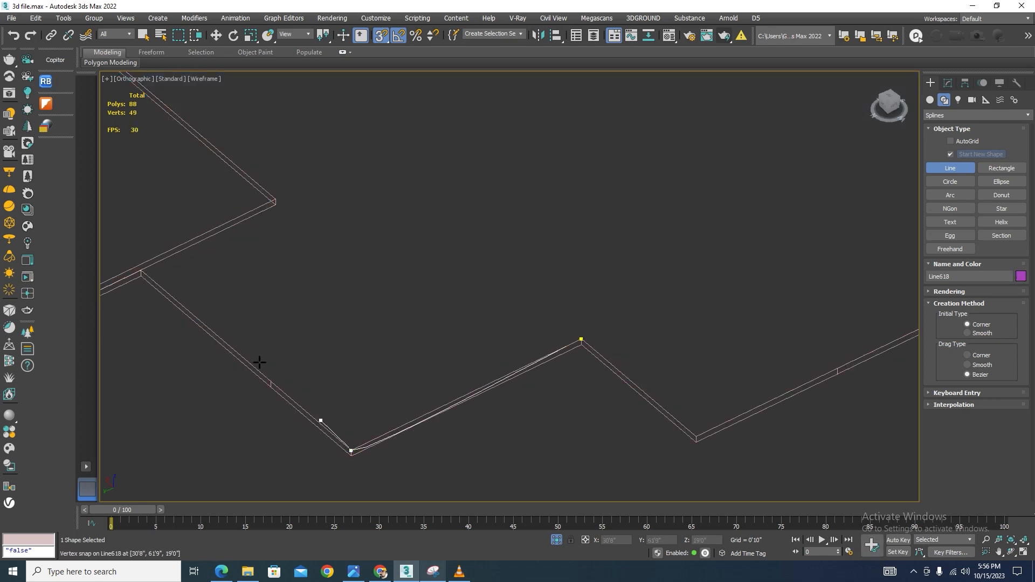
{"action": "left_click", "coordinate": [140, 272]}
{"action": "right_click", "coordinate": [482, 472]}
{"action": "right_click", "coordinate": [482, 472]}
Select all vertices of the new line and change their vertex type
{"action": "scroll", "coordinate": [408, 445], "scroll_direction": "up", "scroll_amount": 2}
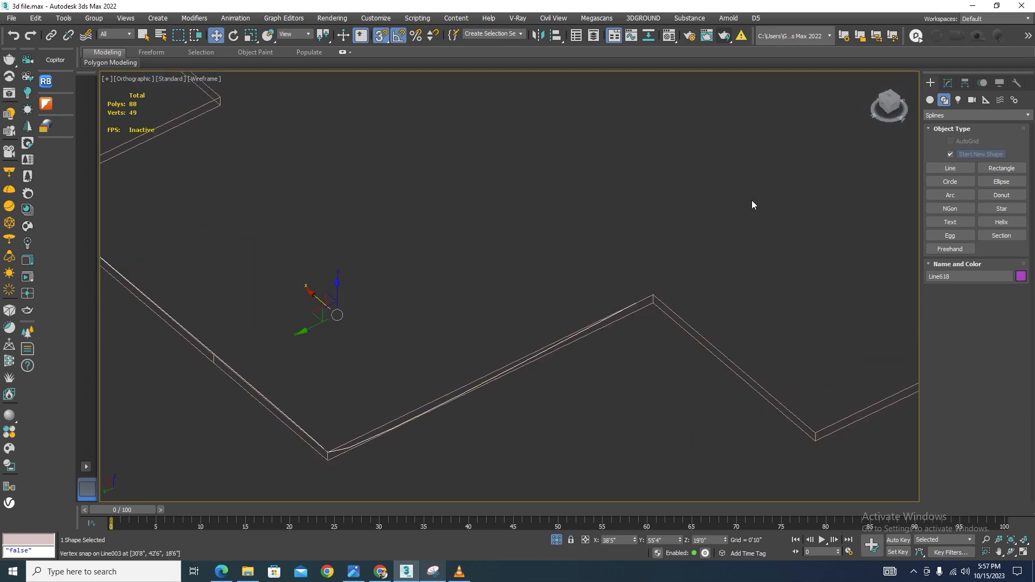
{"action": "scroll", "coordinate": [540, 345], "scroll_direction": "down", "scroll_amount": 3}
{"action": "scroll", "coordinate": [426, 389], "scroll_direction": "up", "scroll_amount": 3}
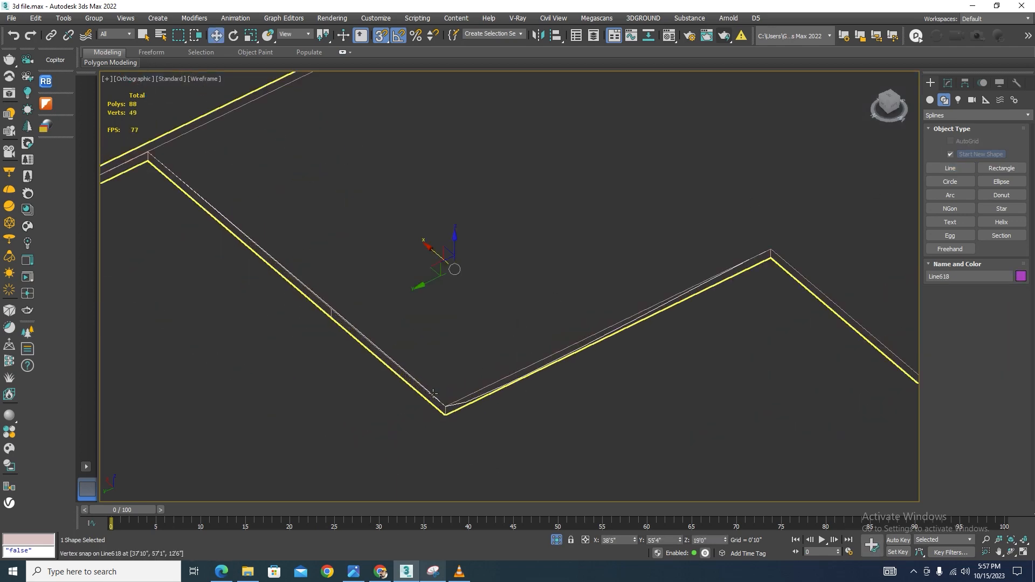
{"action": "left_click", "coordinate": [947, 82]}
{"action": "left_click", "coordinate": [962, 255]}
{"action": "scroll", "coordinate": [739, 244], "scroll_direction": "down", "scroll_amount": 3}
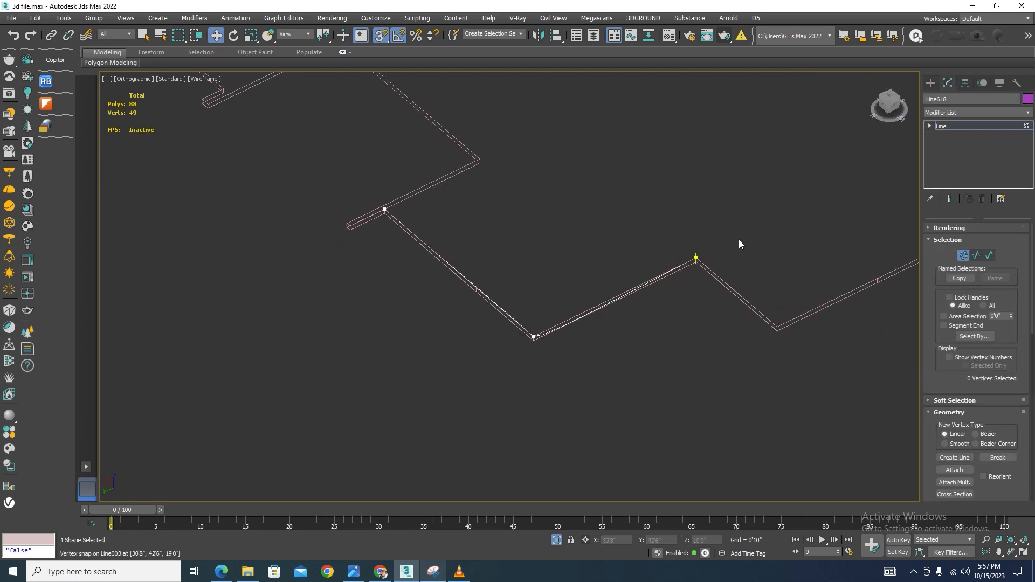
{"action": "left_click_drag", "start_coordinate": [378, 402], "coordinate": [294, 437]}
{"action": "right_click", "coordinate": [528, 238]}
{"action": "left_click", "coordinate": [524, 182]}
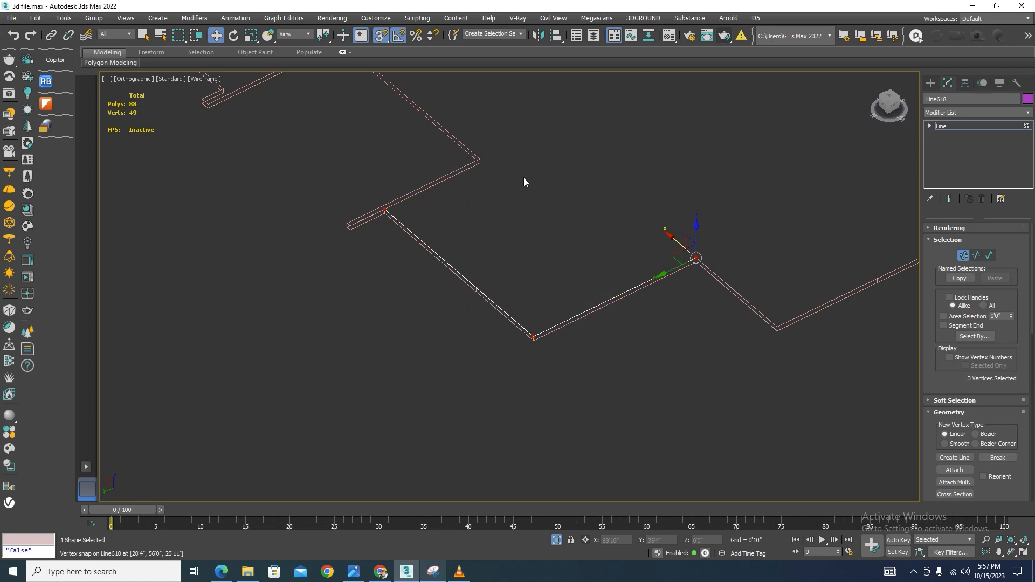
{"action": "left_click", "coordinate": [961, 257]}
End the isolation and switch the viewport back to shaded display
{"action": "left_click", "coordinate": [557, 541]}
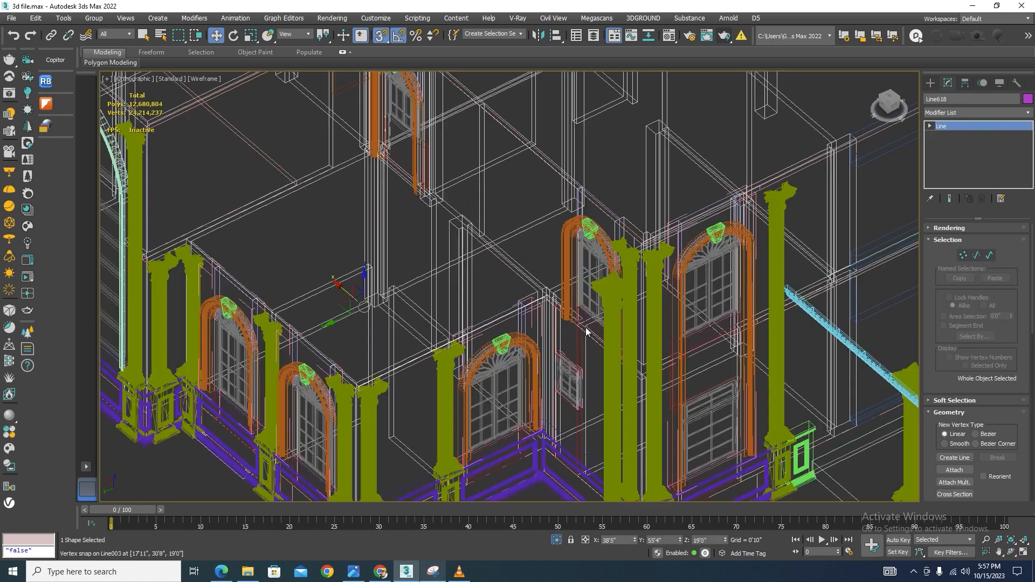
{"action": "scroll", "coordinate": [587, 330], "scroll_direction": "down", "scroll_amount": 4}
{"action": "key", "text": "F3"}
{"action": "scroll", "coordinate": [529, 345], "scroll_direction": "up", "scroll_amount": 2}
{"action": "scroll", "coordinate": [529, 345], "scroll_direction": "up", "scroll_amount": 2}
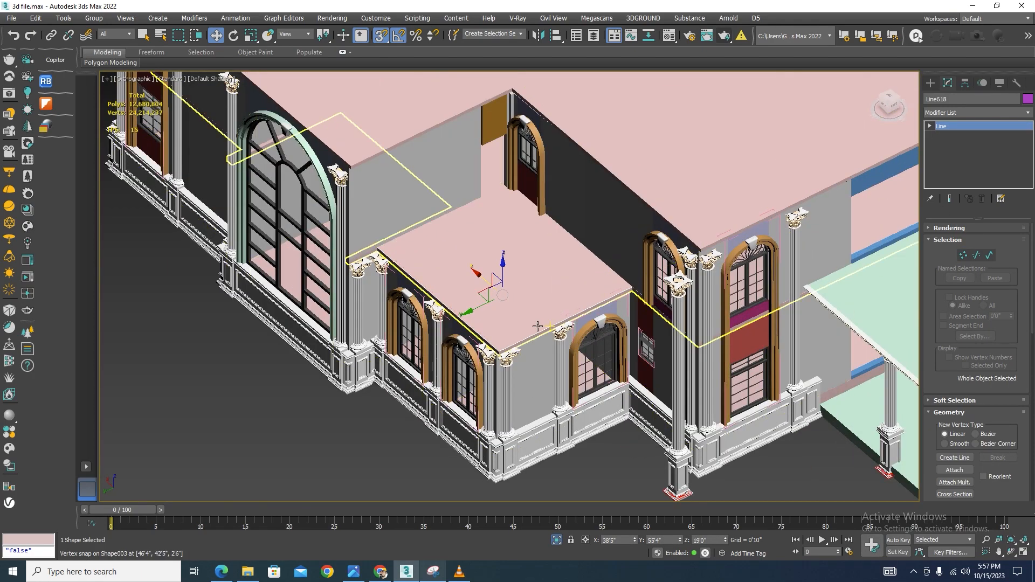
{"action": "scroll", "coordinate": [504, 350], "scroll_direction": "down", "scroll_amount": 2}
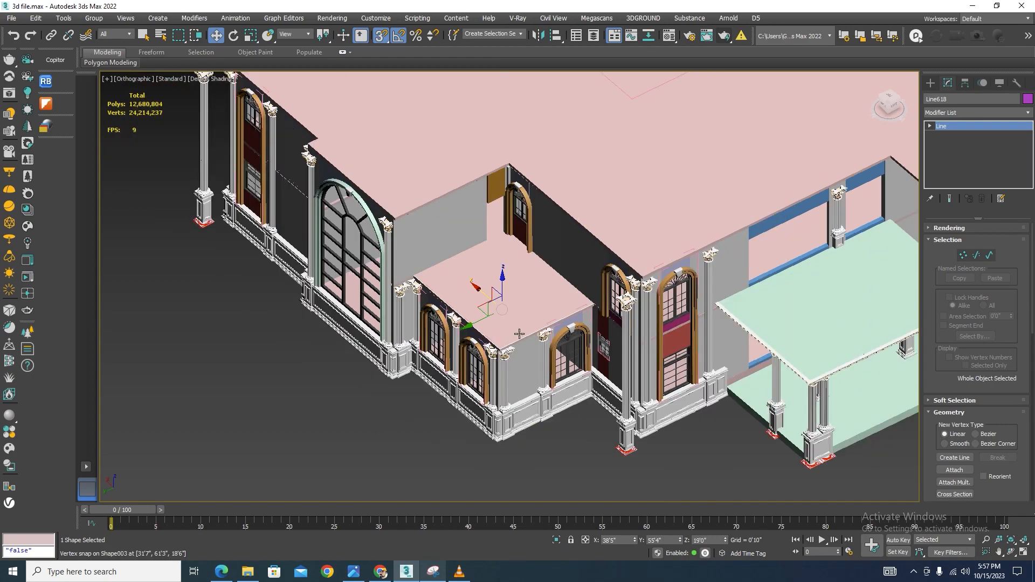
Select the lower roof slab together with the columns beneath its front corner, and isolate them
{"action": "scroll", "coordinate": [504, 351], "scroll_direction": "up", "scroll_amount": 3}
{"action": "left_click", "coordinate": [594, 284]}
{"action": "scroll", "coordinate": [609, 281], "scroll_direction": "down", "scroll_amount": 3}
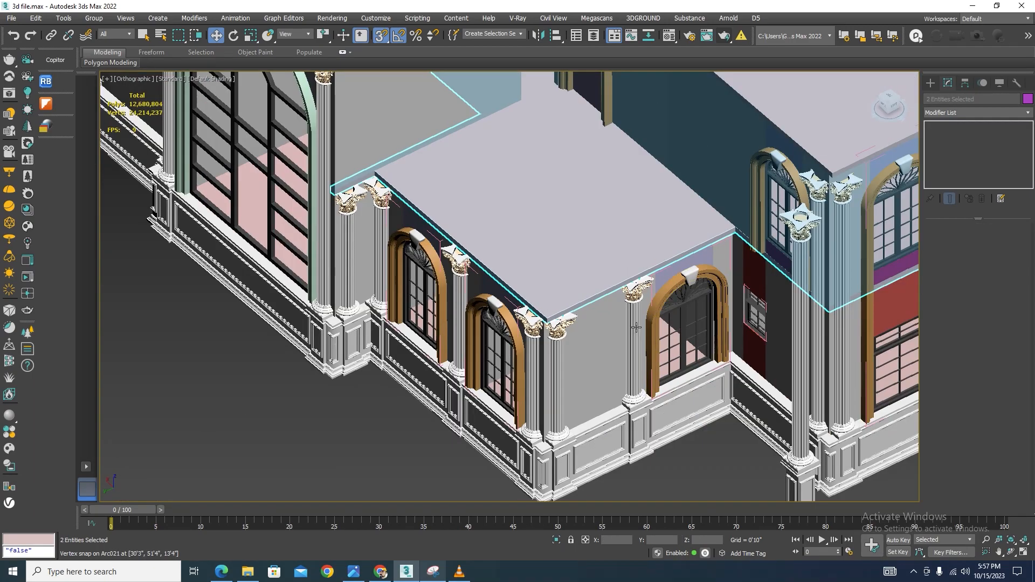
{"action": "middle_click_drag", "start_coordinate": [638, 355], "coordinate": [617, 324], "text": "alt"}
{"action": "scroll", "coordinate": [617, 325], "scroll_direction": "up", "scroll_amount": 4}
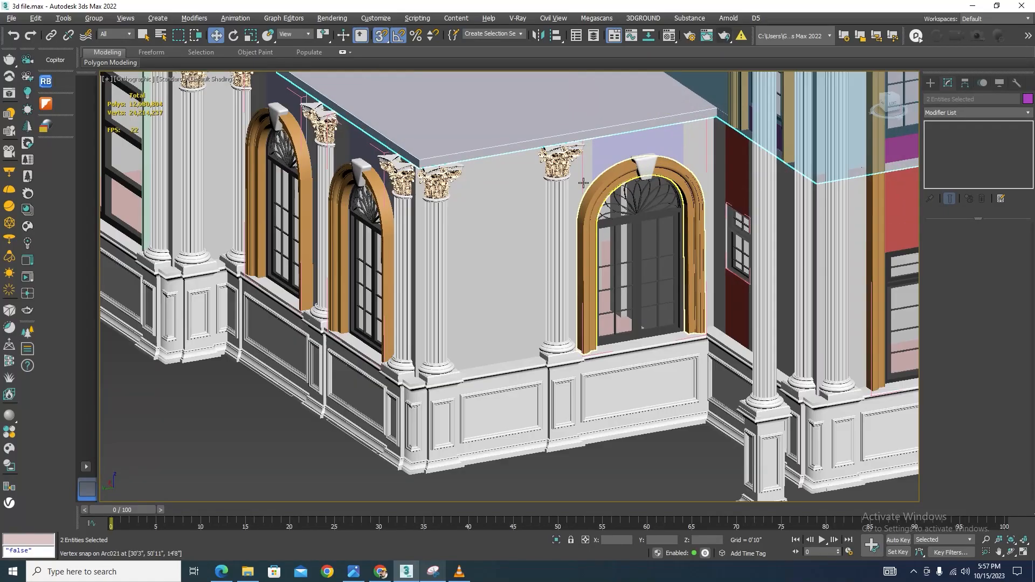
{"action": "left_click", "coordinate": [547, 302], "text": "ctrl"}
{"action": "left_click", "coordinate": [230, 193], "text": "ctrl"}
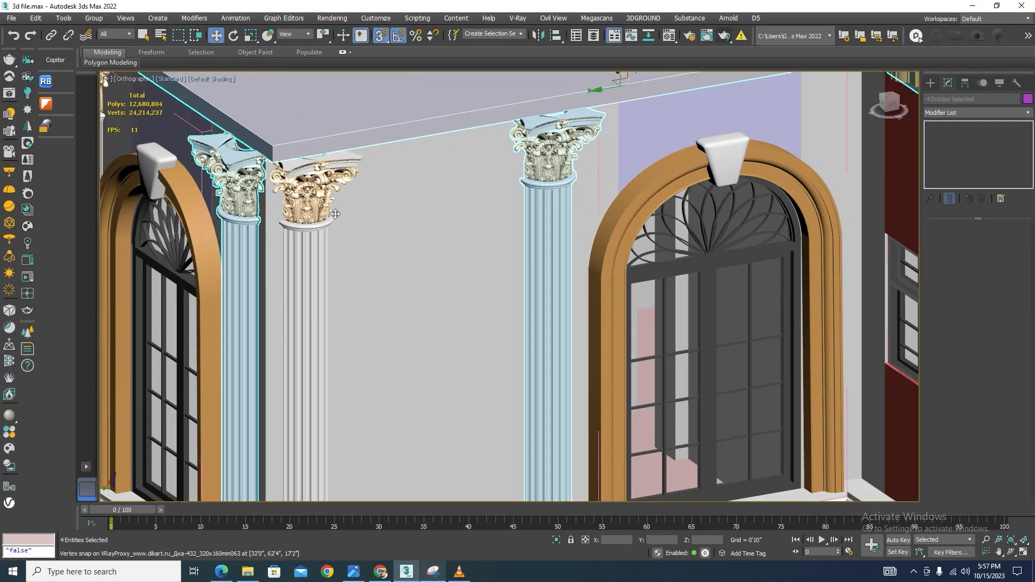
{"action": "scroll", "coordinate": [432, 248], "scroll_direction": "down", "scroll_amount": 4}
{"action": "middle_click_drag", "start_coordinate": [432, 248], "coordinate": [437, 289], "text": "alt"}
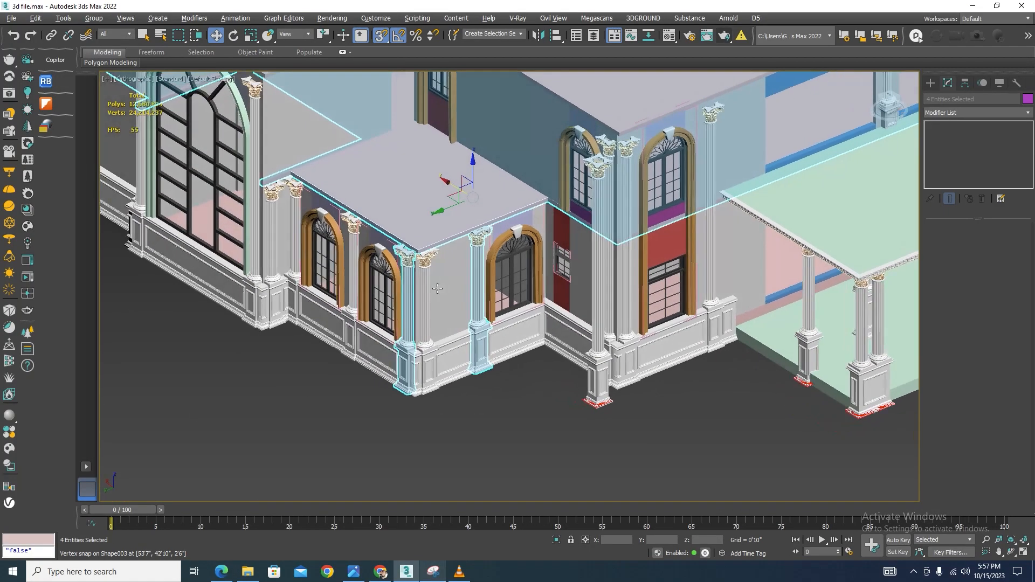
{"action": "scroll", "coordinate": [345, 232], "scroll_direction": "up", "scroll_amount": 2}
{"action": "left_click", "coordinate": [349, 238], "text": "ctrl"}
{"action": "left_click", "coordinate": [270, 203], "text": "ctrl"}
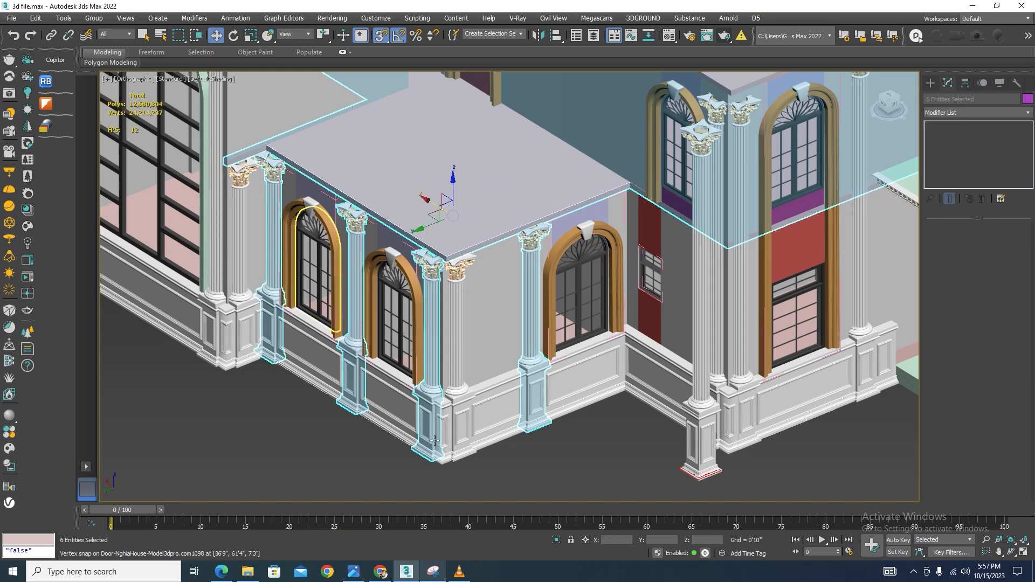
{"action": "key", "text": "alt+q"}
{"action": "left_click", "coordinate": [538, 441]}
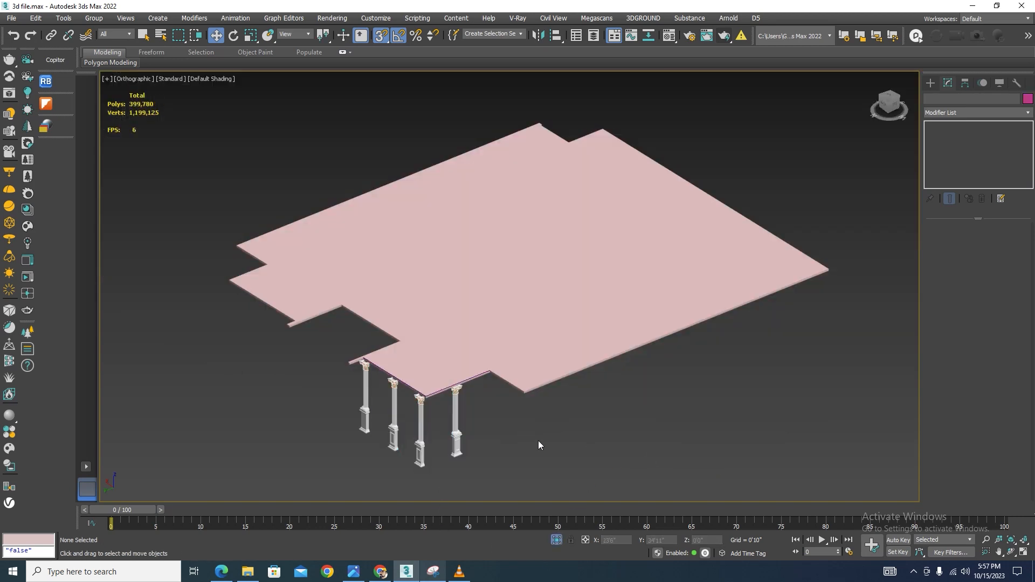
In top wireframe view, select the slab outline's corner vertices and move them with vertex snapping
{"action": "key", "text": "t"}
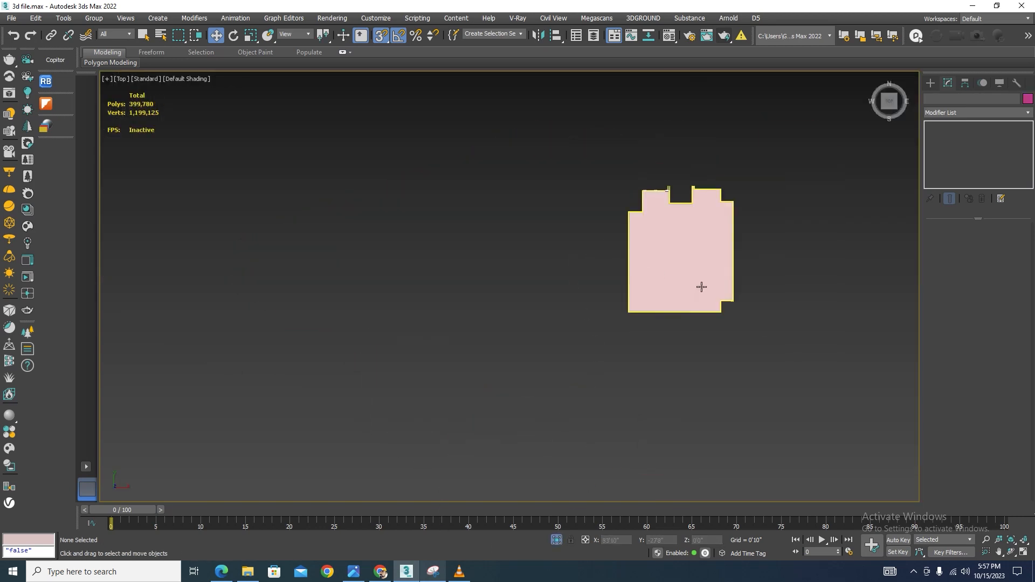
{"action": "key", "text": "F3"}
{"action": "scroll", "coordinate": [717, 237], "scroll_direction": "up", "scroll_amount": 8}
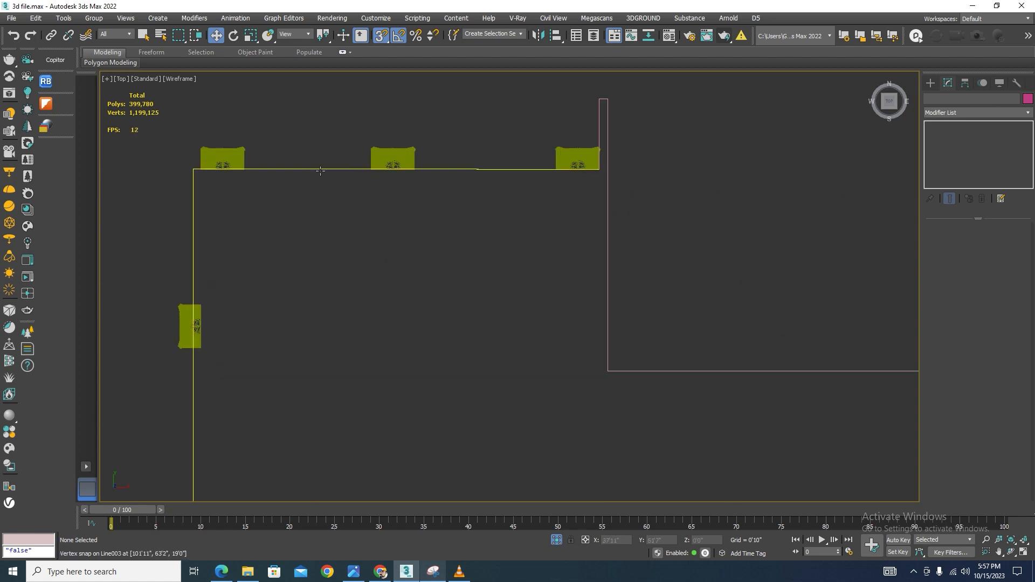
{"action": "left_click", "coordinate": [608, 299]}
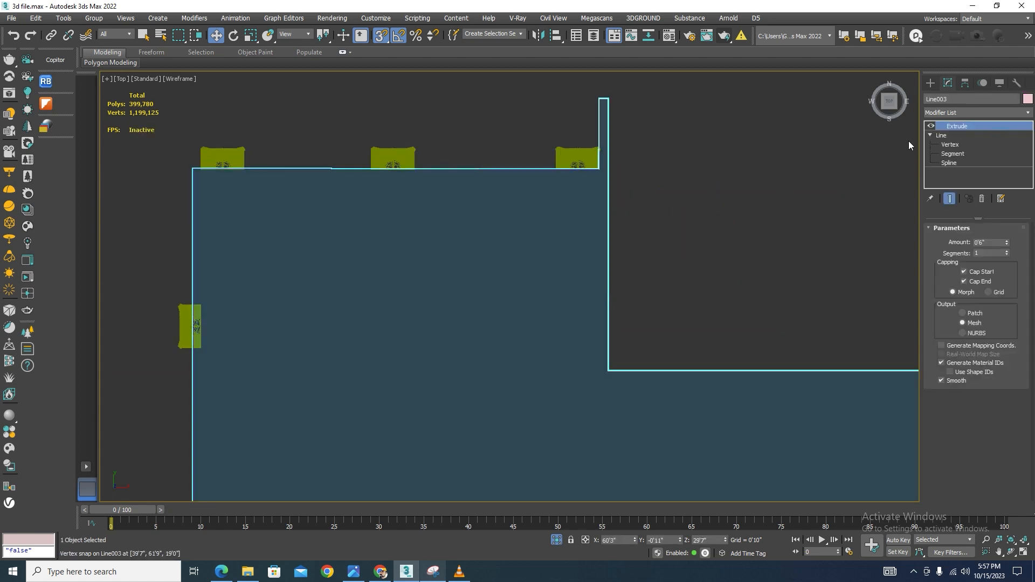
{"action": "left_click", "coordinate": [950, 144]}
{"action": "left_click_drag", "start_coordinate": [658, 155], "coordinate": [105, 204]}
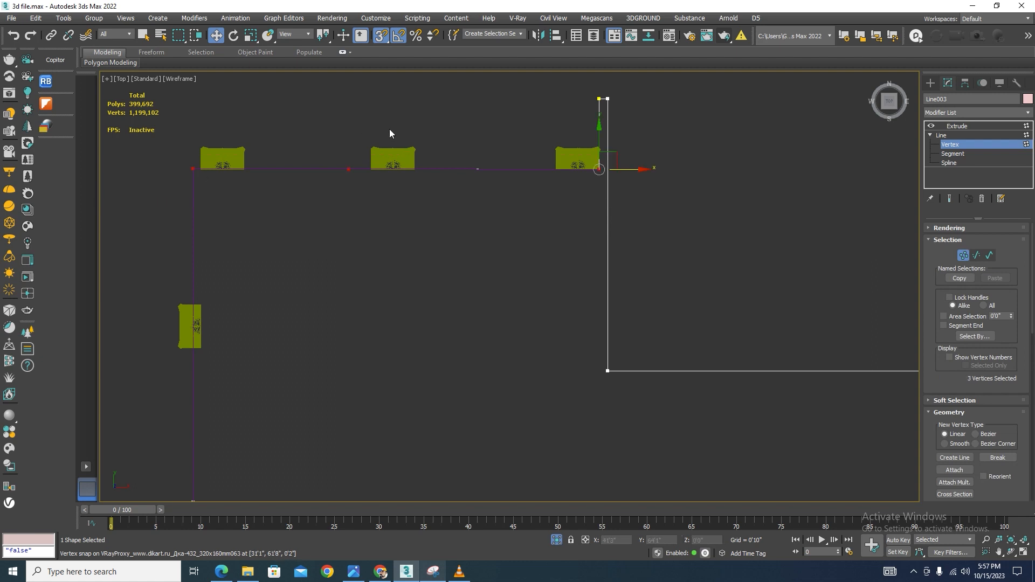
{"action": "key", "text": "s"}
{"action": "left_click_drag", "start_coordinate": [597, 136], "coordinate": [596, 106]}
Select two more slab outline vertices and shift them left to match the edge, then leave vertex editing
{"action": "scroll", "coordinate": [588, 127], "scroll_direction": "down", "scroll_amount": 4}
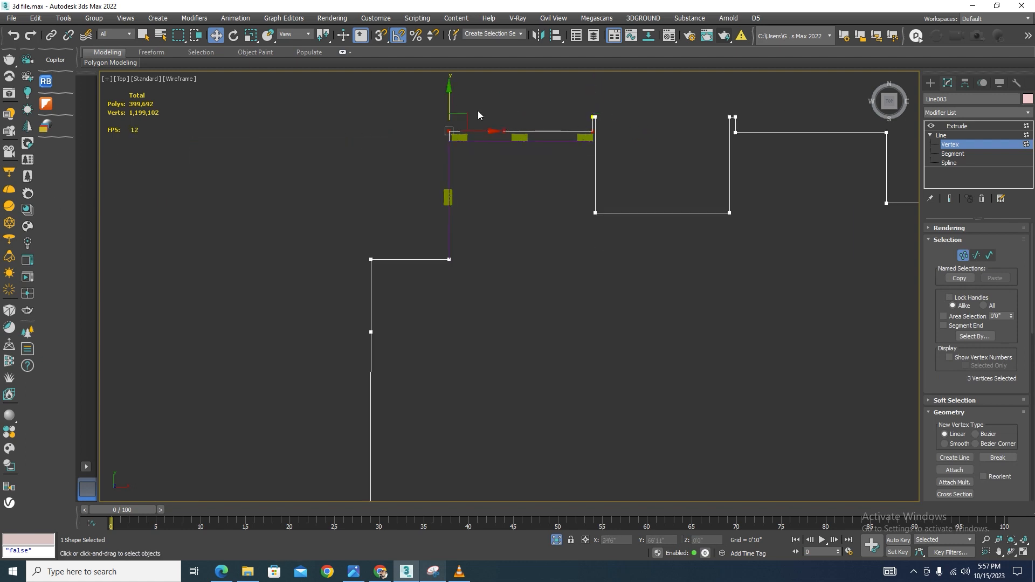
{"action": "left_click_drag", "start_coordinate": [482, 89], "coordinate": [404, 388]}
{"action": "scroll", "coordinate": [464, 180], "scroll_direction": "up", "scroll_amount": 4}
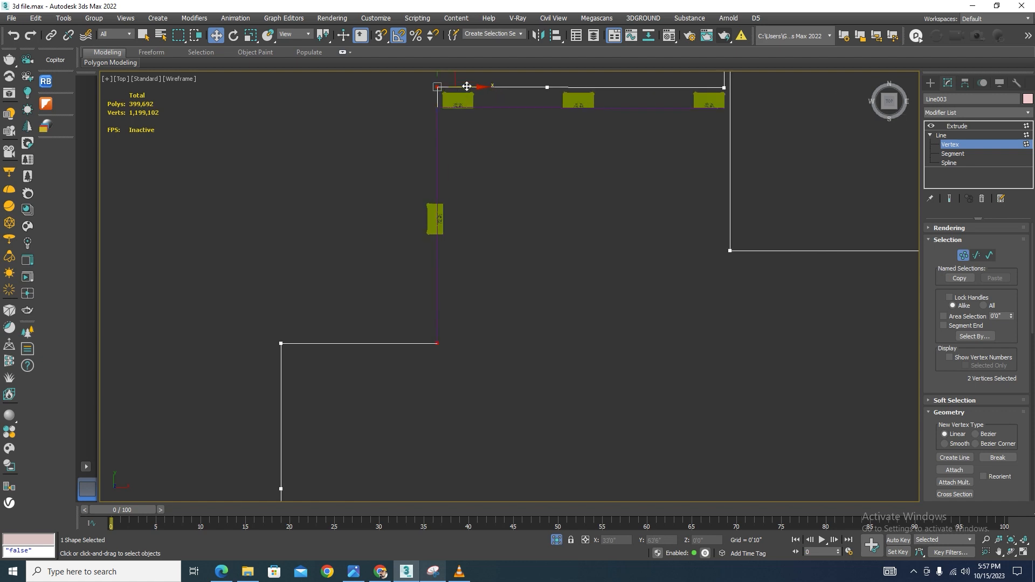
{"action": "left_click_drag", "start_coordinate": [467, 86], "coordinate": [448, 88]}
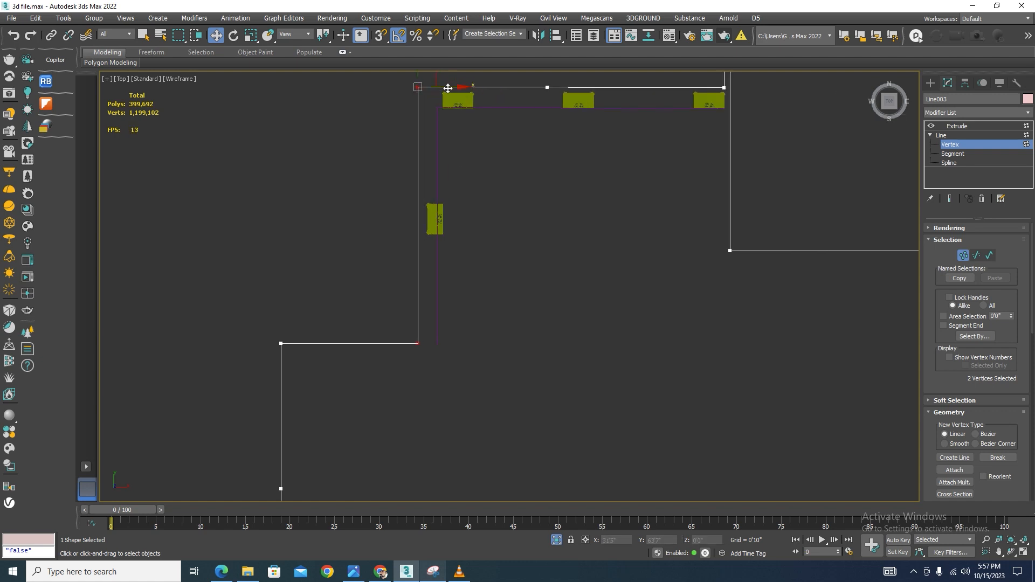
{"action": "left_click", "coordinate": [963, 255]}
{"action": "left_click", "coordinate": [545, 350]}
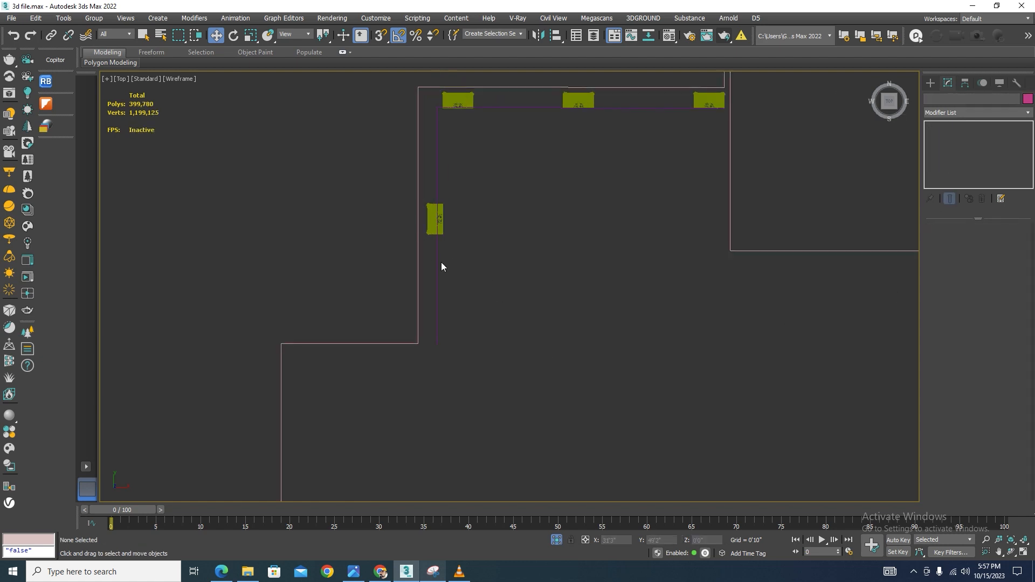
Edit the vertices of the drawn three-point line and snap its lower end onto the slab's corner
{"action": "left_click", "coordinate": [437, 260]}
{"action": "left_click", "coordinate": [963, 255]}
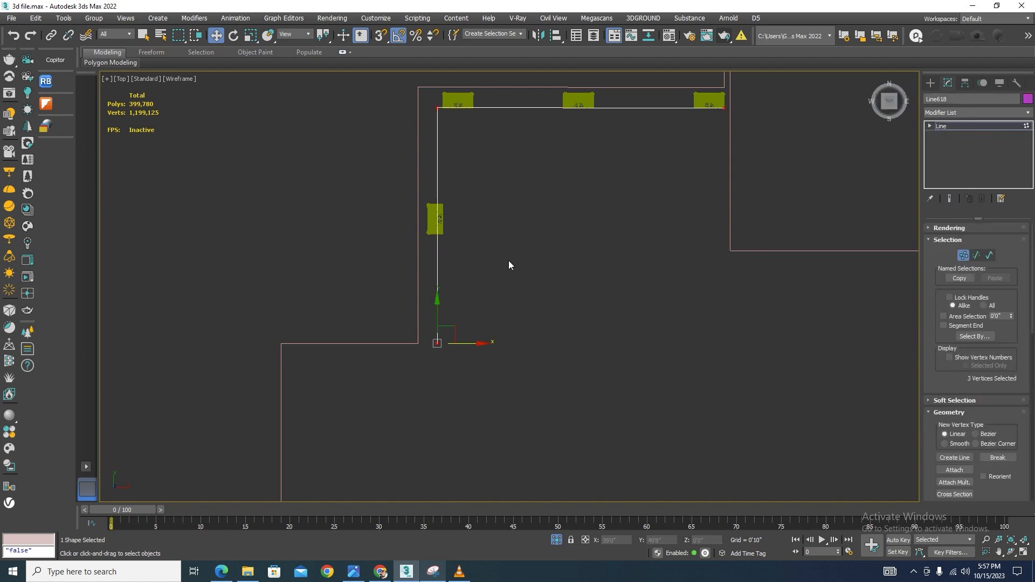
{"action": "scroll", "coordinate": [509, 263], "scroll_direction": "down", "scroll_amount": 2}
{"action": "scroll", "coordinate": [489, 303], "scroll_direction": "up", "scroll_amount": 2}
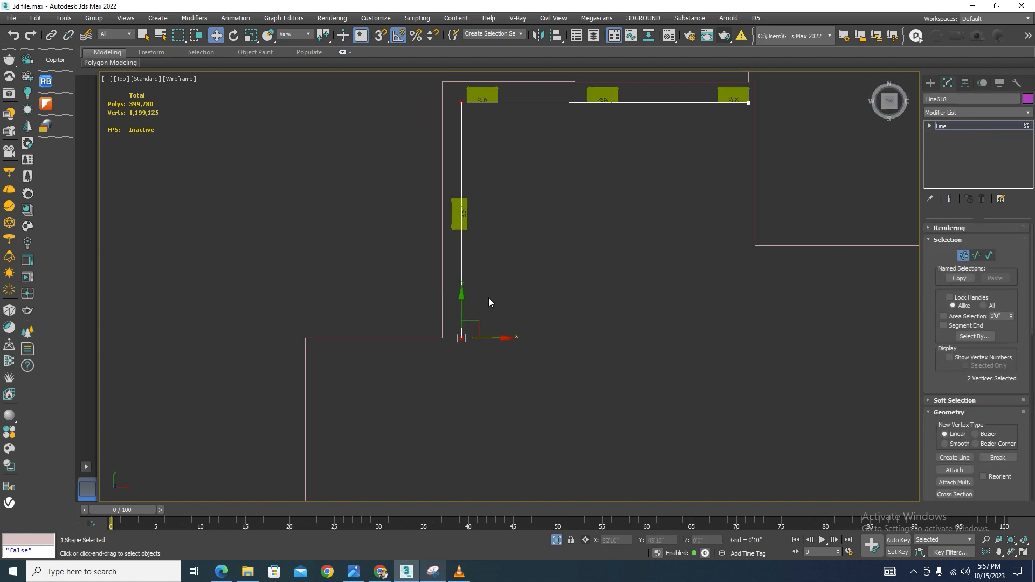
{"action": "key", "text": "s"}
{"action": "left_click_drag", "start_coordinate": [497, 339], "coordinate": [441, 349]}
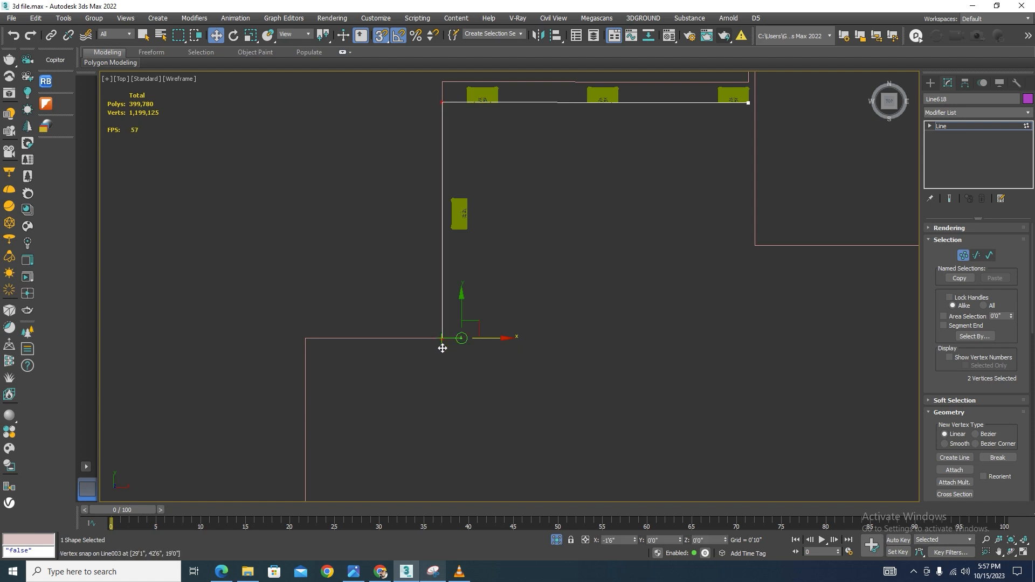
Snap the line's upper end vertex onto the slab's edge corner and exit vertex editing
{"action": "scroll", "coordinate": [503, 348], "scroll_direction": "down", "scroll_amount": 2}
{"action": "left_click_drag", "start_coordinate": [674, 210], "coordinate": [241, 280]}
{"action": "scroll", "coordinate": [521, 216], "scroll_direction": "up", "scroll_amount": 2}
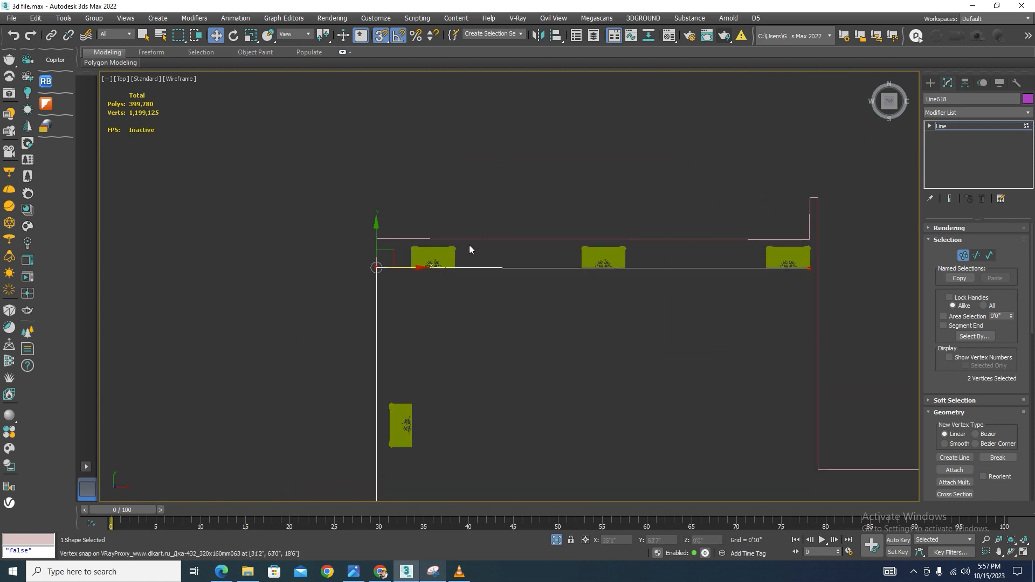
{"action": "left_click_drag", "start_coordinate": [376, 249], "coordinate": [376, 240]}
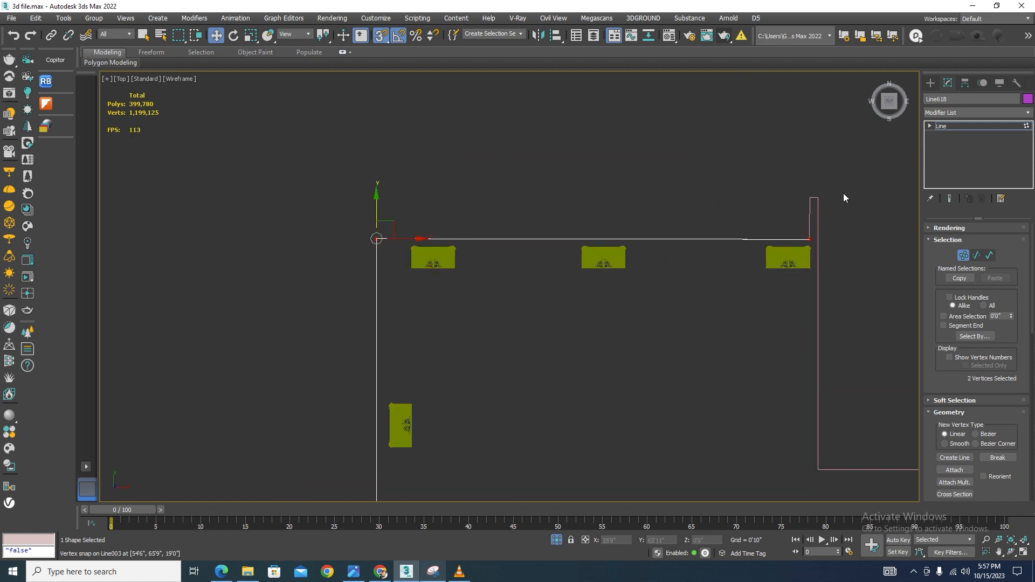
{"action": "left_click", "coordinate": [963, 255]}
Return to shaded display and exit isolation to show the whole villa
{"action": "middle_click_drag", "start_coordinate": [507, 302], "coordinate": [545, 239], "text": "alt"}
{"action": "key", "text": "F3"}
{"action": "scroll", "coordinate": [543, 231], "scroll_direction": "down", "scroll_amount": 5}
{"action": "scroll", "coordinate": [586, 323], "scroll_direction": "up", "scroll_amount": 5}
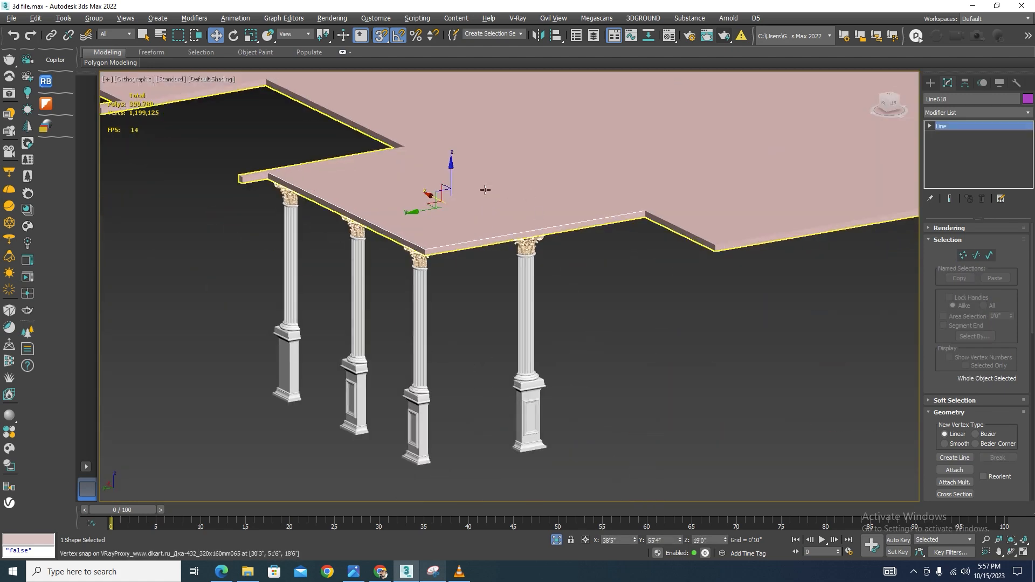
{"action": "scroll", "coordinate": [450, 182], "scroll_direction": "up", "scroll_amount": 3}
{"action": "left_click_drag", "start_coordinate": [450, 182], "coordinate": [844, 249]}
{"action": "left_click", "coordinate": [555, 540]}
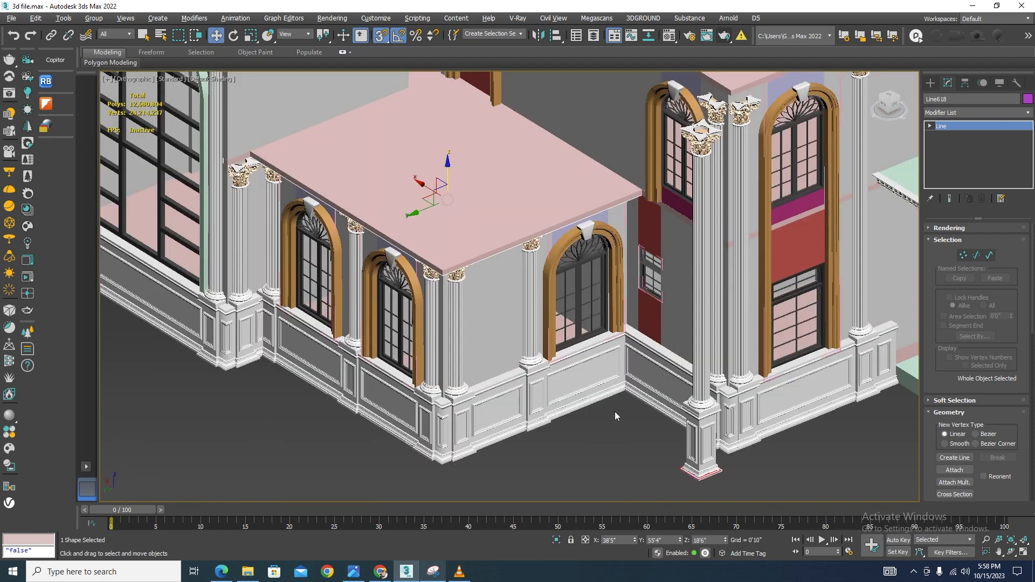
Select an existing cornice model together with the line and isolate them
{"action": "scroll", "coordinate": [614, 412], "scroll_direction": "down", "scroll_amount": 5}
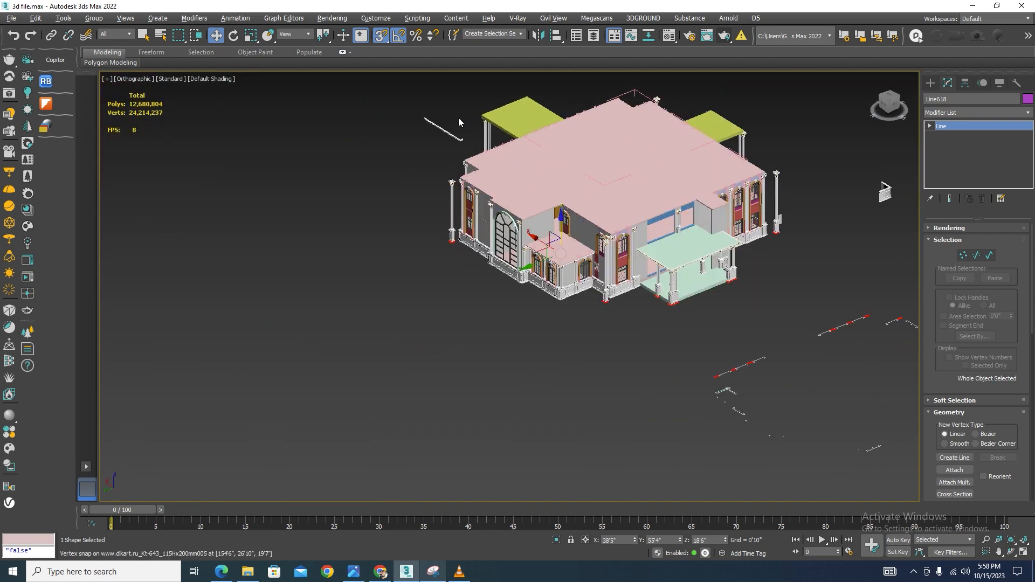
{"action": "scroll", "coordinate": [458, 117], "scroll_direction": "up", "scroll_amount": 5}
{"action": "left_click_drag", "start_coordinate": [471, 110], "coordinate": [253, 218]}
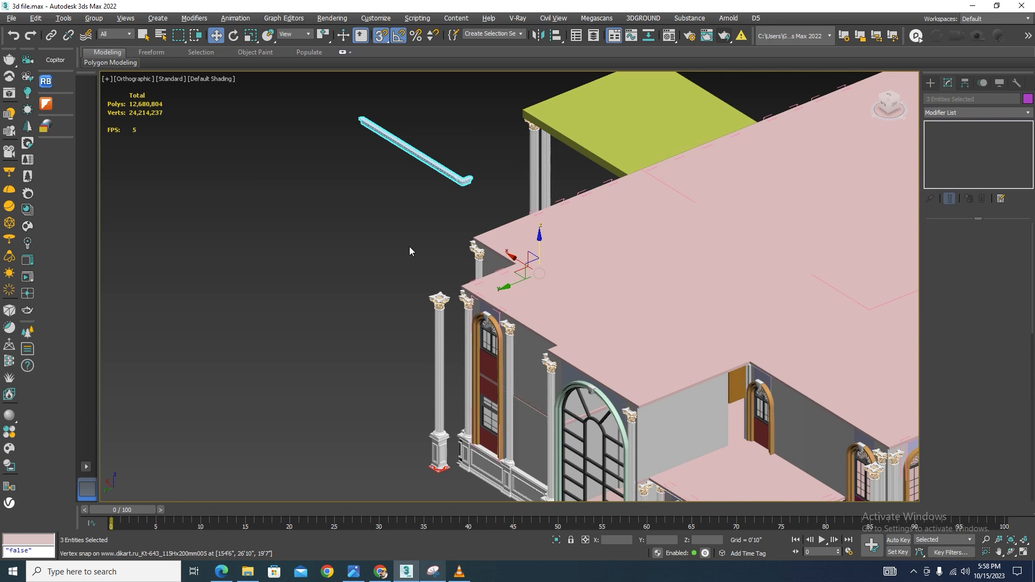
{"action": "left_click", "coordinate": [555, 541]}
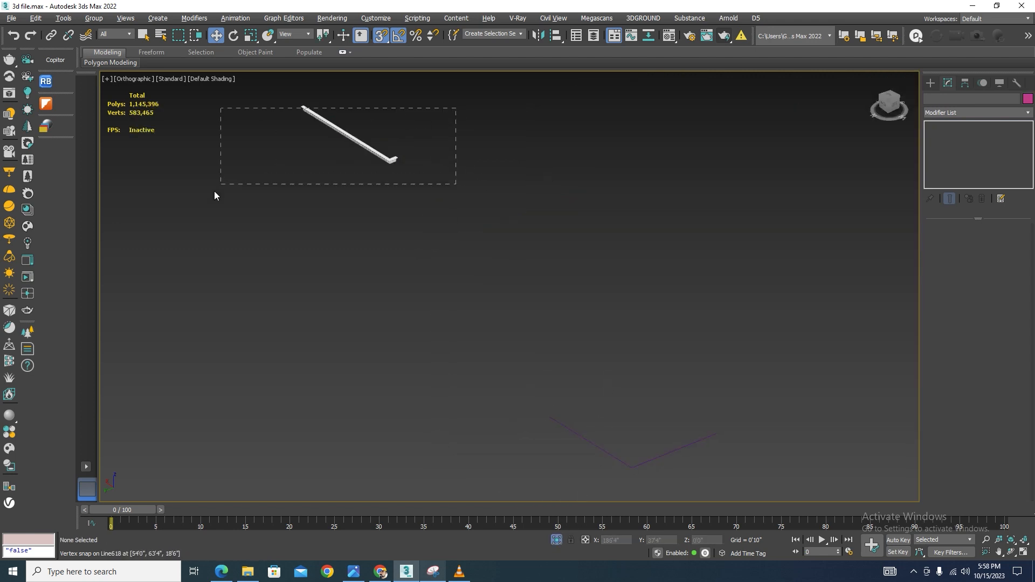
Clone the cornice as a copy, snapping it to the line's end vertex
{"action": "left_click_drag", "start_coordinate": [215, 190], "coordinate": [215, 191]}
{"action": "scroll", "coordinate": [334, 141], "scroll_direction": "down", "scroll_amount": 2}
{"action": "mouse_move", "coordinate": [341, 141]}
{"action": "left_mouse_down", "text": "shift"}
{"action": "mouse_move", "coordinate": [530, 276]}
{"action": "mouse_move", "coordinate": [641, 408]}
{"action": "left_mouse_up", "text": "shift"}
{"action": "left_click", "coordinate": [516, 329]}
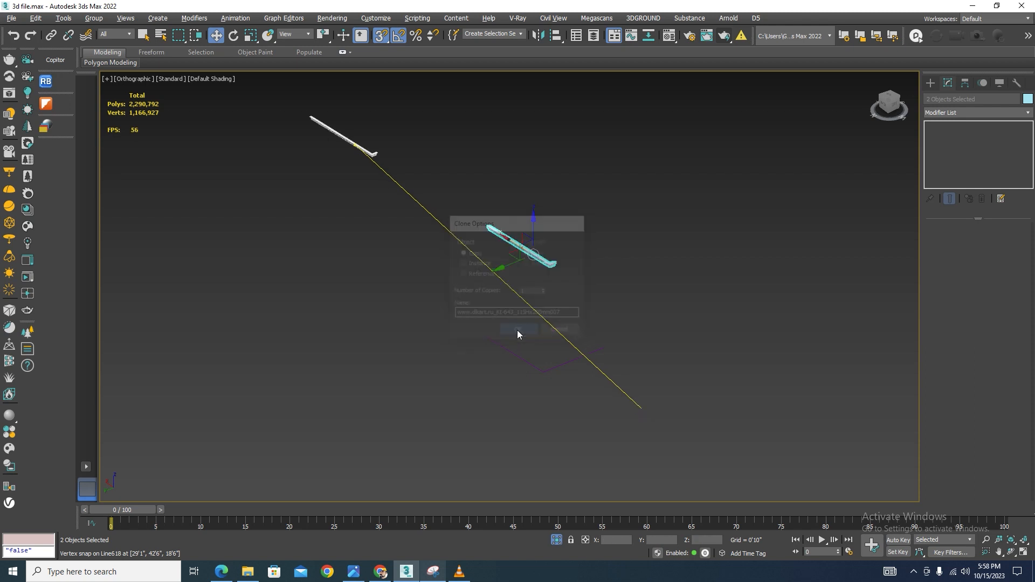
Move the cornice copy onto the line's end and align its height in left view
{"action": "scroll", "coordinate": [527, 283], "scroll_direction": "up", "scroll_amount": 4}
{"action": "left_click_drag", "start_coordinate": [512, 224], "coordinate": [439, 370]}
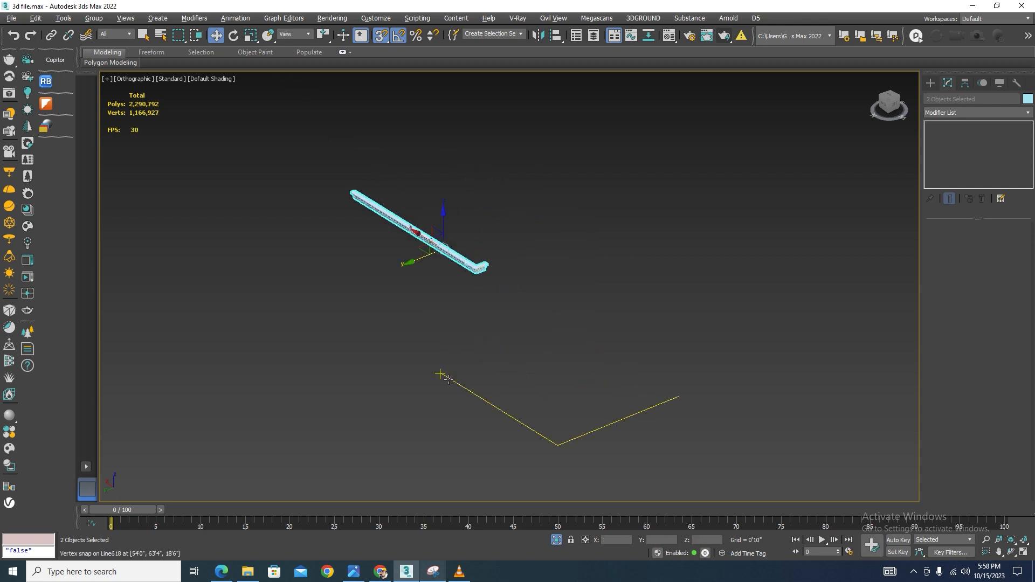
{"action": "key", "text": "l"}
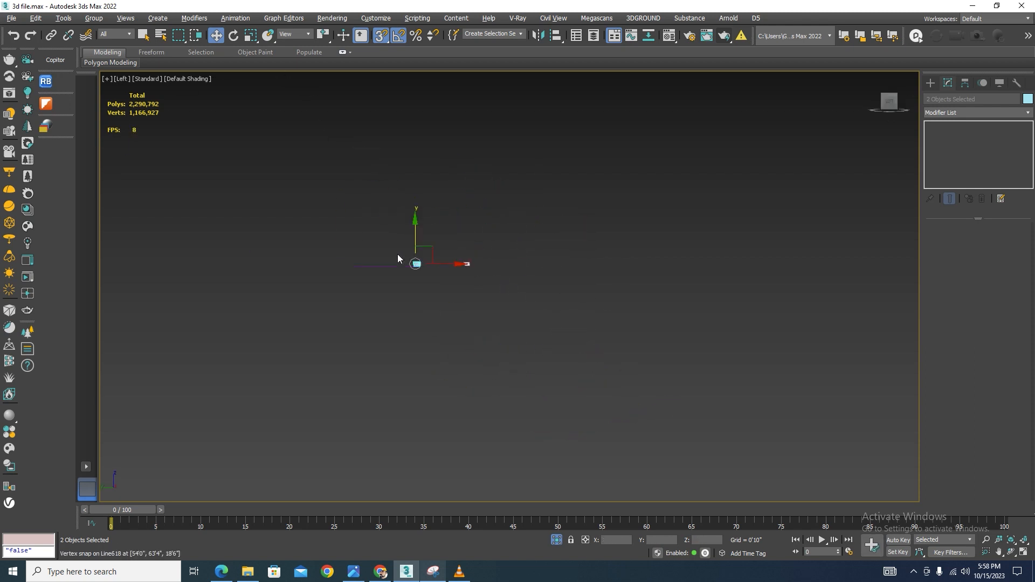
{"action": "scroll", "coordinate": [424, 260], "scroll_direction": "up", "scroll_amount": 8}
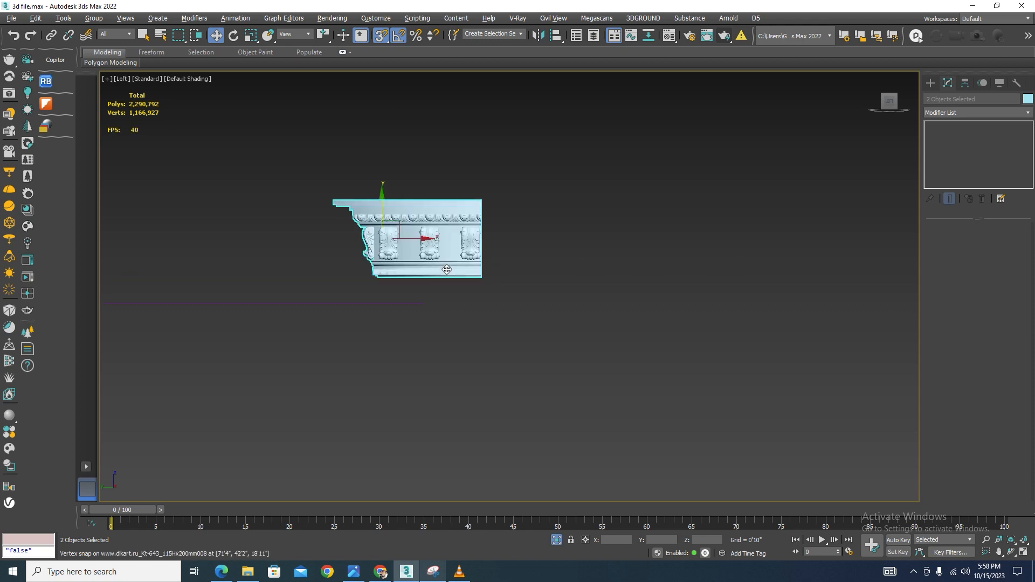
{"action": "middle_click_drag", "start_coordinate": [447, 270], "coordinate": [451, 235]}
Inspect the cornice copy's placement relative to the line from several angles
{"action": "scroll", "coordinate": [491, 229], "scroll_direction": "up", "scroll_amount": 4}
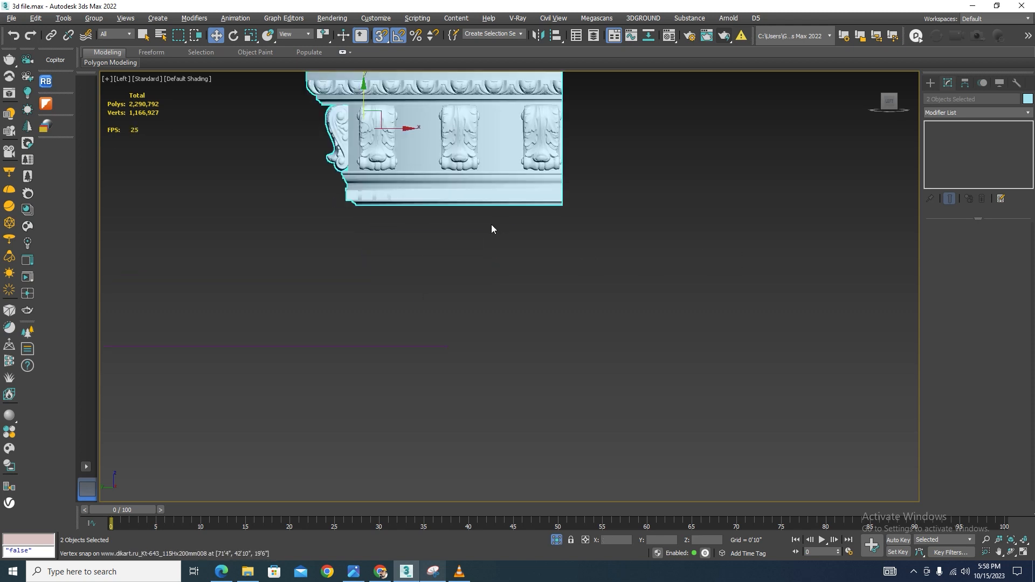
{"action": "left_click_drag", "start_coordinate": [563, 204], "coordinate": [479, 345]}
{"action": "scroll", "coordinate": [544, 315], "scroll_direction": "down", "scroll_amount": 5}
{"action": "middle_click_drag", "start_coordinate": [545, 314], "coordinate": [478, 374], "text": "alt"}
{"action": "scroll", "coordinate": [478, 374], "scroll_direction": "up", "scroll_amount": 6}
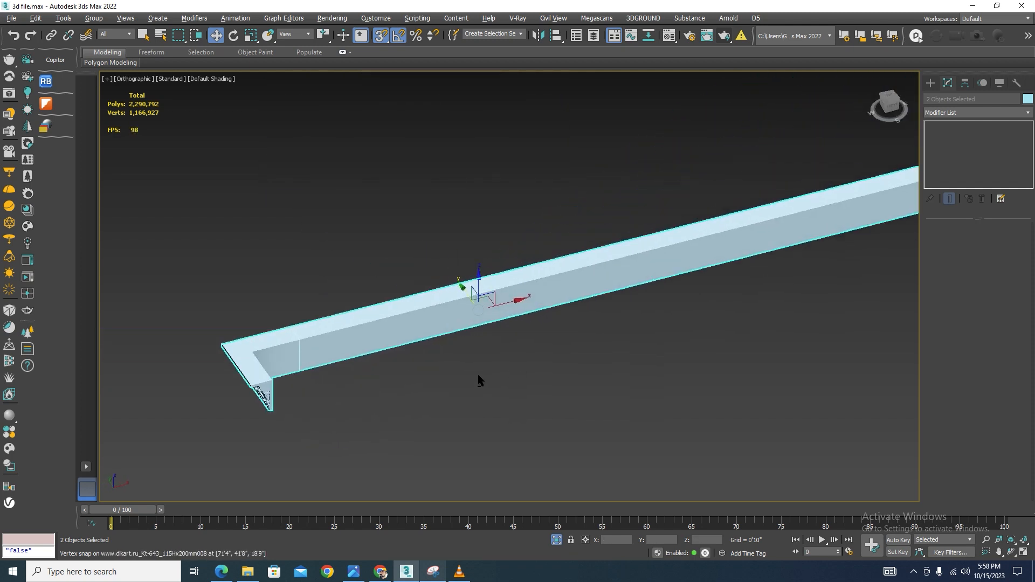
{"action": "scroll", "coordinate": [544, 354], "scroll_direction": "down", "scroll_amount": 5}
{"action": "scroll", "coordinate": [548, 355], "scroll_direction": "down", "scroll_amount": 3}
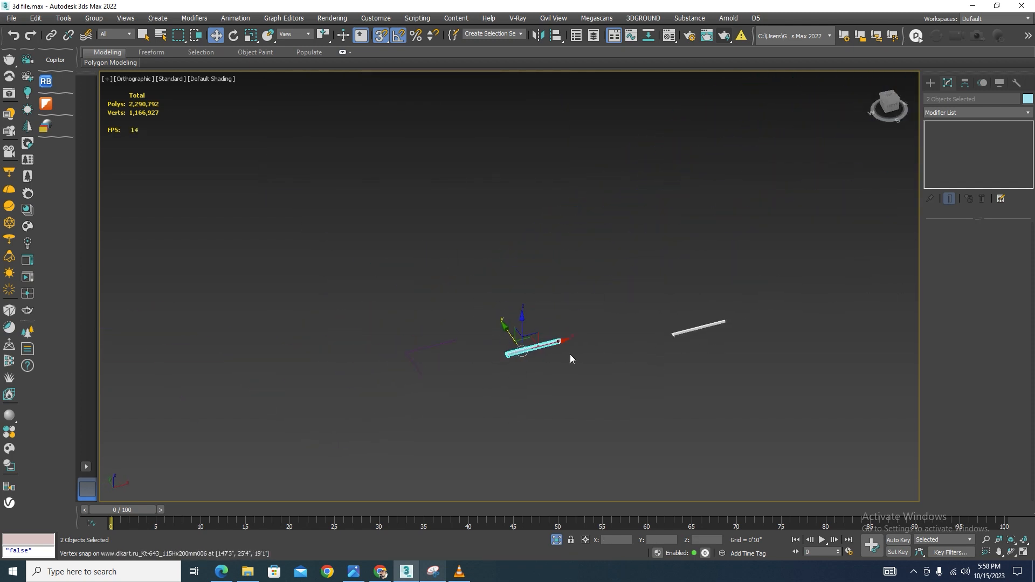
{"action": "scroll", "coordinate": [547, 353], "scroll_direction": "up", "scroll_amount": 6}
{"action": "left_click_drag", "start_coordinate": [623, 359], "coordinate": [211, 426]}
In top view, move the cornice copy to line up with the line's corner
{"action": "key", "text": "t"}
{"action": "scroll", "coordinate": [506, 283], "scroll_direction": "up", "scroll_amount": 5}
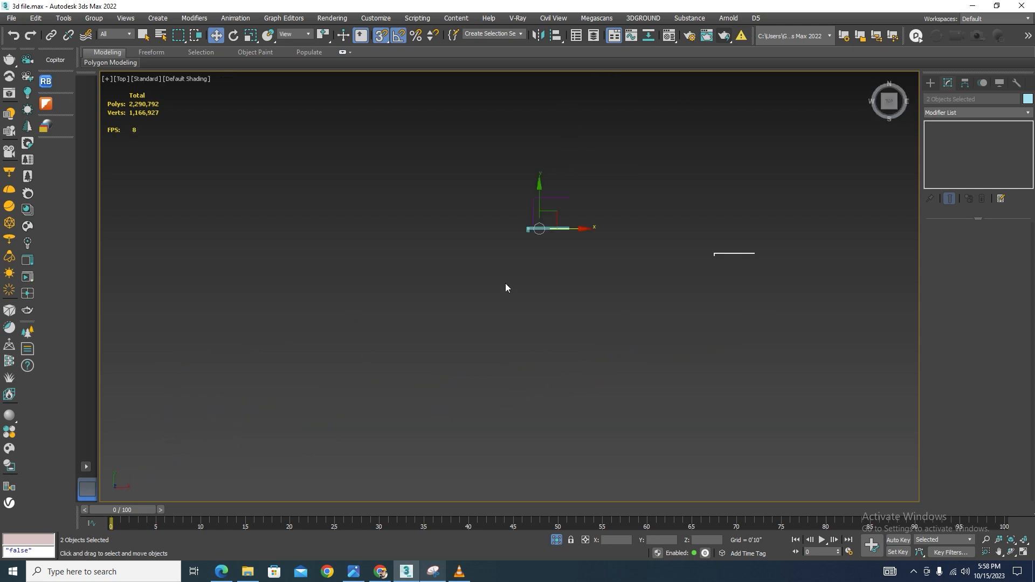
{"action": "left_click_drag", "start_coordinate": [500, 395], "coordinate": [642, 294]}
{"action": "scroll", "coordinate": [620, 288], "scroll_direction": "up", "scroll_amount": 8}
{"action": "scroll", "coordinate": [642, 293], "scroll_direction": "down", "scroll_amount": 6}
{"action": "middle_click_drag", "start_coordinate": [642, 293], "coordinate": [628, 227], "text": "alt"}
Check the cornice copy's profile alignment against the line in left view
{"action": "key", "text": "l"}
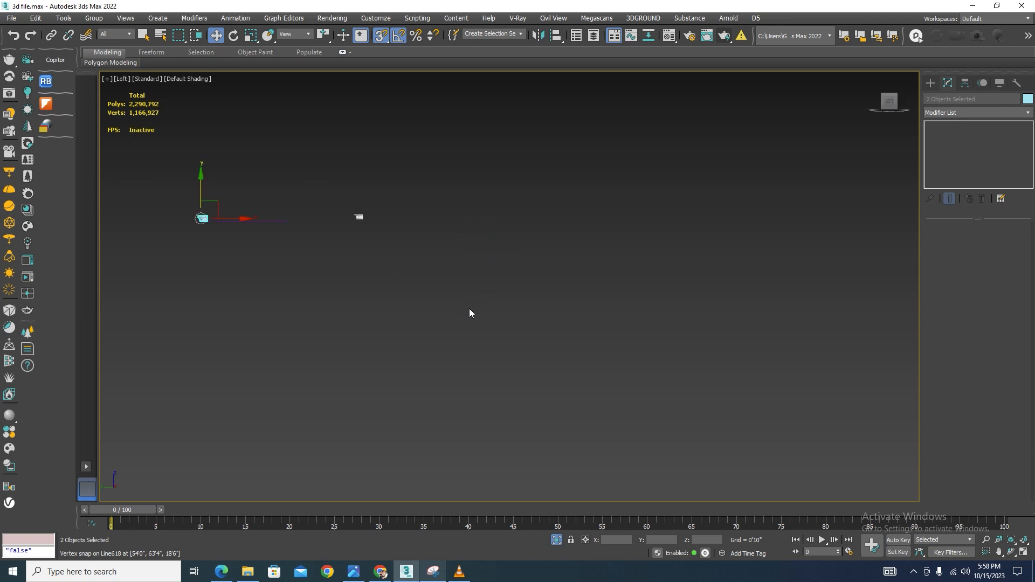
{"action": "scroll", "coordinate": [471, 312], "scroll_direction": "down", "scroll_amount": 2}
{"action": "scroll", "coordinate": [276, 243], "scroll_direction": "up", "scroll_amount": 5}
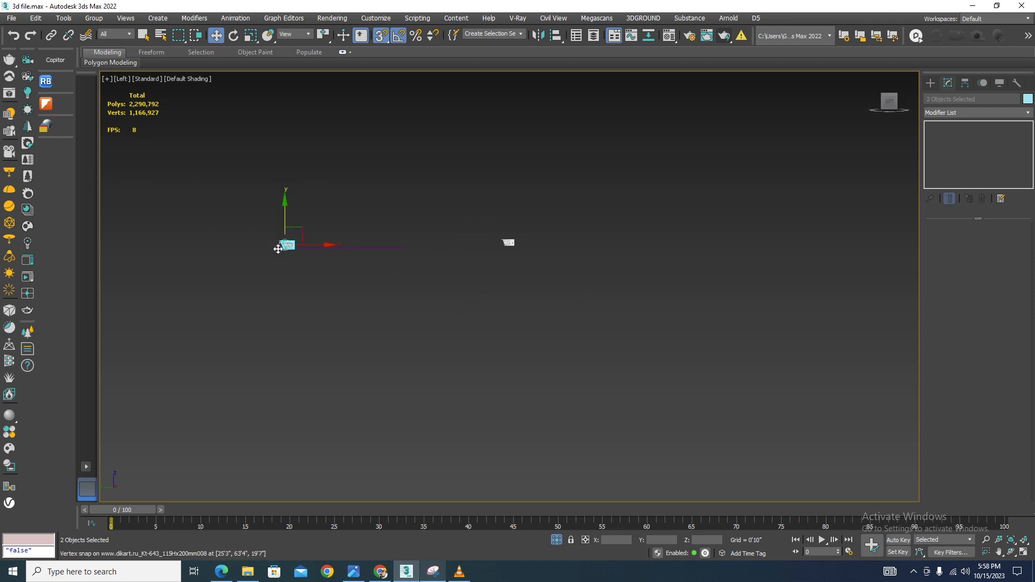
{"action": "scroll", "coordinate": [289, 245], "scroll_direction": "up", "scroll_amount": 2}
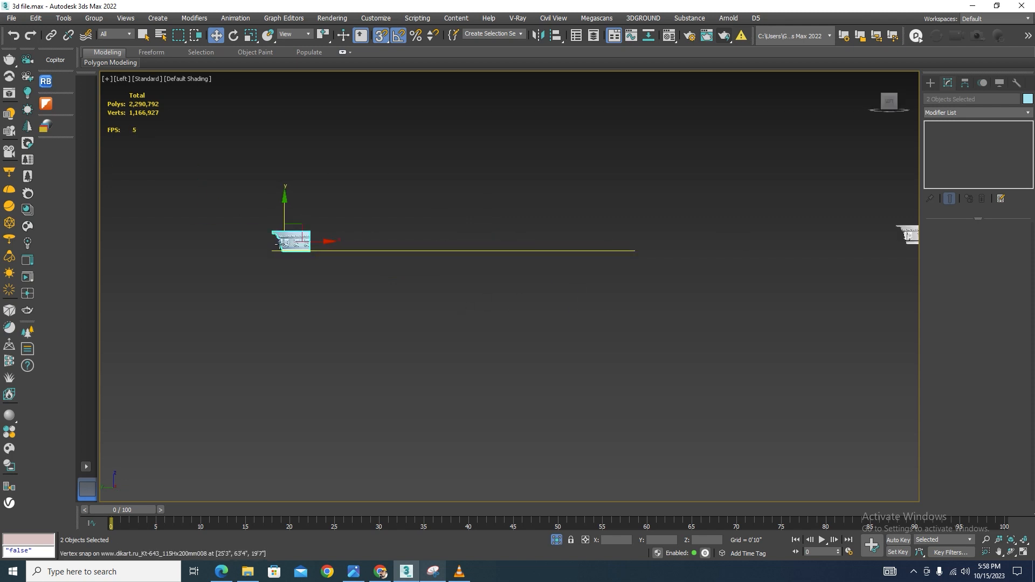
{"action": "scroll", "coordinate": [221, 237], "scroll_direction": "up", "scroll_amount": 4}
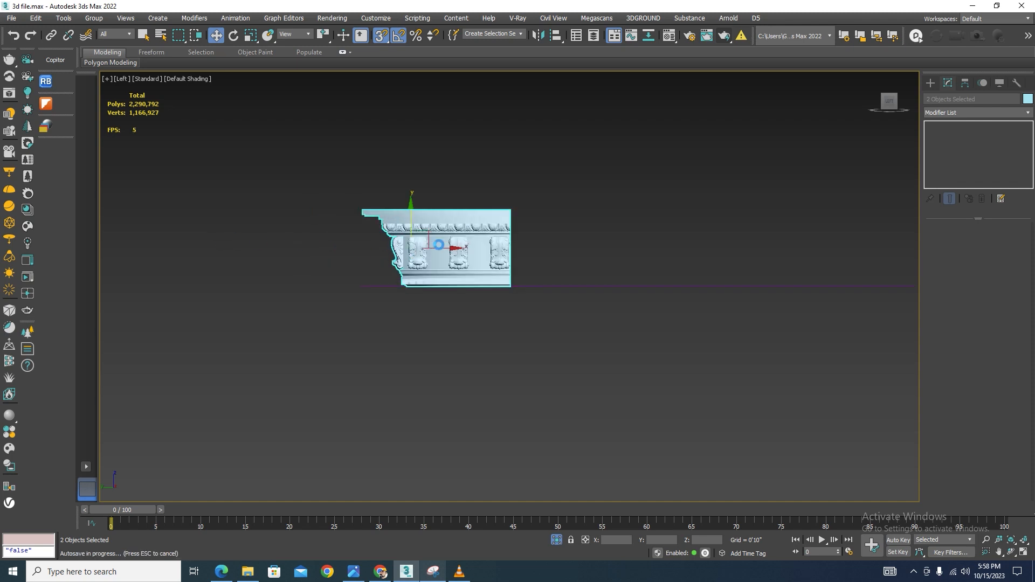
{"action": "key", "text": "Escape"}
{"action": "scroll", "coordinate": [376, 276], "scroll_direction": "up", "scroll_amount": 5}
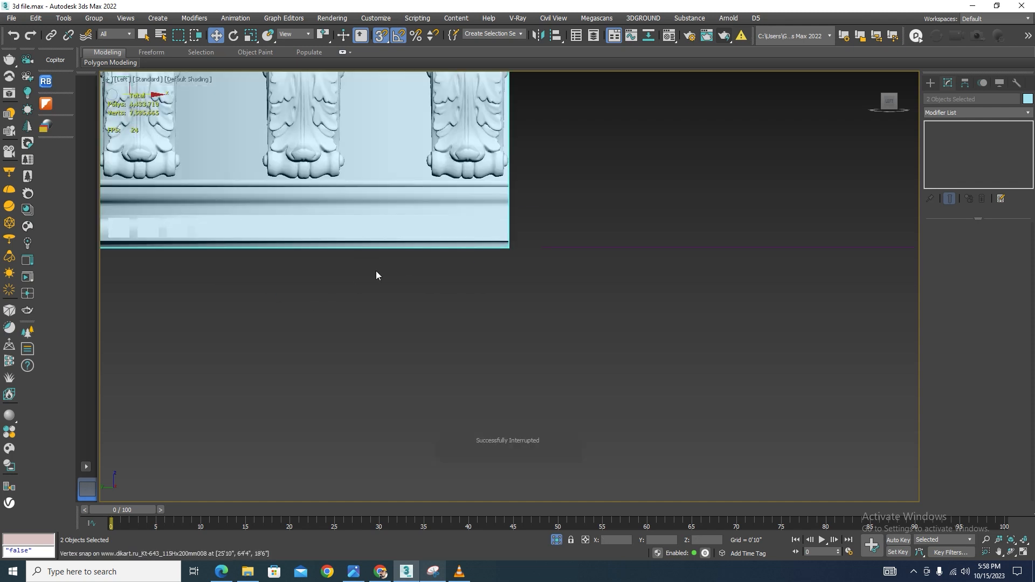
{"action": "scroll", "coordinate": [504, 248], "scroll_direction": "down", "scroll_amount": 5}
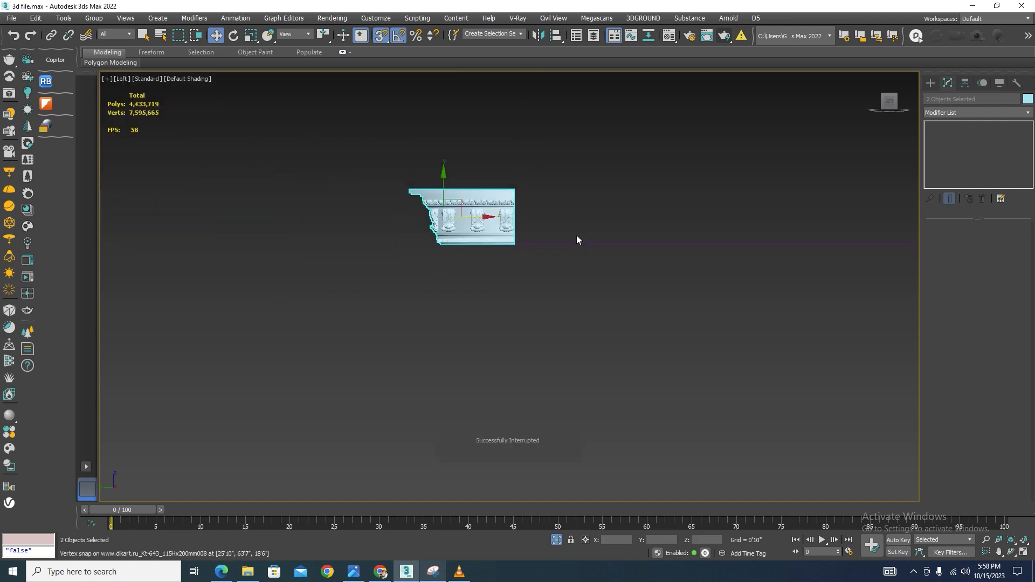
Adjust the cornice copy's position against the slab edge in the orthographic view
{"action": "middle_click_drag", "start_coordinate": [577, 235], "coordinate": [515, 275], "text": "alt"}
{"action": "scroll", "coordinate": [376, 228], "scroll_direction": "up", "scroll_amount": 5}
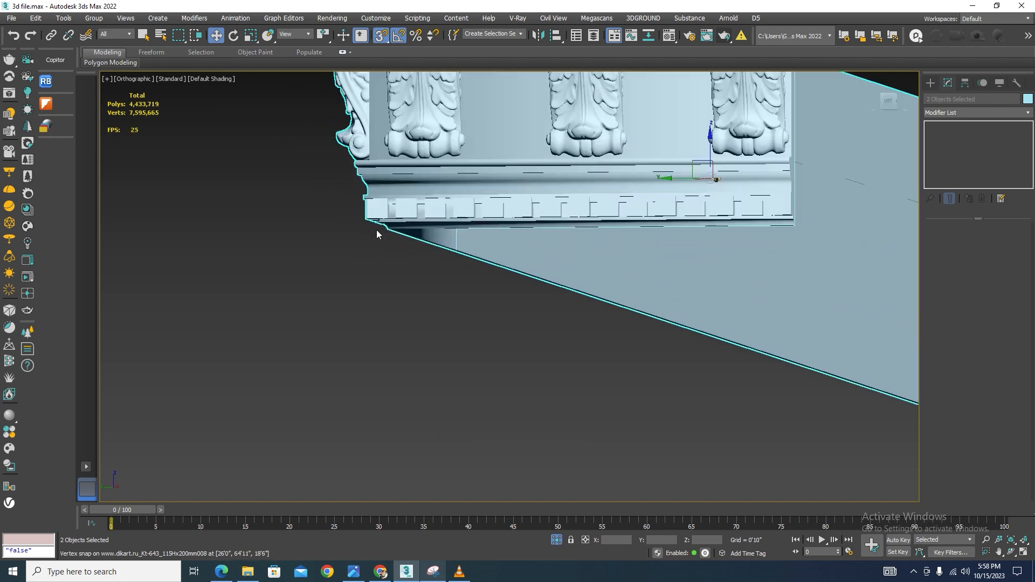
{"action": "scroll", "coordinate": [393, 229], "scroll_direction": "down", "scroll_amount": 4}
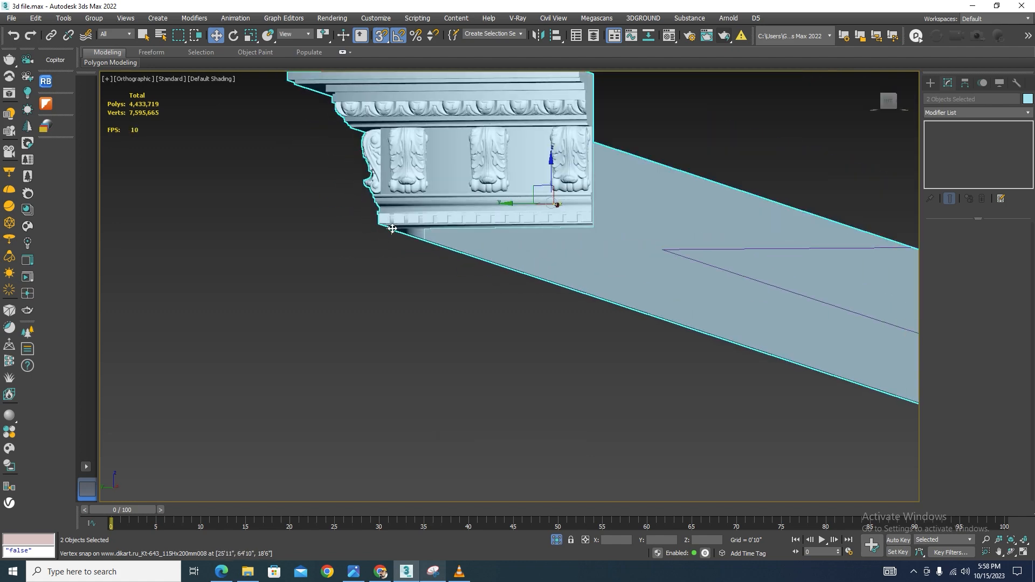
{"action": "middle_click_drag", "start_coordinate": [393, 228], "coordinate": [484, 220], "text": "alt"}
{"action": "scroll", "coordinate": [485, 219], "scroll_direction": "down", "scroll_amount": 4}
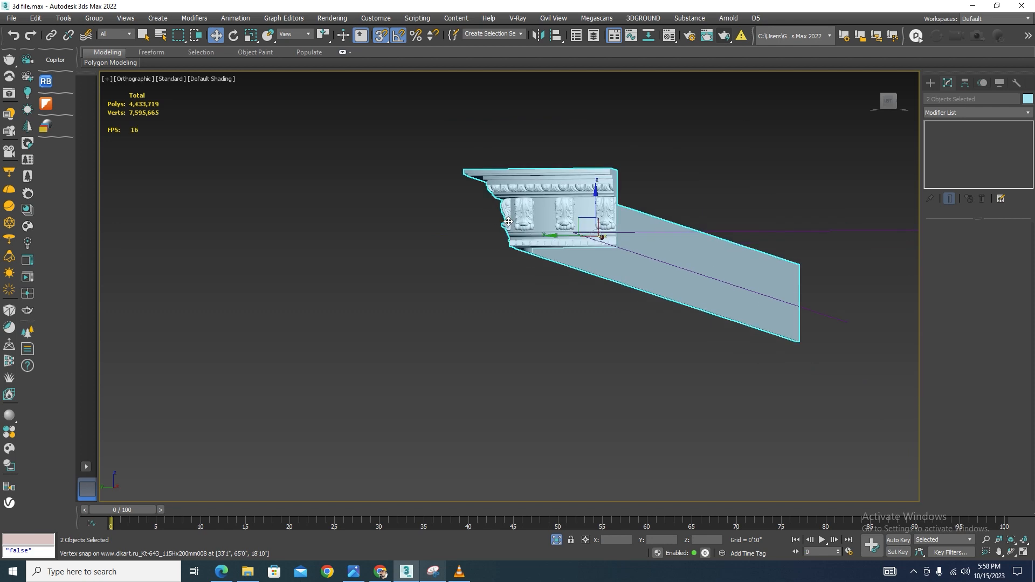
Examine the cornice copy's fit along the slab edge from several angles
{"action": "middle_click_drag", "start_coordinate": [610, 242], "coordinate": [378, 334]}
{"action": "scroll", "coordinate": [531, 219], "scroll_direction": "down", "scroll_amount": 2}
{"action": "left_click_drag", "start_coordinate": [342, 346], "coordinate": [539, 340]}
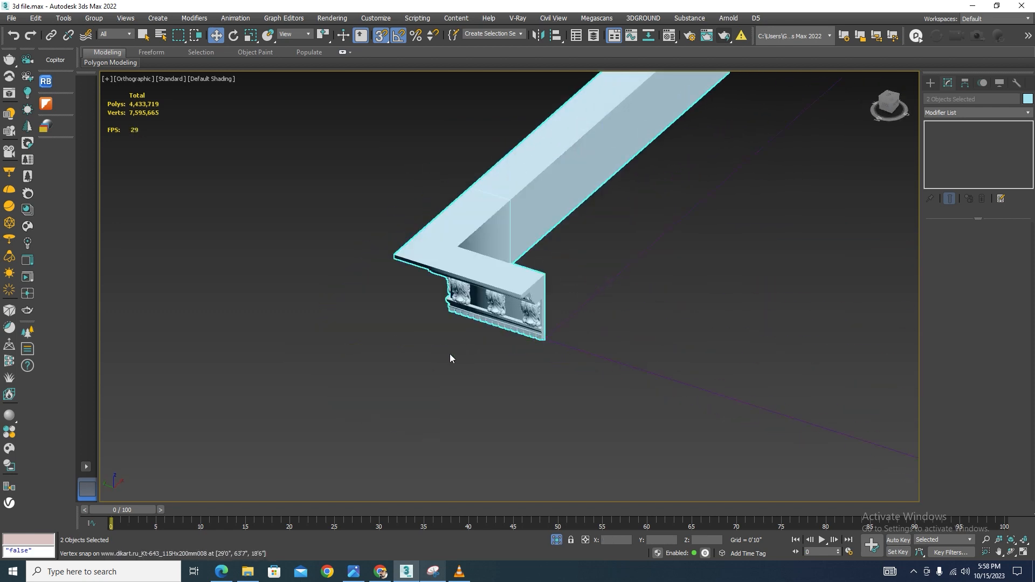
{"action": "scroll", "coordinate": [399, 345], "scroll_direction": "down", "scroll_amount": 5}
{"action": "left_click_drag", "start_coordinate": [489, 236], "coordinate": [417, 215]}
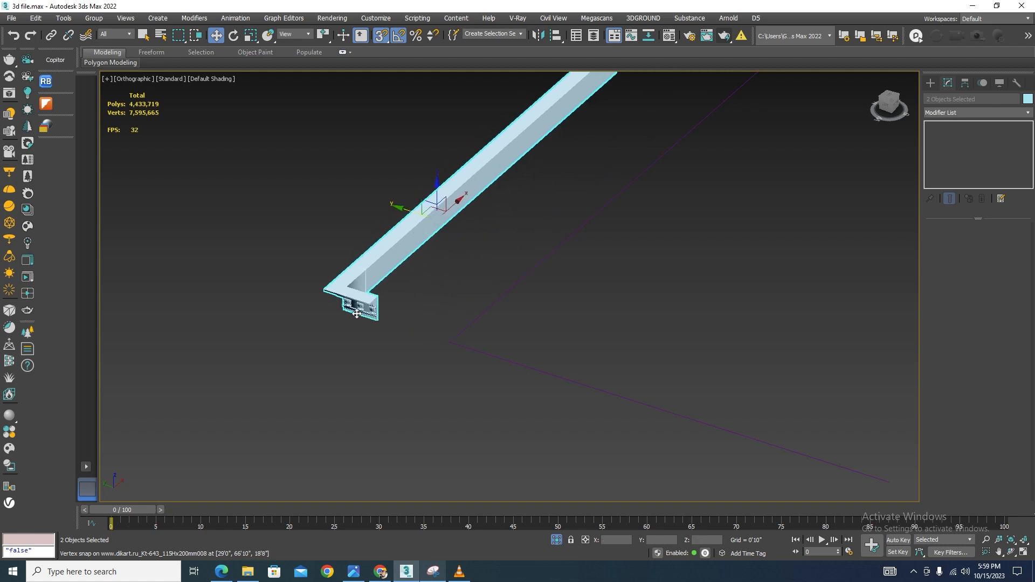
{"action": "scroll", "coordinate": [356, 298], "scroll_direction": "up", "scroll_amount": 5}
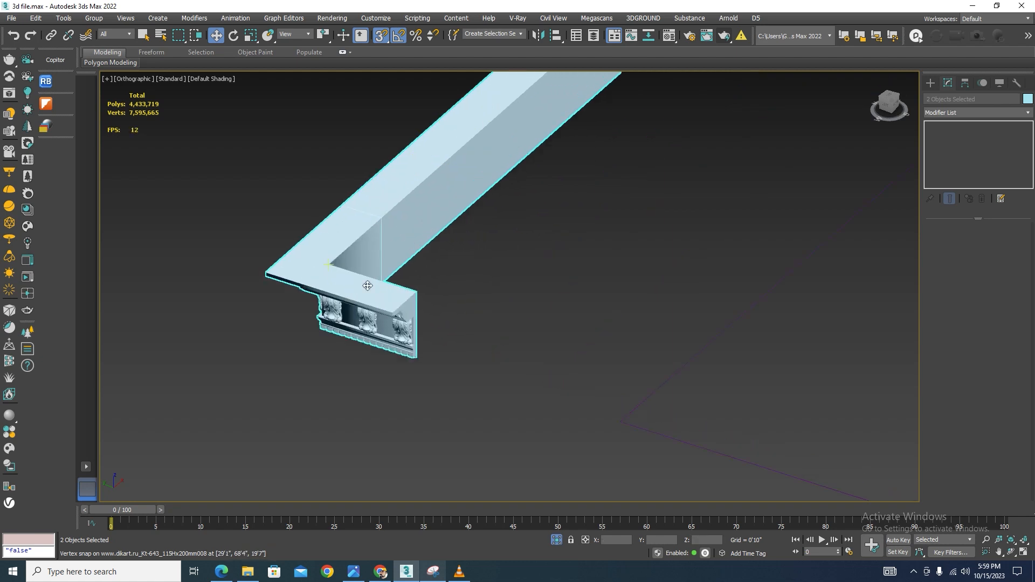
{"action": "left_click_drag", "start_coordinate": [367, 286], "coordinate": [622, 421]}
{"action": "scroll", "coordinate": [585, 284], "scroll_direction": "down", "scroll_amount": 5}
{"action": "middle_click_drag", "start_coordinate": [586, 283], "coordinate": [858, 340], "text": "alt"}
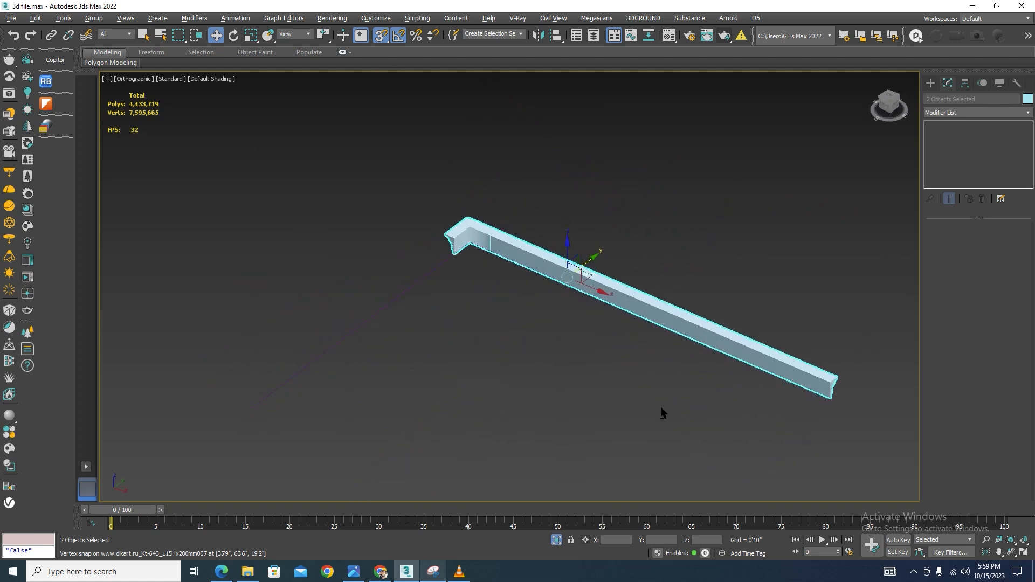
Make a second copy of the cloned cornice run by moving it away from the original
{"action": "left_click", "coordinate": [412, 290]}
{"action": "scroll", "coordinate": [843, 400], "scroll_direction": "up", "scroll_amount": 3}
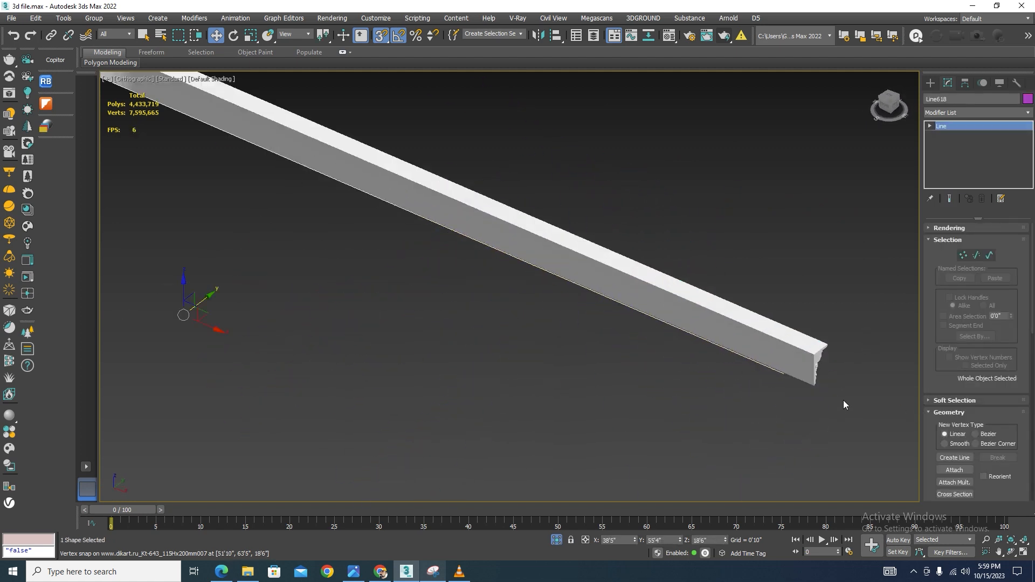
{"action": "scroll", "coordinate": [769, 349], "scroll_direction": "down", "scroll_amount": 4}
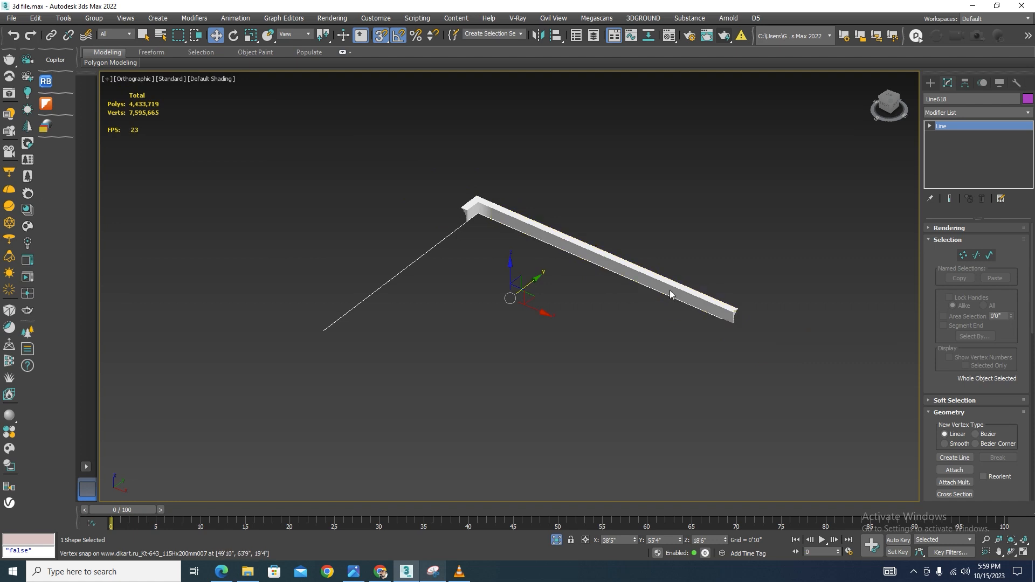
{"action": "left_click", "coordinate": [641, 281]}
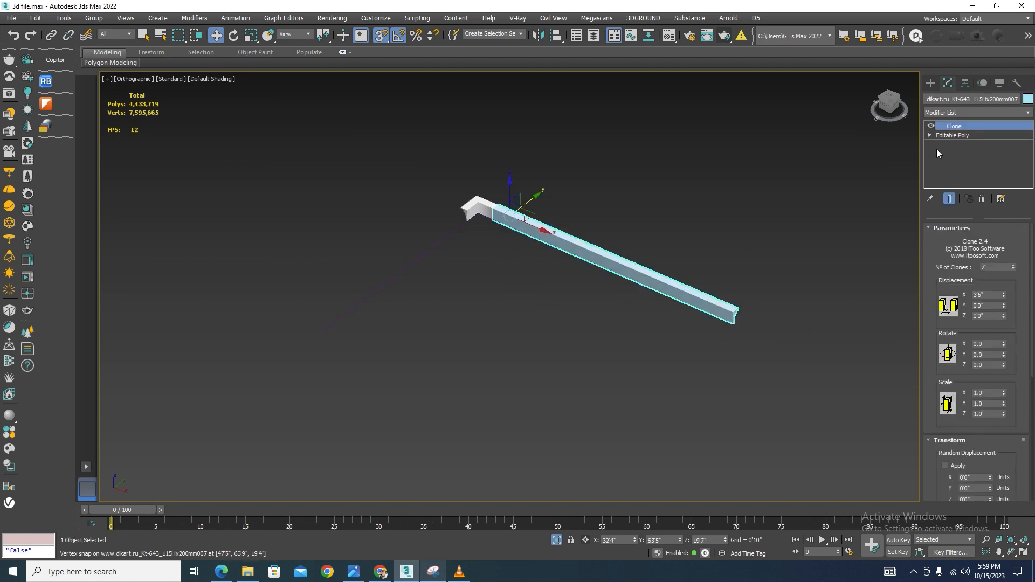
{"action": "left_click_drag", "start_coordinate": [528, 202], "coordinate": [308, 306], "text": "shift"}
{"action": "left_click", "coordinate": [516, 332]}
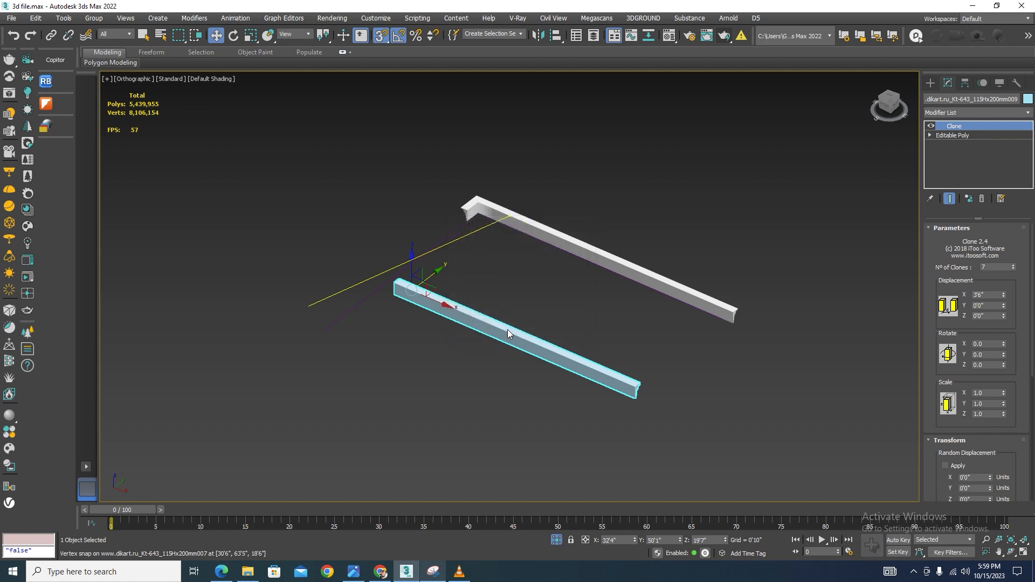
Rotate the new cornice copy 90 degrees so it runs along the adjacent slab edge
{"action": "key", "text": "e"}
{"action": "left_click_drag", "start_coordinate": [404, 311], "coordinate": [412, 313]}
{"action": "key", "text": "w"}
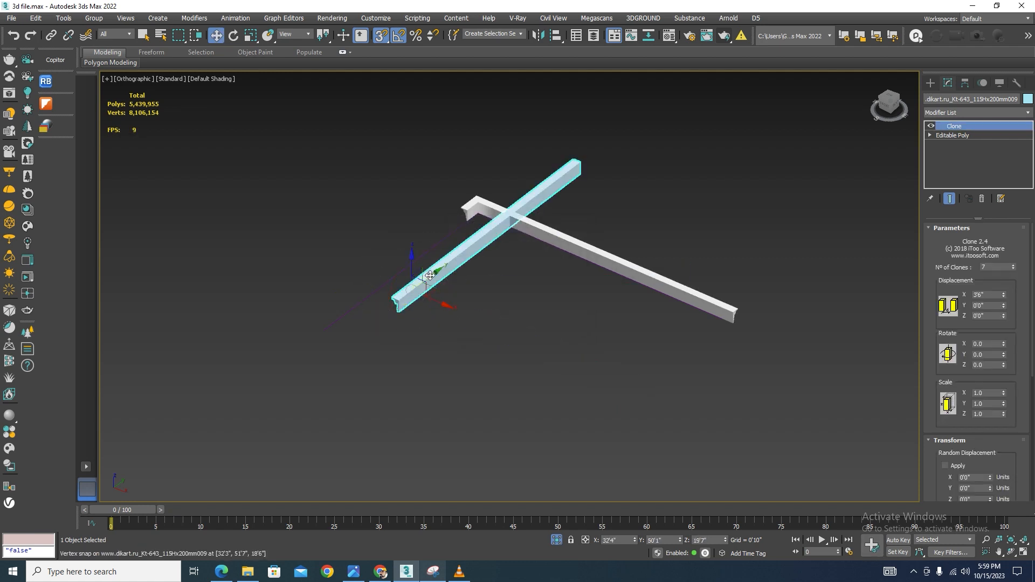
Move the rotated copy so its end snaps to the corner of the first cornice run
{"action": "mouse_move", "coordinate": [429, 275]}
{"action": "left_mouse_down"}
{"action": "mouse_move", "coordinate": [230, 388]}
{"action": "mouse_move", "coordinate": [339, 478]}
{"action": "left_mouse_up"}
{"action": "left_click_drag", "start_coordinate": [333, 401], "coordinate": [393, 443]}
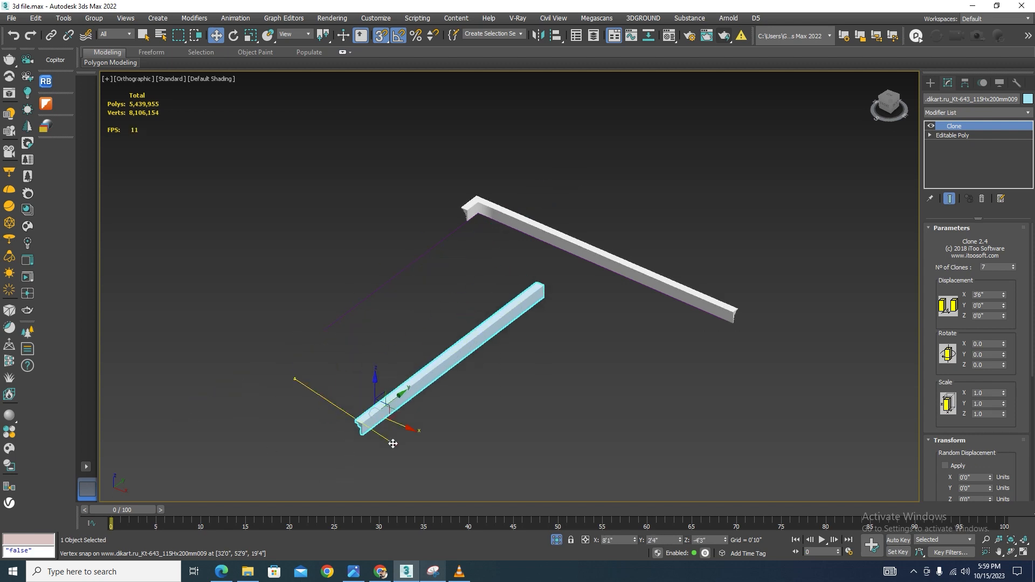
{"action": "scroll", "coordinate": [446, 197], "scroll_direction": "up", "scroll_amount": 5}
{"action": "scroll", "coordinate": [409, 260], "scroll_direction": "down", "scroll_amount": 4}
{"action": "scroll", "coordinate": [576, 393], "scroll_direction": "up", "scroll_amount": 3}
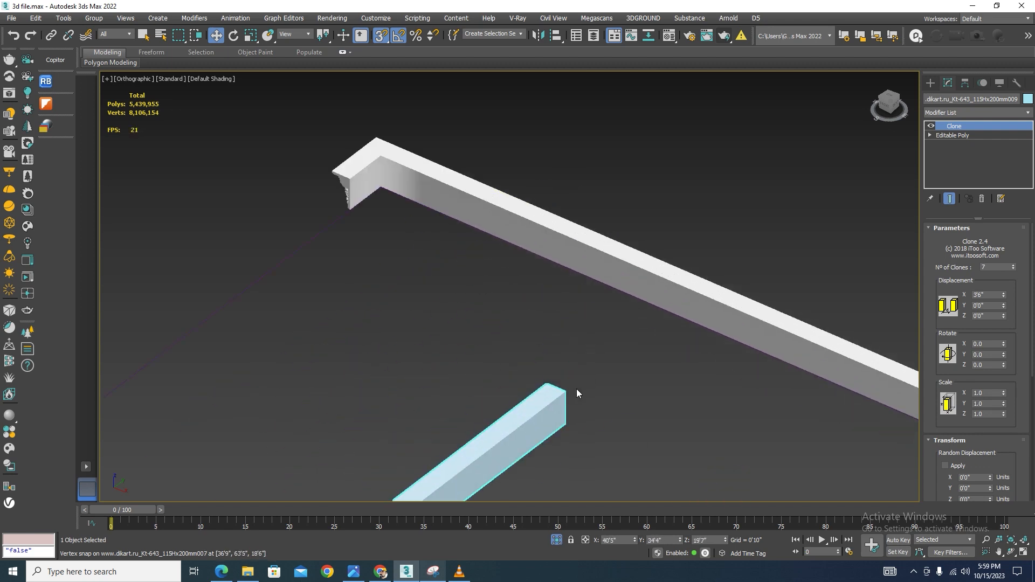
{"action": "left_click_drag", "start_coordinate": [564, 393], "coordinate": [350, 180]}
{"action": "scroll", "coordinate": [567, 371], "scroll_direction": "down", "scroll_amount": 4}
{"action": "middle_click_drag", "start_coordinate": [568, 370], "coordinate": [469, 416], "text": "alt"}
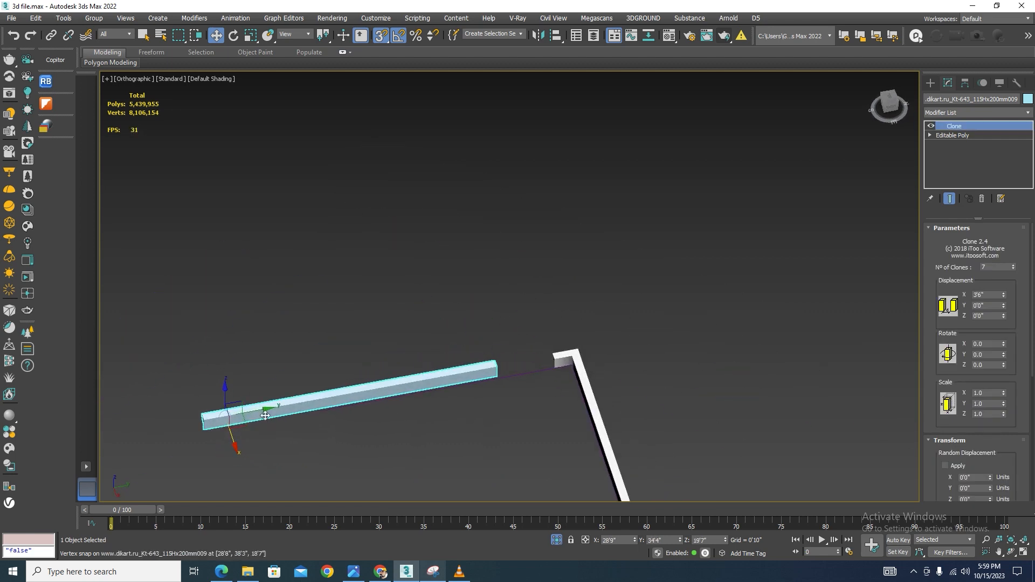
{"action": "scroll", "coordinate": [229, 415], "scroll_direction": "up", "scroll_amount": 3}
{"action": "scroll", "coordinate": [732, 318], "scroll_direction": "up", "scroll_amount": 2}
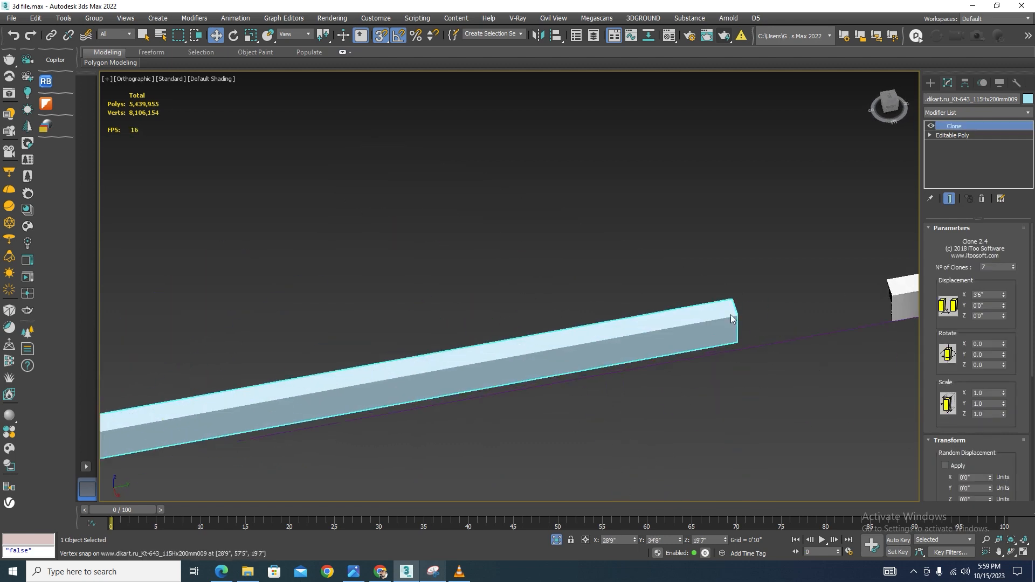
{"action": "left_click_drag", "start_coordinate": [742, 316], "coordinate": [889, 286]}
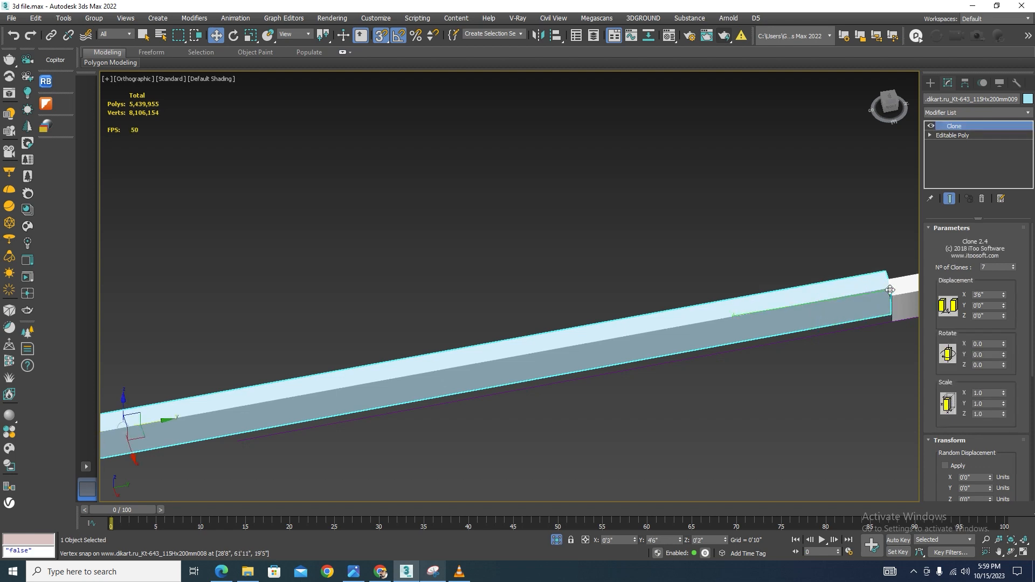
In left view, move the rotated copy down to the height of the first cornice run
{"action": "scroll", "coordinate": [748, 244], "scroll_direction": "down", "scroll_amount": 3}
{"action": "middle_click_drag", "start_coordinate": [743, 351], "coordinate": [853, 308], "text": "alt"}
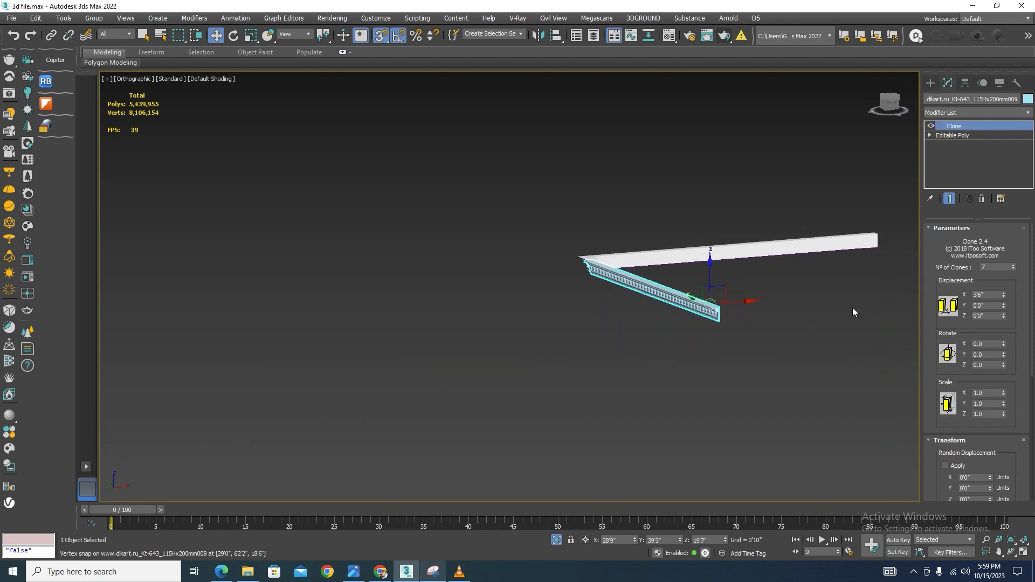
{"action": "key", "text": "l"}
{"action": "scroll", "coordinate": [717, 306], "scroll_direction": "down", "scroll_amount": 5}
{"action": "scroll", "coordinate": [462, 254], "scroll_direction": "up", "scroll_amount": 3}
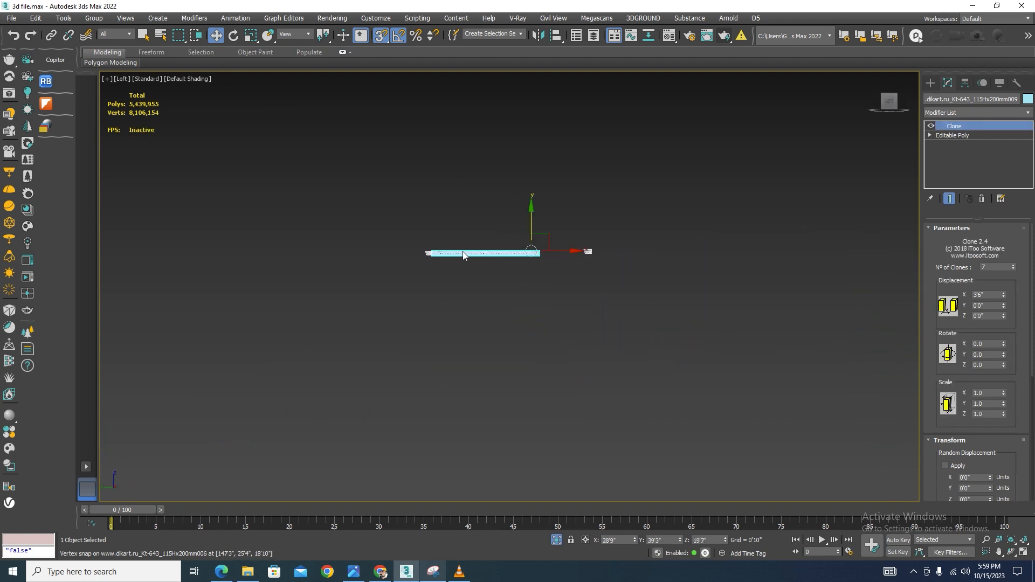
{"action": "scroll", "coordinate": [585, 232], "scroll_direction": "up", "scroll_amount": 4}
{"action": "scroll", "coordinate": [605, 312], "scroll_direction": "down", "scroll_amount": 1}
{"action": "scroll", "coordinate": [490, 308], "scroll_direction": "up", "scroll_amount": 3}
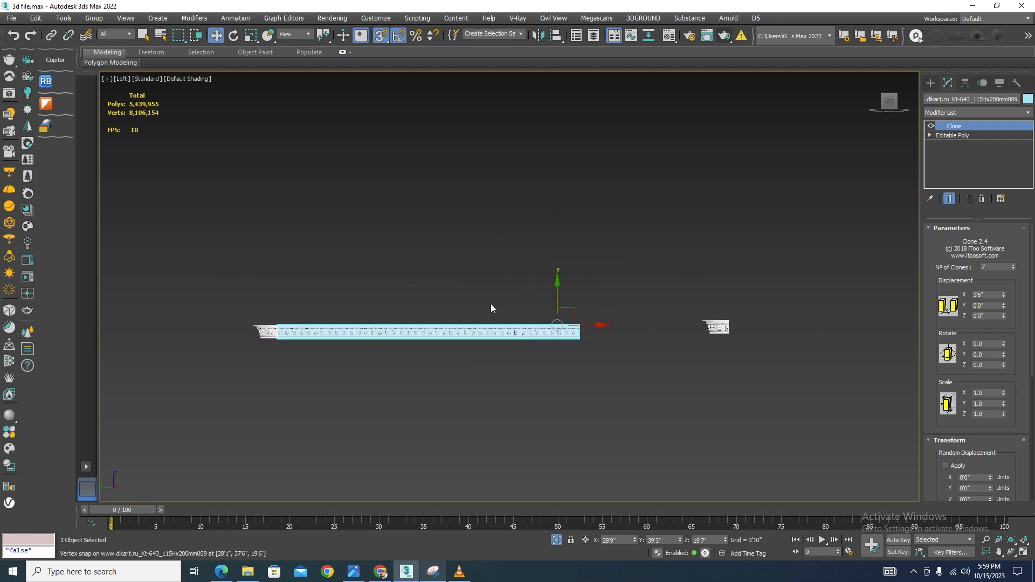
{"action": "left_click_drag", "start_coordinate": [621, 313], "coordinate": [667, 270]}
{"action": "scroll", "coordinate": [654, 339], "scroll_direction": "down", "scroll_amount": 4}
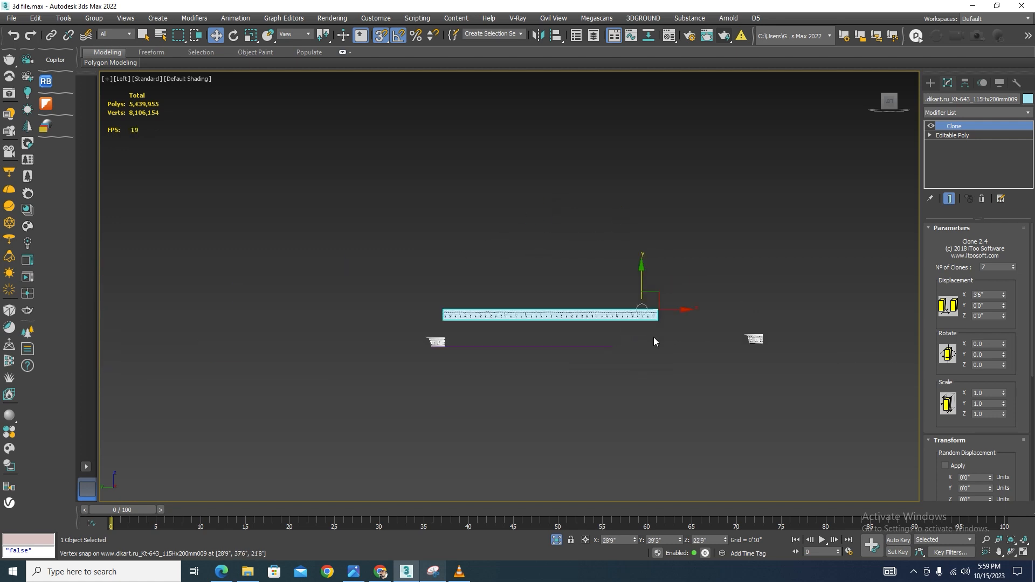
{"action": "scroll", "coordinate": [439, 340], "scroll_direction": "up", "scroll_amount": 8}
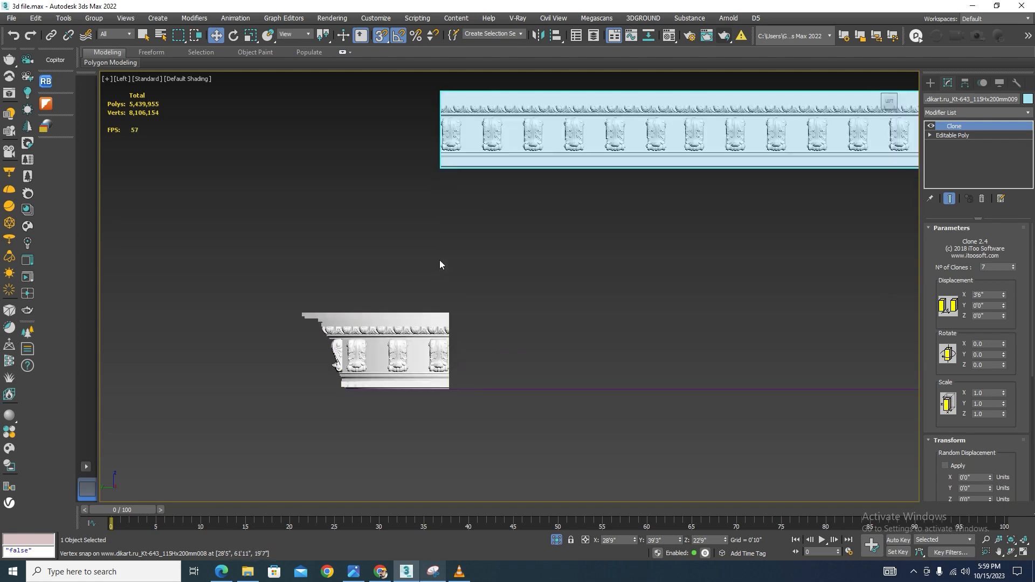
{"action": "mouse_move", "coordinate": [441, 168]}
{"action": "left_mouse_down"}
{"action": "mouse_move", "coordinate": [483, 312]}
{"action": "mouse_move", "coordinate": [452, 396]}
{"action": "left_mouse_up"}
{"action": "middle_click_drag", "start_coordinate": [452, 396], "coordinate": [460, 444], "text": "alt"}
In top wireframe view, snap the rotated copy's outer edge into line with the first cornice run
{"action": "key", "text": "t"}
{"action": "scroll", "coordinate": [602, 327], "scroll_direction": "down", "scroll_amount": 6}
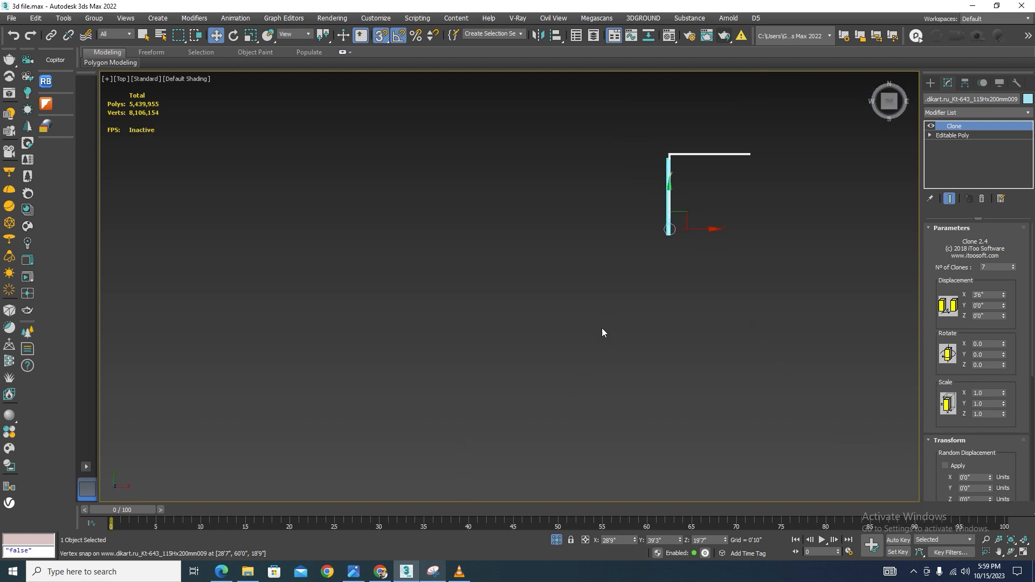
{"action": "scroll", "coordinate": [625, 285], "scroll_direction": "up", "scroll_amount": 8}
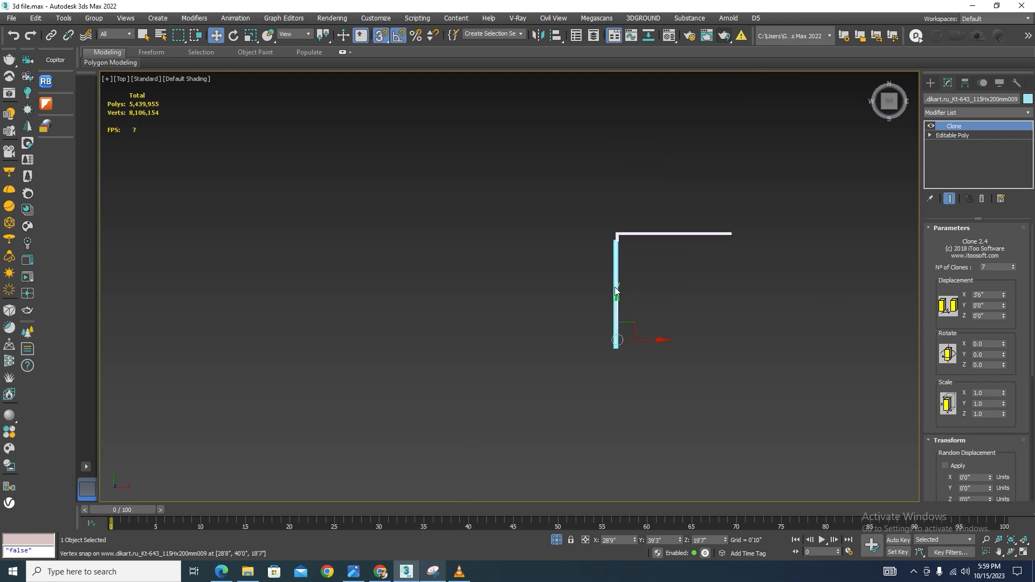
{"action": "scroll", "coordinate": [550, 247], "scroll_direction": "up", "scroll_amount": 8}
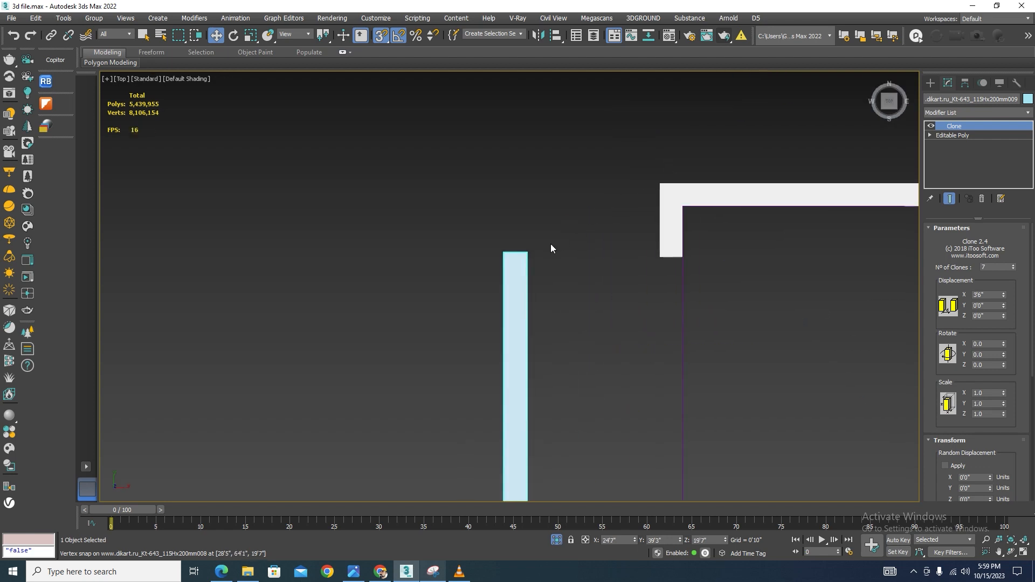
{"action": "left_click_drag", "start_coordinate": [484, 270], "coordinate": [681, 289]}
{"action": "scroll", "coordinate": [723, 269], "scroll_direction": "up", "scroll_amount": 5}
{"action": "key", "text": "F3"}
{"action": "middle_click_drag", "start_coordinate": [726, 273], "coordinate": [512, 283]}
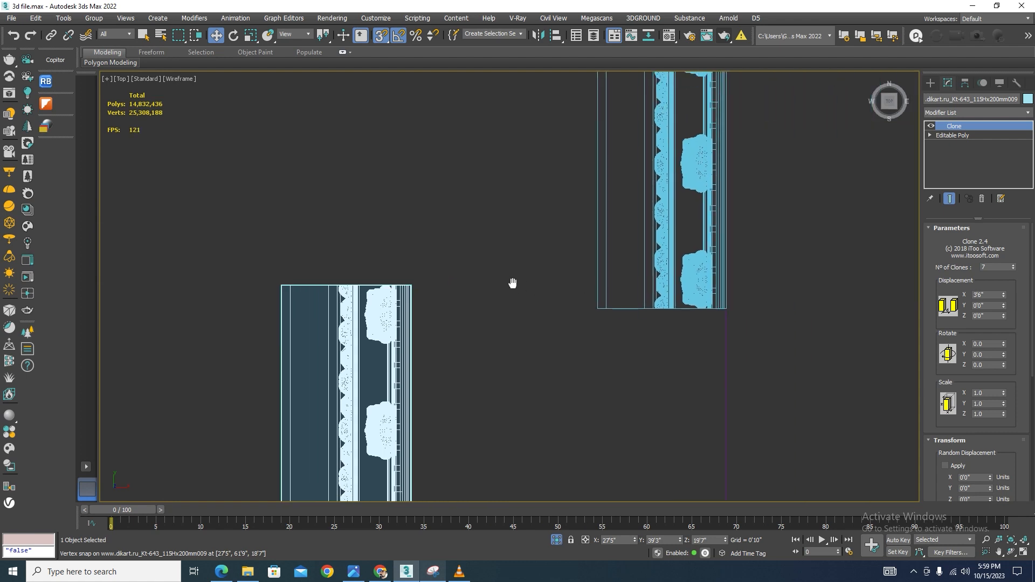
{"action": "left_click_drag", "start_coordinate": [281, 287], "coordinate": [594, 311]}
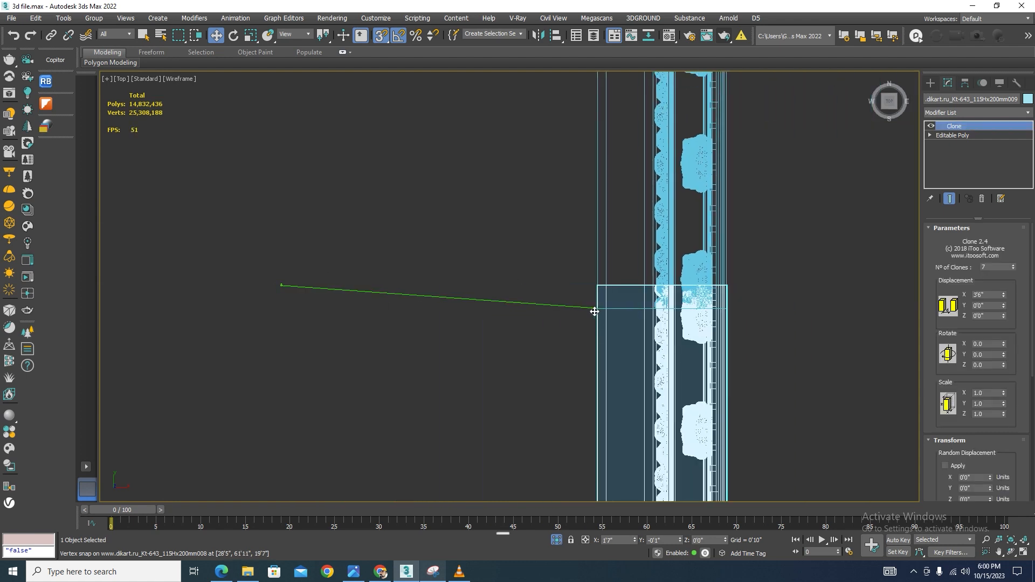
Slide the rotated copy along its length so its end meets the corner of the first run
{"action": "scroll", "coordinate": [585, 218], "scroll_direction": "down", "scroll_amount": 10}
{"action": "scroll", "coordinate": [584, 218], "scroll_direction": "down", "scroll_amount": 2}
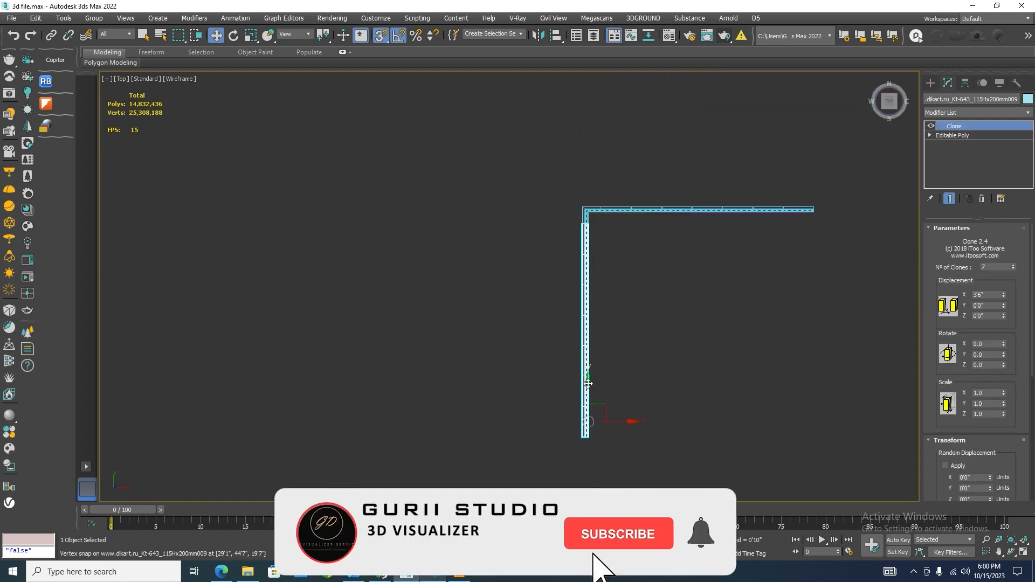
{"action": "scroll", "coordinate": [582, 227], "scroll_direction": "up", "scroll_amount": 8}
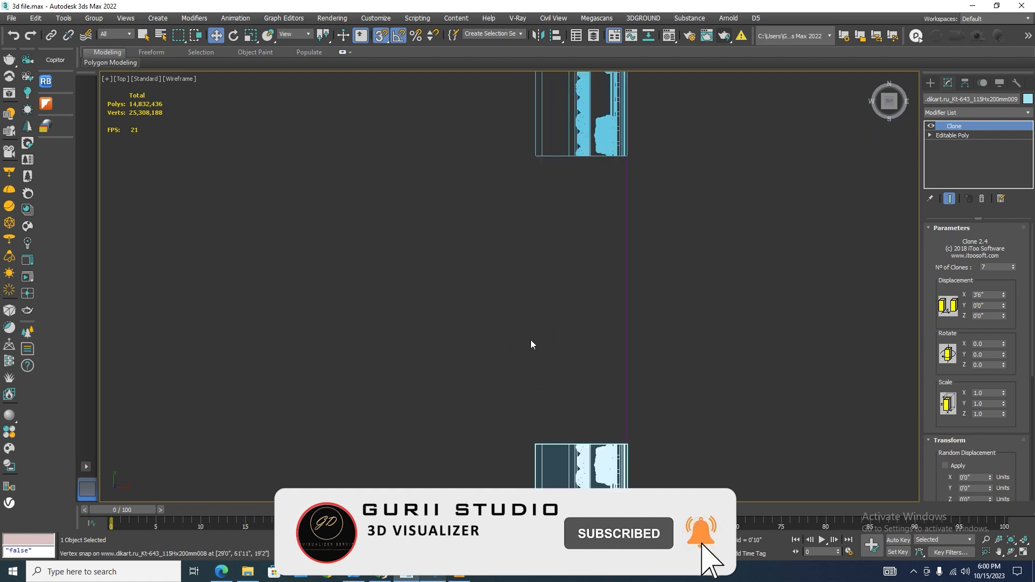
{"action": "left_click_drag", "start_coordinate": [535, 445], "coordinate": [536, 157]}
{"action": "scroll", "coordinate": [605, 201], "scroll_direction": "down", "scroll_amount": 9}
{"action": "scroll", "coordinate": [635, 277], "scroll_direction": "down", "scroll_amount": 3}
{"action": "mouse_move", "coordinate": [635, 277]}
{"action": "middle_mouse_down", "text": "alt"}
{"action": "mouse_move", "coordinate": [597, 391]}
{"action": "mouse_move", "coordinate": [615, 395]}
{"action": "middle_mouse_up", "text": "alt"}
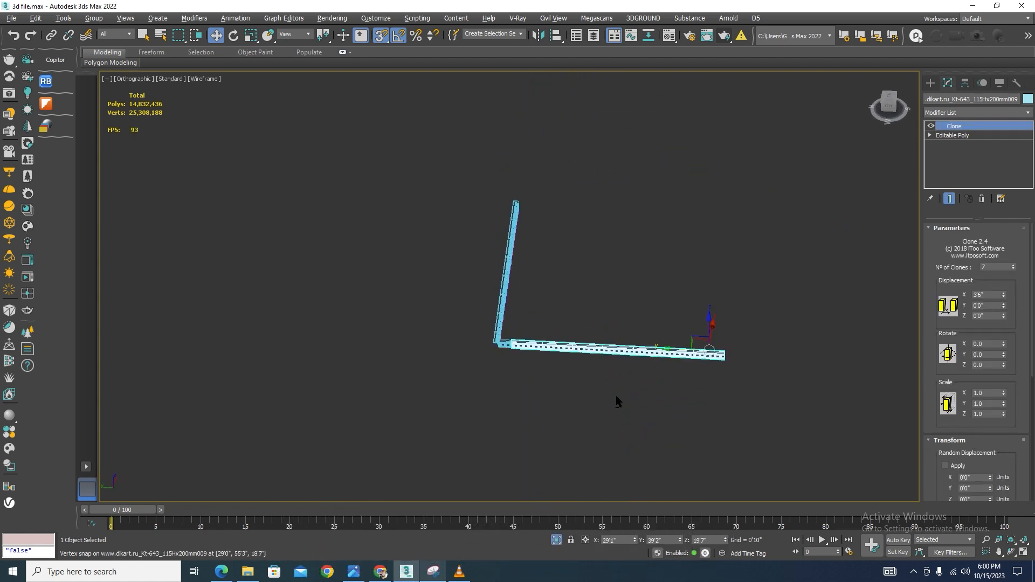
Switch back to shaded display and reduce the rotated copy's number of clones to 6
{"action": "left_click", "coordinate": [616, 409]}
{"action": "key", "text": "F3"}
{"action": "scroll", "coordinate": [651, 361], "scroll_direction": "up", "scroll_amount": 5}
{"action": "scroll", "coordinate": [651, 360], "scroll_direction": "up", "scroll_amount": 3}
{"action": "left_click", "coordinate": [647, 331]}
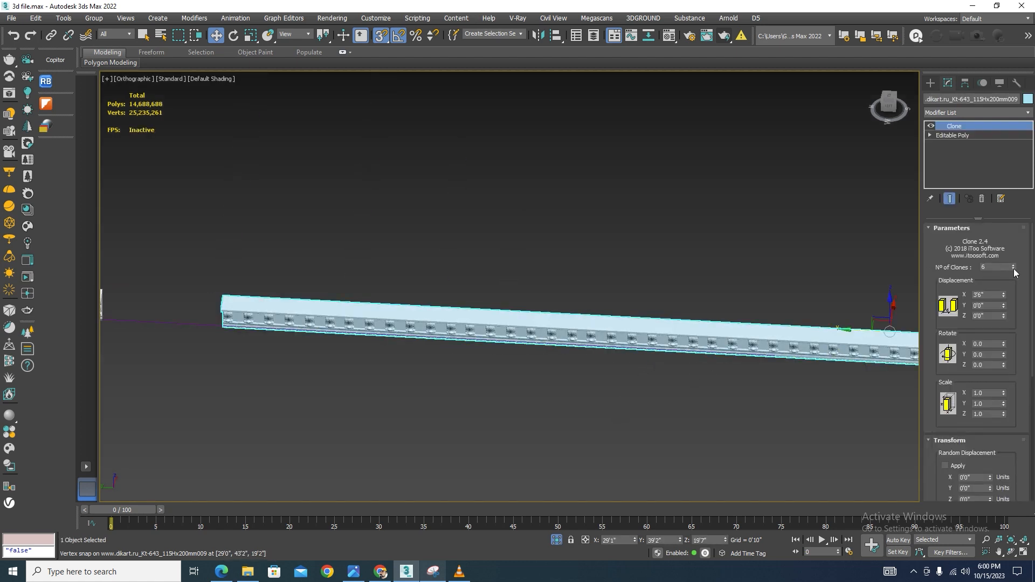
Examine where the shortened copy ends relative to the corner of the first run
{"action": "scroll", "coordinate": [464, 279], "scroll_direction": "down", "scroll_amount": 3}
{"action": "scroll", "coordinate": [560, 297], "scroll_direction": "up", "scroll_amount": 2}
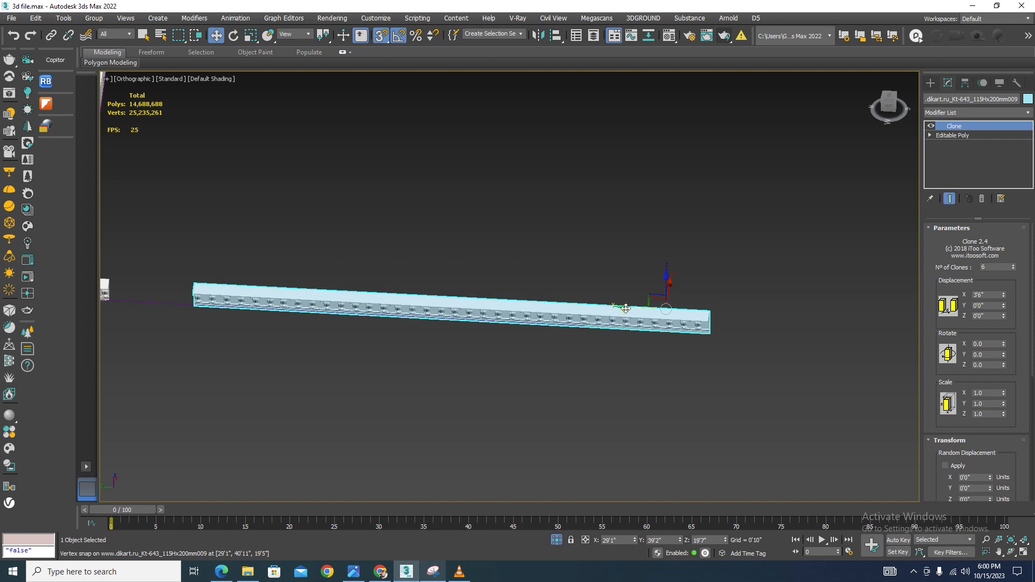
{"action": "scroll", "coordinate": [699, 332], "scroll_direction": "up", "scroll_amount": 5}
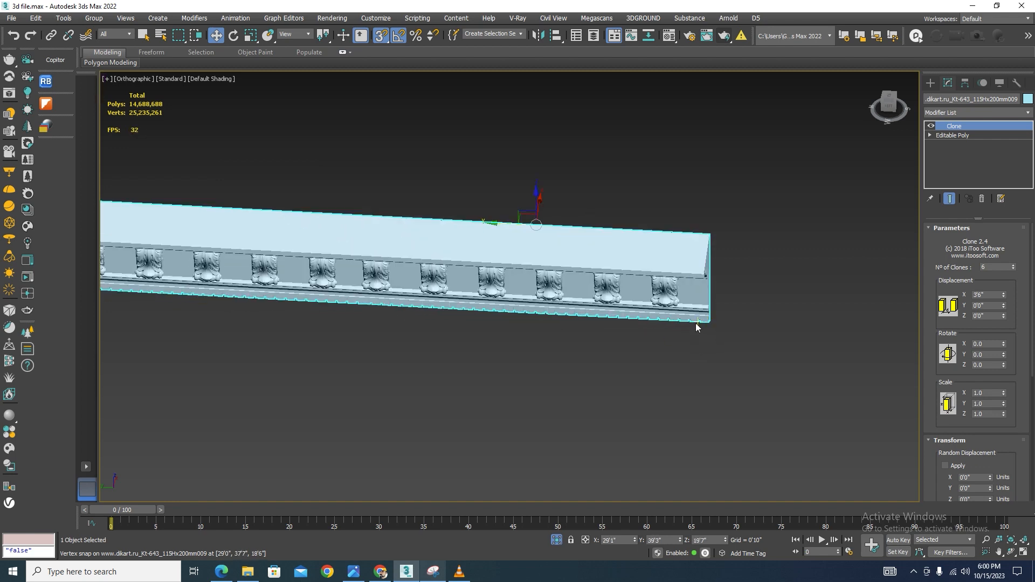
{"action": "left_click_drag", "start_coordinate": [706, 322], "coordinate": [214, 300]}
{"action": "scroll", "coordinate": [653, 296], "scroll_direction": "down", "scroll_amount": 5}
{"action": "scroll", "coordinate": [176, 274], "scroll_direction": "up", "scroll_amount": 3}
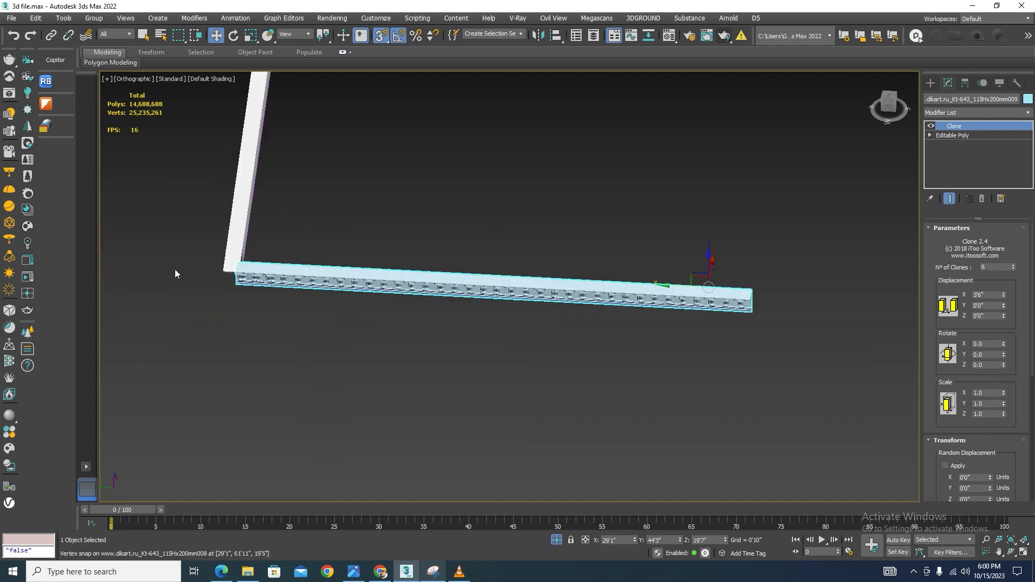
Try 5 clones for the rotated copy, then set the count back to 6
{"action": "left_click", "coordinate": [1013, 271]}
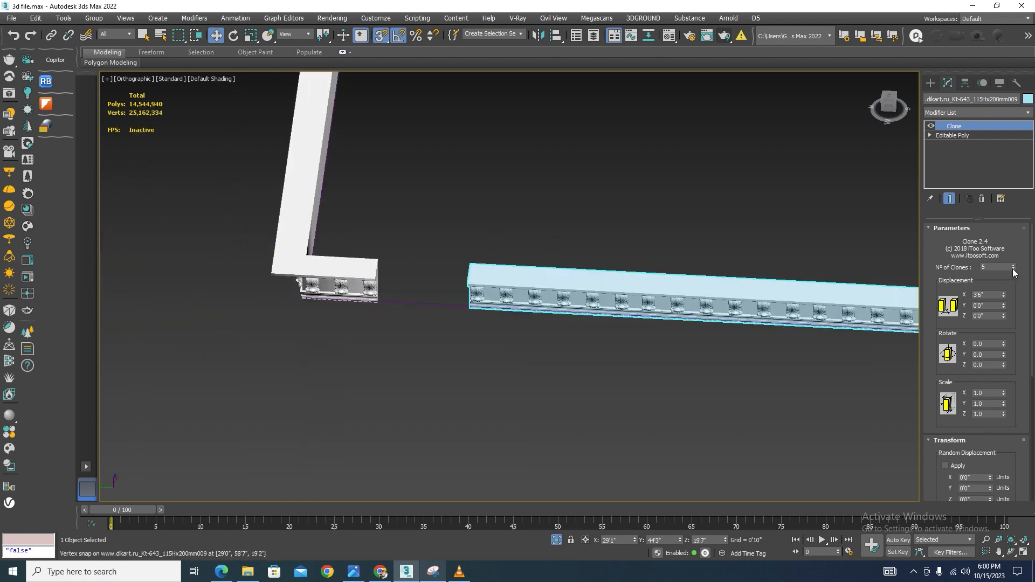
{"action": "scroll", "coordinate": [557, 267], "scroll_direction": "down", "scroll_amount": 3}
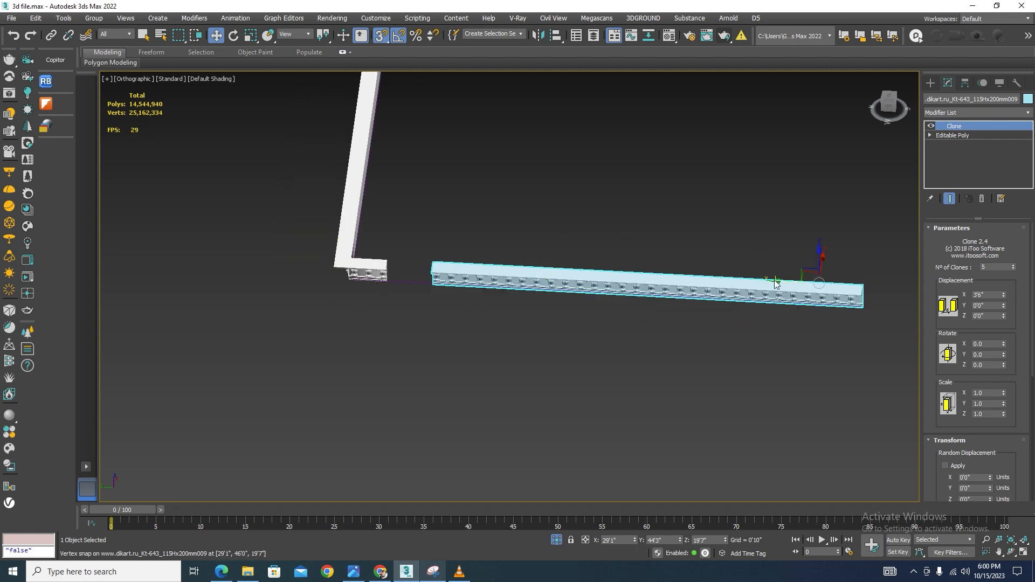
{"action": "left_click_drag", "start_coordinate": [775, 281], "coordinate": [779, 282]}
{"action": "key", "text": "ctrl+z"}
{"action": "left_click", "coordinate": [1013, 265]}
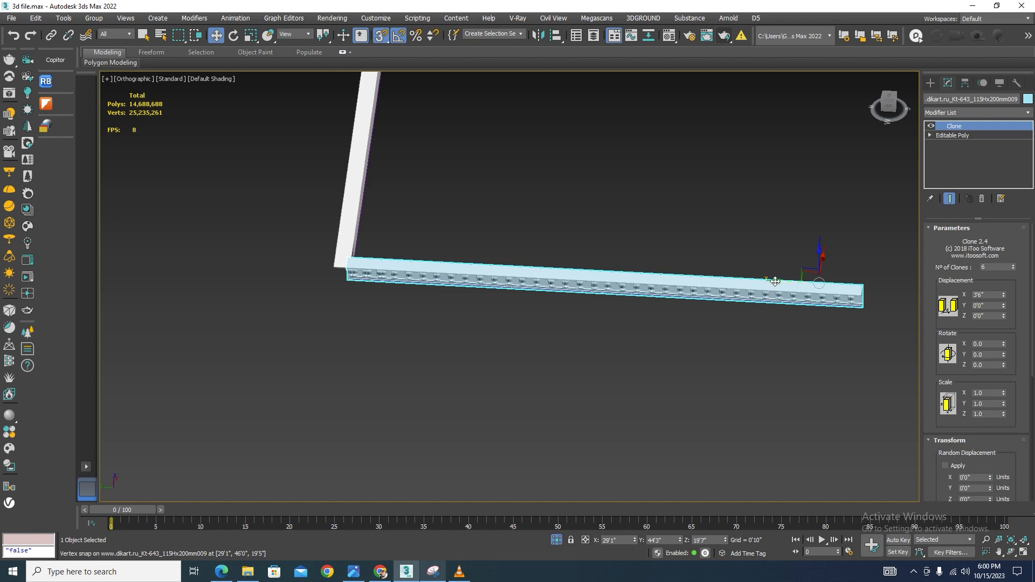
{"action": "left_click_drag", "start_coordinate": [775, 281], "coordinate": [880, 328]}
{"action": "scroll", "coordinate": [397, 261], "scroll_direction": "up", "scroll_amount": 8}
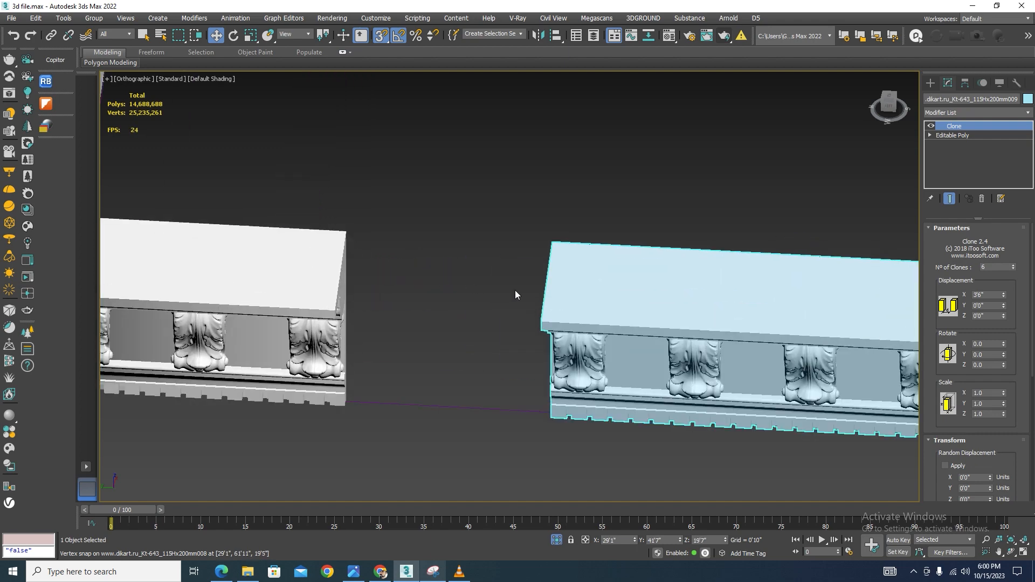
Snap the rotated copy's end to the corner of the first run, then convert the copy to an editable poly
{"action": "mouse_move", "coordinate": [543, 320]}
{"action": "left_mouse_down"}
{"action": "mouse_move", "coordinate": [334, 317]}
{"action": "mouse_move", "coordinate": [381, 316]}
{"action": "mouse_move", "coordinate": [412, 250]}
{"action": "mouse_move", "coordinate": [349, 236]}
{"action": "left_mouse_up"}
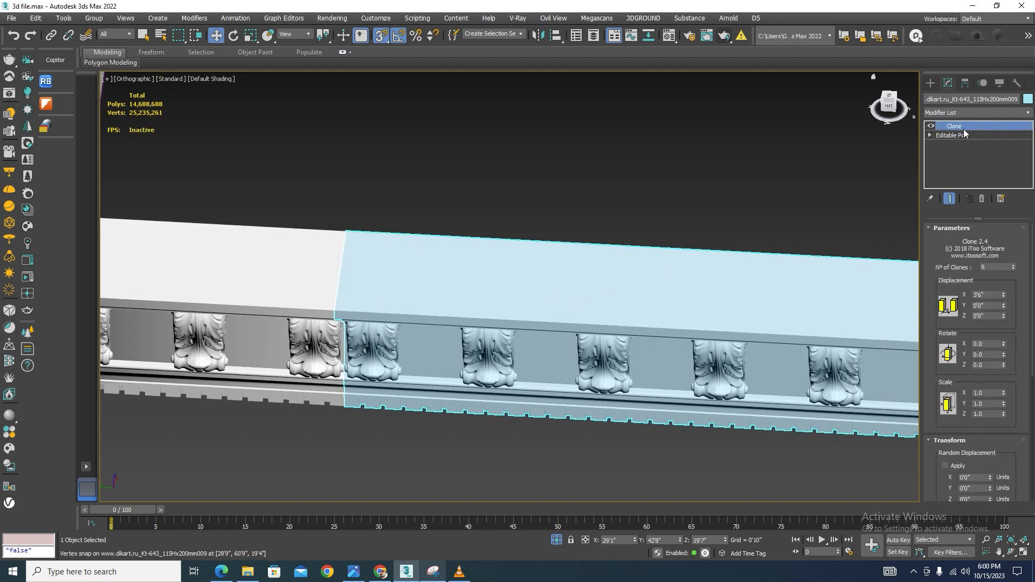
{"action": "scroll", "coordinate": [478, 233], "scroll_direction": "down", "scroll_amount": 5}
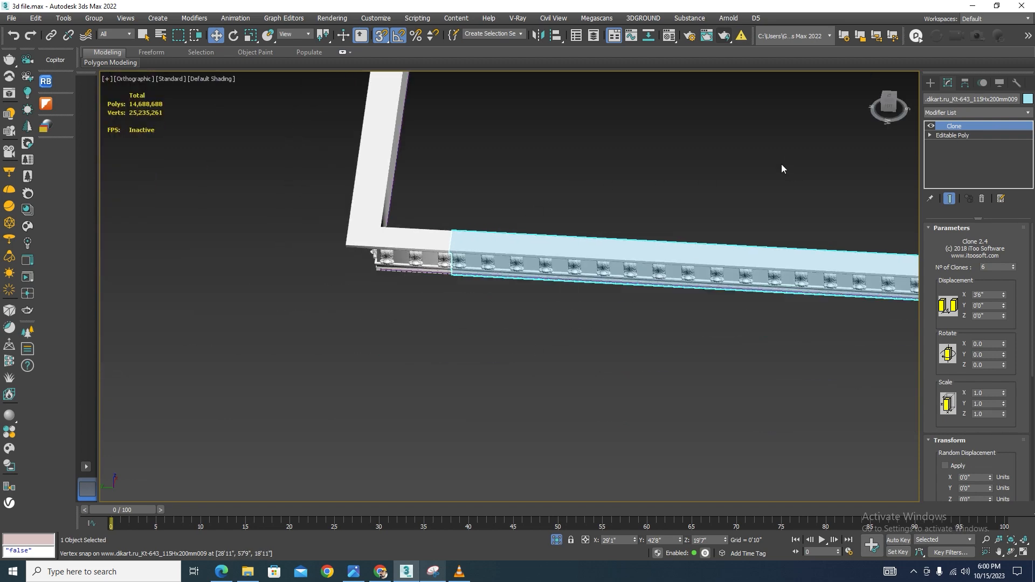
{"action": "scroll", "coordinate": [781, 169], "scroll_direction": "down", "scroll_amount": 3}
{"action": "middle_click_drag", "start_coordinate": [592, 277], "coordinate": [624, 252], "text": "alt"}
{"action": "scroll", "coordinate": [623, 252], "scroll_direction": "up", "scroll_amount": 5}
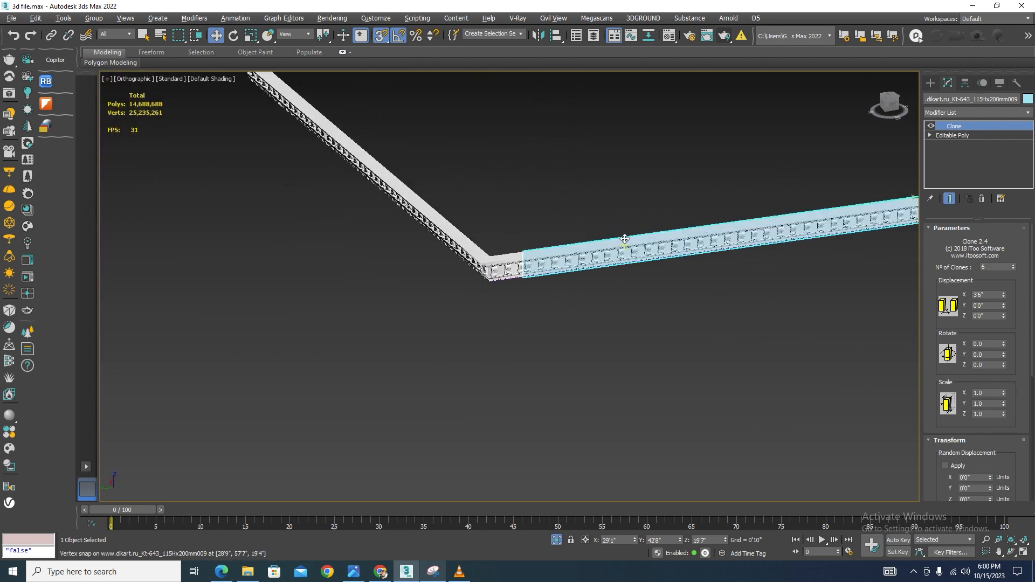
{"action": "right_click", "coordinate": [622, 202]}
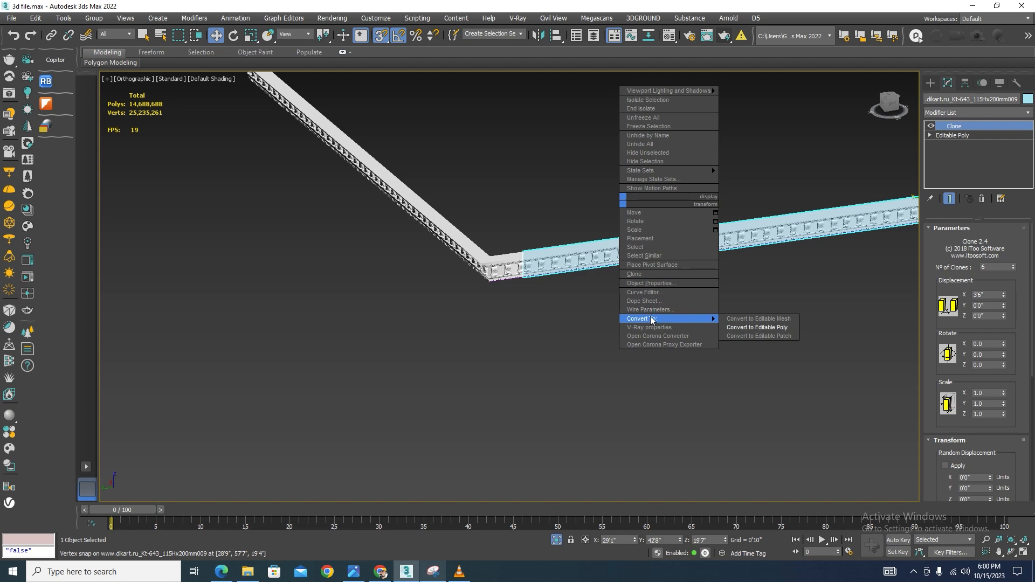
{"action": "mouse_move", "coordinate": [713, 319]}
{"action": "left_click", "coordinate": [754, 328]}
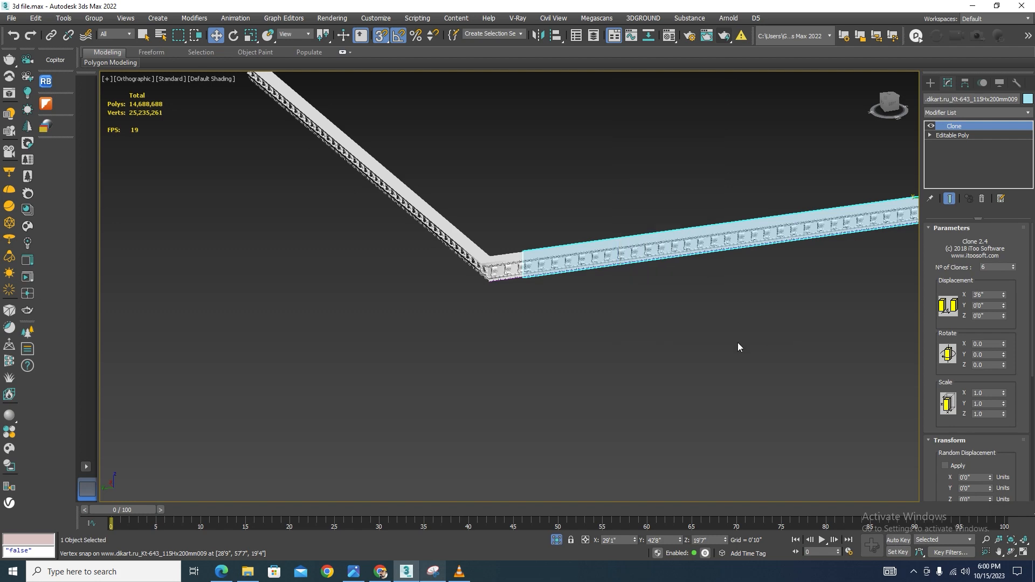
Delete the overlapping bracket element at the corner end of the converted copy
{"action": "scroll", "coordinate": [517, 252], "scroll_direction": "up", "scroll_amount": 6}
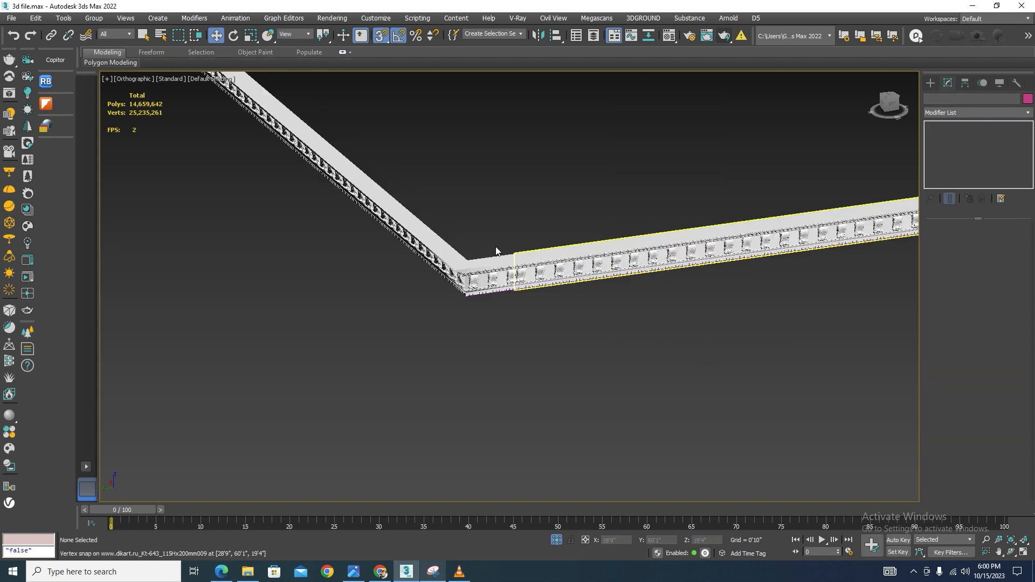
{"action": "left_click", "coordinate": [1001, 241]}
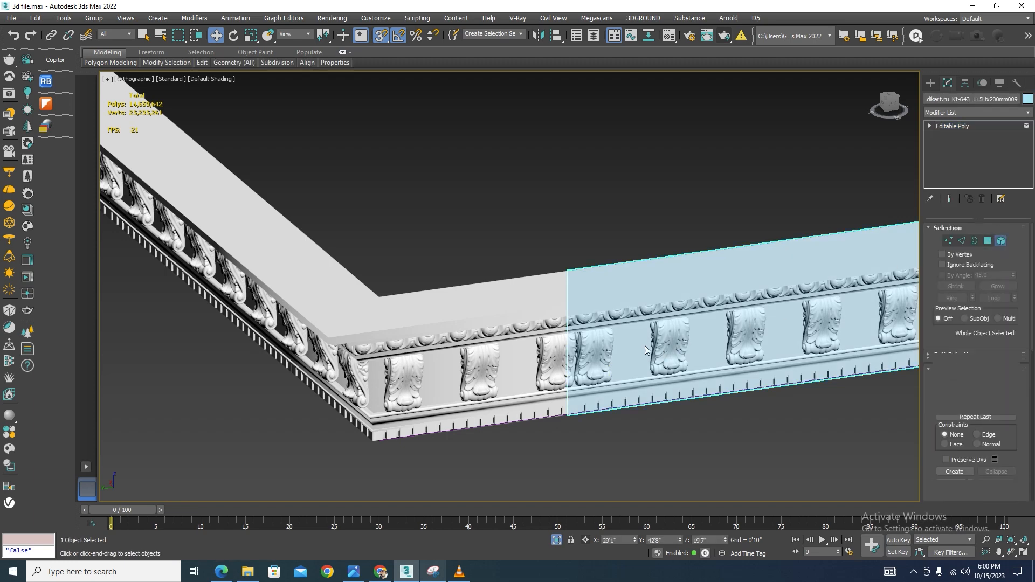
{"action": "scroll", "coordinate": [632, 351], "scroll_direction": "up", "scroll_amount": 5}
{"action": "left_click", "coordinate": [632, 350]}
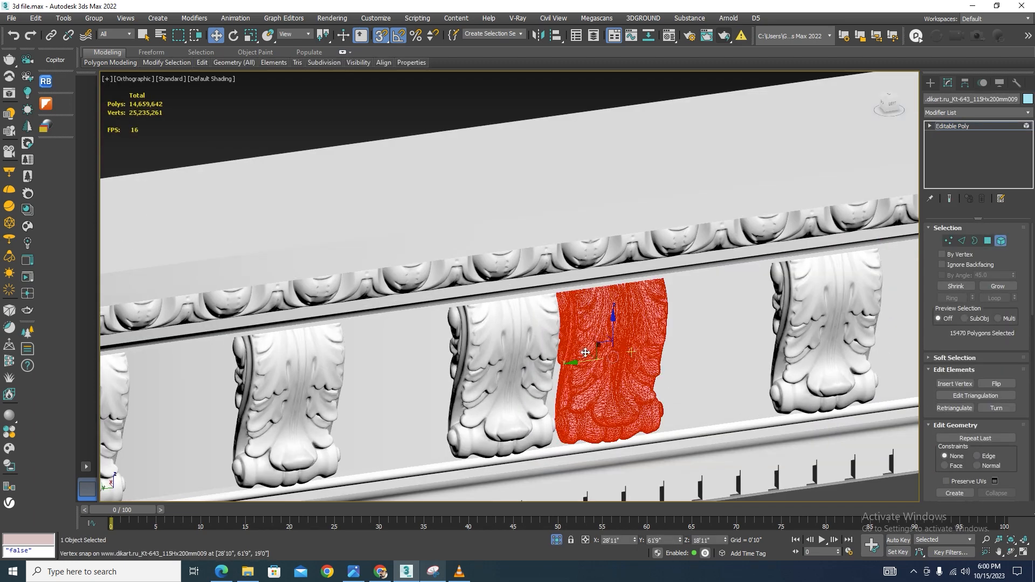
{"action": "key", "text": "Delete"}
{"action": "scroll", "coordinate": [618, 305], "scroll_direction": "down", "scroll_amount": 8}
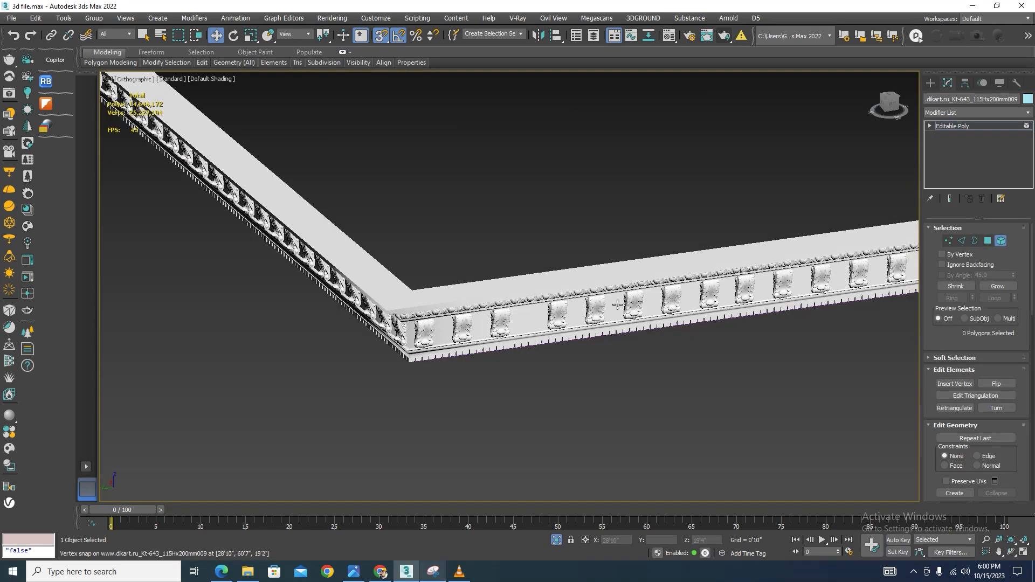
{"action": "left_click", "coordinate": [1001, 241]}
Turn snapping off and slide the copy along its length to realign its end at the corner
{"action": "scroll", "coordinate": [509, 342], "scroll_direction": "down", "scroll_amount": 6}
{"action": "scroll", "coordinate": [505, 342], "scroll_direction": "up", "scroll_amount": 4}
{"action": "scroll", "coordinate": [813, 301], "scroll_direction": "down", "scroll_amount": 2}
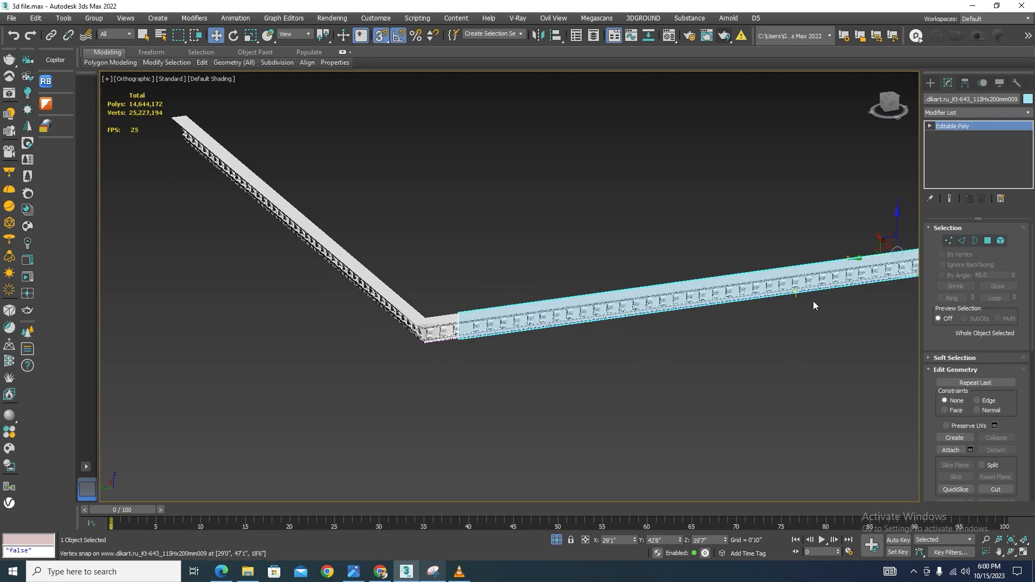
{"action": "key", "text": "s"}
{"action": "scroll", "coordinate": [804, 303], "scroll_direction": "down", "scroll_amount": 3}
{"action": "scroll", "coordinate": [774, 289], "scroll_direction": "up", "scroll_amount": 3}
{"action": "left_click_drag", "start_coordinate": [774, 289], "coordinate": [816, 283]}
{"action": "scroll", "coordinate": [410, 347], "scroll_direction": "up", "scroll_amount": 6}
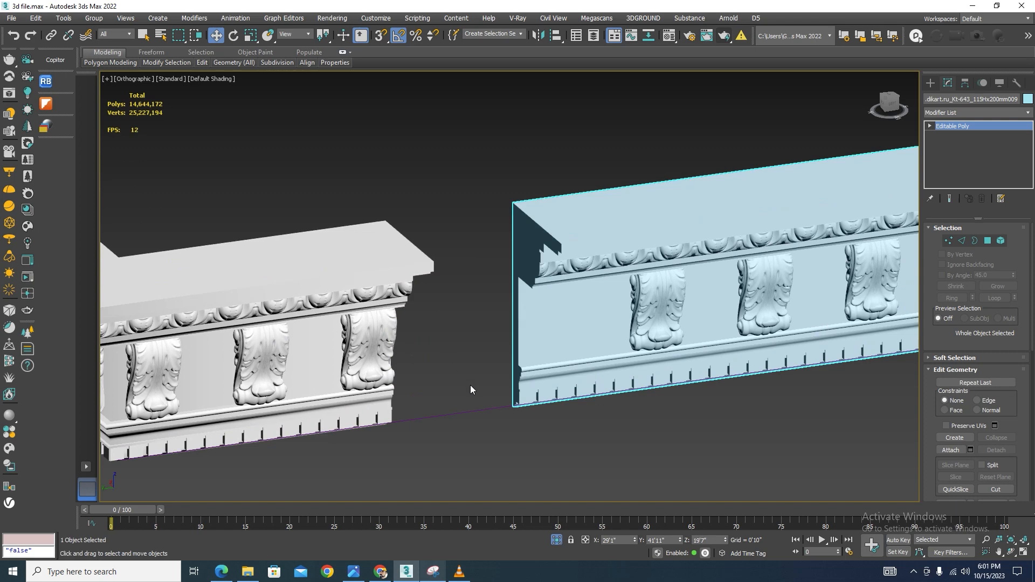
{"action": "scroll", "coordinate": [467, 384], "scroll_direction": "down", "scroll_amount": 5}
{"action": "scroll", "coordinate": [862, 232], "scroll_direction": "up", "scroll_amount": 3}
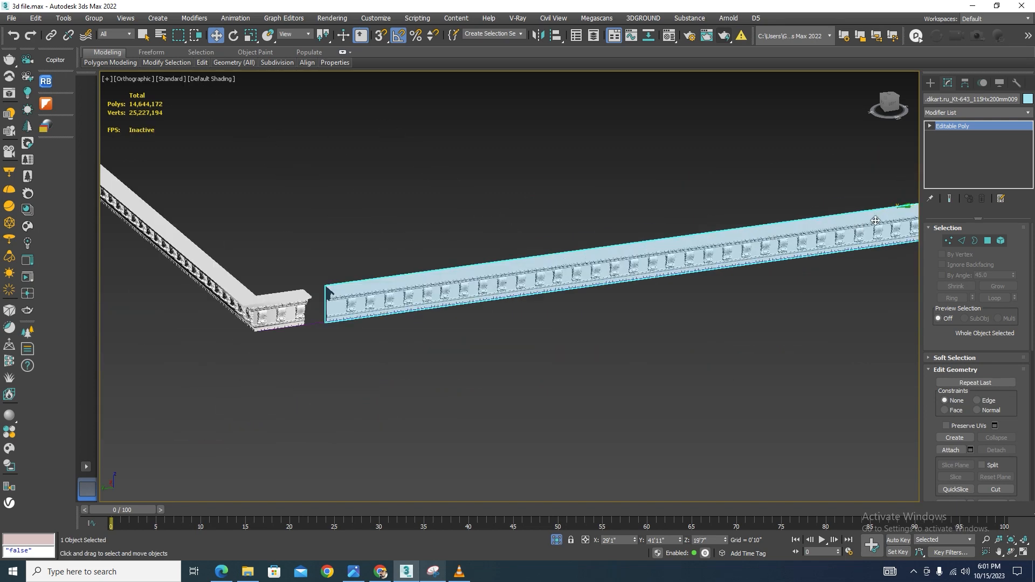
{"action": "left_click_drag", "start_coordinate": [911, 206], "coordinate": [879, 208]}
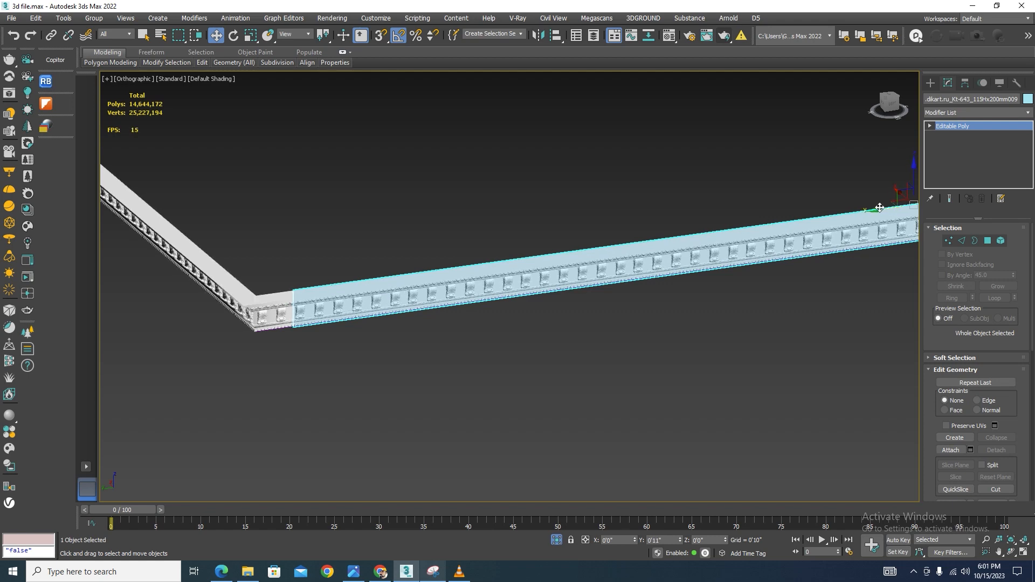
Inspect the copy's vertices near the corner in vertex mode and wireframe display
{"action": "scroll", "coordinate": [294, 253], "scroll_direction": "up", "scroll_amount": 5}
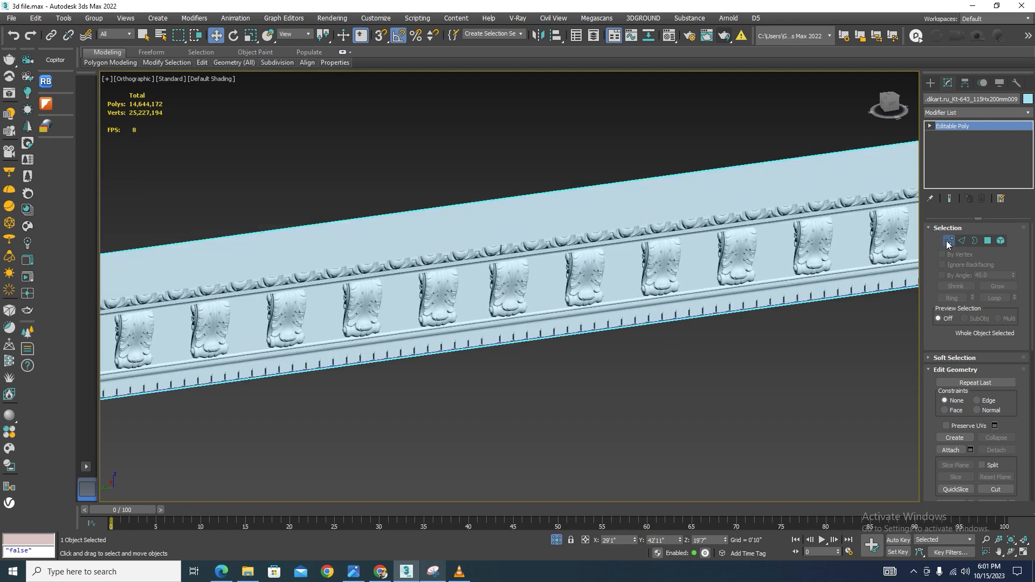
{"action": "left_click", "coordinate": [948, 240]}
{"action": "scroll", "coordinate": [266, 244], "scroll_direction": "down", "scroll_amount": 4}
{"action": "scroll", "coordinate": [254, 258], "scroll_direction": "up", "scroll_amount": 8}
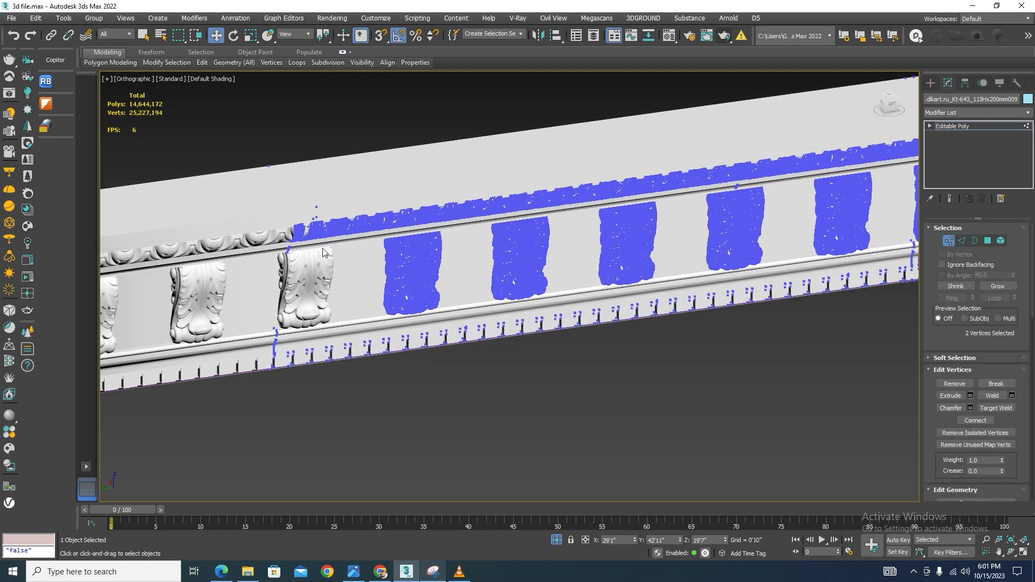
{"action": "key", "text": "F3"}
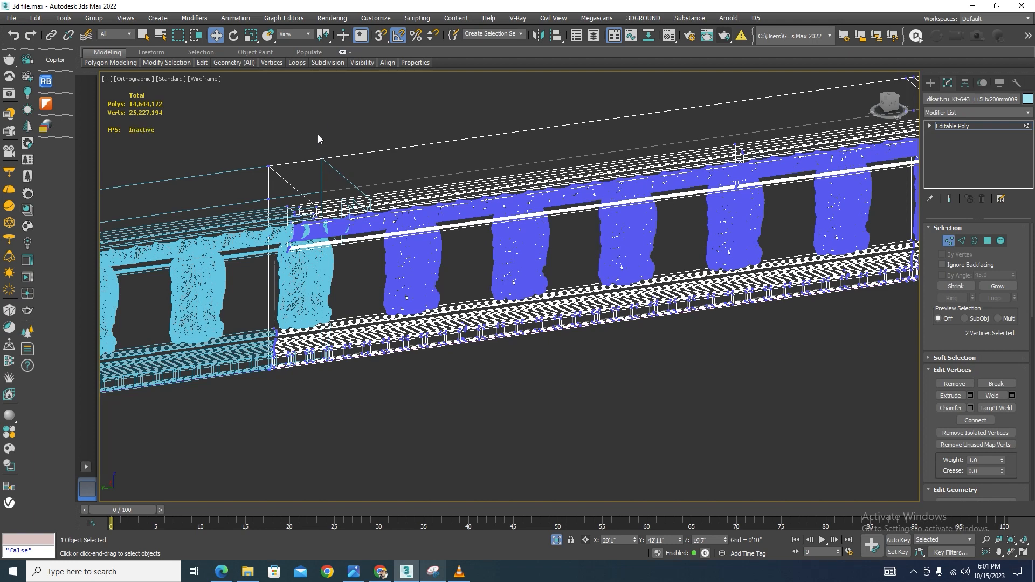
{"action": "key", "text": "F3"}
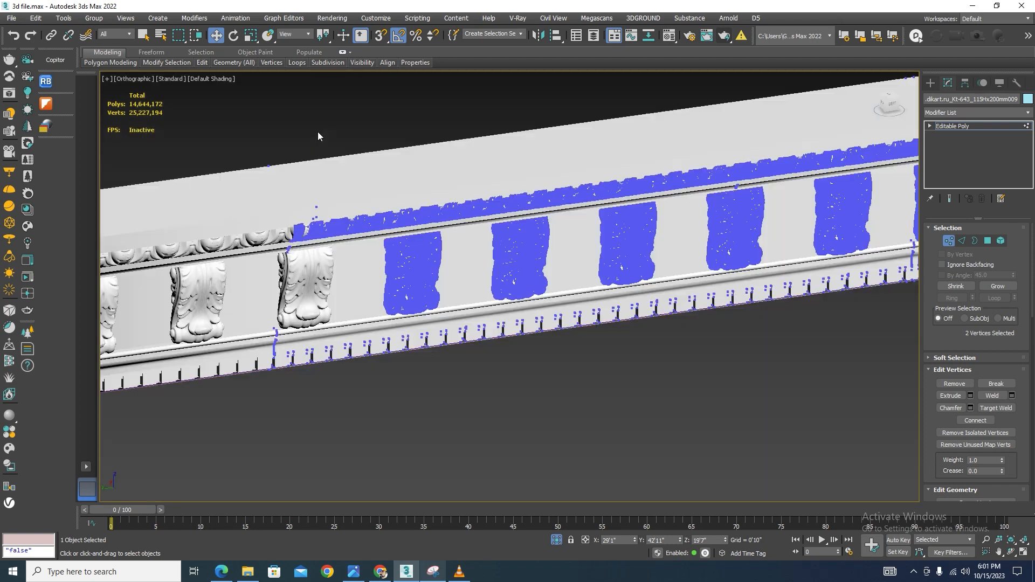
{"action": "left_click", "coordinate": [949, 242]}
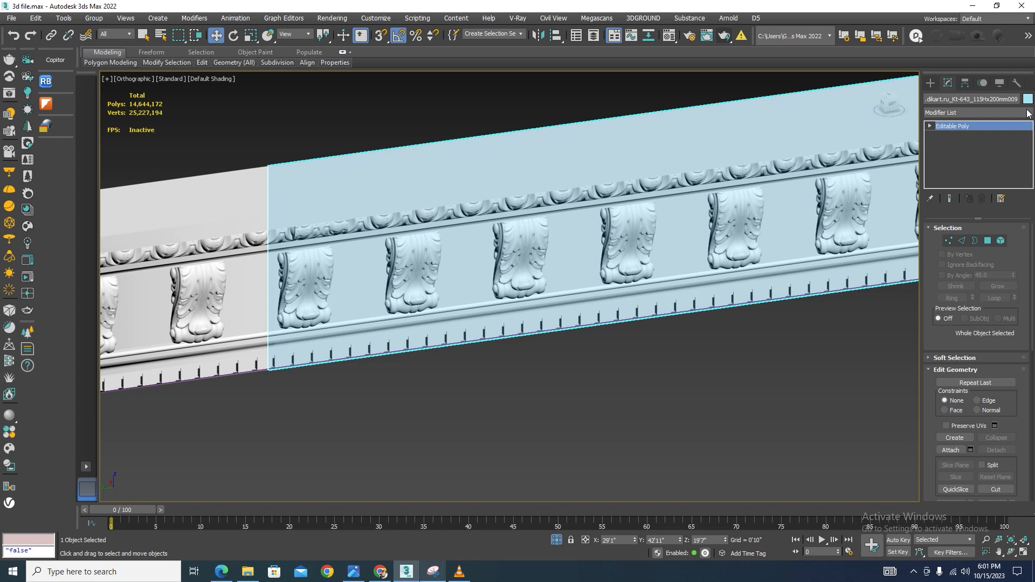
Exit isolation and inspect the finished corner and the other cornices around the villa
{"action": "scroll", "coordinate": [469, 316], "scroll_direction": "down", "scroll_amount": 3}
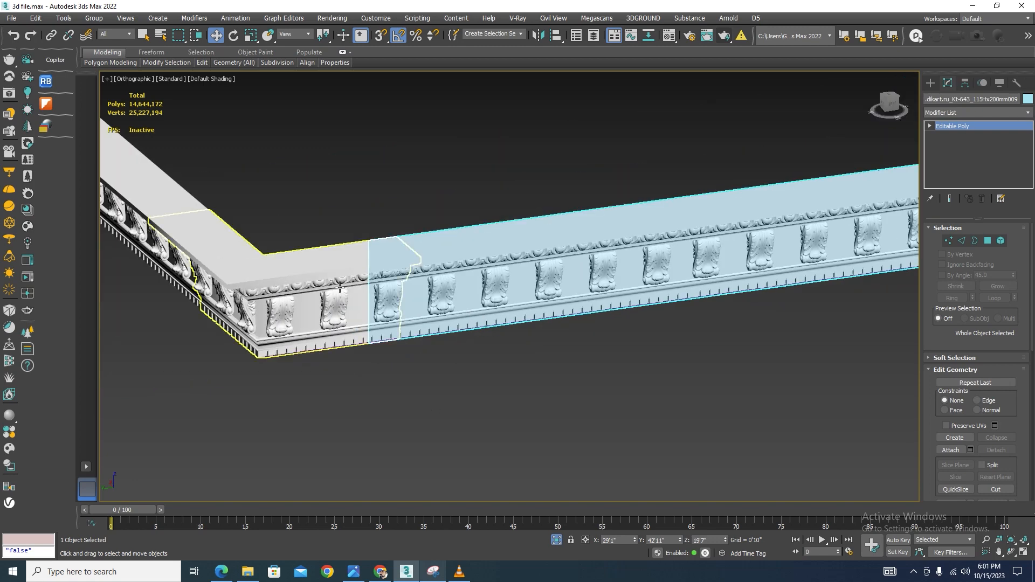
{"action": "left_click", "coordinate": [355, 302]}
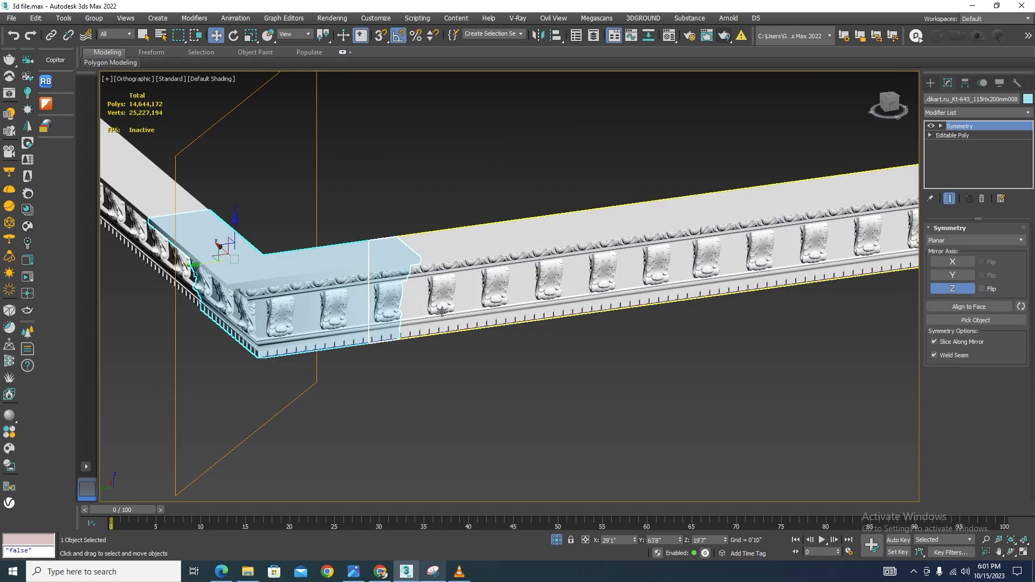
{"action": "left_click", "coordinate": [452, 369]}
{"action": "left_click", "coordinate": [442, 282]}
{"action": "scroll", "coordinate": [301, 317], "scroll_direction": "down", "scroll_amount": 4}
{"action": "left_click", "coordinate": [506, 412]}
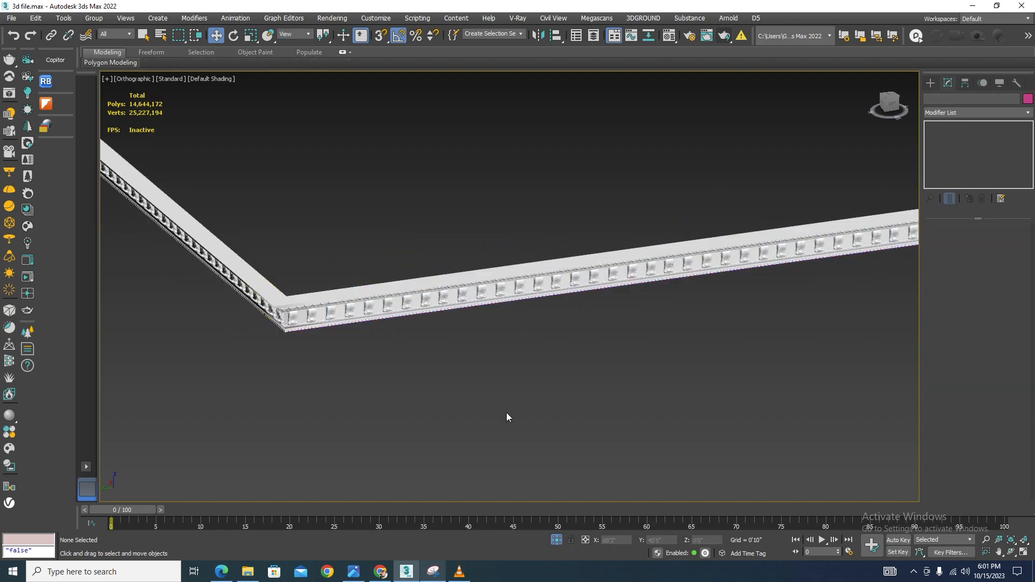
{"action": "left_click", "coordinate": [556, 540]}
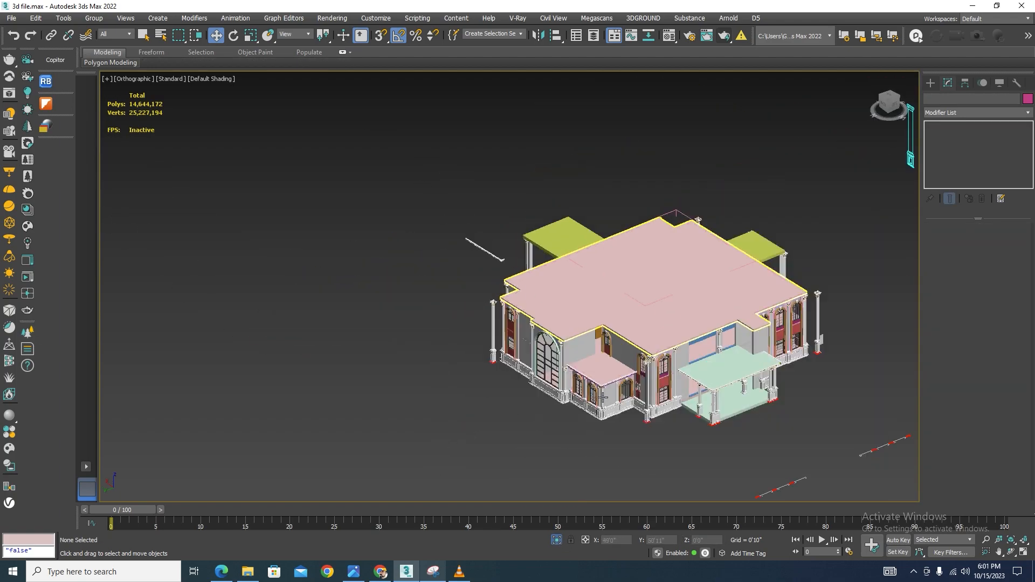
{"action": "scroll", "coordinate": [603, 397], "scroll_direction": "up", "scroll_amount": 10}
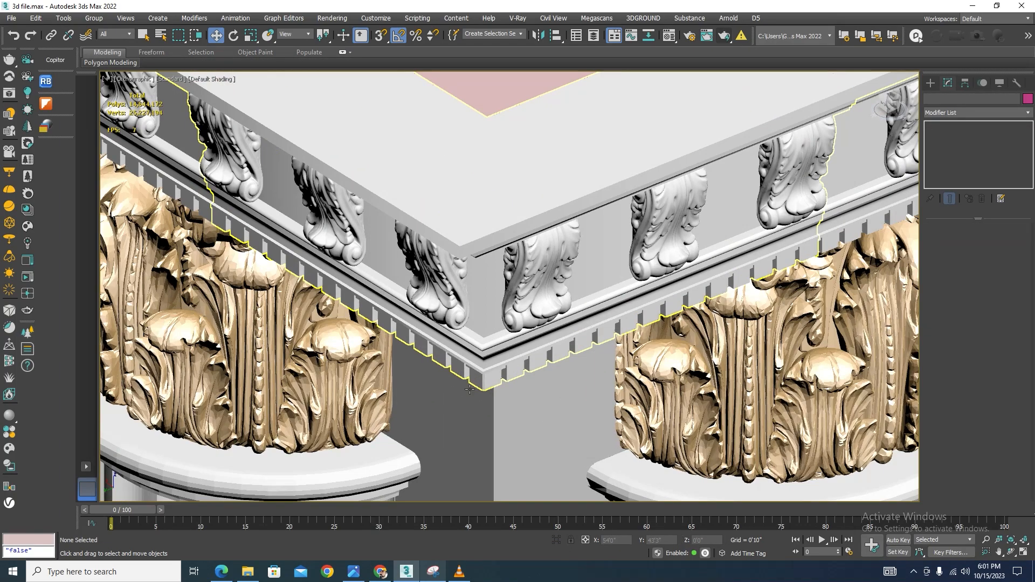
{"action": "scroll", "coordinate": [470, 389], "scroll_direction": "down", "scroll_amount": 10}
{"action": "middle_click_drag", "start_coordinate": [617, 340], "coordinate": [649, 238], "text": "alt"}
{"action": "scroll", "coordinate": [562, 383], "scroll_direction": "down", "scroll_amount": 5}
{"action": "scroll", "coordinate": [641, 145], "scroll_direction": "up", "scroll_amount": 10}
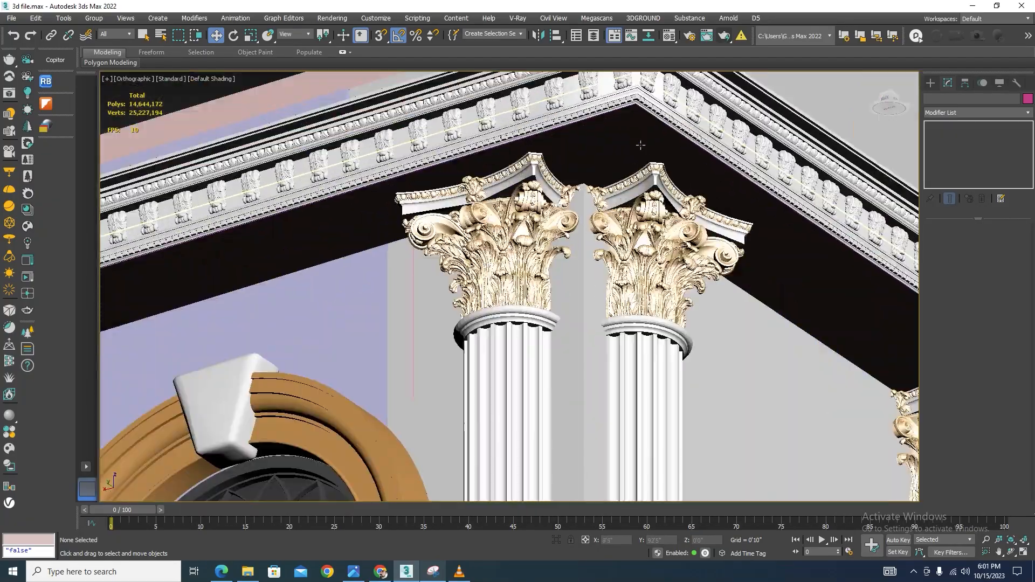
{"action": "scroll", "coordinate": [640, 145], "scroll_direction": "down", "scroll_amount": 8}
{"action": "scroll", "coordinate": [589, 167], "scroll_direction": "up", "scroll_amount": 8}
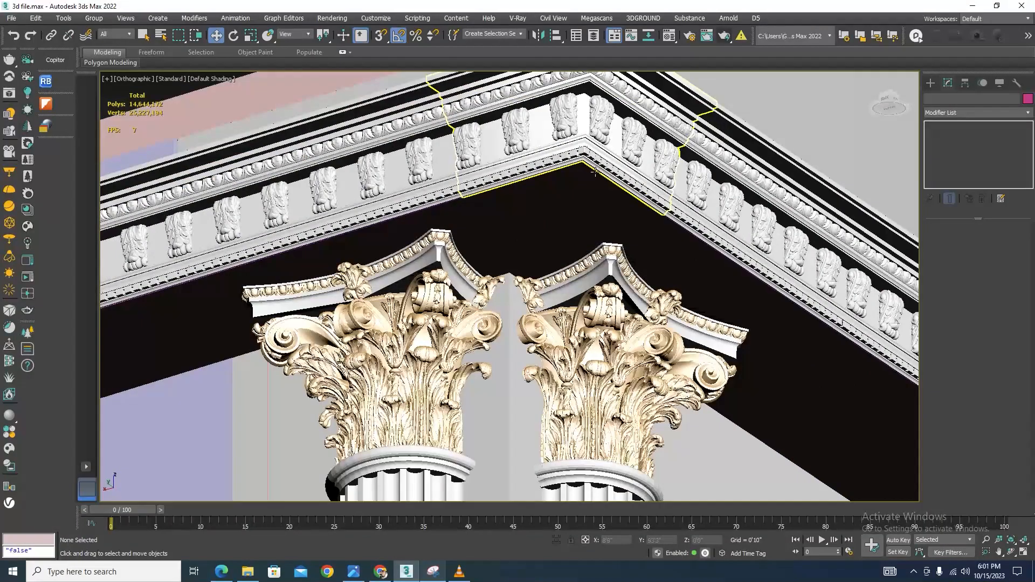
{"action": "scroll", "coordinate": [595, 171], "scroll_direction": "down", "scroll_amount": 8}
{"action": "middle_click_drag", "start_coordinate": [595, 171], "coordinate": [538, 380], "text": "alt"}
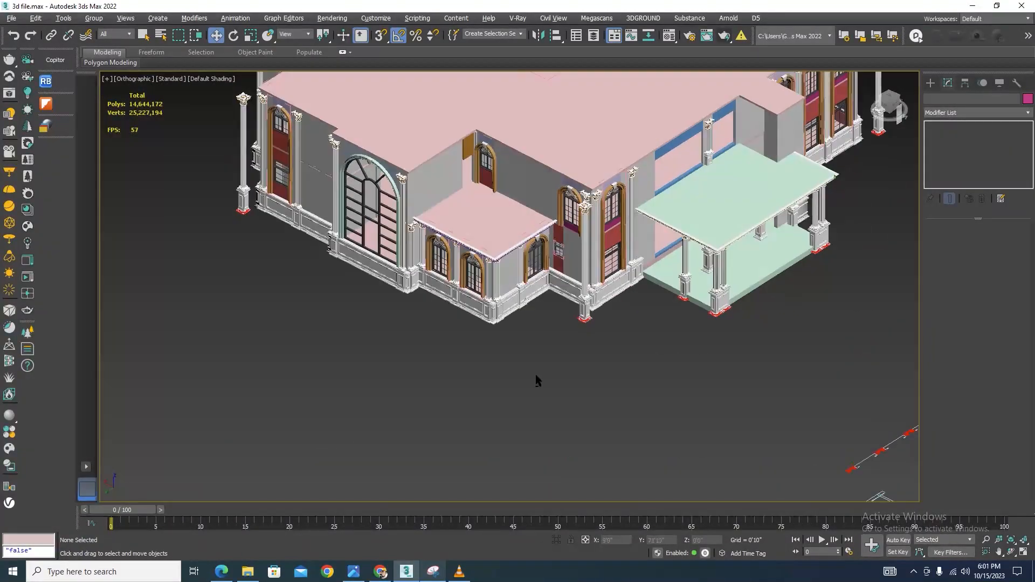
Isolate the porch roof slab and switch the viewport to wireframe display
{"action": "scroll", "coordinate": [848, 155], "scroll_direction": "up", "scroll_amount": 10}
{"action": "left_click", "coordinate": [805, 212]}
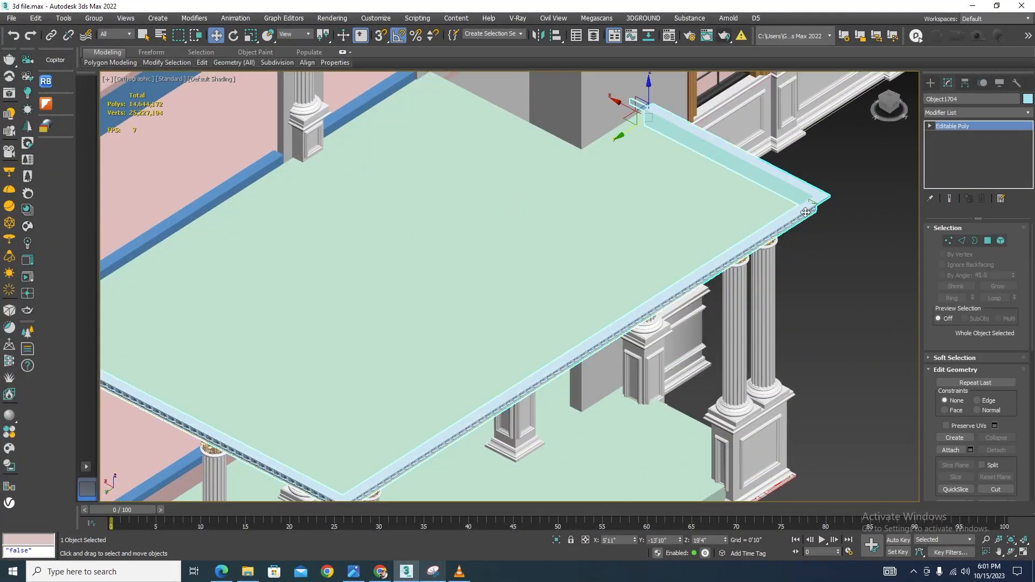
{"action": "left_click", "coordinate": [558, 541]}
{"action": "left_click", "coordinate": [794, 185]}
{"action": "scroll", "coordinate": [687, 174], "scroll_direction": "up", "scroll_amount": 5}
{"action": "scroll", "coordinate": [577, 185], "scroll_direction": "down", "scroll_amount": 1}
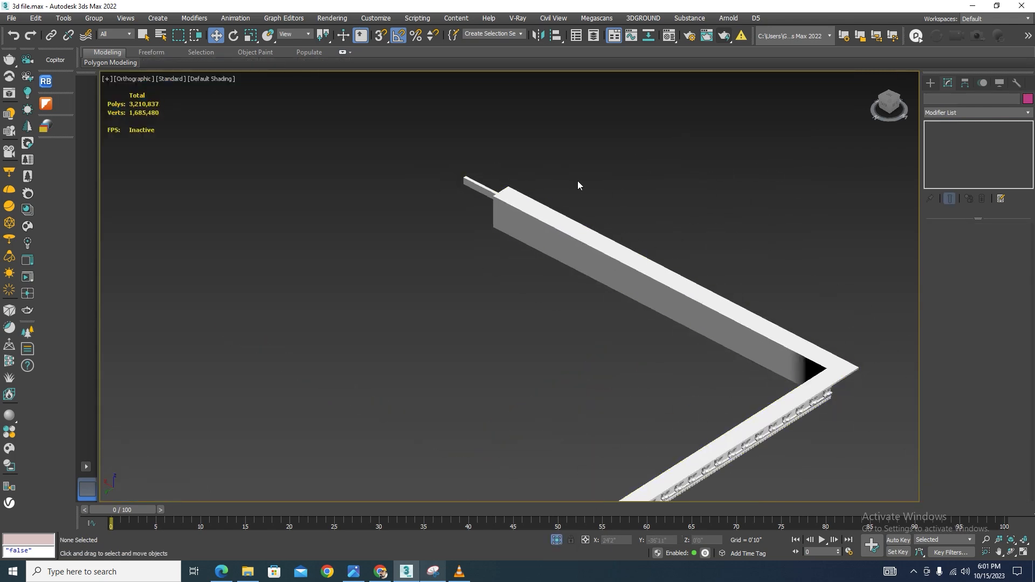
{"action": "key", "text": "F3"}
{"action": "scroll", "coordinate": [636, 196], "scroll_direction": "up", "scroll_amount": 6}
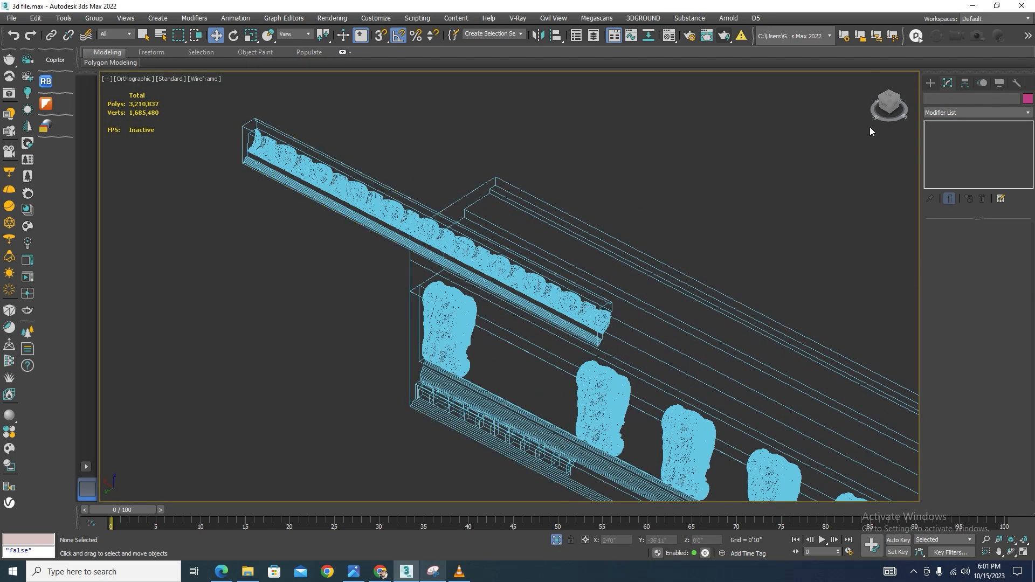
Draw a line spline along the porch slab's edge in top view using vertex and midpoint snapping
{"action": "left_click", "coordinate": [931, 83]}
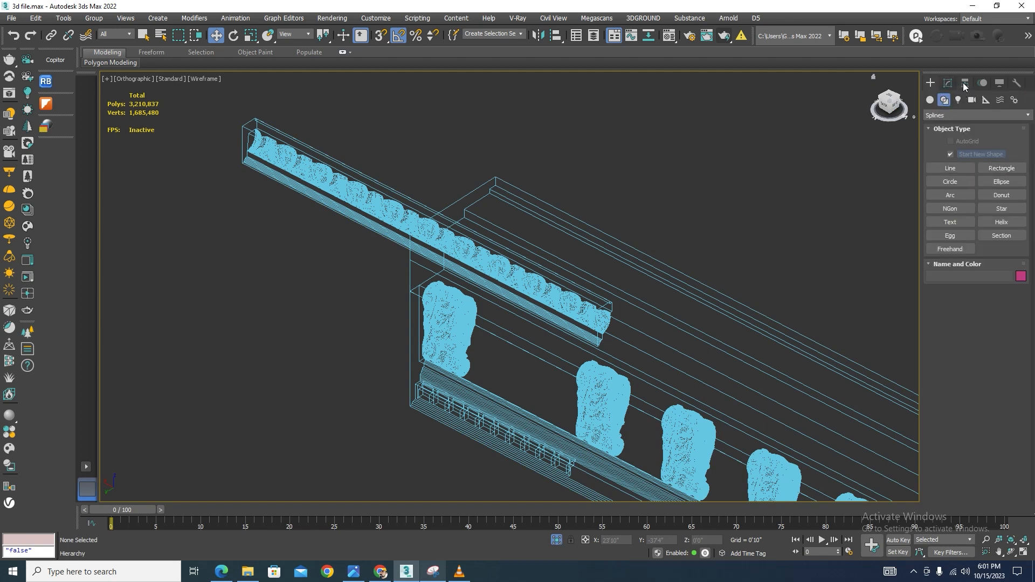
{"action": "left_click", "coordinate": [950, 168]}
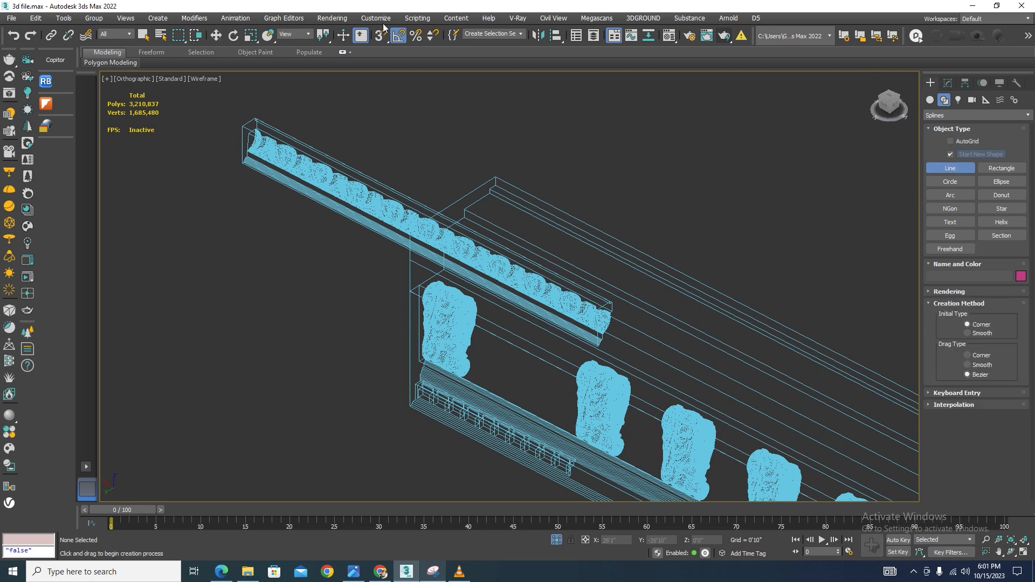
{"action": "right_click", "coordinate": [381, 37]}
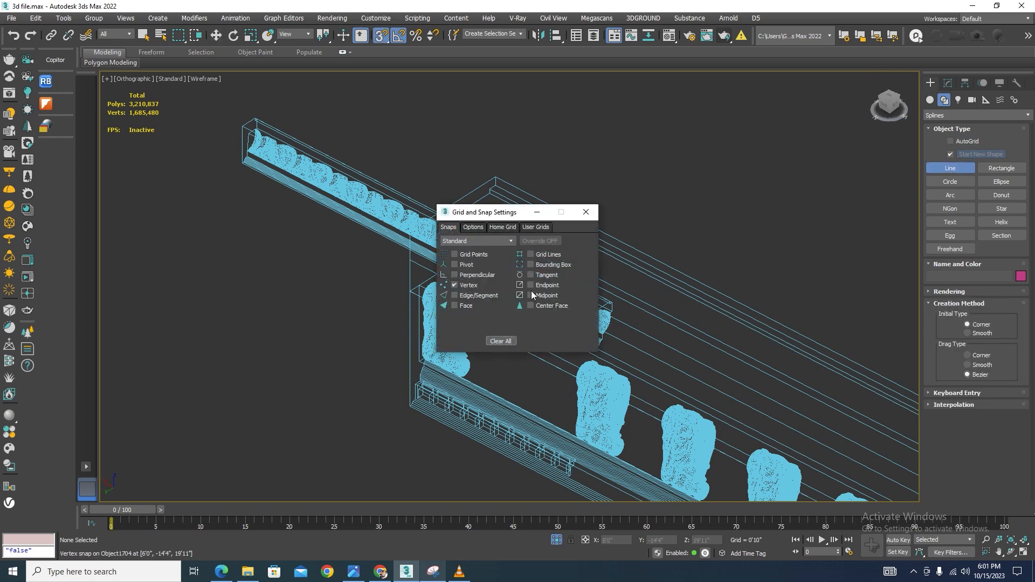
{"action": "left_click", "coordinate": [586, 212]}
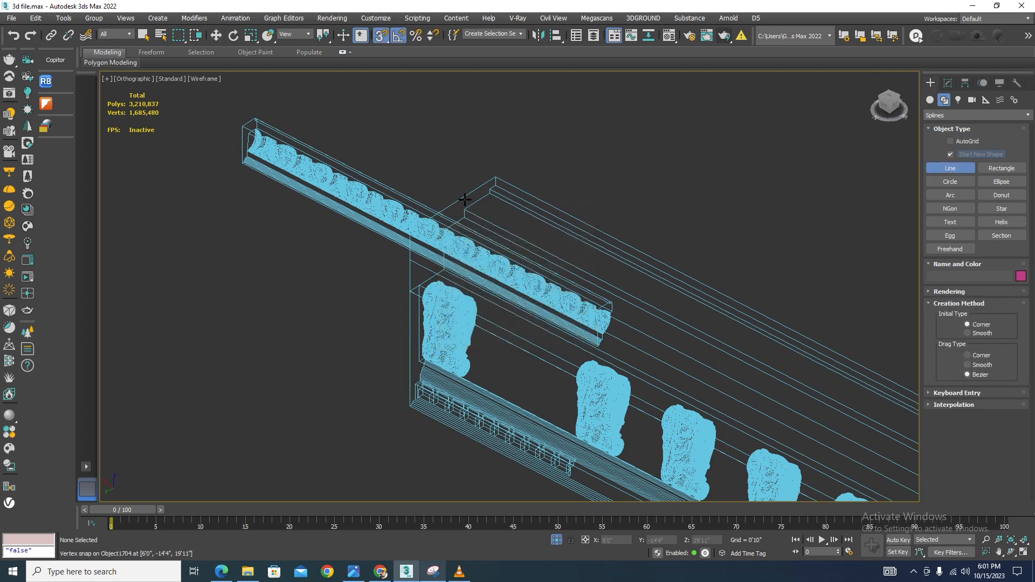
{"action": "scroll", "coordinate": [441, 196], "scroll_direction": "down", "scroll_amount": 2}
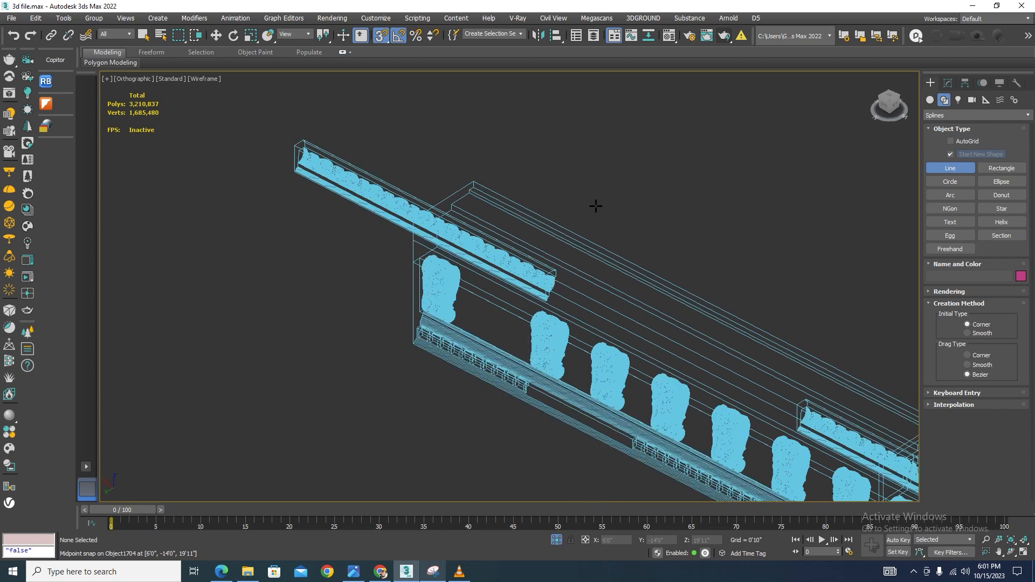
{"action": "scroll", "coordinate": [906, 163], "scroll_direction": "up", "scroll_amount": 2}
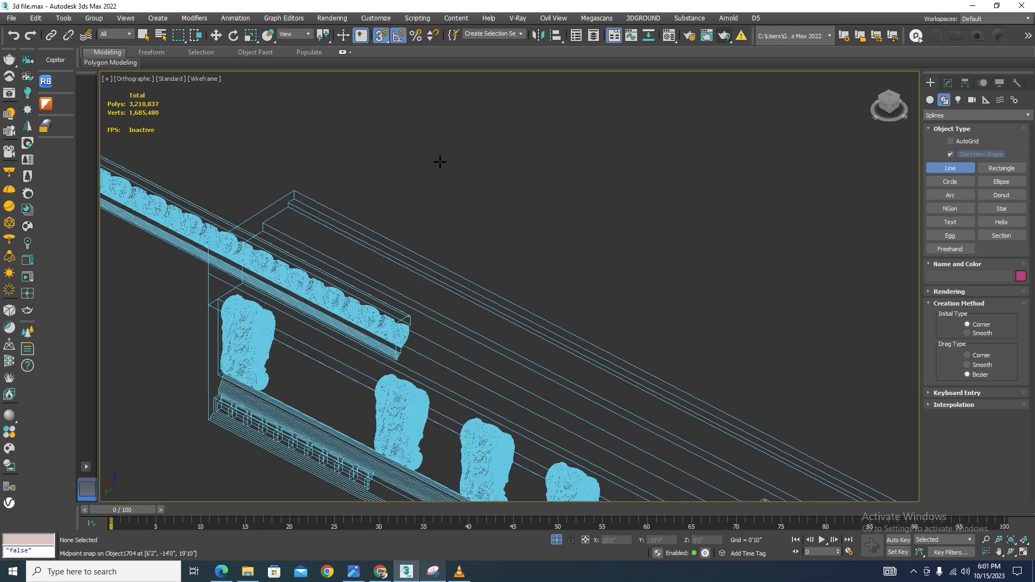
{"action": "scroll", "coordinate": [441, 164], "scroll_direction": "down", "scroll_amount": 2}
{"action": "key", "text": "t"}
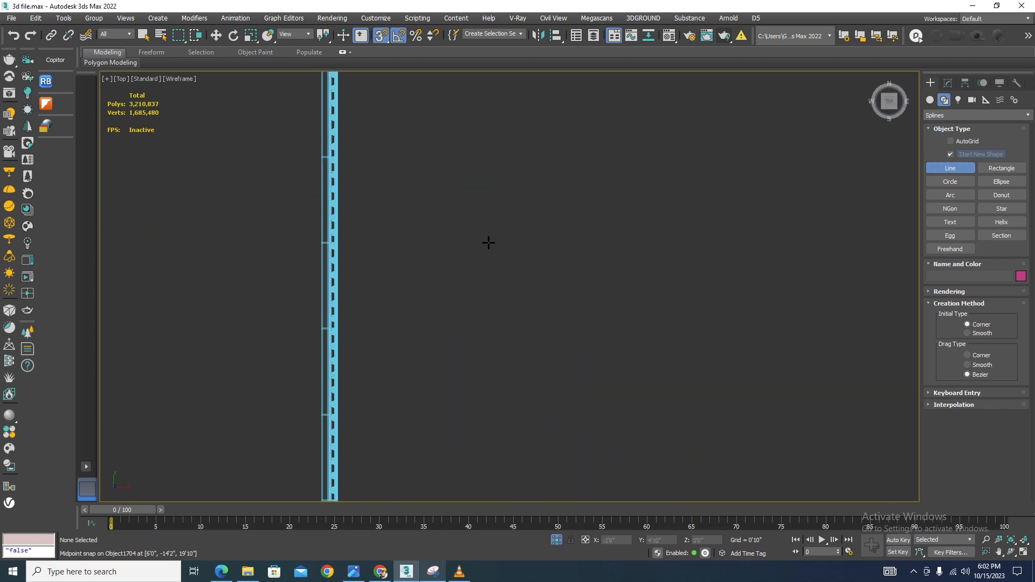
{"action": "scroll", "coordinate": [580, 223], "scroll_direction": "down", "scroll_amount": 1}
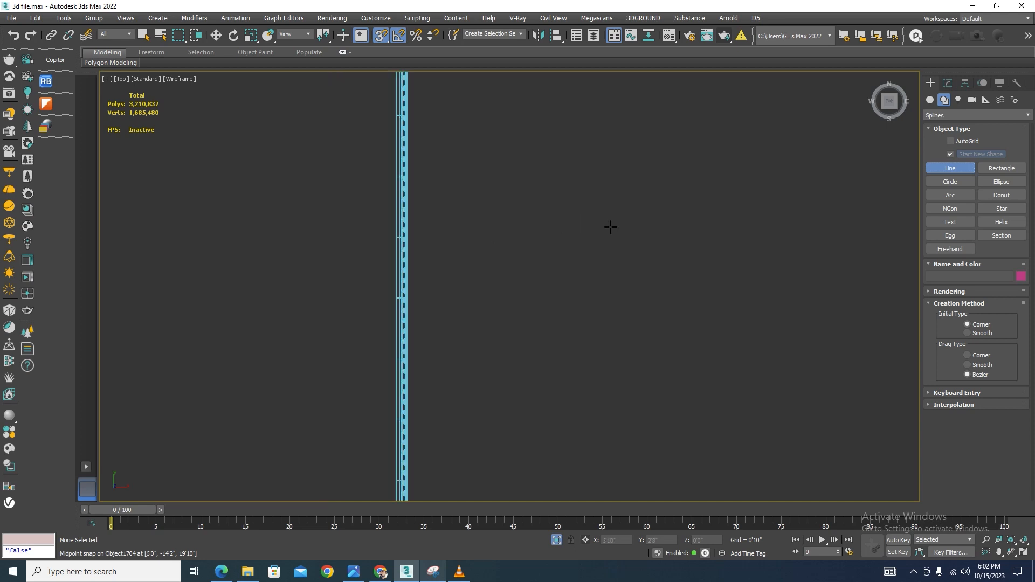
{"action": "key", "text": "w"}
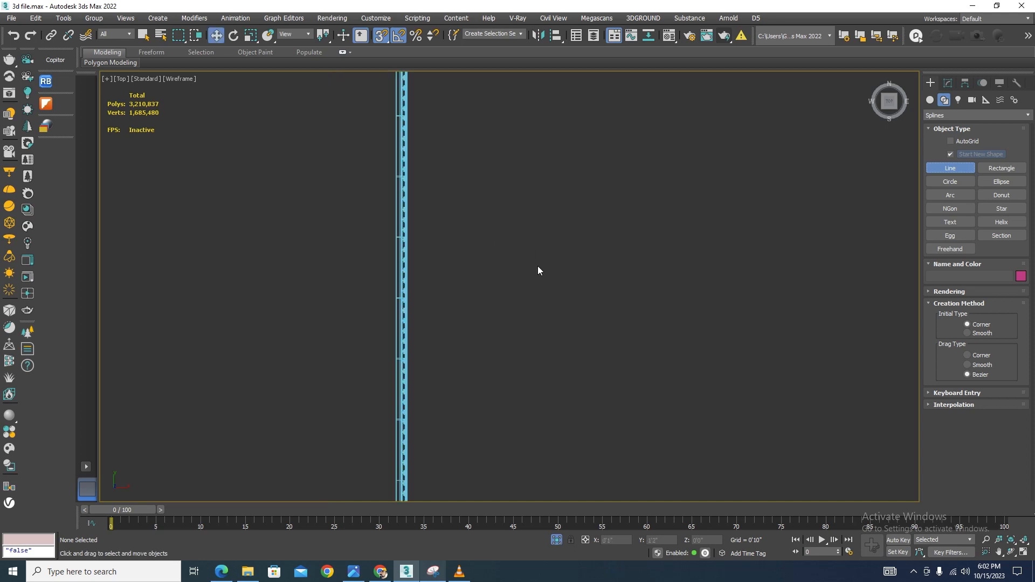
{"action": "scroll", "coordinate": [597, 318], "scroll_direction": "down", "scroll_amount": 1}
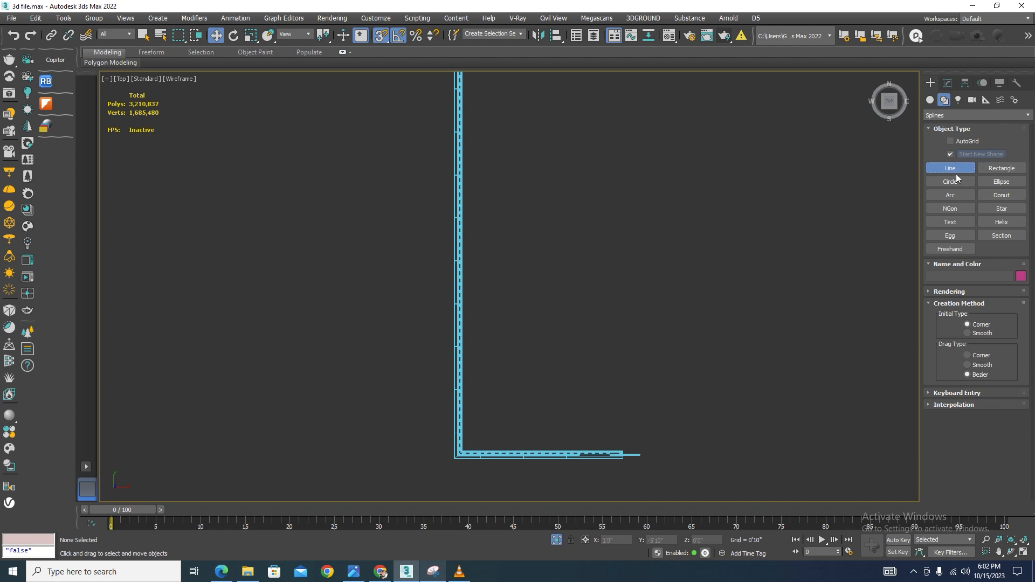
{"action": "right_click", "coordinate": [723, 232]}
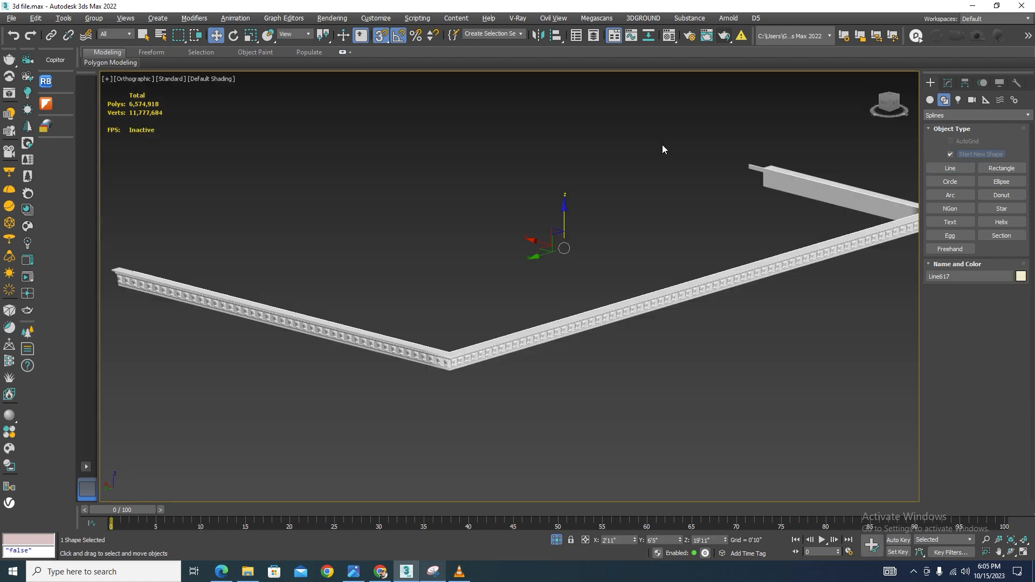
Turn snapping off and enter spline sub-object level on the new line in top view
{"action": "scroll", "coordinate": [749, 156], "scroll_direction": "up", "scroll_amount": 5}
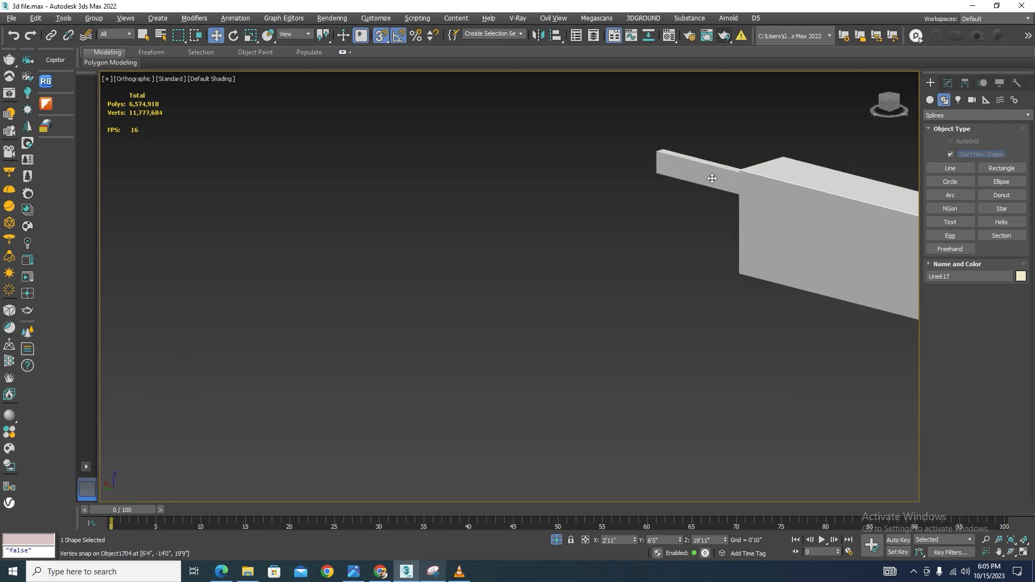
{"action": "scroll", "coordinate": [712, 178], "scroll_direction": "down", "scroll_amount": 10}
{"action": "middle_click_drag", "start_coordinate": [744, 232], "coordinate": [720, 263], "text": "alt"}
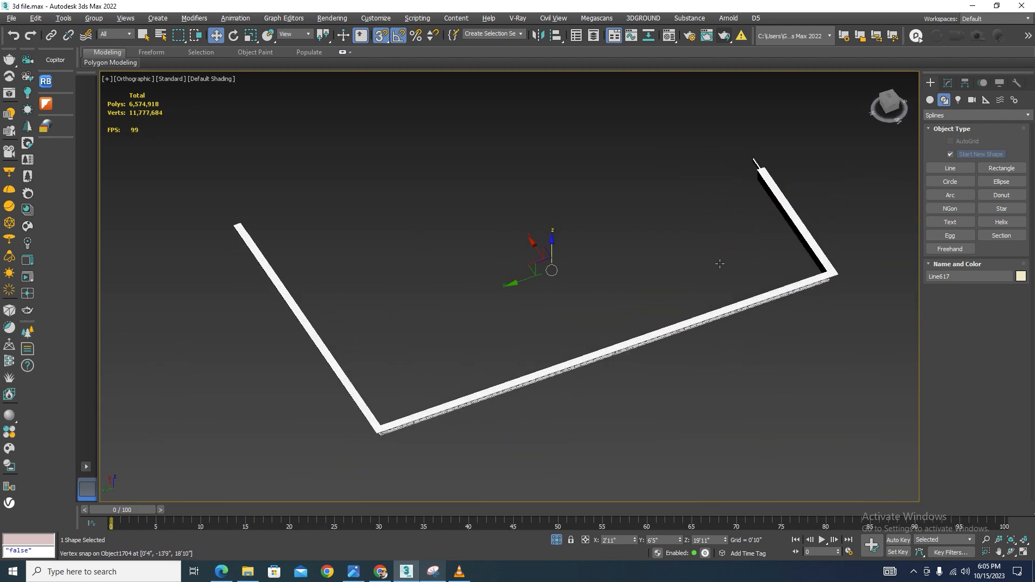
{"action": "scroll", "coordinate": [771, 180], "scroll_direction": "up", "scroll_amount": 5}
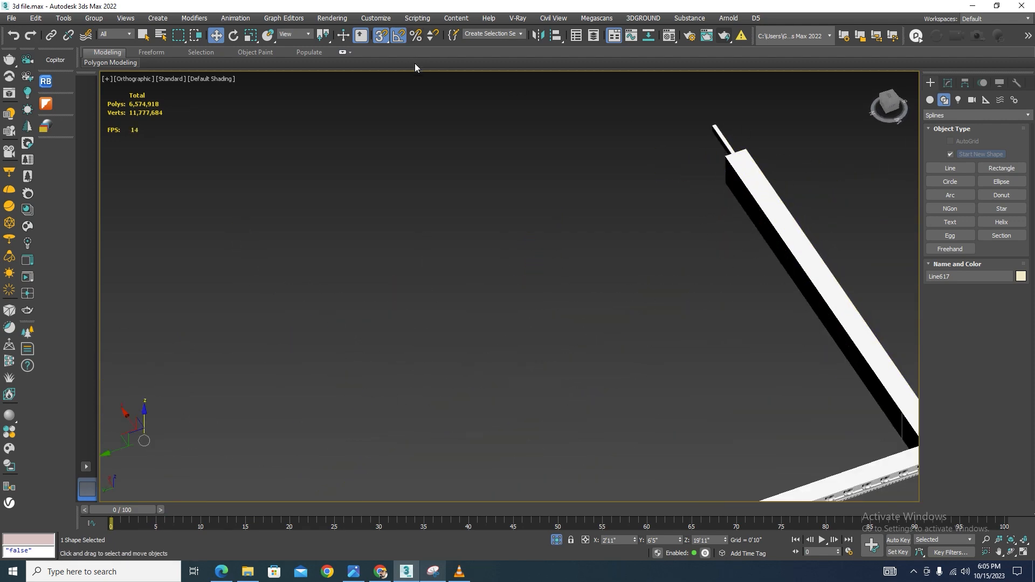
{"action": "key", "text": "s"}
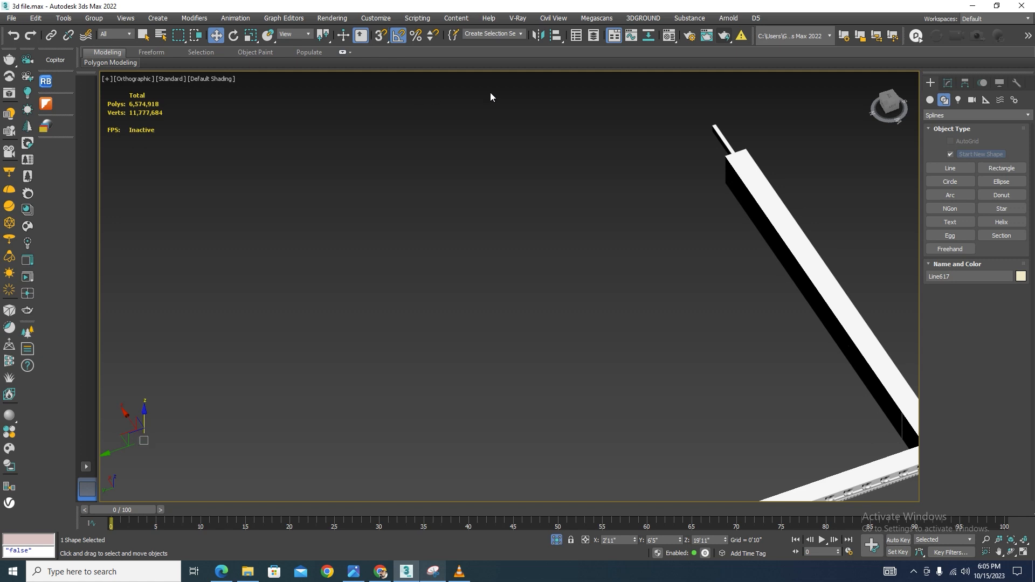
{"action": "left_click", "coordinate": [947, 83]}
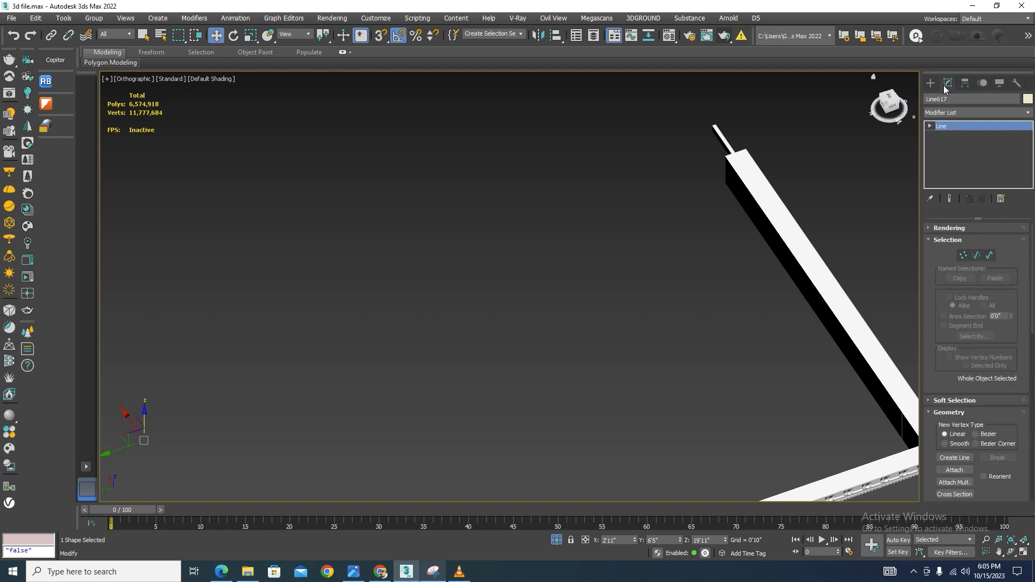
{"action": "left_click", "coordinate": [990, 256]}
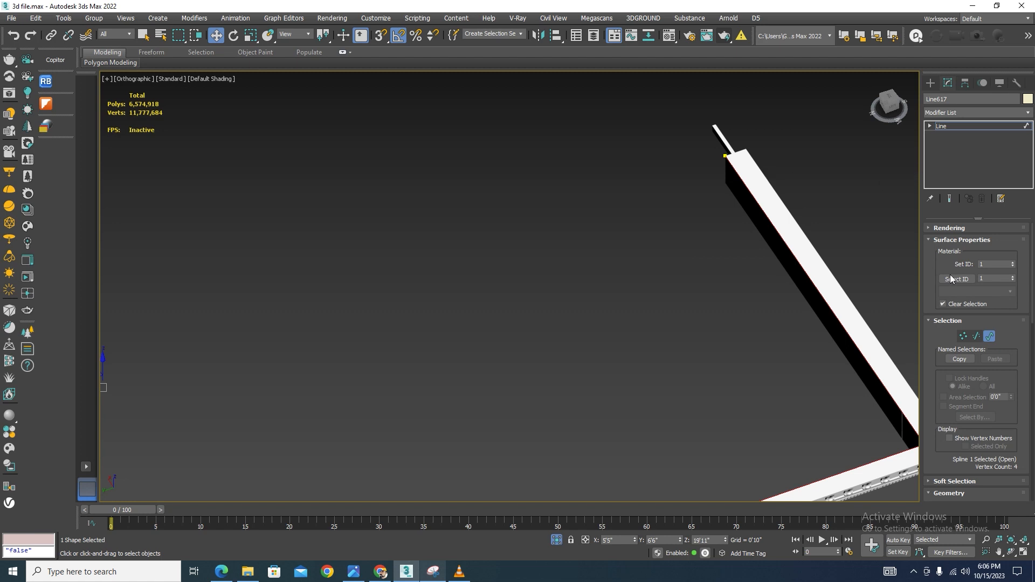
{"action": "key", "text": "z"}
{"action": "key", "text": "t"}
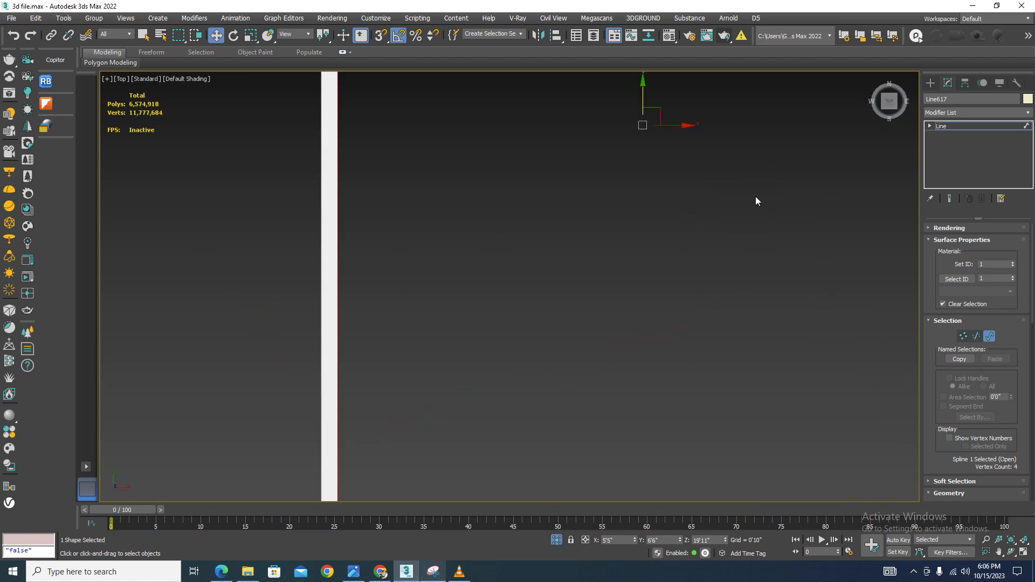
{"action": "scroll", "coordinate": [708, 262], "scroll_direction": "up", "scroll_amount": 10}
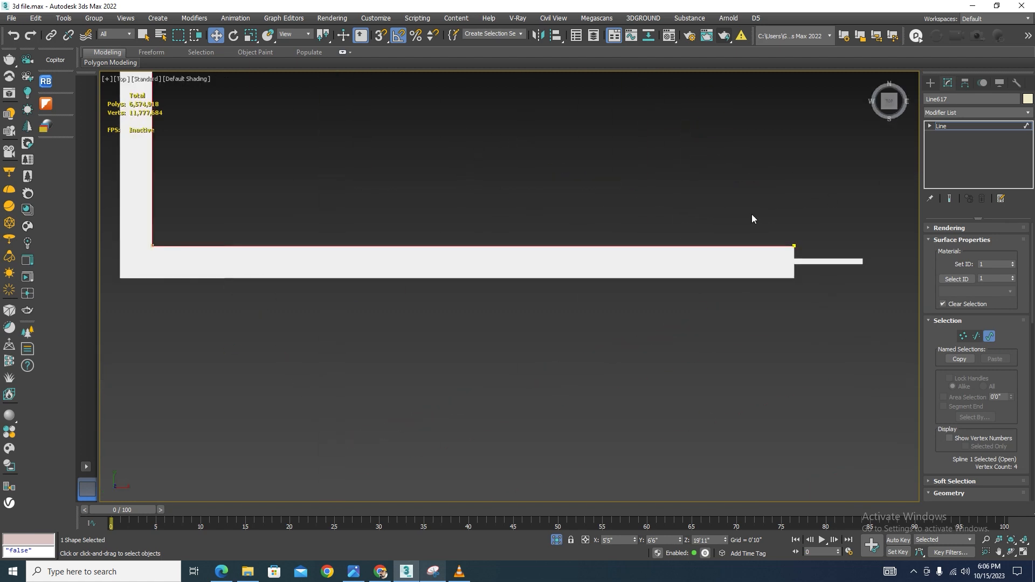
{"action": "scroll", "coordinate": [1014, 378], "scroll_direction": "down", "scroll_amount": 6}
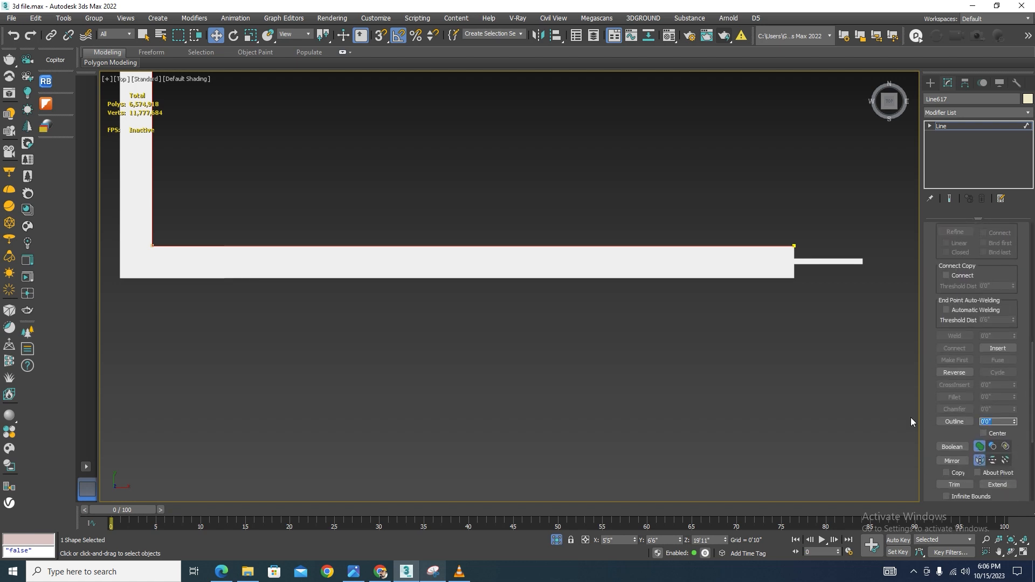
Try outlining the spline by 2 and undo the attempts
{"action": "type", "text": "2"}
{"action": "key", "text": "Return"}
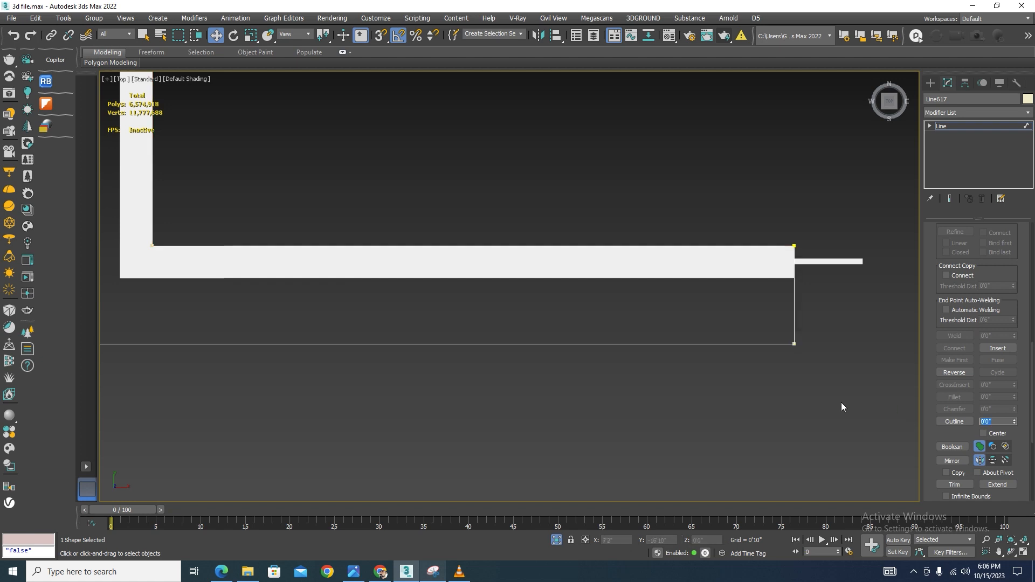
{"action": "key", "text": "ctrl+z"}
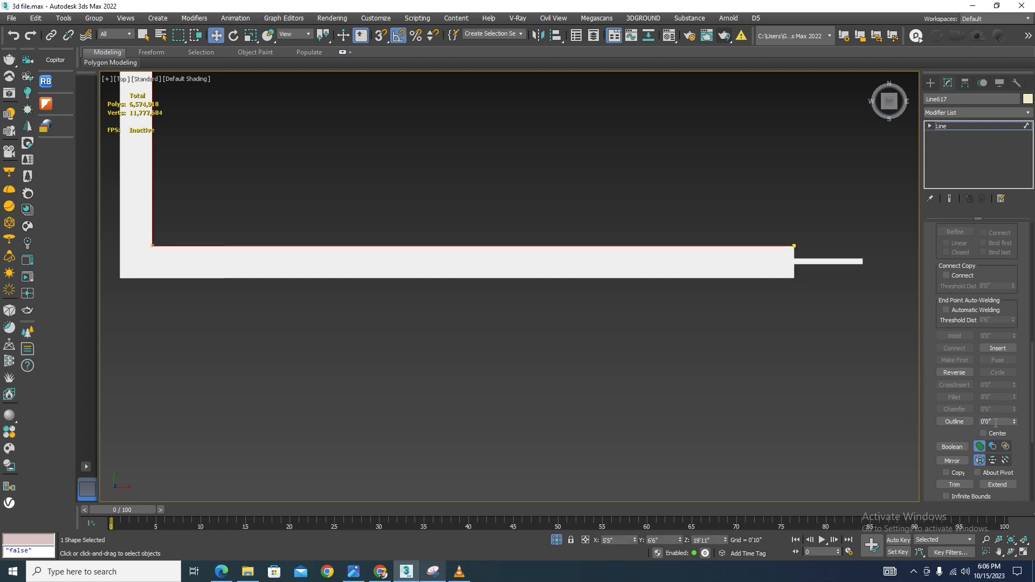
{"action": "key", "text": "Return"}
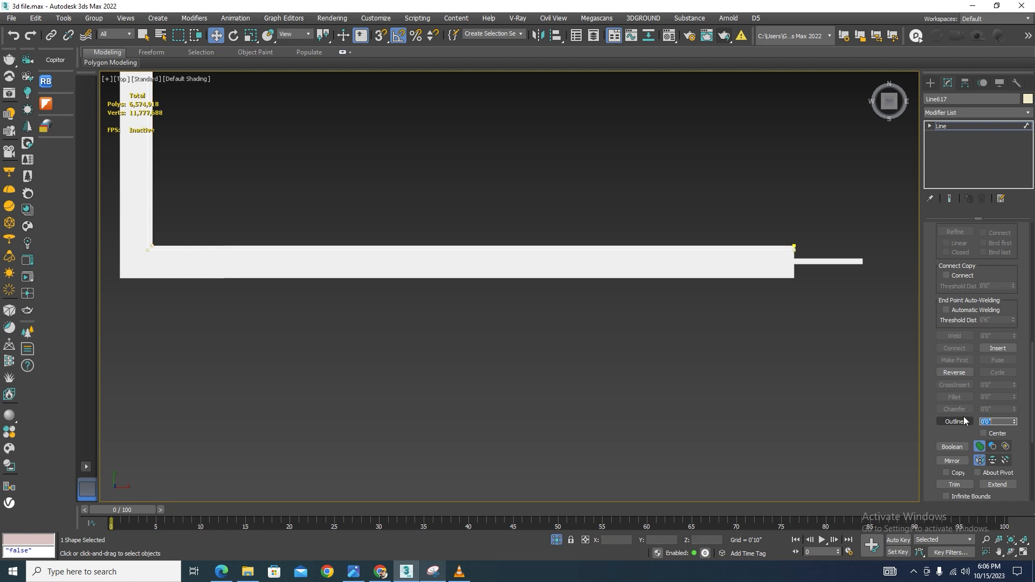
{"action": "scroll", "coordinate": [804, 255], "scroll_direction": "up", "scroll_amount": 5}
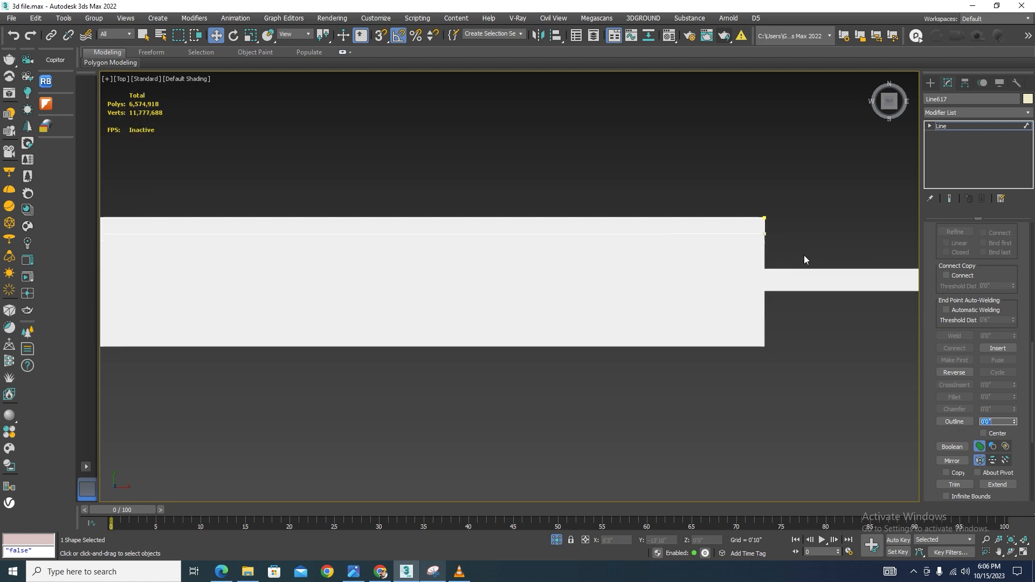
{"action": "key", "text": "ctrl+z"}
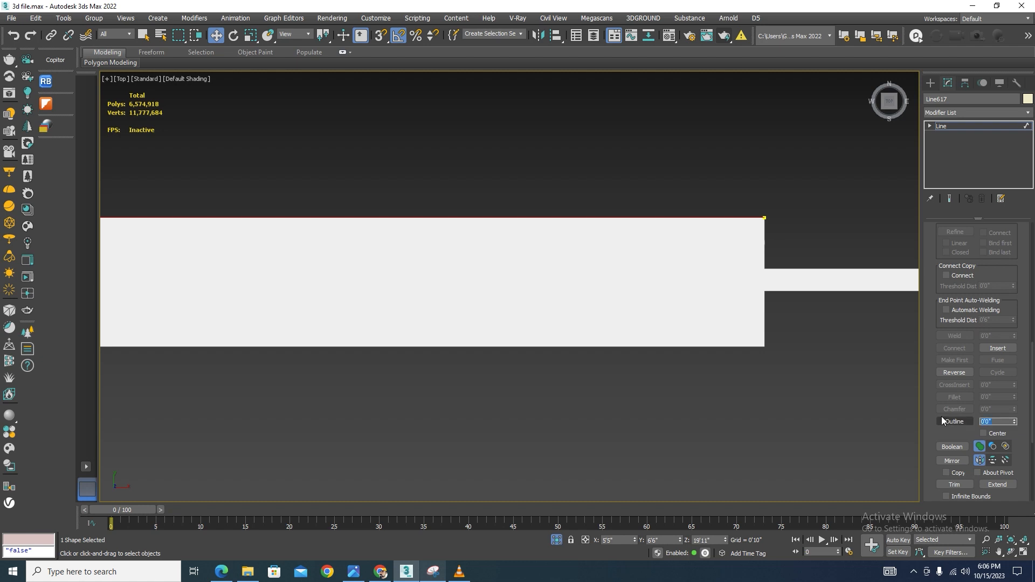
Outline the spline by 3 and switch the viewport to wireframe display
{"action": "type", "text": "3"}
{"action": "key", "text": "Return"}
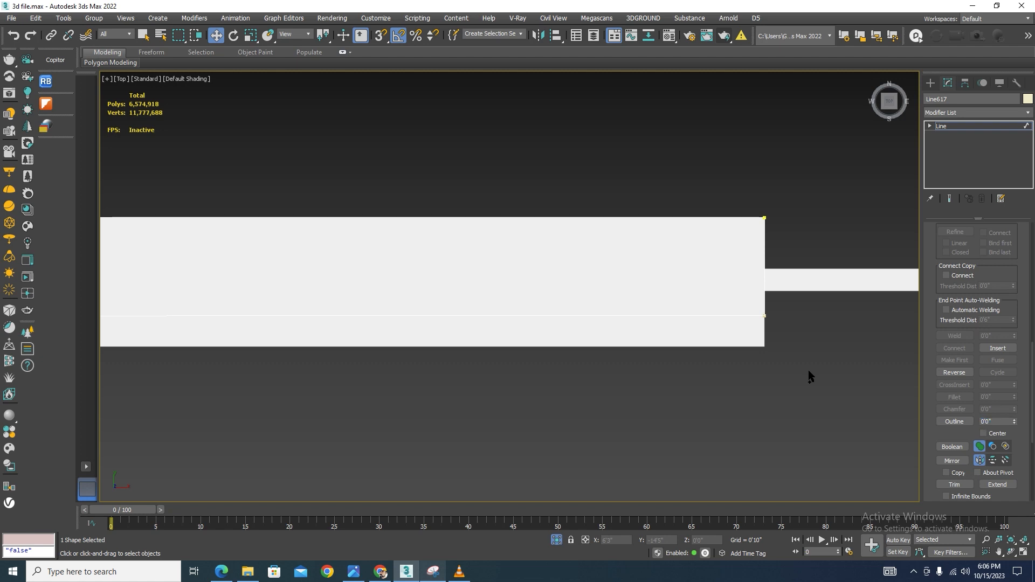
{"action": "key", "text": "F3"}
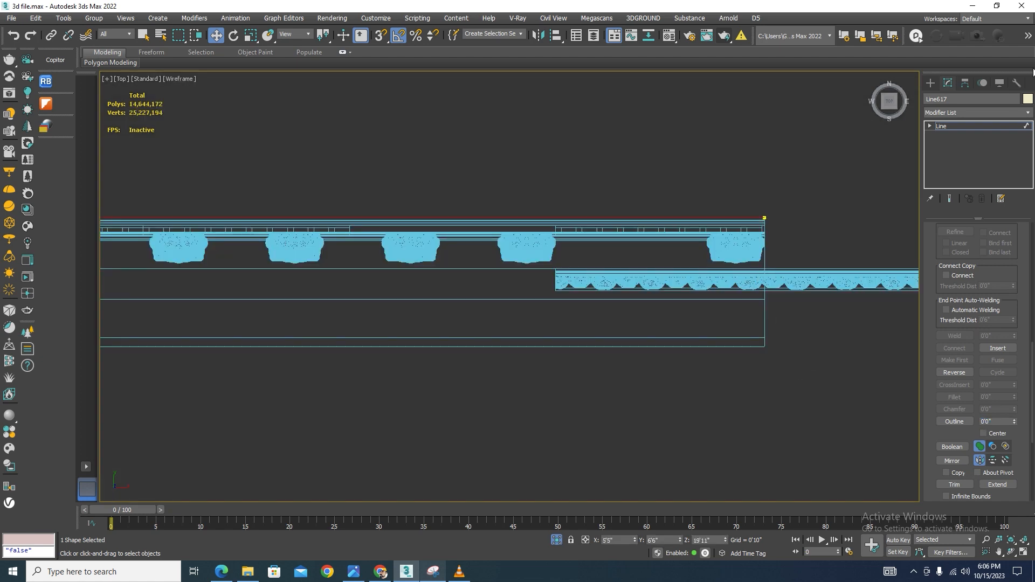
Draw a box over the porch slab's corner area in top view with snapping on
{"action": "left_click", "coordinate": [930, 84]}
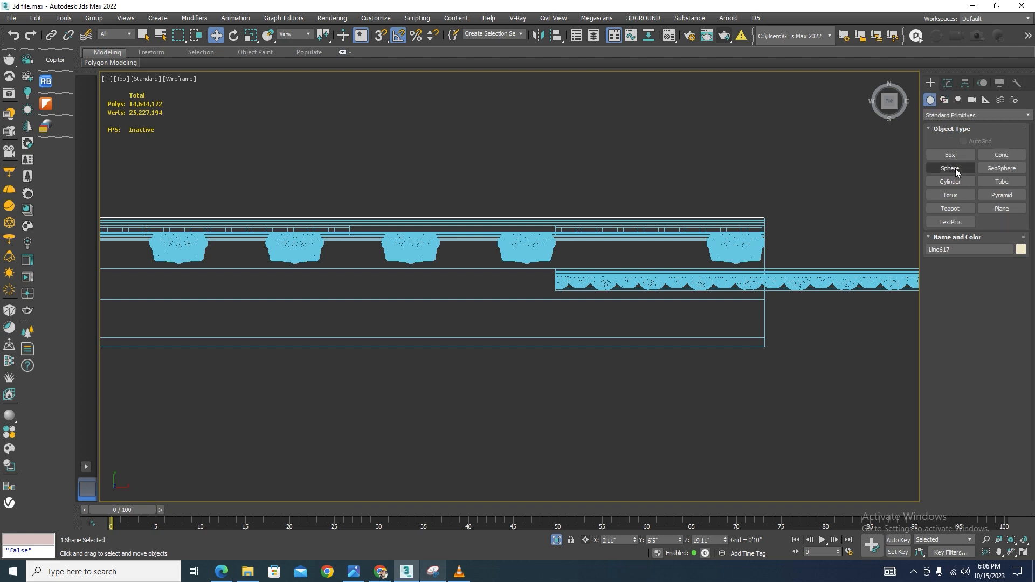
{"action": "left_click", "coordinate": [951, 155]}
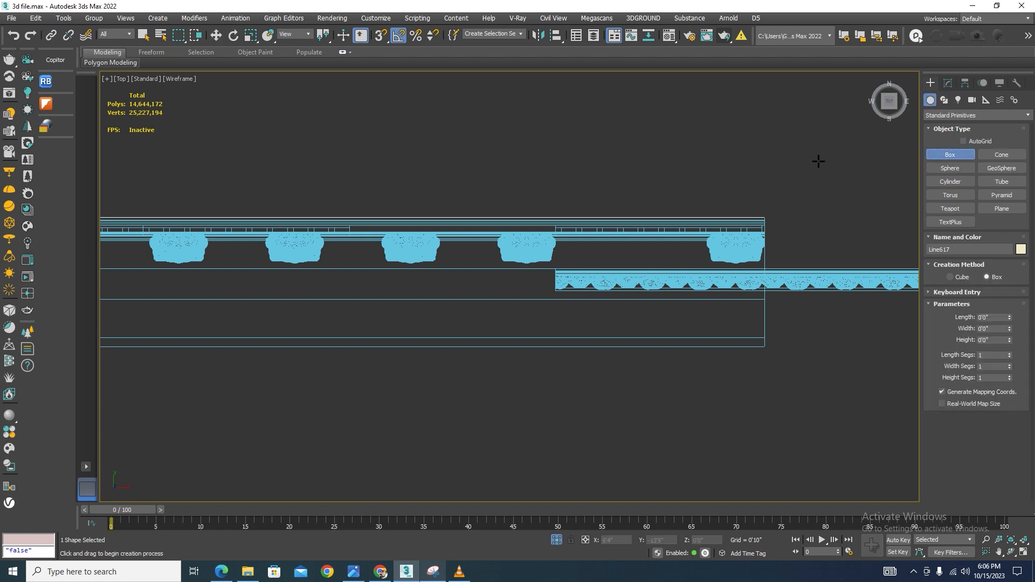
{"action": "key", "text": "s"}
{"action": "left_click_drag", "start_coordinate": [770, 211], "coordinate": [475, 295]}
{"action": "scroll", "coordinate": [746, 295], "scroll_direction": "down", "scroll_amount": 10}
{"action": "scroll", "coordinate": [486, 297], "scroll_direction": "up", "scroll_amount": 6}
{"action": "left_click", "coordinate": [474, 296]}
{"action": "key", "text": "w"}
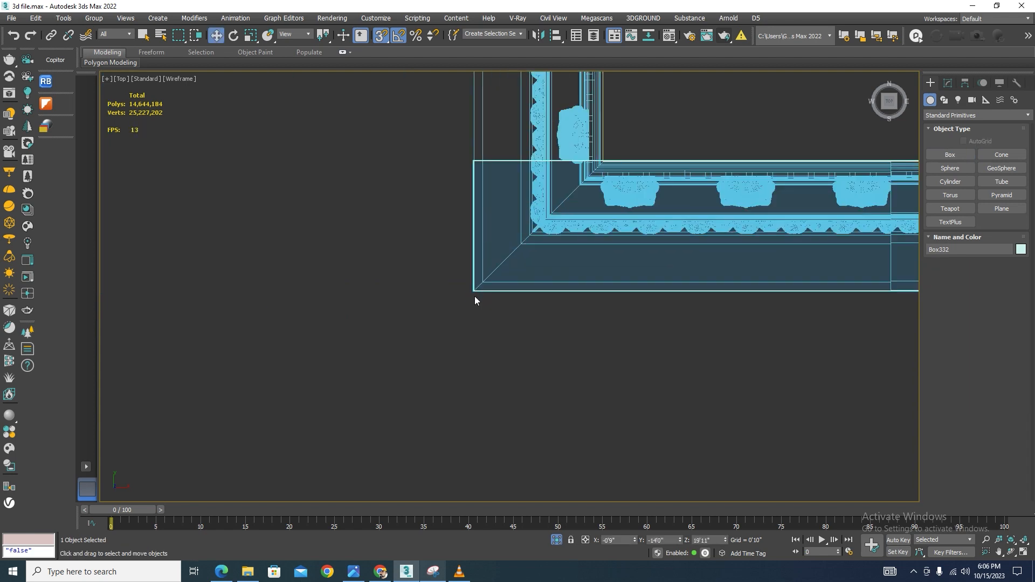
Move the box along the slab edge, check its parameters, and delete it
{"action": "key", "text": "z"}
{"action": "scroll", "coordinate": [480, 233], "scroll_direction": "down", "scroll_amount": 6}
{"action": "scroll", "coordinate": [488, 253], "scroll_direction": "up", "scroll_amount": 2}
{"action": "left_click_drag", "start_coordinate": [472, 252], "coordinate": [814, 264]}
{"action": "left_click", "coordinate": [947, 79]}
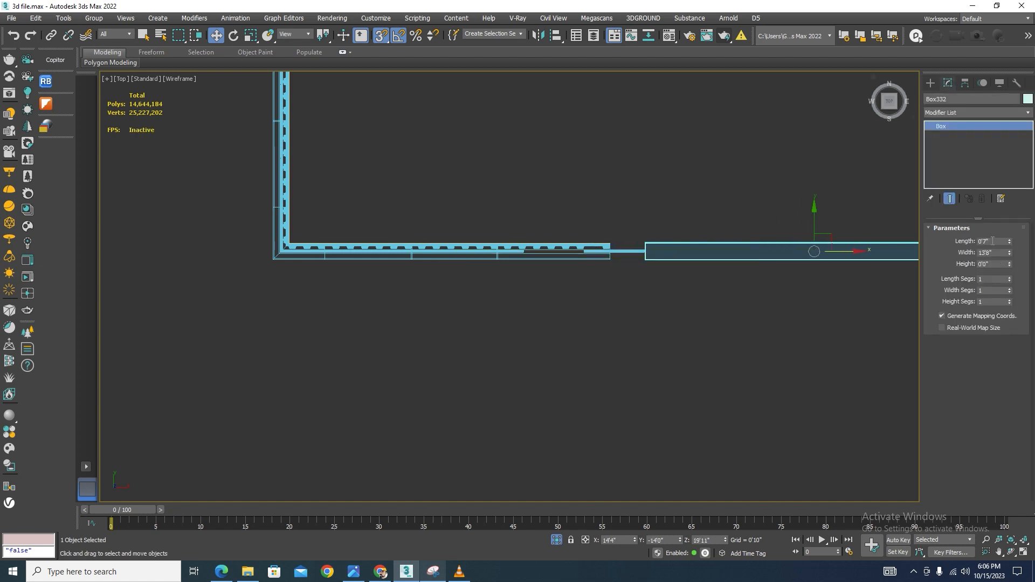
{"action": "key", "text": "Delete"}
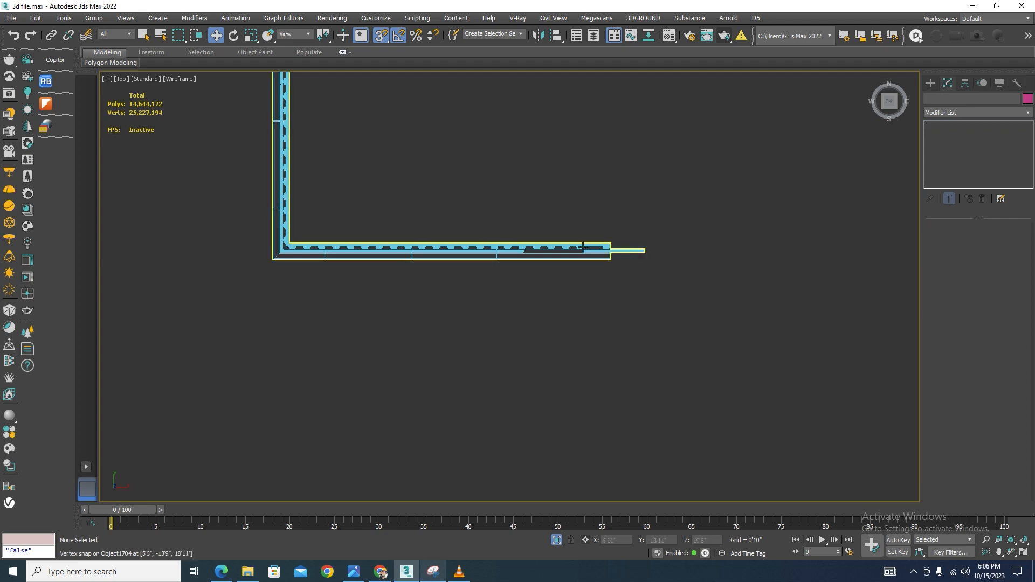
Select the outlined line again and enter its spline sub-object level
{"action": "scroll", "coordinate": [642, 237], "scroll_direction": "up", "scroll_amount": 8}
{"action": "left_click_drag", "start_coordinate": [715, 163], "coordinate": [638, 416]}
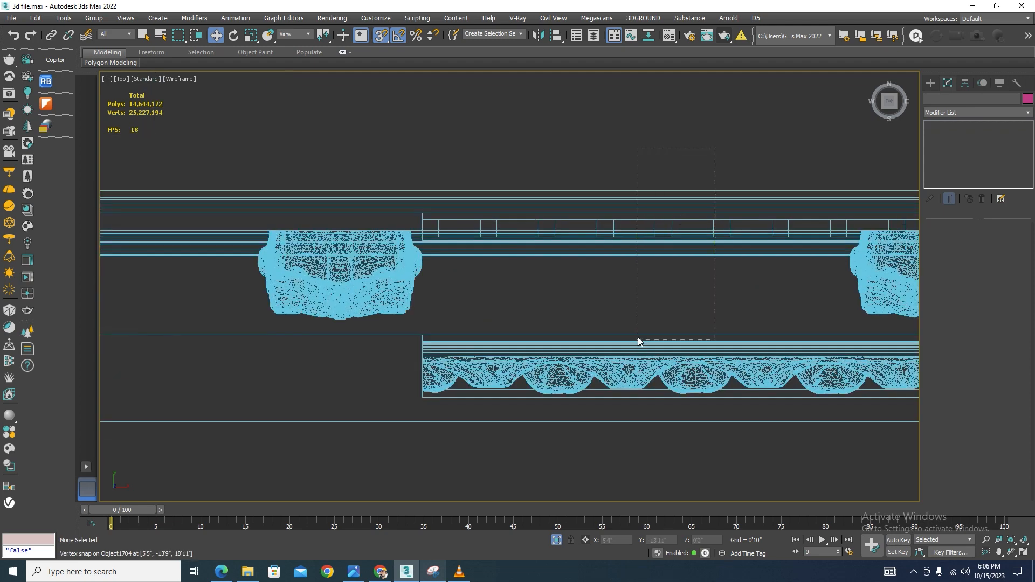
{"action": "scroll", "coordinate": [634, 300], "scroll_direction": "down", "scroll_amount": 5}
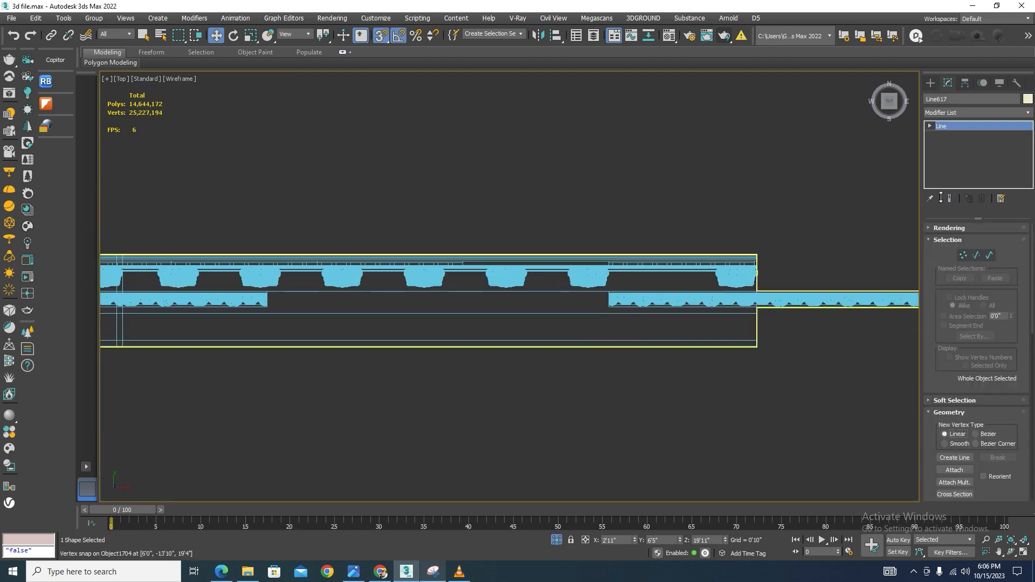
{"action": "left_click", "coordinate": [990, 255]}
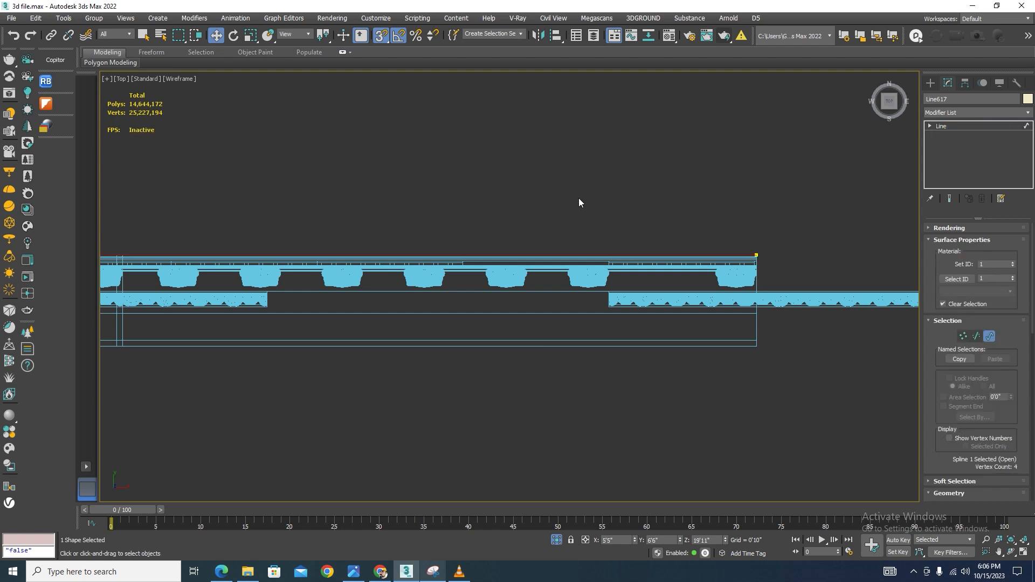
Apply the outline of 3 to the selected spline
{"action": "scroll", "coordinate": [999, 413], "scroll_direction": "down", "scroll_amount": 10}
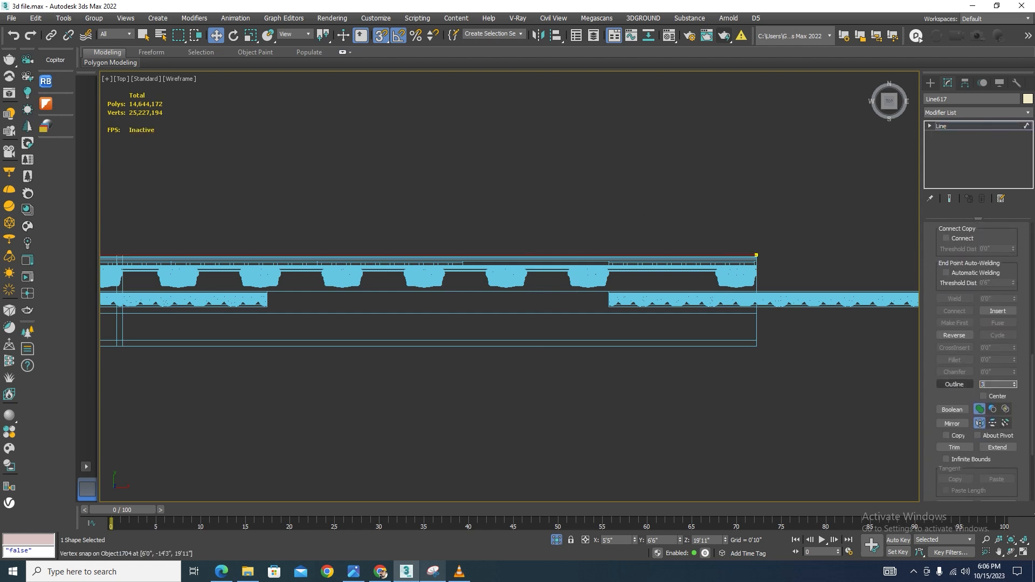
{"action": "key", "text": "Return"}
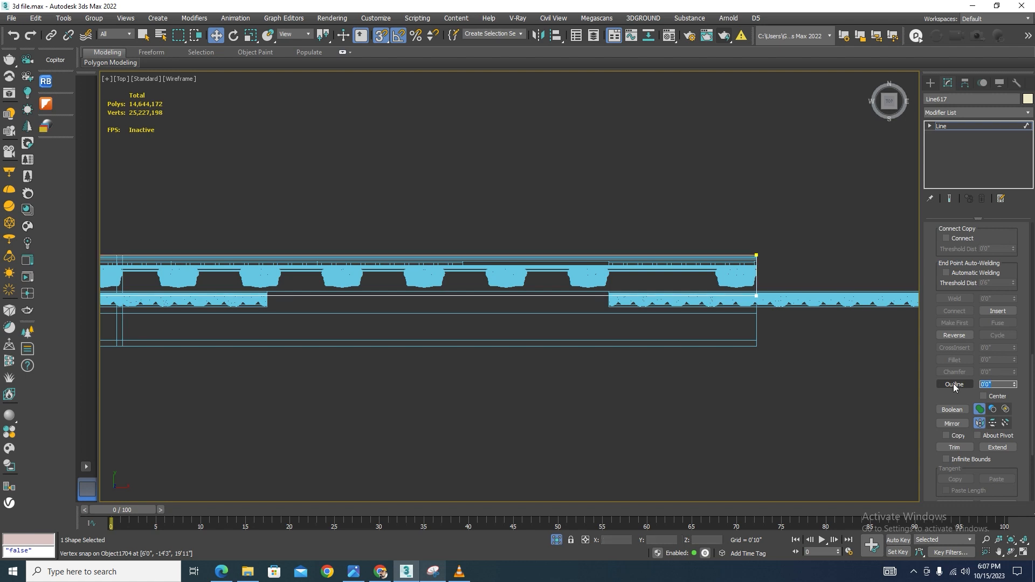
{"action": "scroll", "coordinate": [772, 269], "scroll_direction": "up", "scroll_amount": 3}
Switch to segment level and delete the extra segments at the outline's right end
{"action": "left_click", "coordinate": [930, 126]}
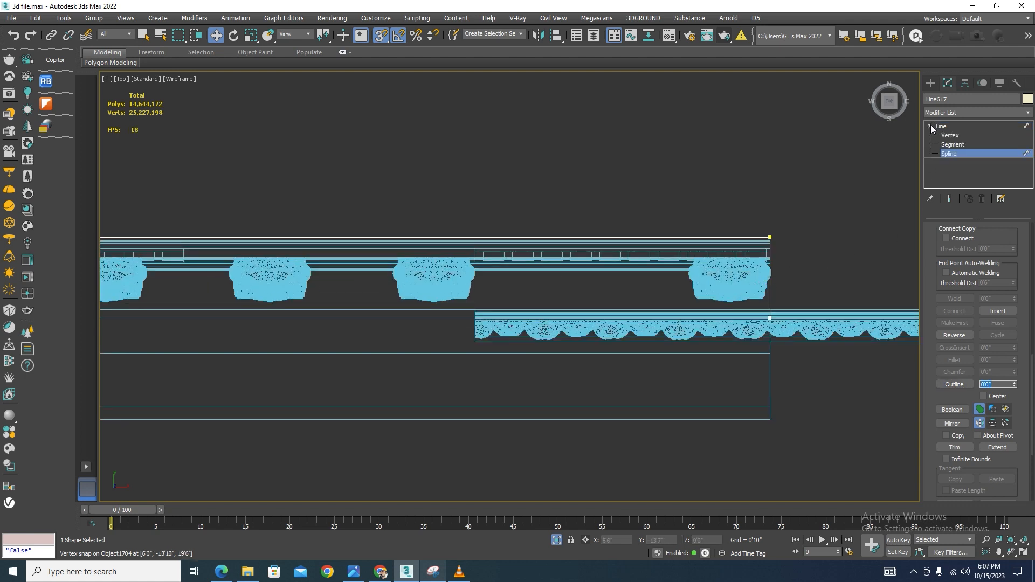
{"action": "left_click", "coordinate": [952, 144]}
{"action": "left_click_drag", "start_coordinate": [700, 281], "coordinate": [699, 281]}
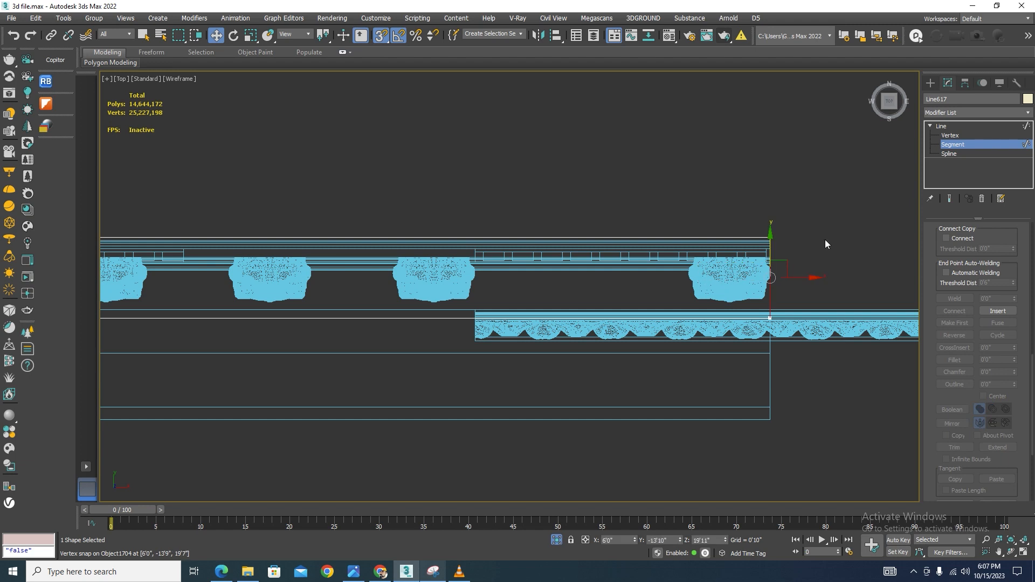
{"action": "key", "text": "Delete"}
{"action": "left_click_drag", "start_coordinate": [795, 199], "coordinate": [674, 249]}
{"action": "key", "text": "Delete"}
Delete the leftover segments at the outline's other corner and end, then return to the Line's top level
{"action": "scroll", "coordinate": [827, 257], "scroll_direction": "down", "scroll_amount": 2}
{"action": "scroll", "coordinate": [827, 262], "scroll_direction": "down", "scroll_amount": 4}
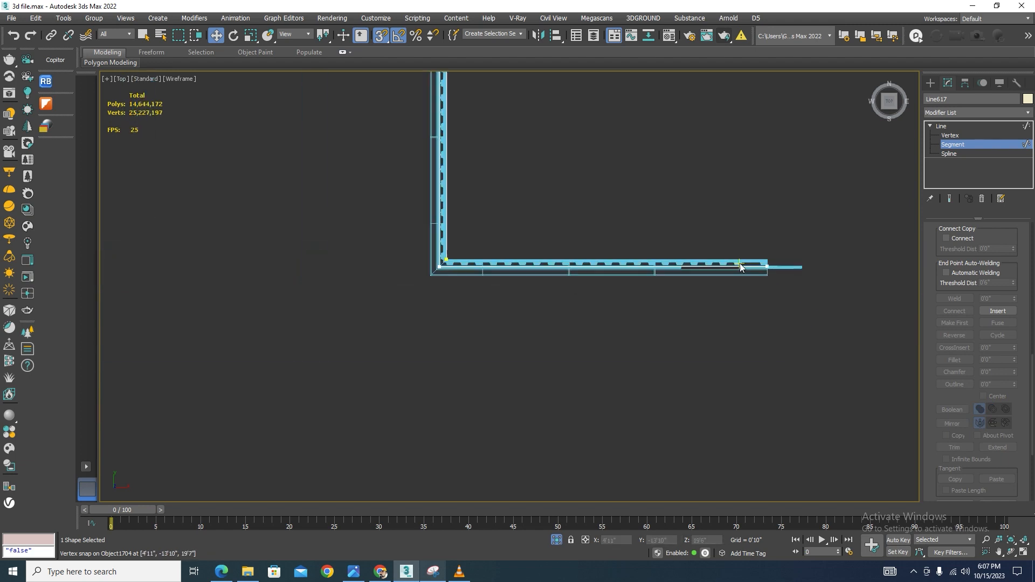
{"action": "scroll", "coordinate": [466, 274], "scroll_direction": "up", "scroll_amount": 3}
{"action": "left_click_drag", "start_coordinate": [427, 377], "coordinate": [427, 377]}
{"action": "key", "text": "Delete"}
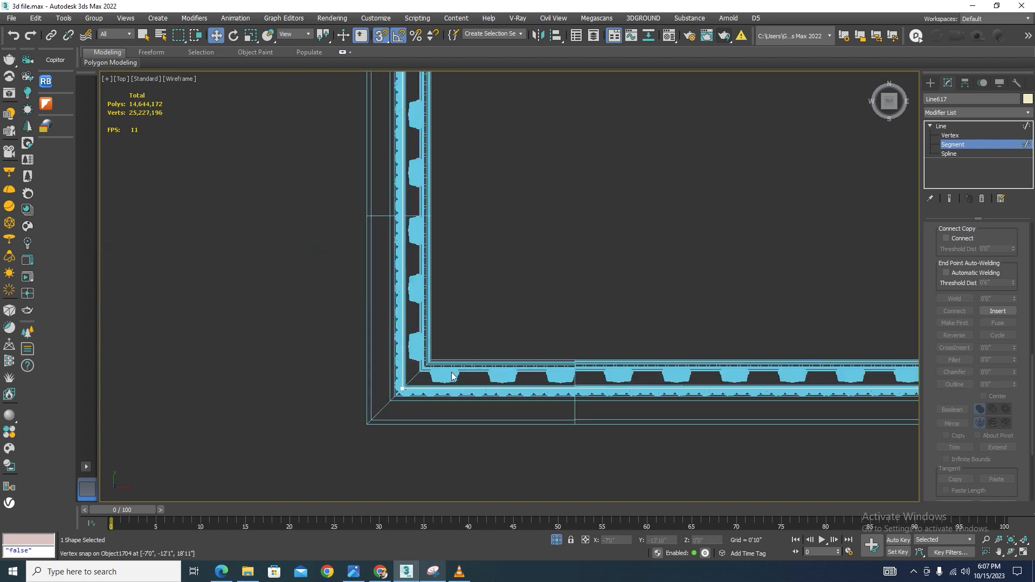
{"action": "scroll", "coordinate": [691, 287], "scroll_direction": "down", "scroll_amount": 8}
{"action": "middle_click_drag", "start_coordinate": [738, 121], "coordinate": [646, 413]}
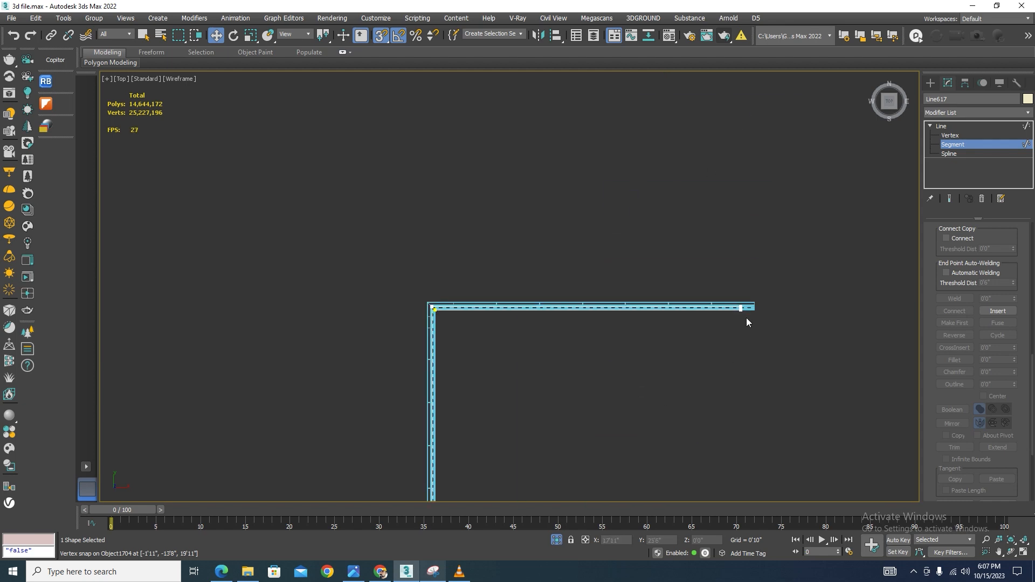
{"action": "scroll", "coordinate": [742, 305], "scroll_direction": "up", "scroll_amount": 6}
{"action": "key", "text": "Delete"}
{"action": "scroll", "coordinate": [804, 245], "scroll_direction": "down", "scroll_amount": 6}
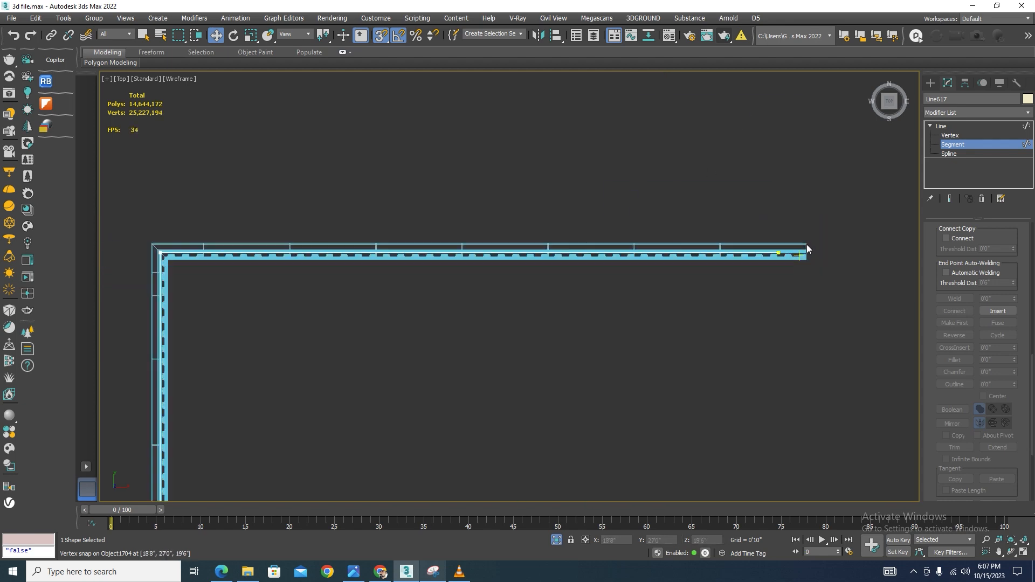
{"action": "scroll", "coordinate": [416, 236], "scroll_direction": "up", "scroll_amount": 5}
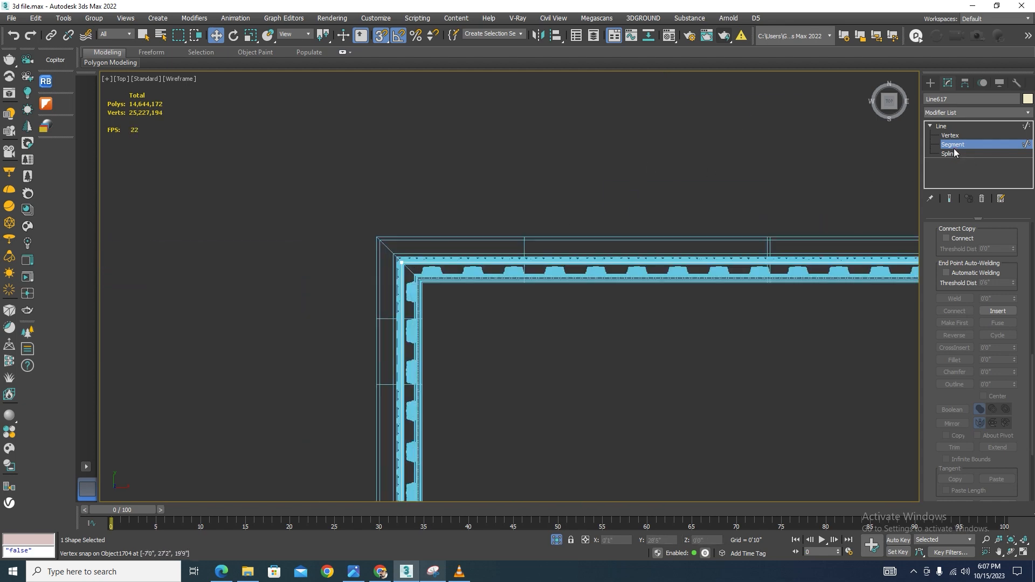
{"action": "left_click", "coordinate": [940, 125]}
Exit isolation and view the villa in shaded mode, zooming around the curved balcony railings
{"action": "scroll", "coordinate": [570, 226], "scroll_direction": "down", "scroll_amount": 10}
{"action": "middle_click_drag", "start_coordinate": [644, 353], "coordinate": [716, 302], "text": "alt"}
{"action": "left_click", "coordinate": [557, 540]}
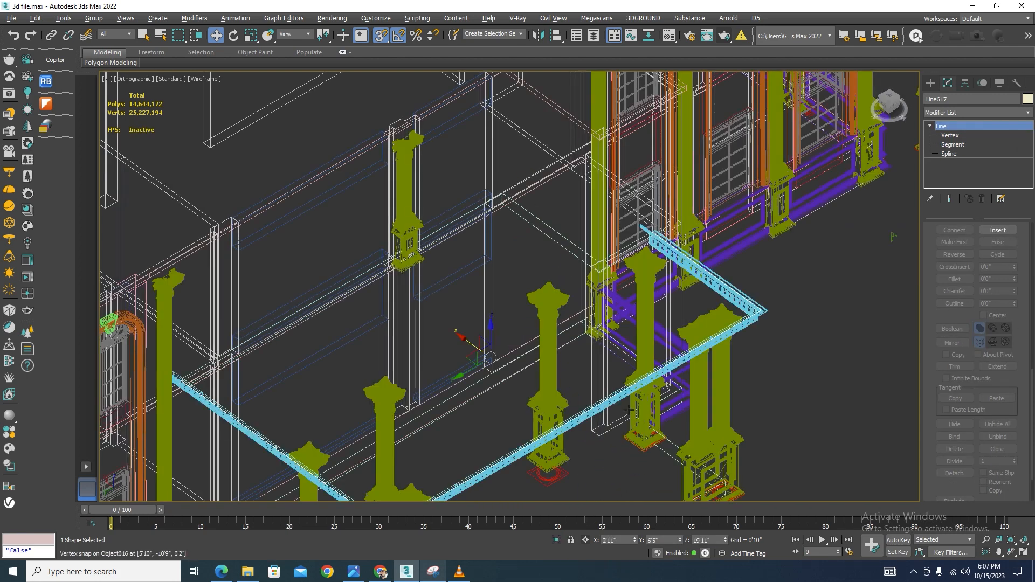
{"action": "key", "text": "F3"}
{"action": "scroll", "coordinate": [659, 264], "scroll_direction": "down", "scroll_amount": 3}
{"action": "scroll", "coordinate": [658, 256], "scroll_direction": "down", "scroll_amount": 6}
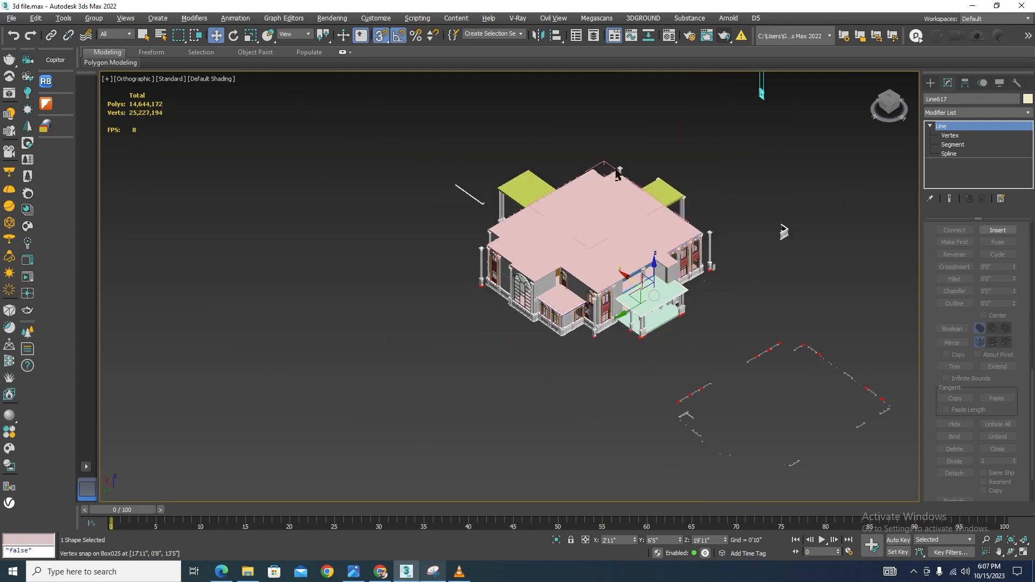
{"action": "middle_click_drag", "start_coordinate": [552, 236], "coordinate": [677, 433], "text": "alt"}
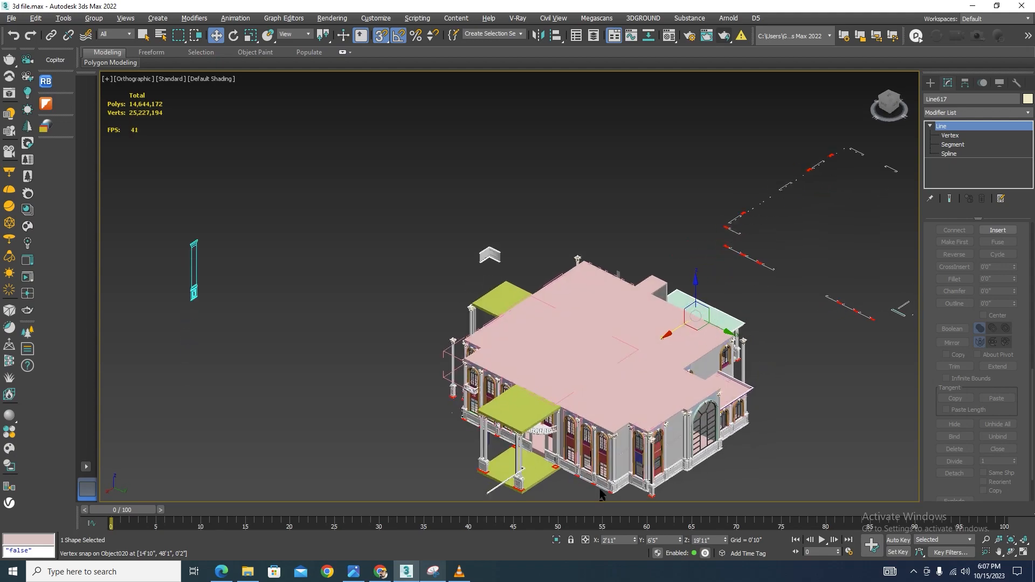
{"action": "scroll", "coordinate": [537, 440], "scroll_direction": "up", "scroll_amount": 12}
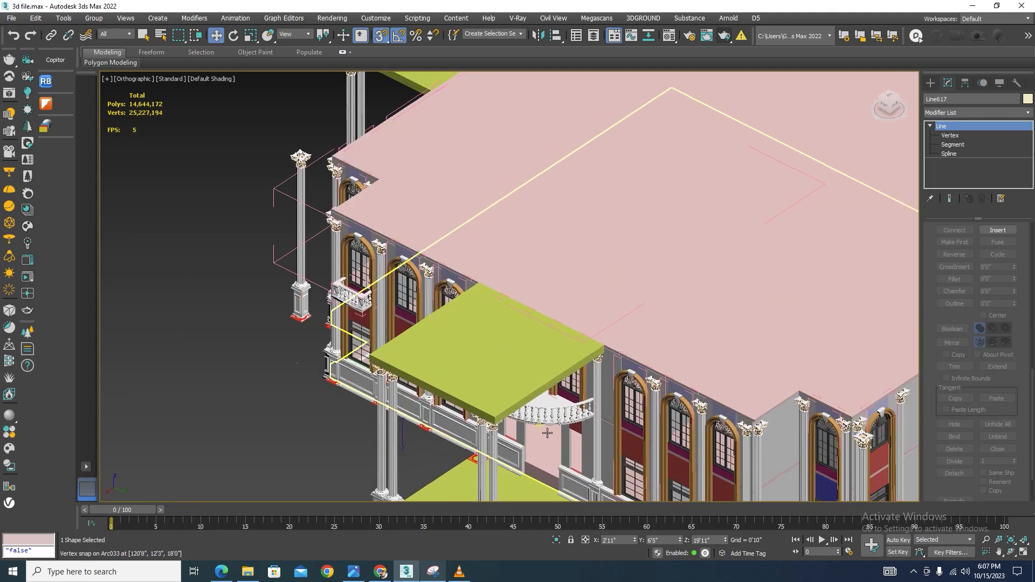
{"action": "scroll", "coordinate": [629, 382], "scroll_direction": "down", "scroll_amount": 12}
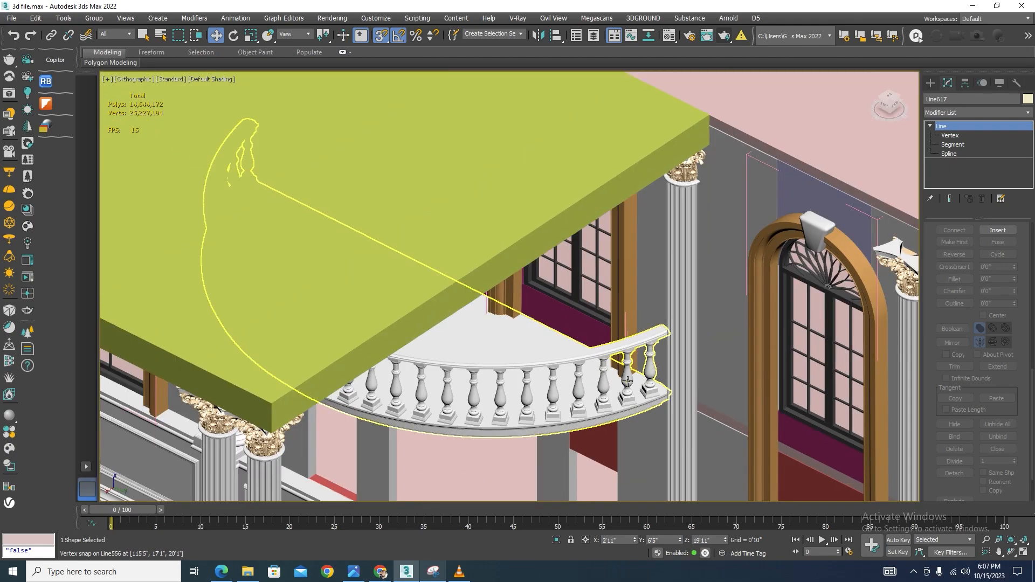
{"action": "scroll", "coordinate": [465, 290], "scroll_direction": "up", "scroll_amount": 10}
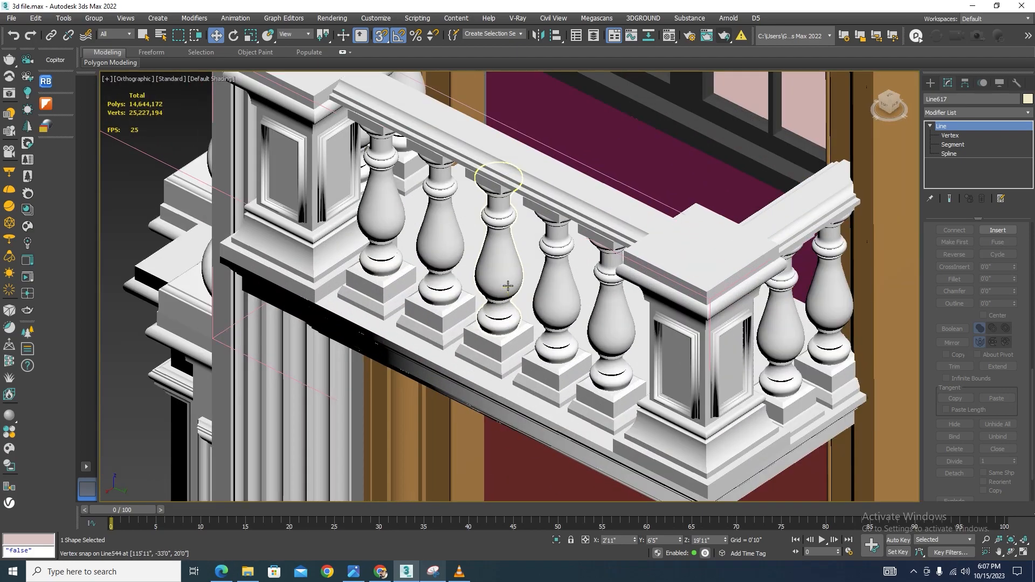
Isolate the curved balcony railing and open its group recursively
{"action": "left_click", "coordinate": [508, 286]}
{"action": "scroll", "coordinate": [444, 250], "scroll_direction": "down", "scroll_amount": 12}
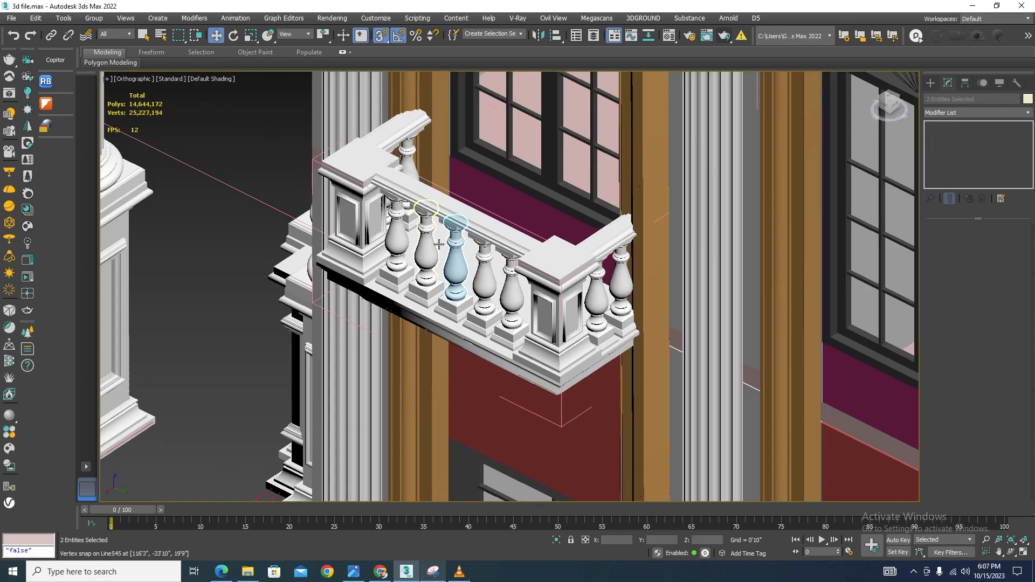
{"action": "scroll", "coordinate": [670, 349], "scroll_direction": "up", "scroll_amount": 8}
{"action": "left_click", "coordinate": [671, 345]}
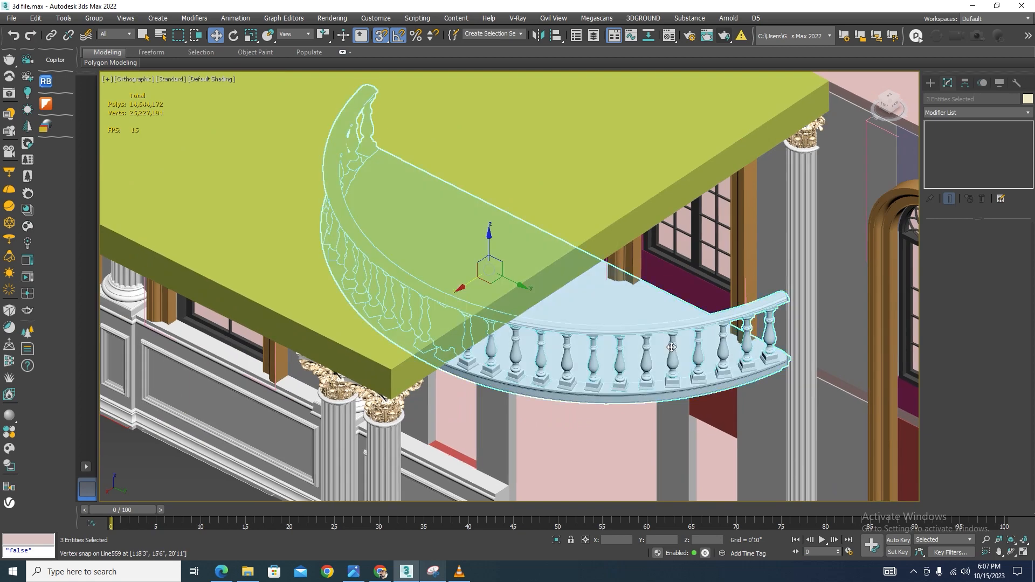
{"action": "left_click", "coordinate": [557, 541]}
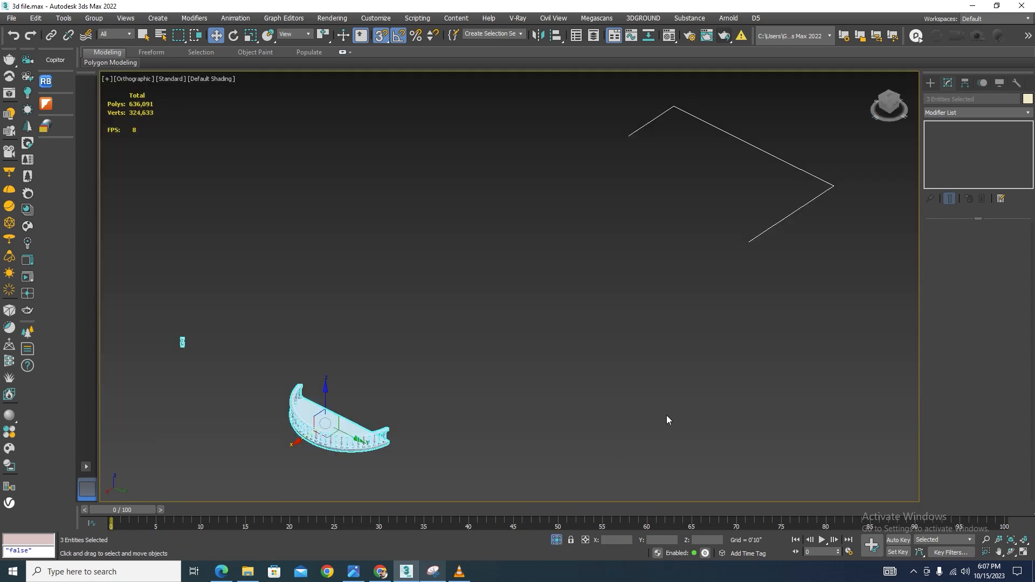
{"action": "left_click", "coordinate": [539, 409]}
{"action": "scroll", "coordinate": [179, 345], "scroll_direction": "up", "scroll_amount": 4}
{"action": "scroll", "coordinate": [301, 301], "scroll_direction": "down", "scroll_amount": 3}
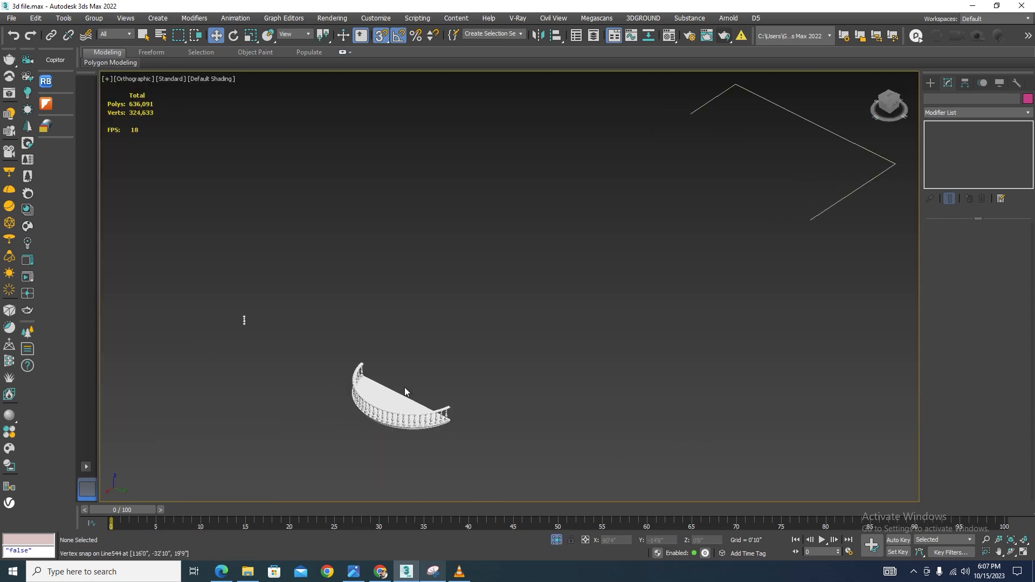
{"action": "scroll", "coordinate": [400, 414], "scroll_direction": "up", "scroll_amount": 3}
{"action": "left_click", "coordinate": [404, 415]}
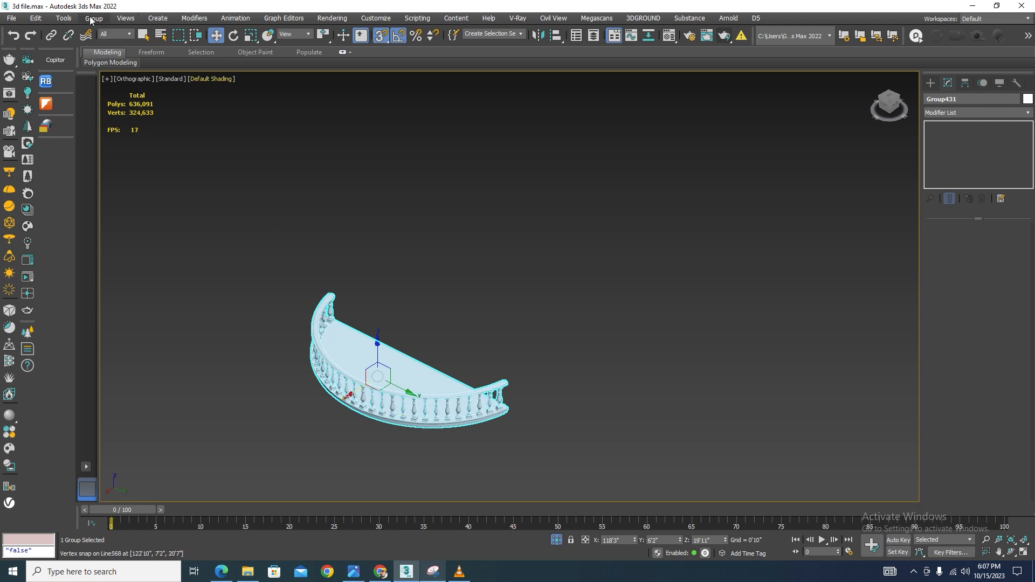
{"action": "left_click", "coordinate": [93, 18]}
{"action": "left_click", "coordinate": [113, 74]}
Copy one baluster out of the railing with snapping off and delete the stray pink guide lines
{"action": "scroll", "coordinate": [503, 397], "scroll_direction": "up", "scroll_amount": 4}
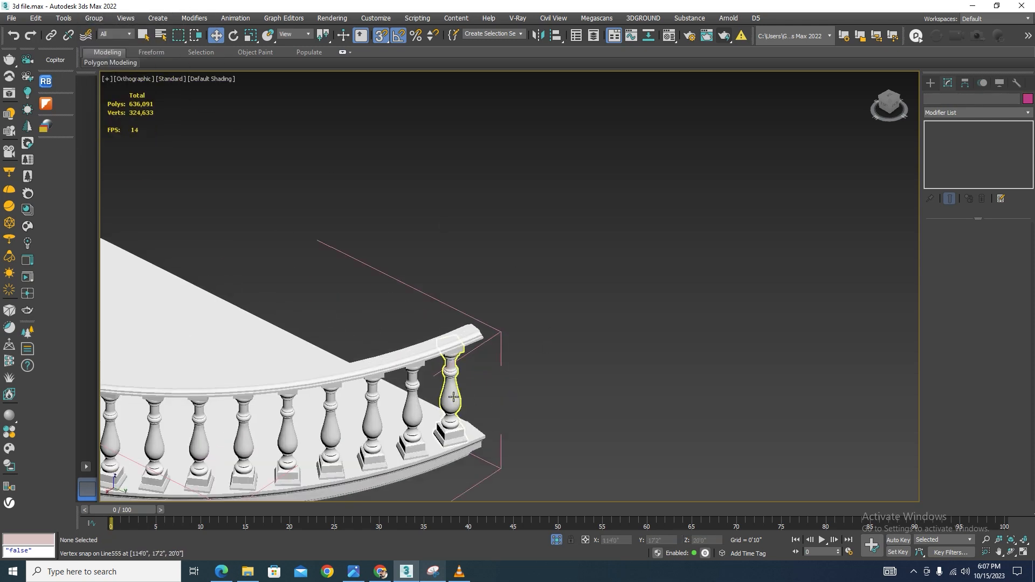
{"action": "left_click", "coordinate": [453, 397]}
{"action": "scroll", "coordinate": [448, 391], "scroll_direction": "down", "scroll_amount": 4}
{"action": "key", "text": "s"}
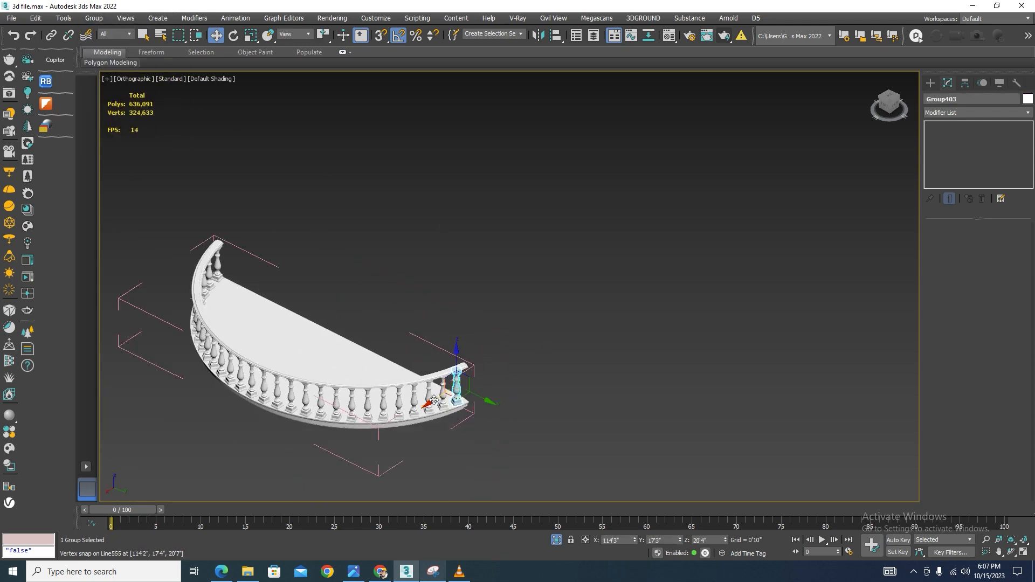
{"action": "left_click_drag", "start_coordinate": [434, 400], "coordinate": [817, 129], "text": "shift"}
{"action": "left_click", "coordinate": [523, 331]}
{"action": "scroll", "coordinate": [711, 214], "scroll_direction": "down", "scroll_amount": 3}
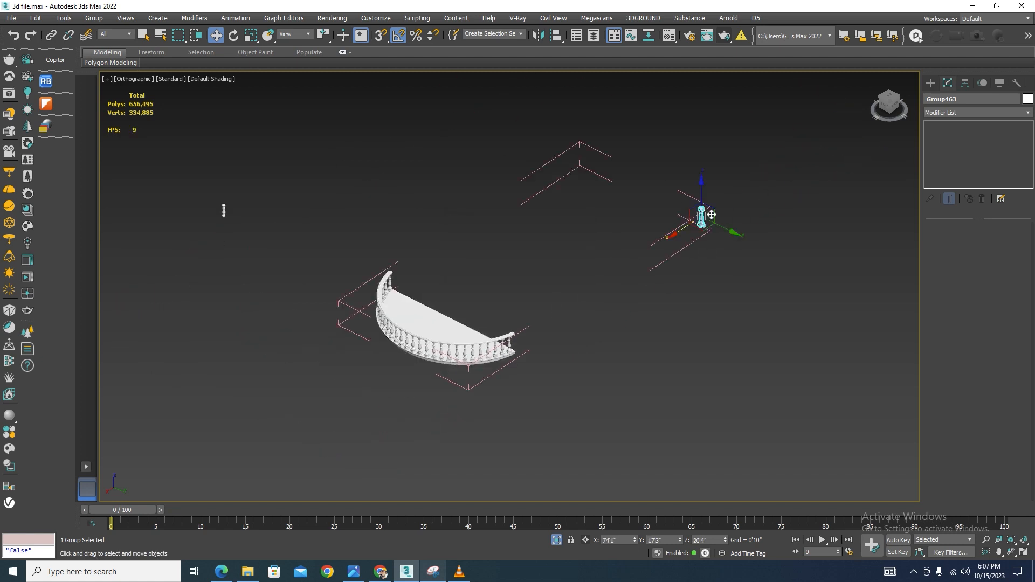
{"action": "left_click", "coordinate": [655, 243]}
{"action": "key", "text": "Delete"}
Group the remaining railing objects under the name RAILING
{"action": "left_click_drag", "start_coordinate": [522, 271], "coordinate": [211, 458]}
{"action": "left_click", "coordinate": [94, 18]}
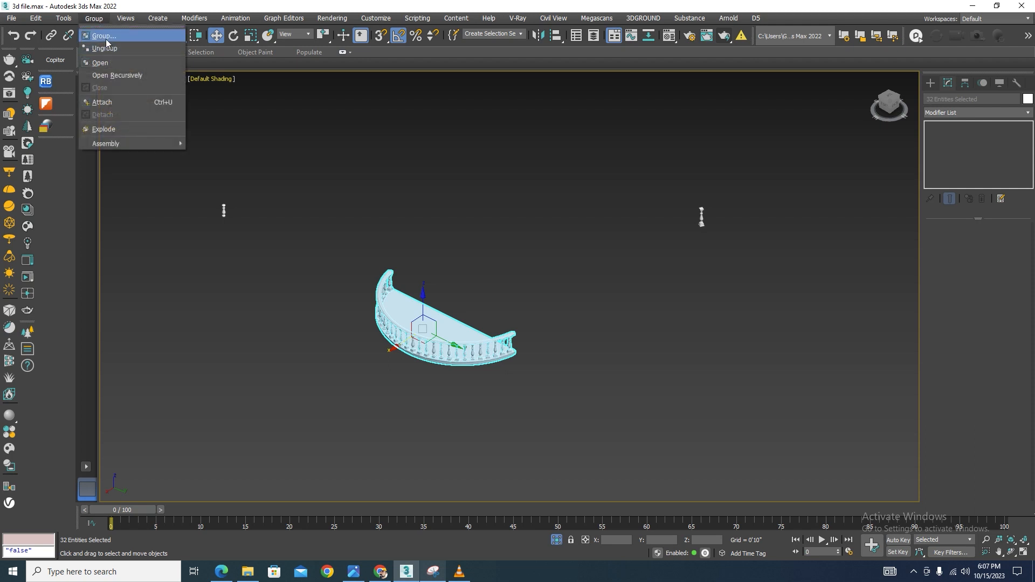
{"action": "left_click", "coordinate": [108, 36]}
{"action": "key", "text": "BackSpace"}
{"action": "type", "text": "RAILING"}
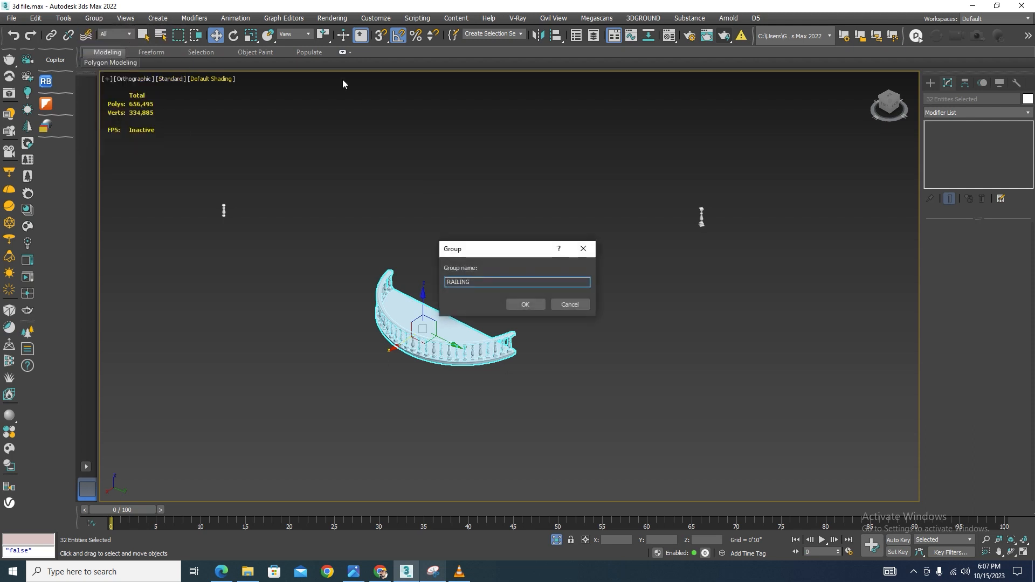
{"action": "left_click", "coordinate": [525, 305]}
Move the baluster copy in top view to the end of the slab edge line
{"action": "scroll", "coordinate": [566, 335], "scroll_direction": "down", "scroll_amount": 5}
{"action": "left_click_drag", "start_coordinate": [535, 259], "coordinate": [672, 231]}
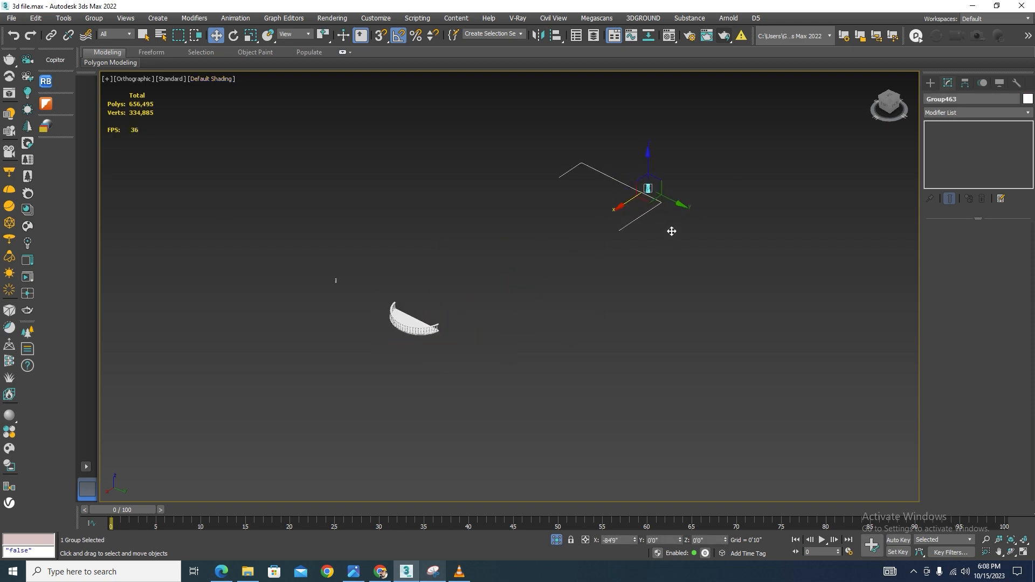
{"action": "key", "text": "t"}
{"action": "scroll", "coordinate": [652, 208], "scroll_direction": "up", "scroll_amount": 3}
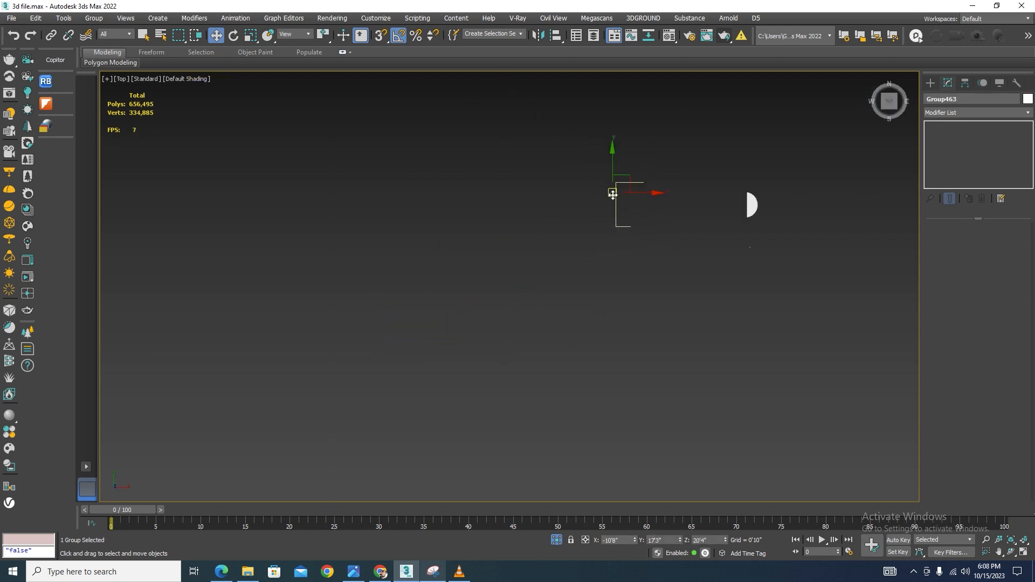
{"action": "left_click_drag", "start_coordinate": [646, 223], "coordinate": [795, 226]}
{"action": "scroll", "coordinate": [755, 177], "scroll_direction": "down", "scroll_amount": 3}
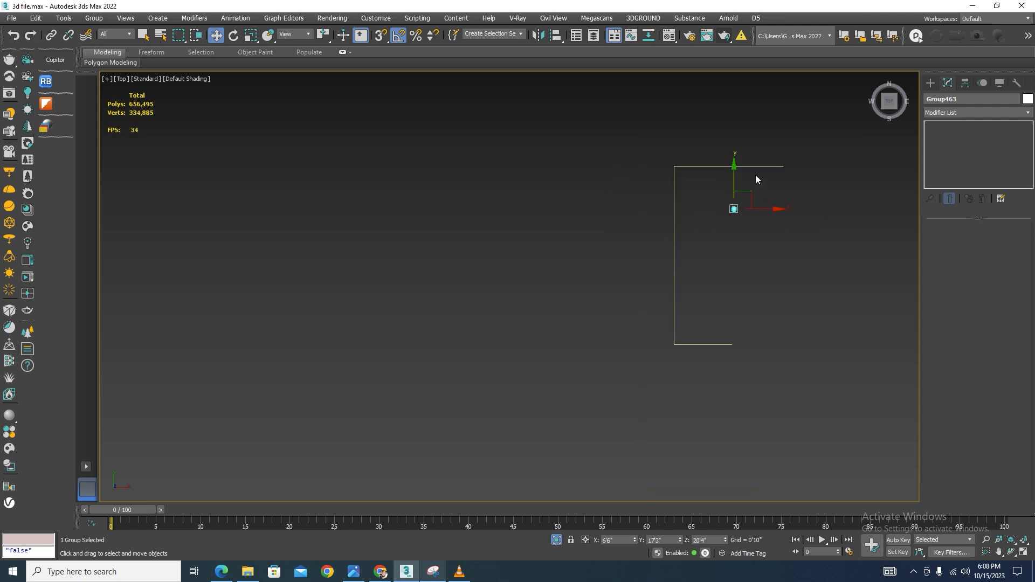
{"action": "scroll", "coordinate": [739, 173], "scroll_direction": "up", "scroll_amount": 3}
{"action": "left_click_drag", "start_coordinate": [728, 158], "coordinate": [723, 425]}
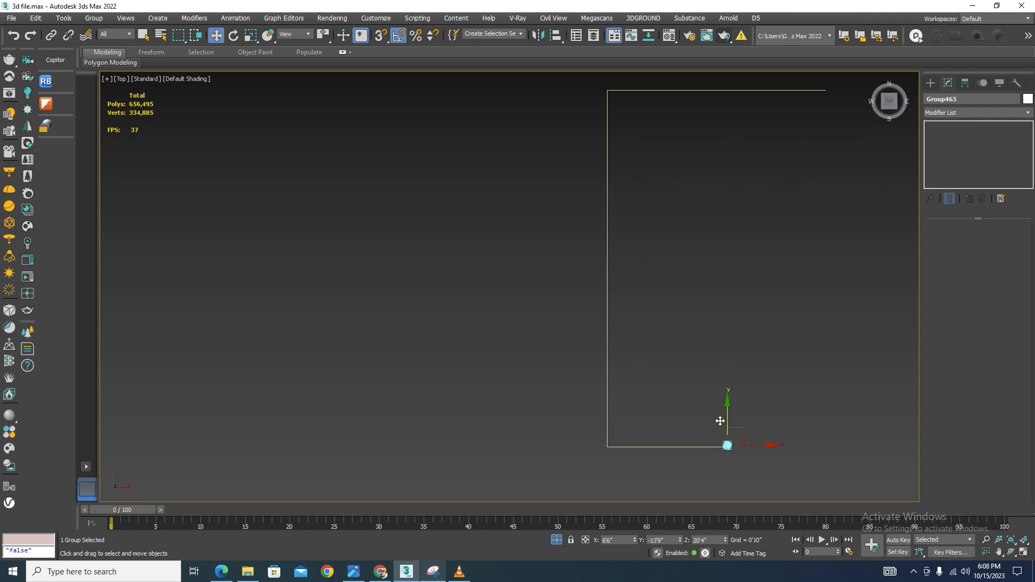
{"action": "scroll", "coordinate": [729, 458], "scroll_direction": "up", "scroll_amount": 9}
{"action": "left_click_drag", "start_coordinate": [693, 230], "coordinate": [693, 272]}
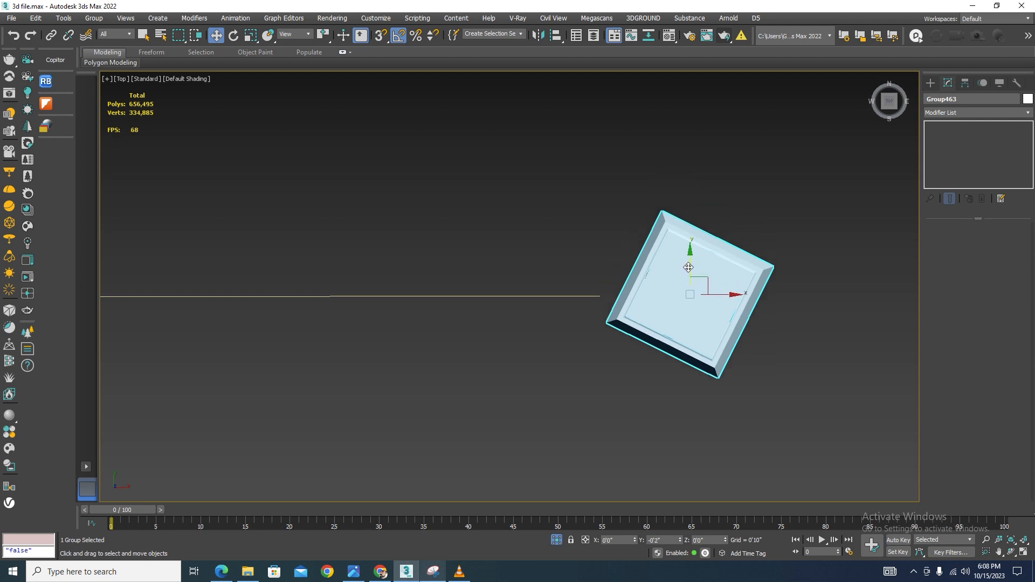
Rotate the baluster copy about 180 degrees and move it left onto the slab edge line
{"action": "key", "text": "e"}
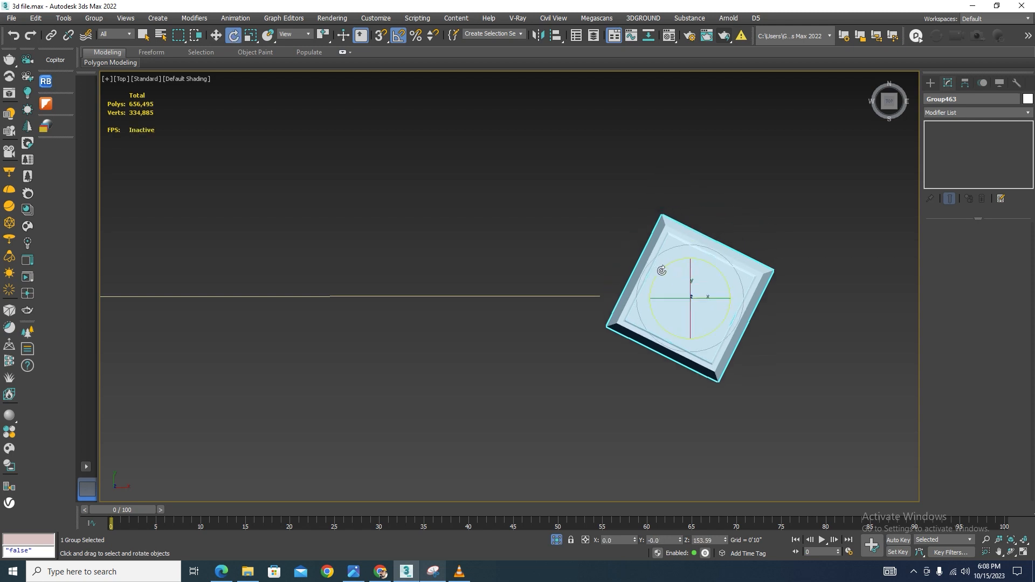
{"action": "left_click_drag", "start_coordinate": [661, 271], "coordinate": [651, 298]}
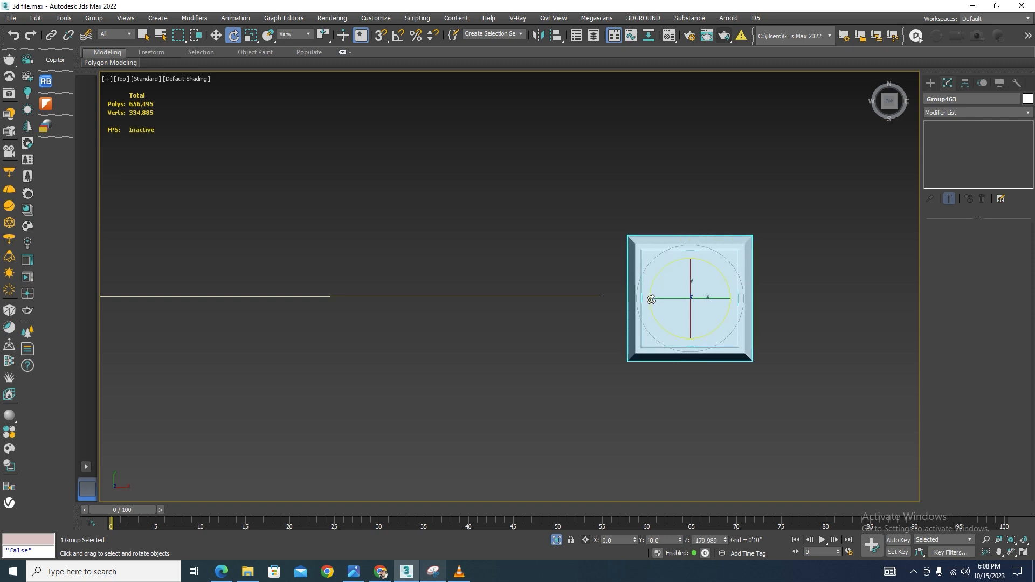
{"action": "key", "text": "w"}
{"action": "left_click_drag", "start_coordinate": [732, 298], "coordinate": [581, 298]}
{"action": "scroll", "coordinate": [714, 259], "scroll_direction": "down", "scroll_amount": 4}
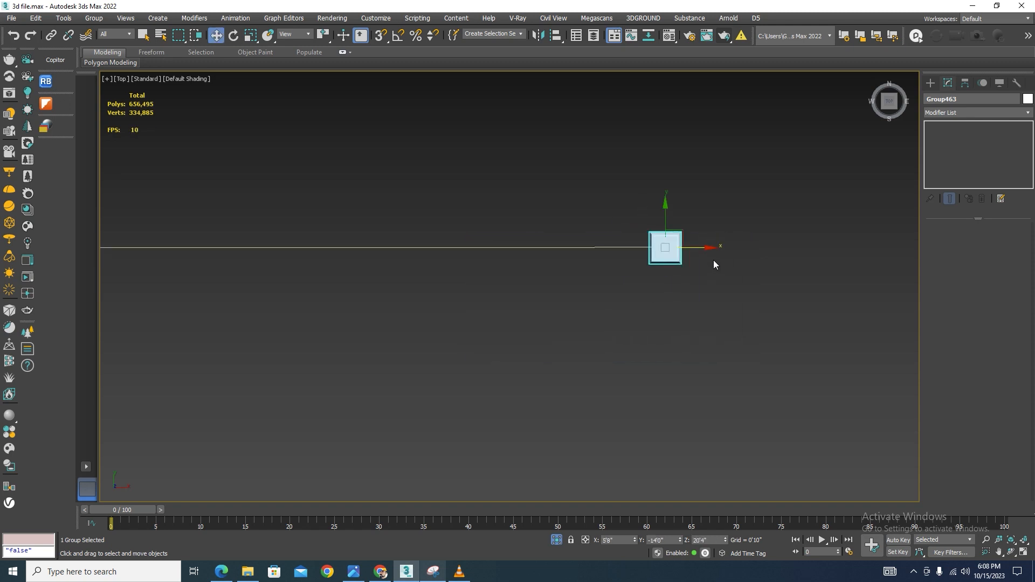
Raise the baluster copy in left view so it sits above the slab edge
{"action": "key", "text": "l"}
{"action": "scroll", "coordinate": [692, 276], "scroll_direction": "down", "scroll_amount": 7}
{"action": "scroll", "coordinate": [722, 197], "scroll_direction": "up", "scroll_amount": 9}
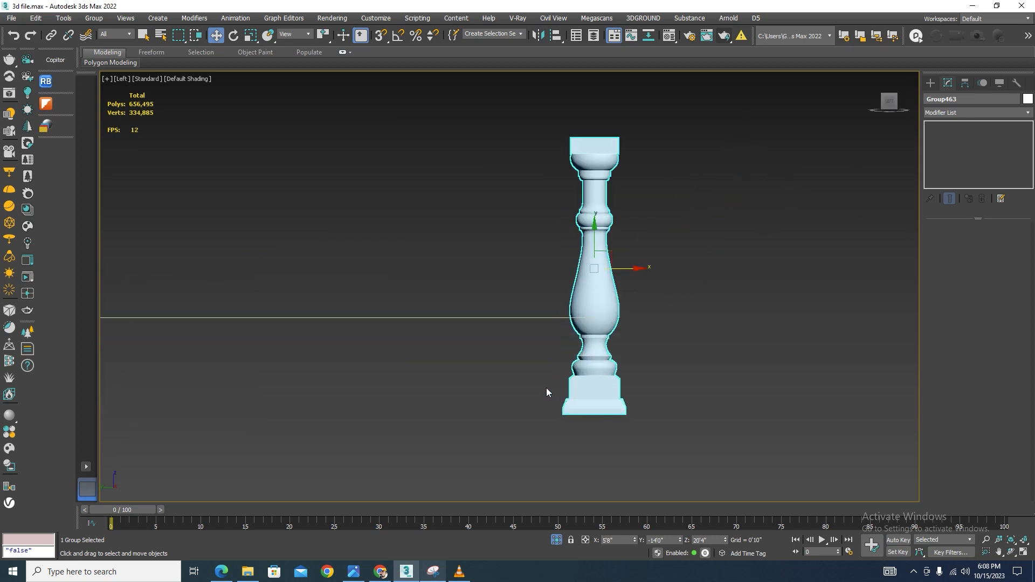
{"action": "scroll", "coordinate": [546, 387], "scroll_direction": "up", "scroll_amount": 2}
{"action": "left_click_drag", "start_coordinate": [606, 213], "coordinate": [654, 50]}
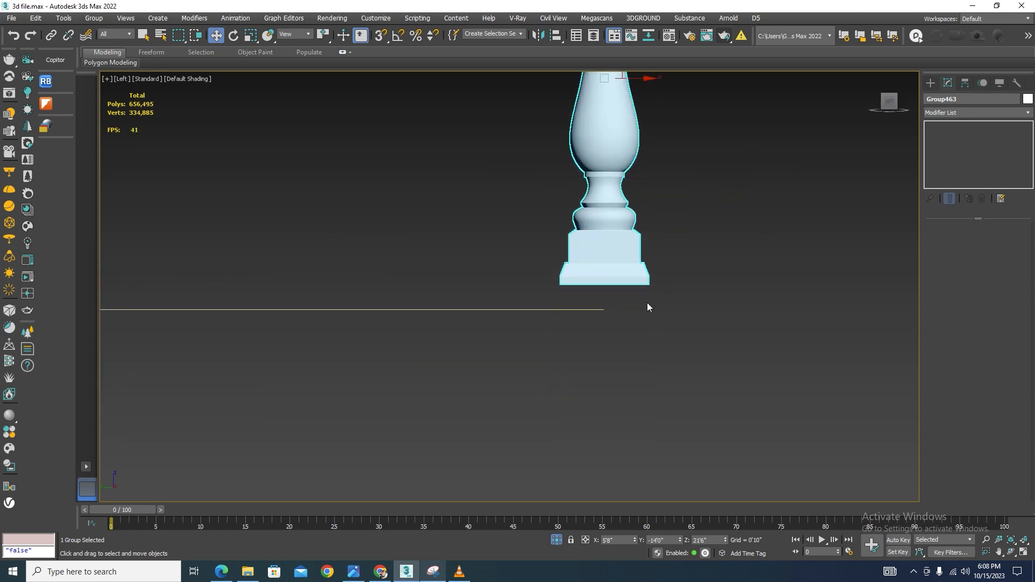
Turn on snapping, check the baluster copy at the slab edge line's end, and exit isolation mode
{"action": "key", "text": "s"}
{"action": "scroll", "coordinate": [552, 283], "scroll_direction": "up", "scroll_amount": 4}
{"action": "left_click_drag", "start_coordinate": [554, 295], "coordinate": [533, 337]}
{"action": "scroll", "coordinate": [748, 261], "scroll_direction": "down", "scroll_amount": 5}
{"action": "middle_click_drag", "start_coordinate": [748, 261], "coordinate": [700, 356], "text": "alt"}
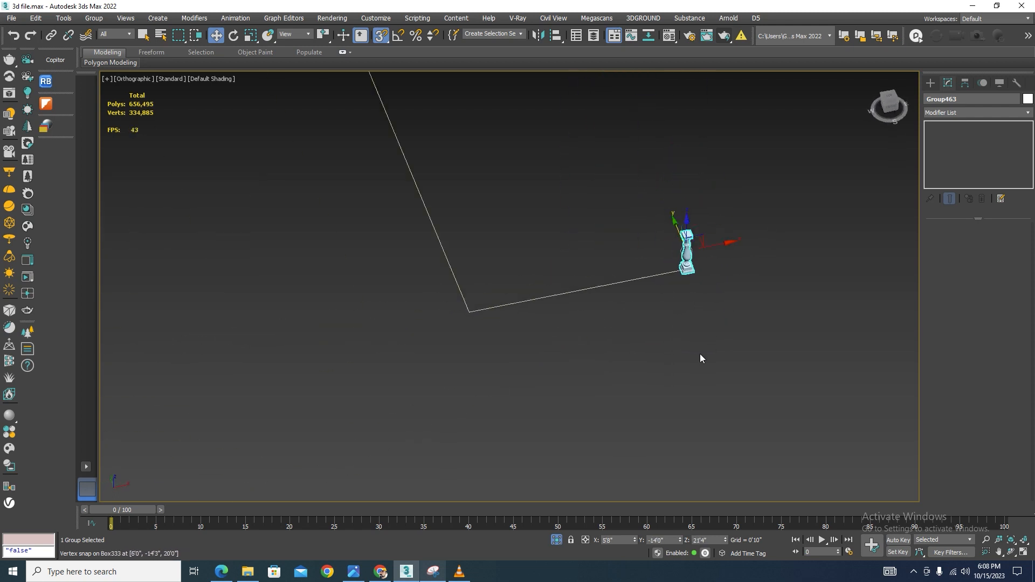
{"action": "left_click", "coordinate": [697, 353]}
{"action": "middle_click_drag", "start_coordinate": [610, 302], "coordinate": [575, 339], "text": "alt"}
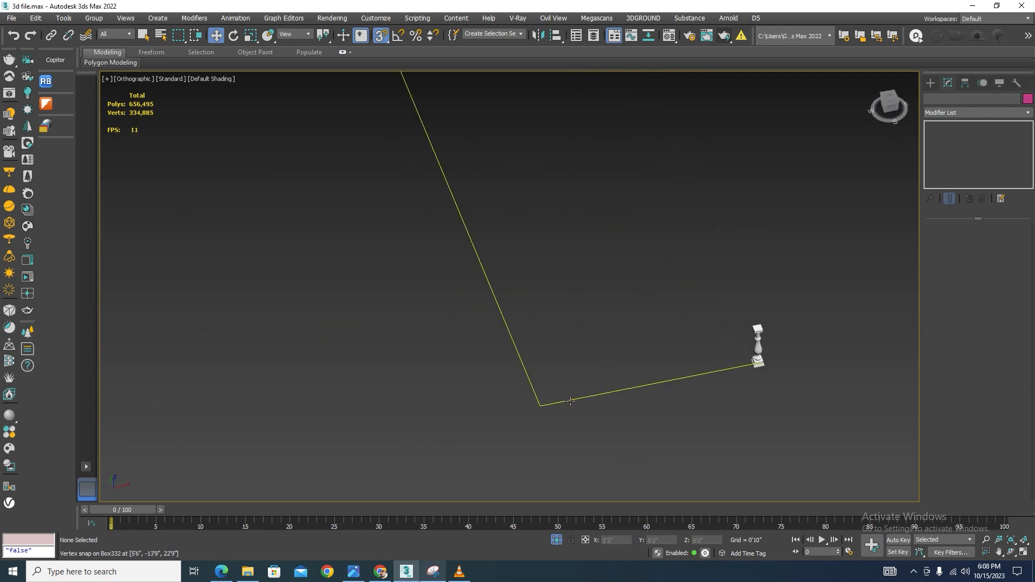
{"action": "left_click", "coordinate": [556, 539]}
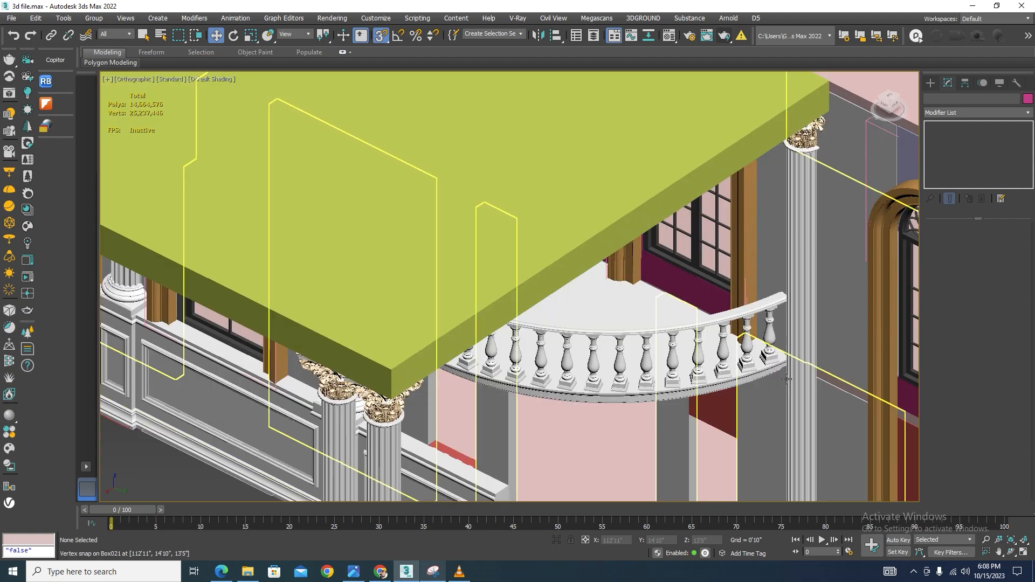
Select the baluster copy on the slab corner and open the Spacing Tool
{"action": "scroll", "coordinate": [674, 289], "scroll_direction": "down", "scroll_amount": 5}
{"action": "scroll", "coordinate": [673, 288], "scroll_direction": "down", "scroll_amount": 3}
{"action": "middle_click_drag", "start_coordinate": [674, 289], "coordinate": [512, 289], "text": "alt"}
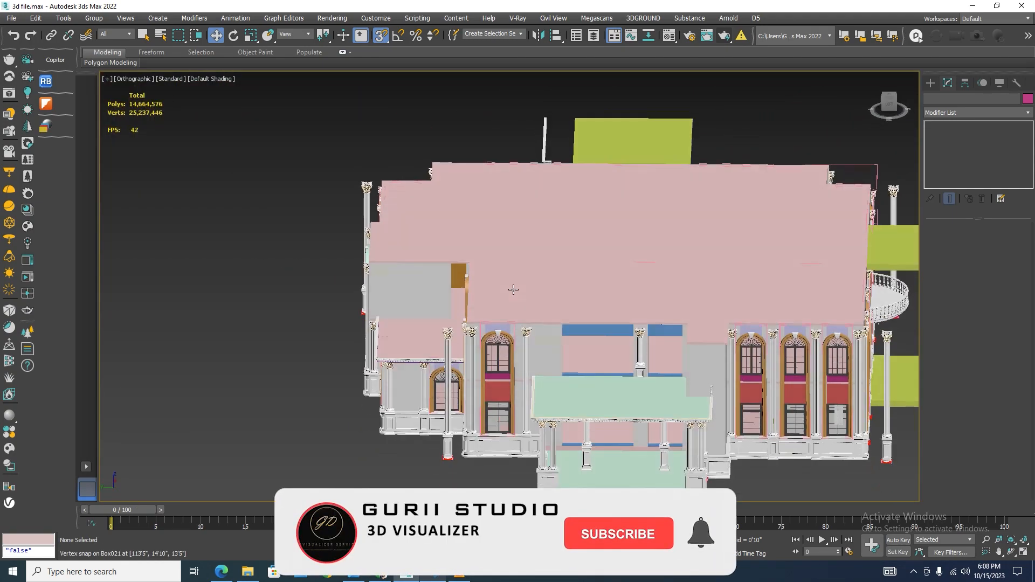
{"action": "scroll", "coordinate": [705, 438], "scroll_direction": "up", "scroll_amount": 5}
{"action": "middle_click_drag", "start_coordinate": [739, 386], "coordinate": [390, 388], "text": "alt"}
{"action": "scroll", "coordinate": [391, 388], "scroll_direction": "up", "scroll_amount": 8}
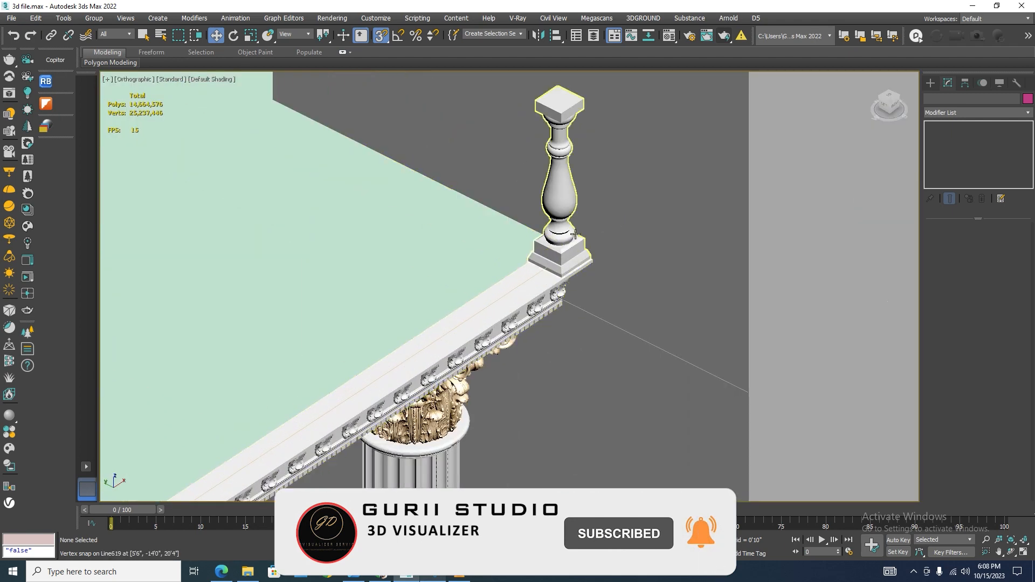
{"action": "left_click", "coordinate": [563, 244]}
{"action": "scroll", "coordinate": [563, 244], "scroll_direction": "down", "scroll_amount": 5}
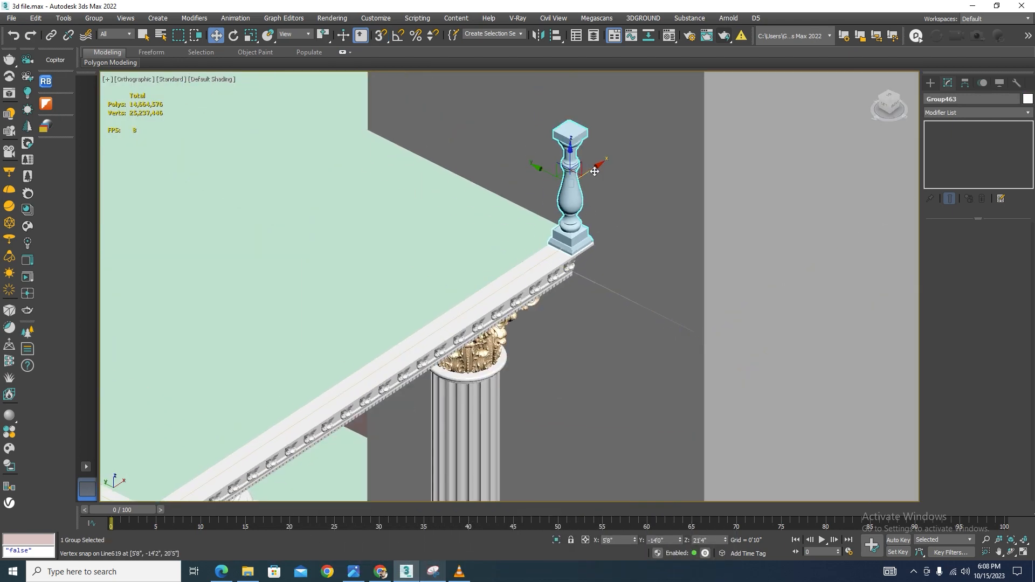
{"action": "left_click_drag", "start_coordinate": [576, 172], "coordinate": [580, 172]}
{"action": "scroll", "coordinate": [599, 199], "scroll_direction": "down", "scroll_amount": 4}
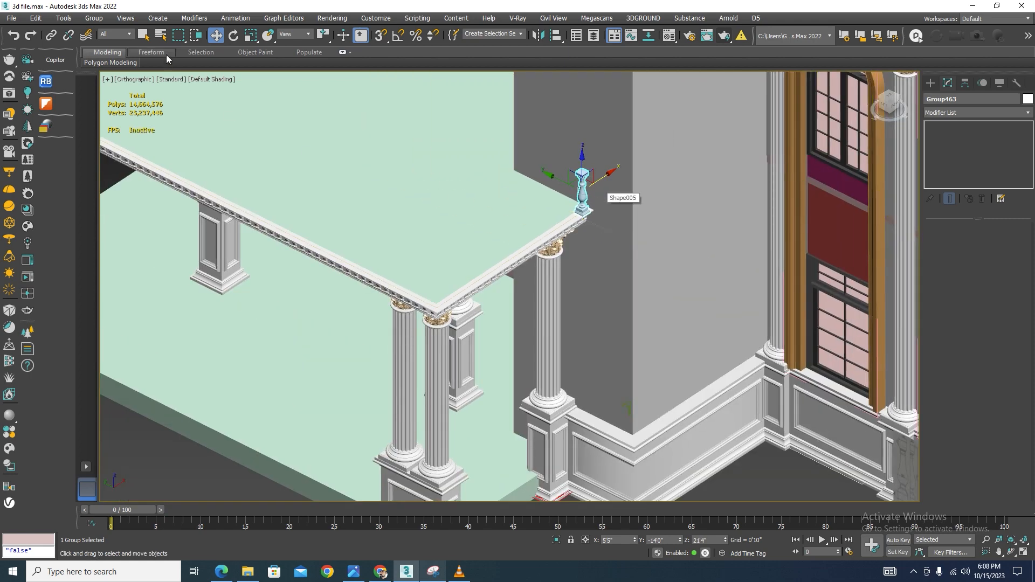
{"action": "left_click", "coordinate": [64, 18]}
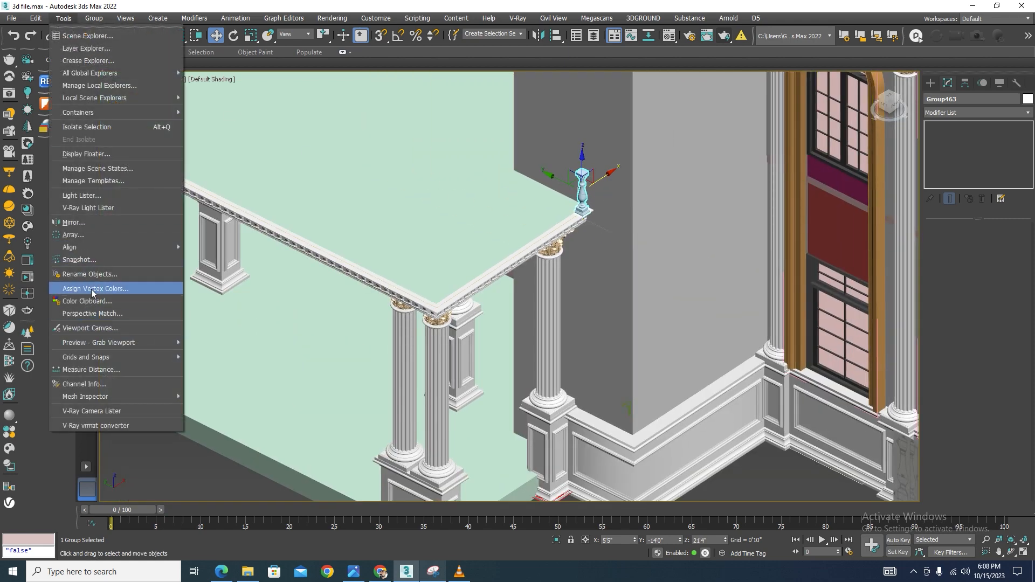
{"action": "mouse_move", "coordinate": [99, 248]}
{"action": "left_click", "coordinate": [222, 272]}
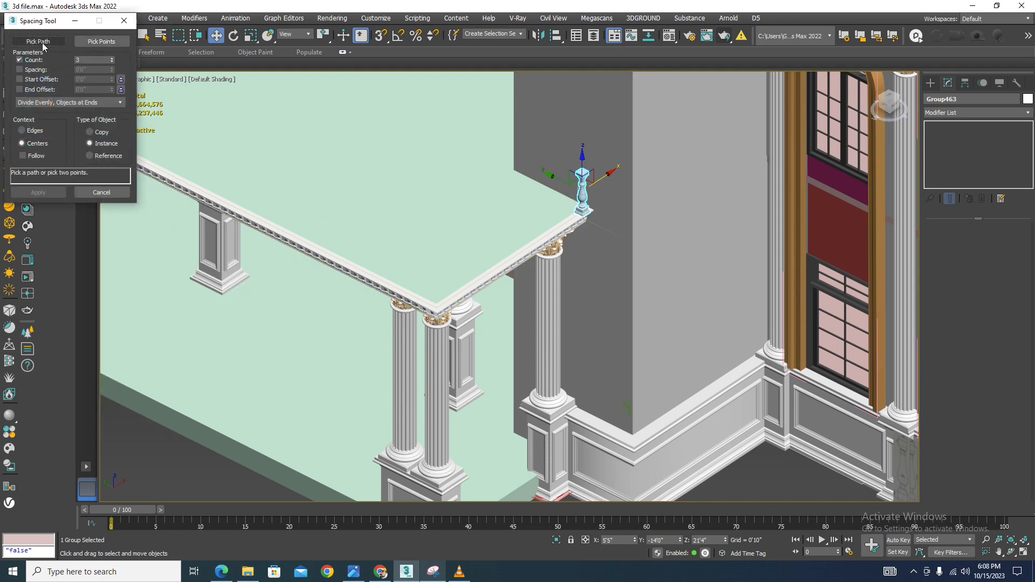
Pick the slab edge line as the path for spacing the baluster
{"action": "left_click", "coordinate": [43, 43]}
{"action": "scroll", "coordinate": [548, 226], "scroll_direction": "up", "scroll_amount": 6}
{"action": "left_click", "coordinate": [552, 231]}
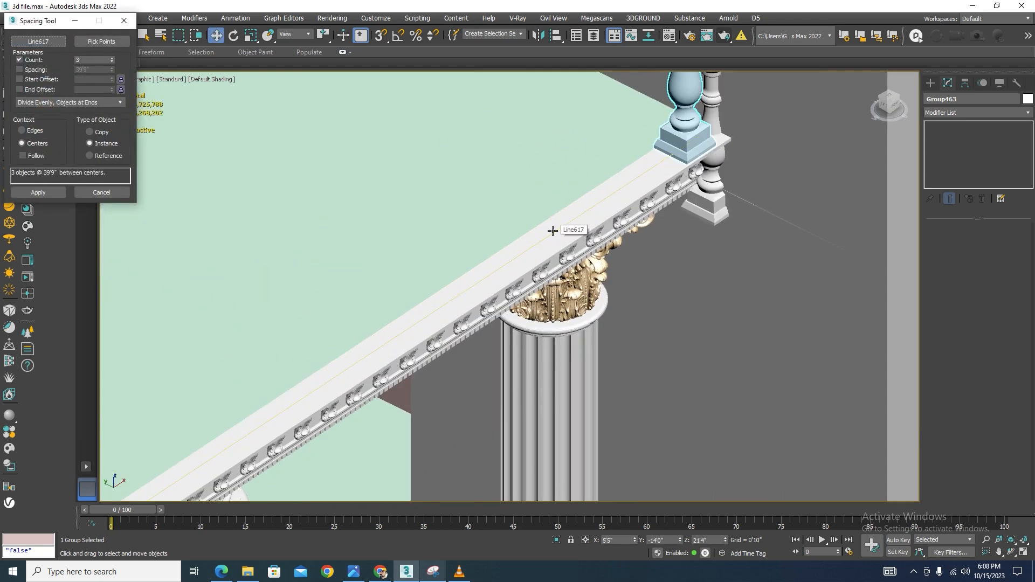
{"action": "scroll", "coordinate": [552, 230], "scroll_direction": "down", "scroll_amount": 6}
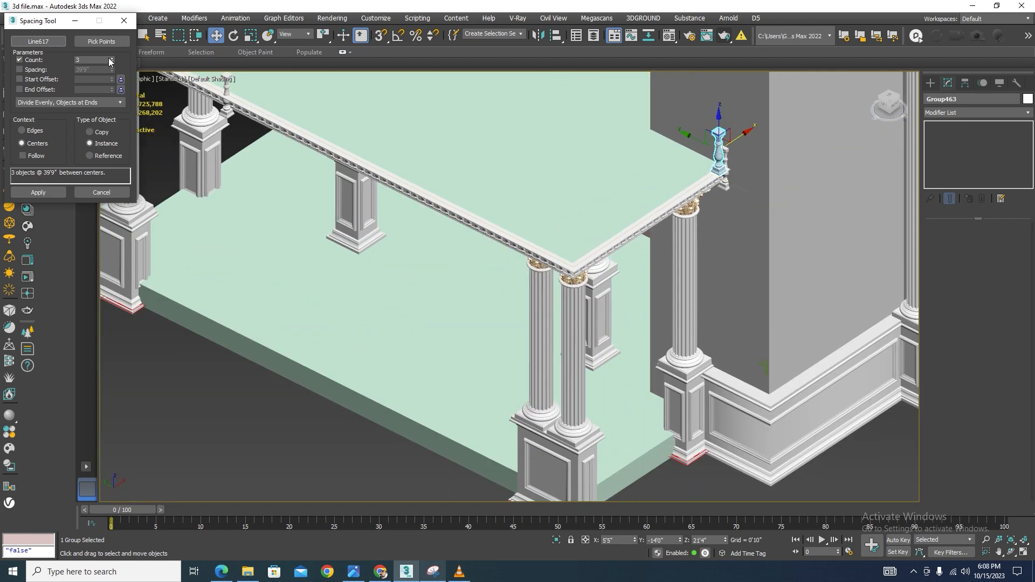
Set the number of spaced balusters along the path to 43
{"action": "left_click", "coordinate": [111, 59]}
{"action": "left_click", "coordinate": [112, 59]}
{"action": "left_click", "coordinate": [111, 60]}
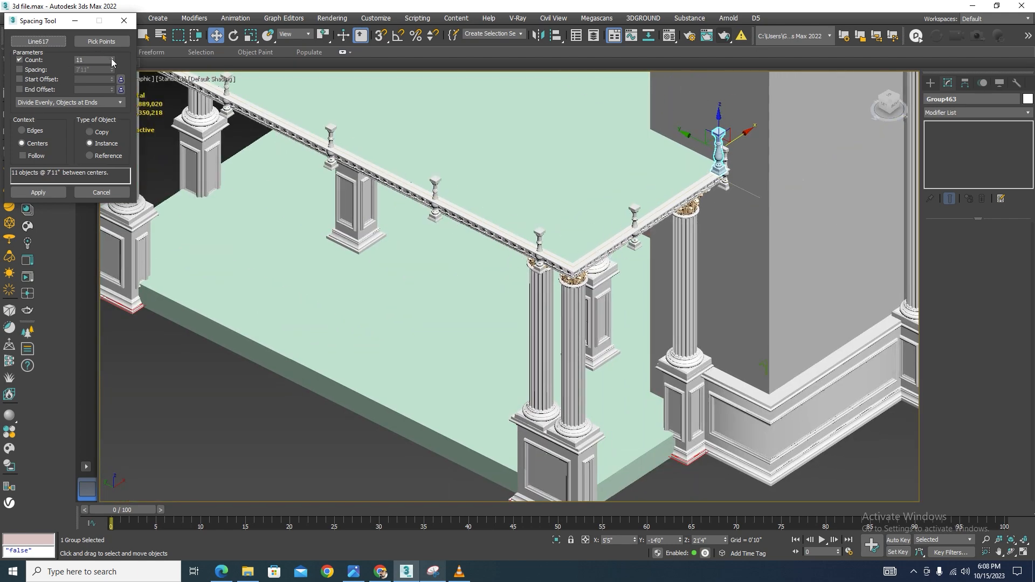
{"action": "left_click", "coordinate": [112, 59]}
{"action": "left_click", "coordinate": [111, 59]}
{"action": "left_click", "coordinate": [111, 59]}
{"action": "left_click", "coordinate": [112, 59]}
{"action": "left_click", "coordinate": [111, 60]}
{"action": "left_click", "coordinate": [112, 59]}
{"action": "left_click", "coordinate": [112, 59]}
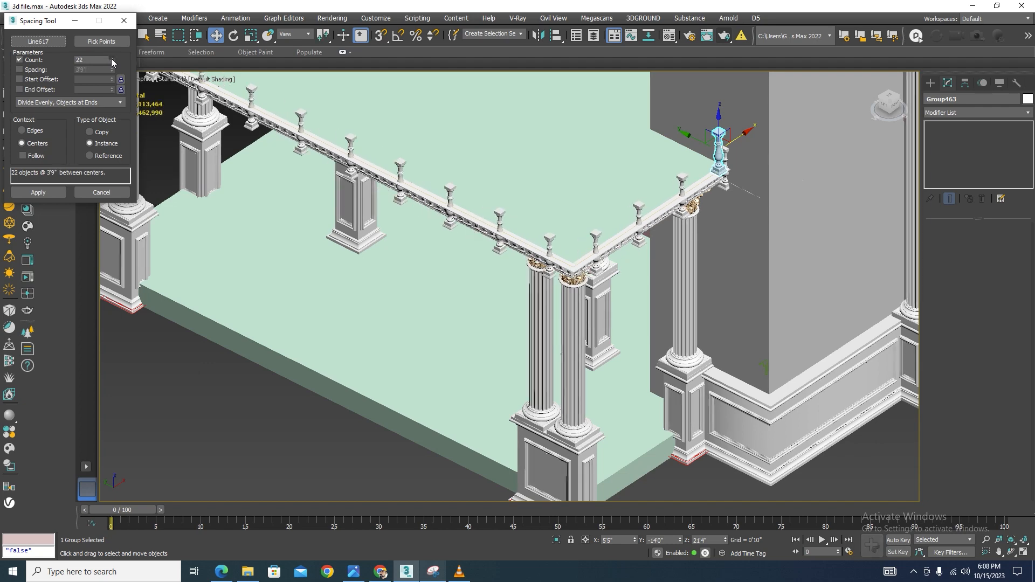
{"action": "left_click", "coordinate": [111, 60]}
{"action": "left_click", "coordinate": [112, 60]}
{"action": "left_click", "coordinate": [112, 59]}
{"action": "left_click", "coordinate": [112, 59]}
{"action": "left_click", "coordinate": [111, 60]}
{"action": "left_click", "coordinate": [112, 59]}
{"action": "left_click", "coordinate": [112, 59]}
{"action": "left_click", "coordinate": [112, 60]}
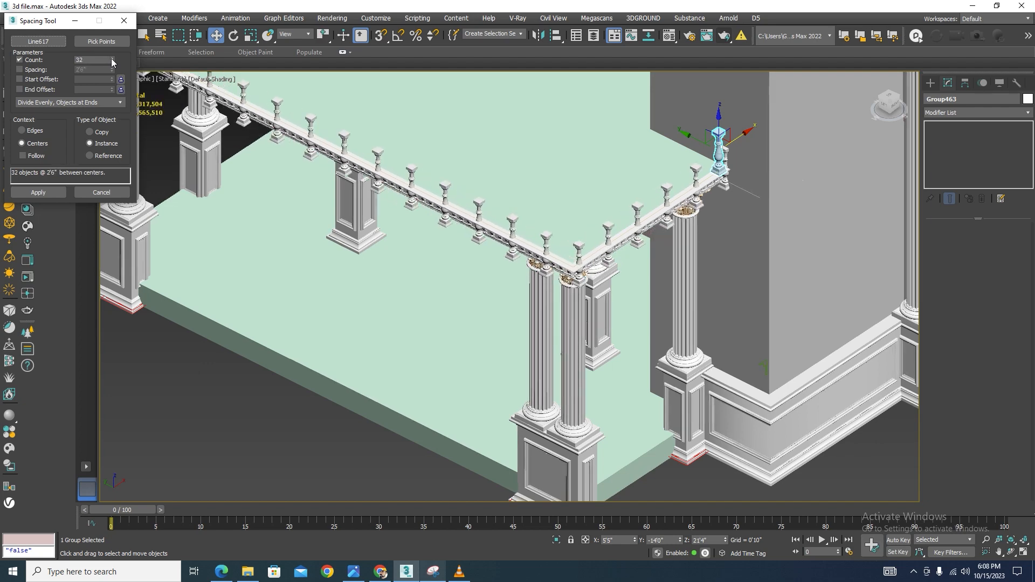
{"action": "left_click", "coordinate": [111, 60]}
{"action": "left_click", "coordinate": [112, 60]}
{"action": "left_click", "coordinate": [111, 59]}
{"action": "left_click", "coordinate": [112, 59]}
{"action": "left_click", "coordinate": [112, 59]}
{"action": "left_click", "coordinate": [112, 60]}
{"action": "left_click", "coordinate": [112, 59]}
{"action": "left_click", "coordinate": [112, 59]}
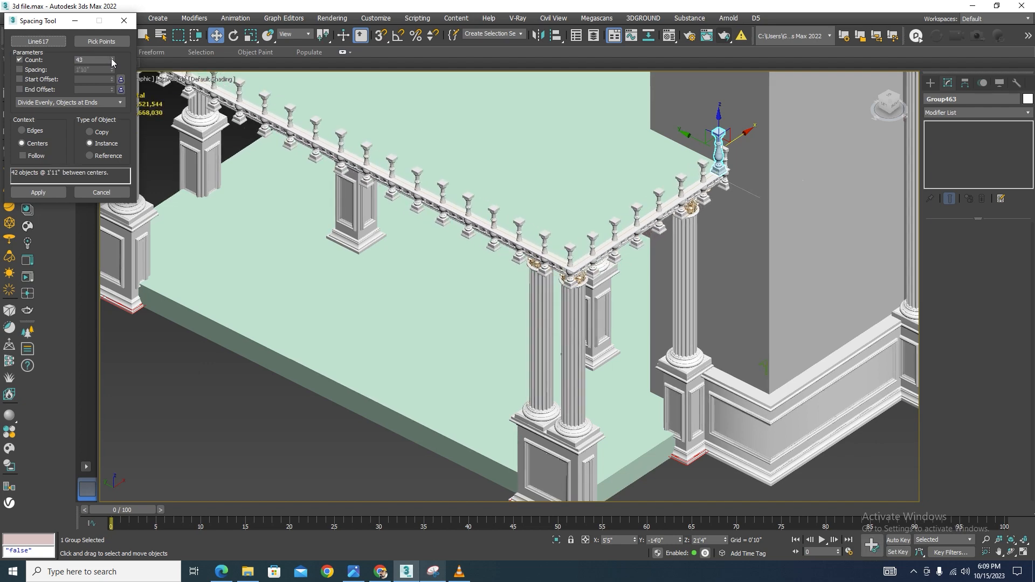
{"action": "left_click", "coordinate": [112, 60]}
{"action": "left_click", "coordinate": [111, 60]}
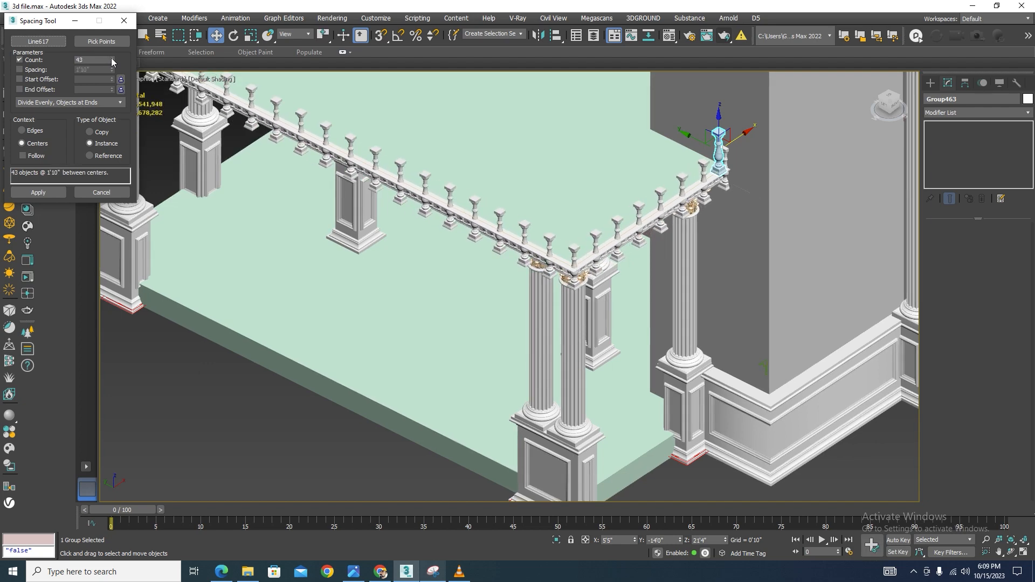
Enable Follow, apply the spacing, and close the Spacing Tool
{"action": "left_click", "coordinate": [22, 156]}
{"action": "scroll", "coordinate": [703, 226], "scroll_direction": "up", "scroll_amount": 4}
{"action": "scroll", "coordinate": [618, 216], "scroll_direction": "up", "scroll_amount": 1}
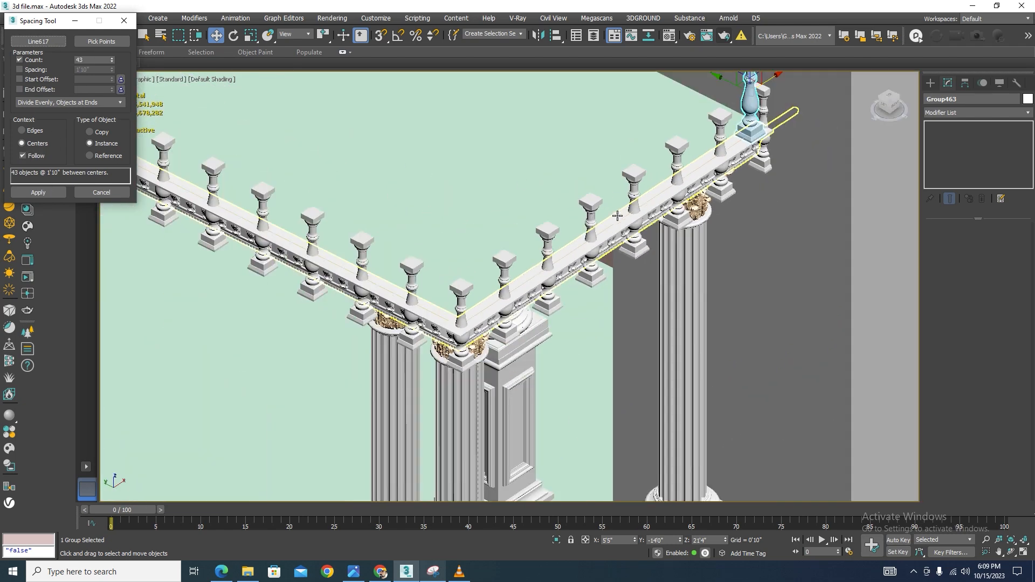
{"action": "scroll", "coordinate": [617, 216], "scroll_direction": "down", "scroll_amount": 2}
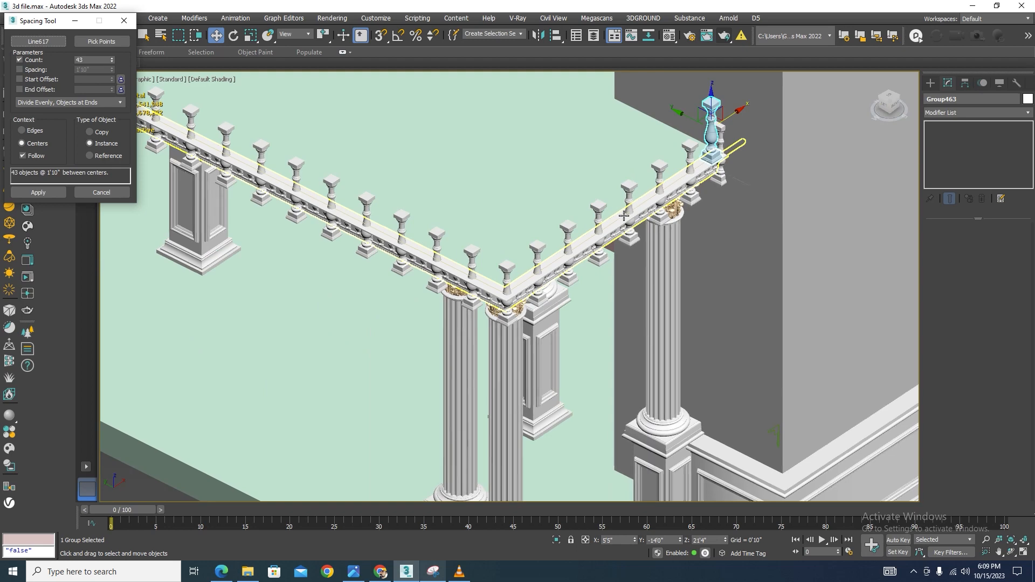
{"action": "left_click", "coordinate": [37, 192]}
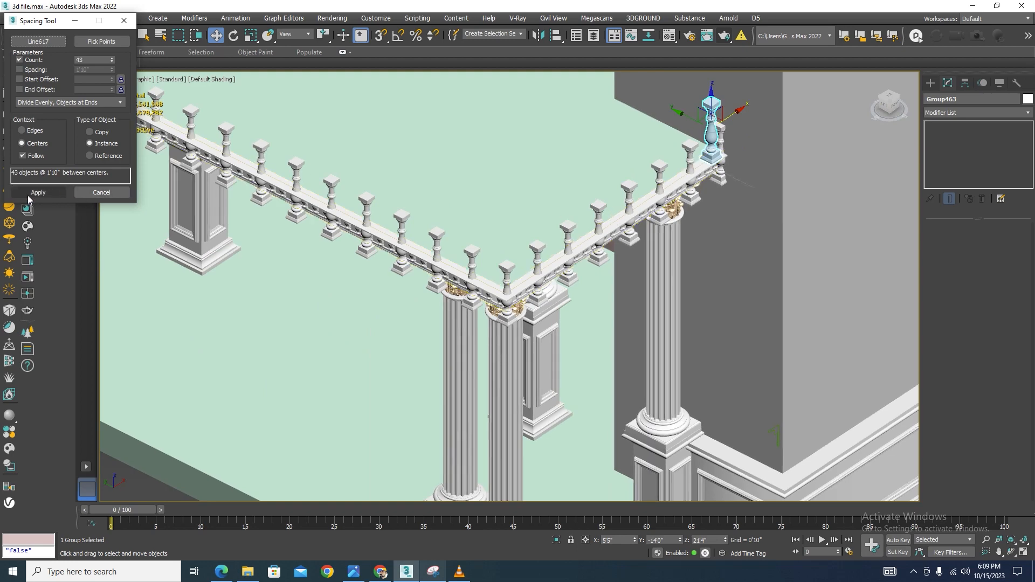
{"action": "left_click", "coordinate": [124, 21]}
Inspect the spaced balusters along the slab edge in the left and front views
{"action": "scroll", "coordinate": [640, 192], "scroll_direction": "up", "scroll_amount": 5}
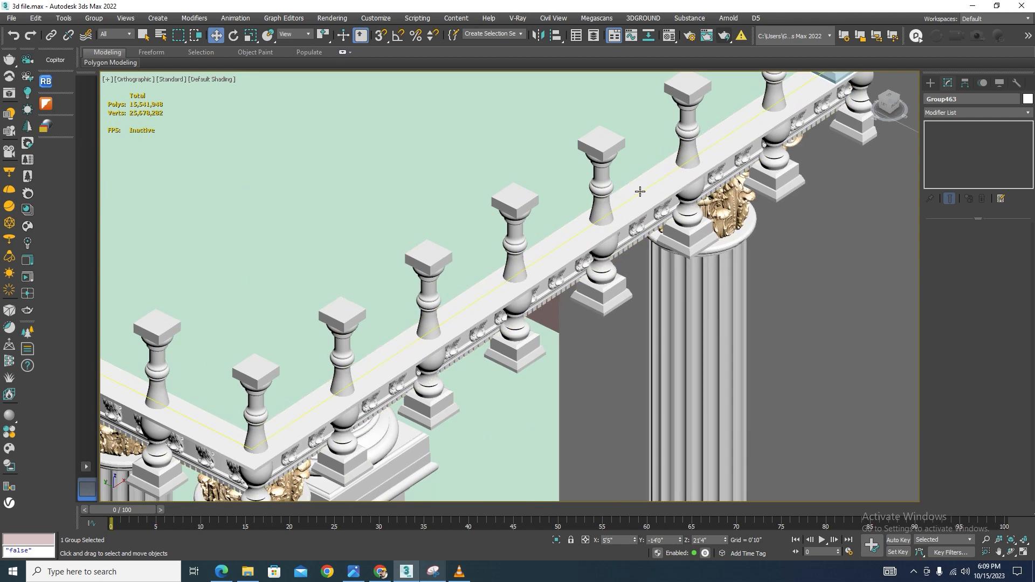
{"action": "left_click", "coordinate": [640, 192], "text": "ctrl"}
{"action": "scroll", "coordinate": [762, 176], "scroll_direction": "down", "scroll_amount": 5}
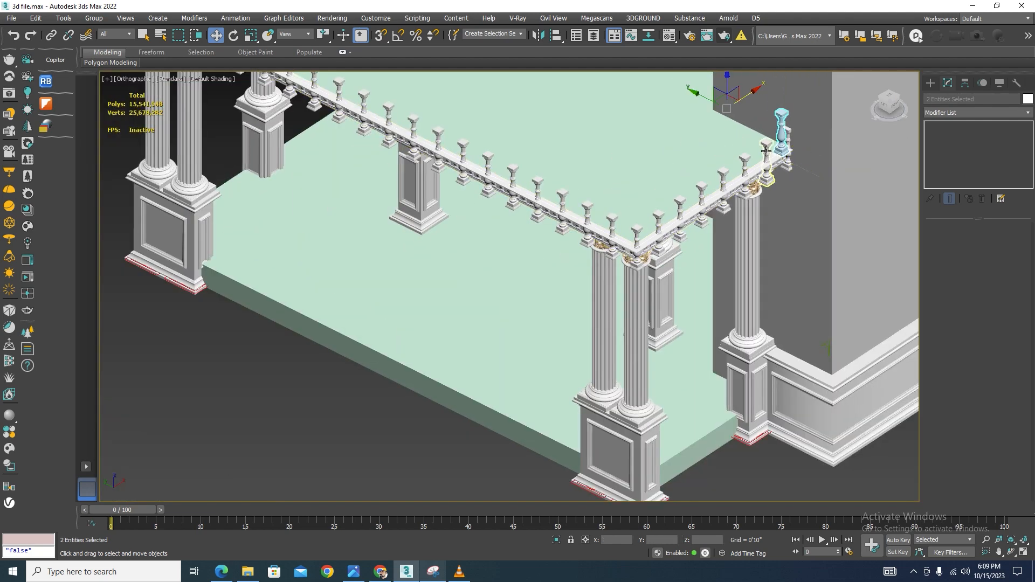
{"action": "key", "text": "l"}
{"action": "scroll", "coordinate": [697, 312], "scroll_direction": "down", "scroll_amount": 4}
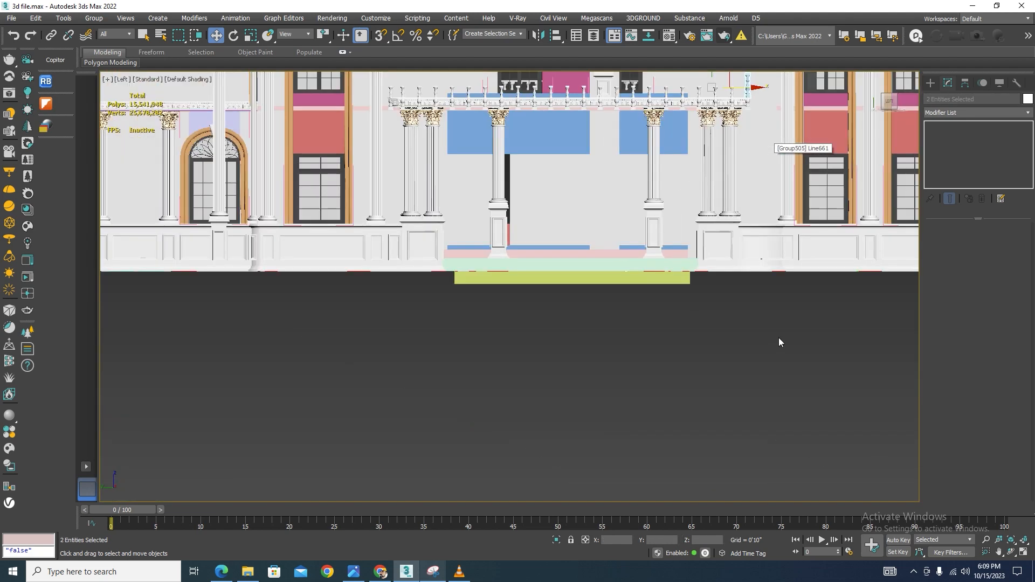
{"action": "scroll", "coordinate": [697, 312], "scroll_direction": "down", "scroll_amount": 2}
{"action": "key", "text": "z"}
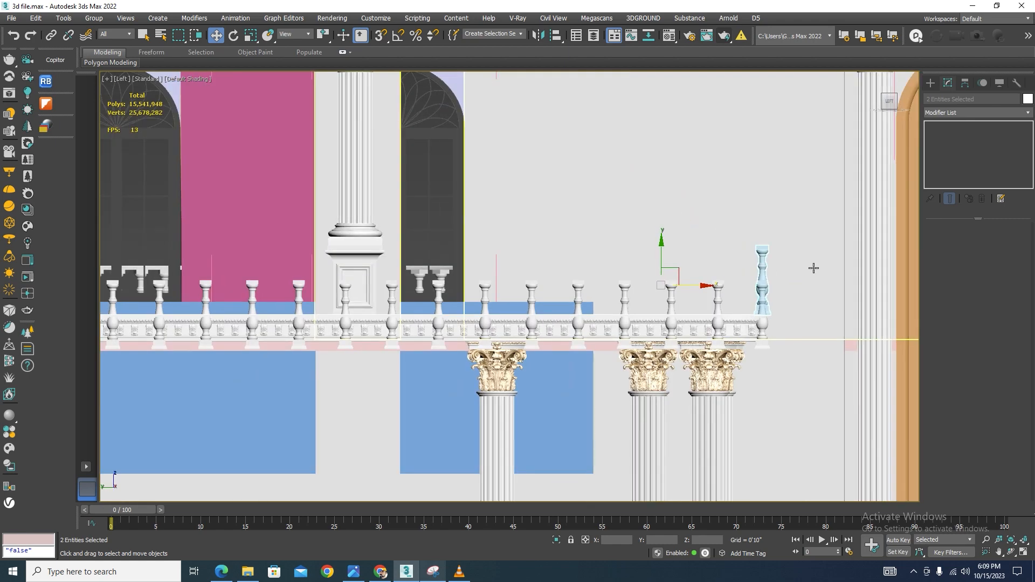
{"action": "key", "text": "F3"}
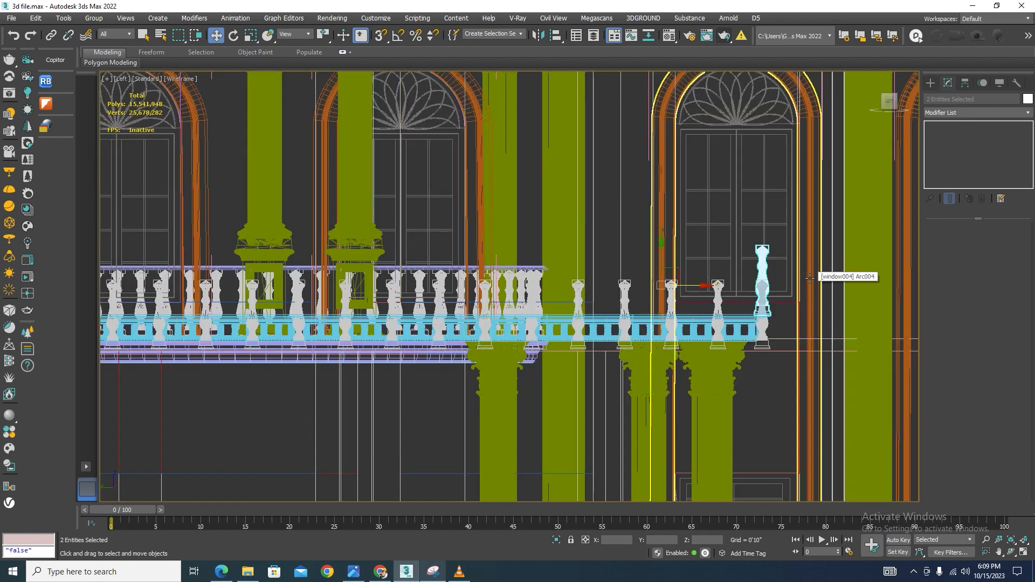
{"action": "left_click", "coordinate": [780, 297]}
{"action": "scroll", "coordinate": [781, 297], "scroll_direction": "down", "scroll_amount": 3}
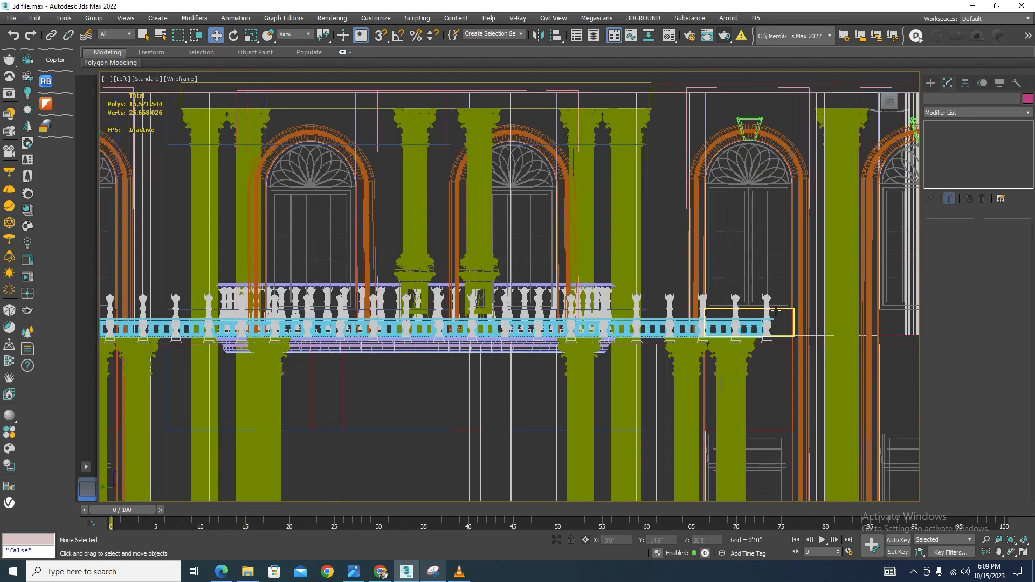
{"action": "scroll", "coordinate": [783, 323], "scroll_direction": "up", "scroll_amount": 3}
{"action": "scroll", "coordinate": [784, 293], "scroll_direction": "down", "scroll_amount": 2}
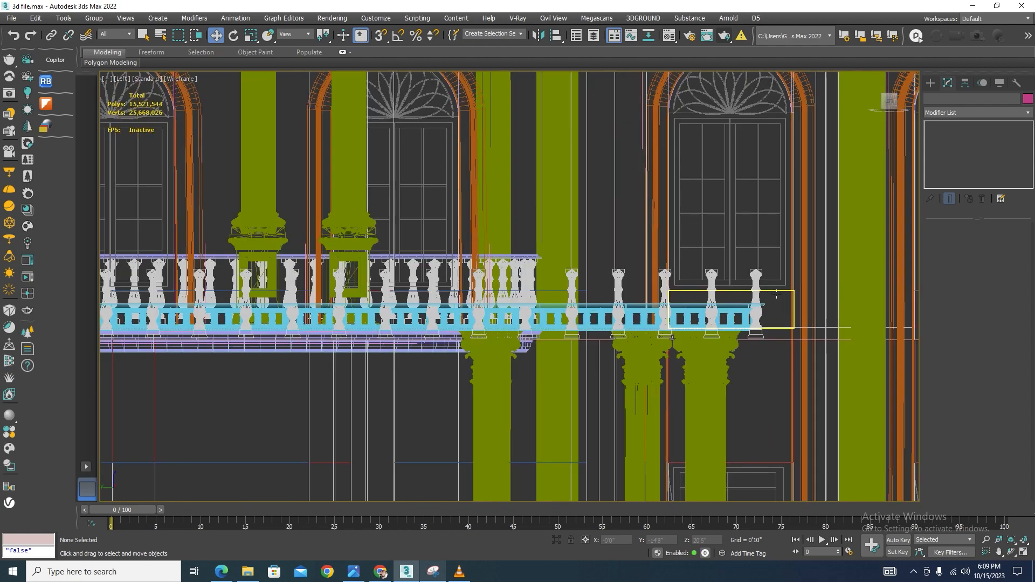
{"action": "key", "text": "F3"}
{"action": "middle_click_drag", "start_coordinate": [780, 298], "coordinate": [880, 290], "text": "alt"}
{"action": "key", "text": "f"}
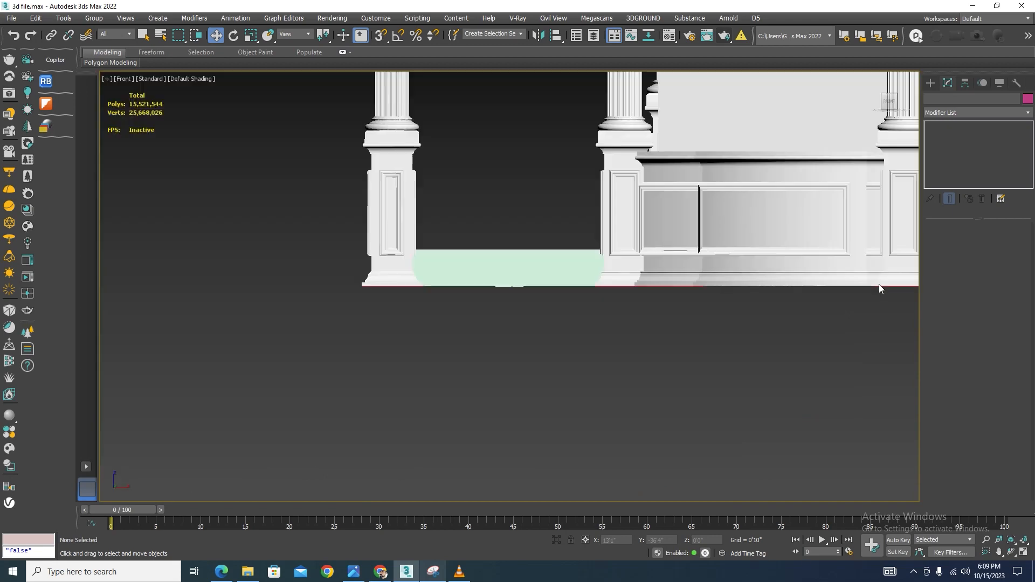
Select all the spaced balusters together with the cornice beneath them and isolate the selection
{"action": "scroll", "coordinate": [879, 283], "scroll_direction": "down", "scroll_amount": 6}
{"action": "scroll", "coordinate": [715, 208], "scroll_direction": "up", "scroll_amount": 10}
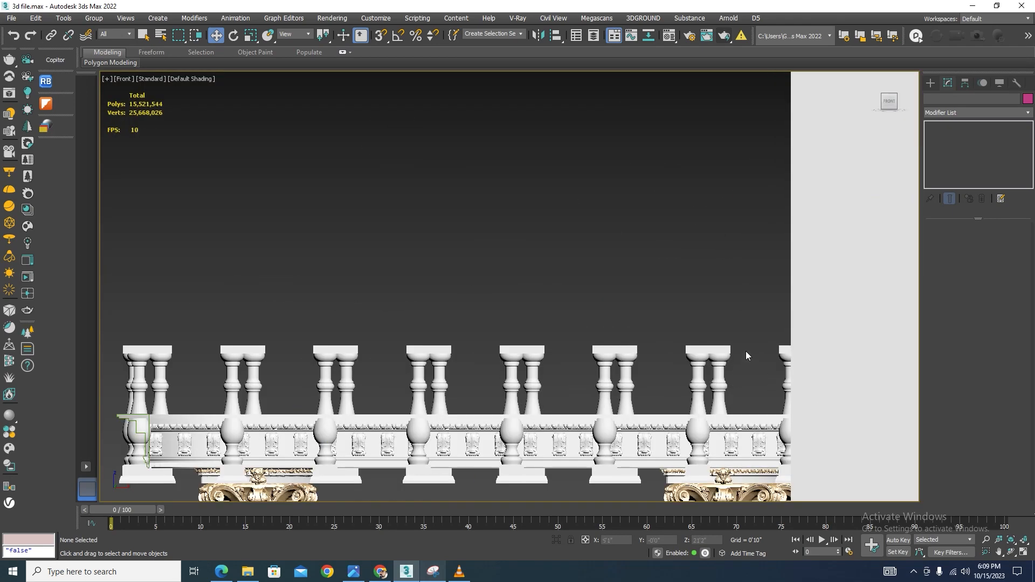
{"action": "left_click_drag", "start_coordinate": [308, 341], "coordinate": [309, 339]}
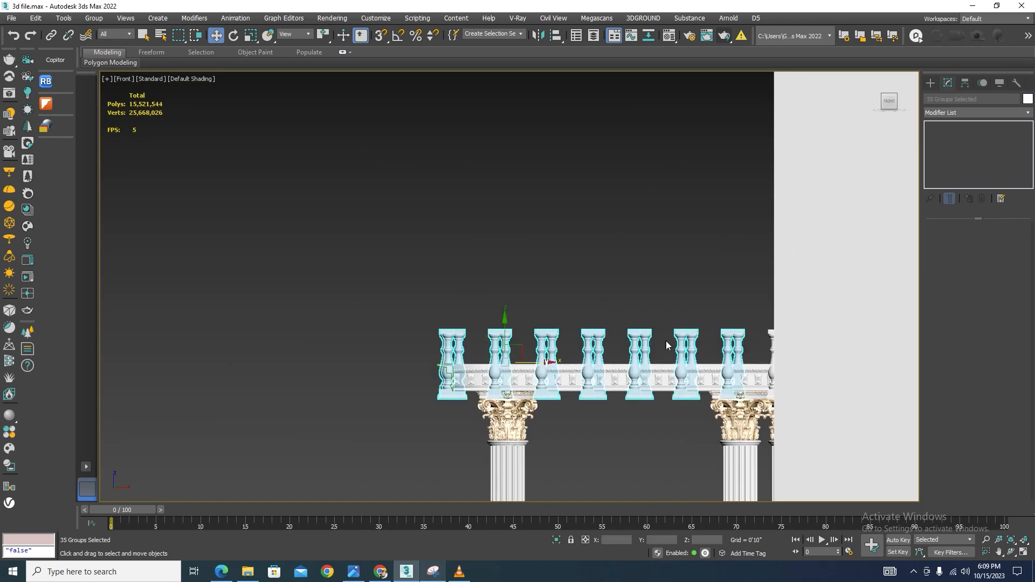
{"action": "scroll", "coordinate": [794, 344], "scroll_direction": "up", "scroll_amount": 5}
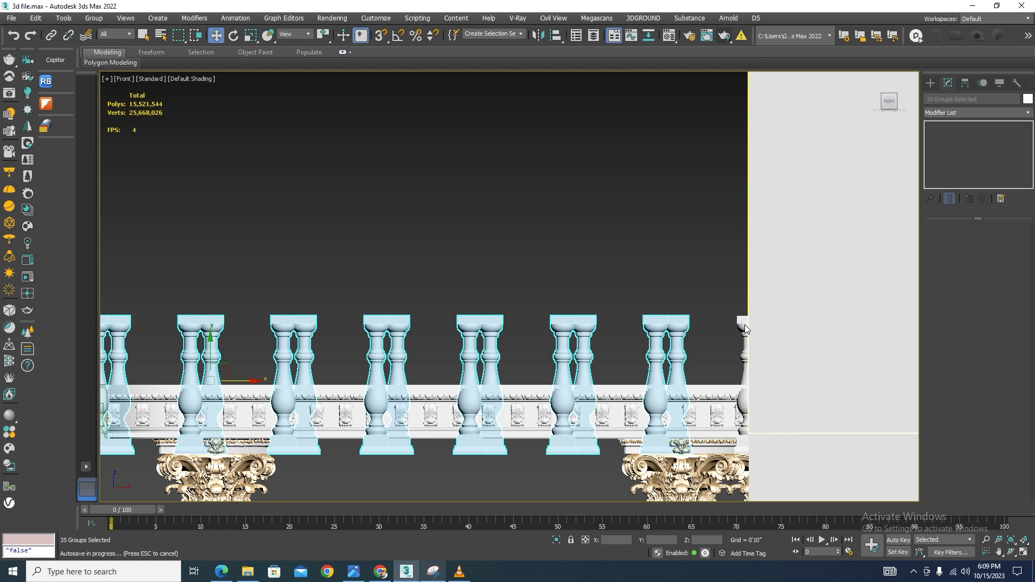
{"action": "left_click", "coordinate": [743, 322], "text": "ctrl"}
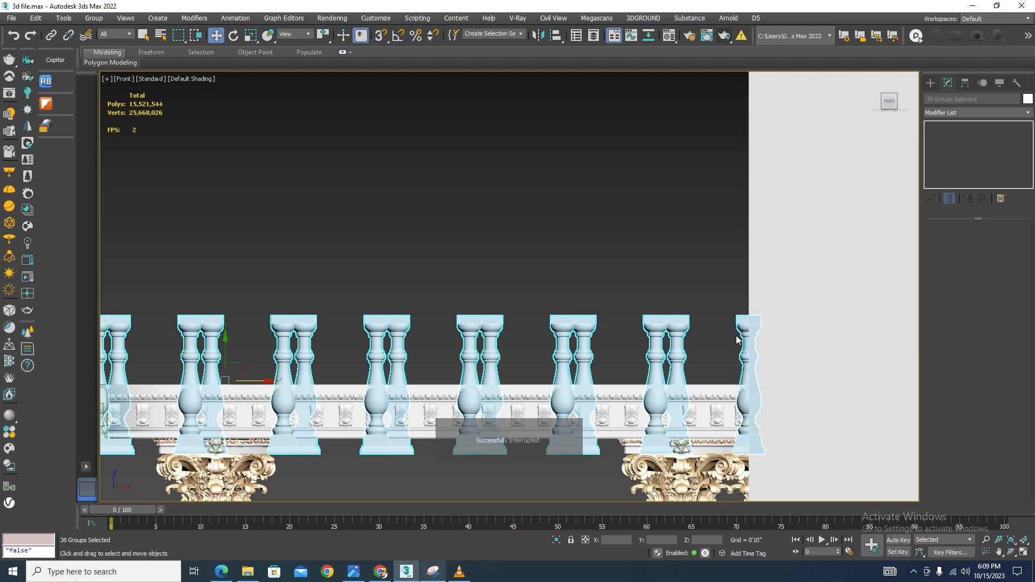
{"action": "scroll", "coordinate": [723, 316], "scroll_direction": "down", "scroll_amount": 5}
{"action": "middle_click_drag", "start_coordinate": [721, 317], "coordinate": [740, 337], "text": "alt"}
{"action": "scroll", "coordinate": [739, 337], "scroll_direction": "up", "scroll_amount": 5}
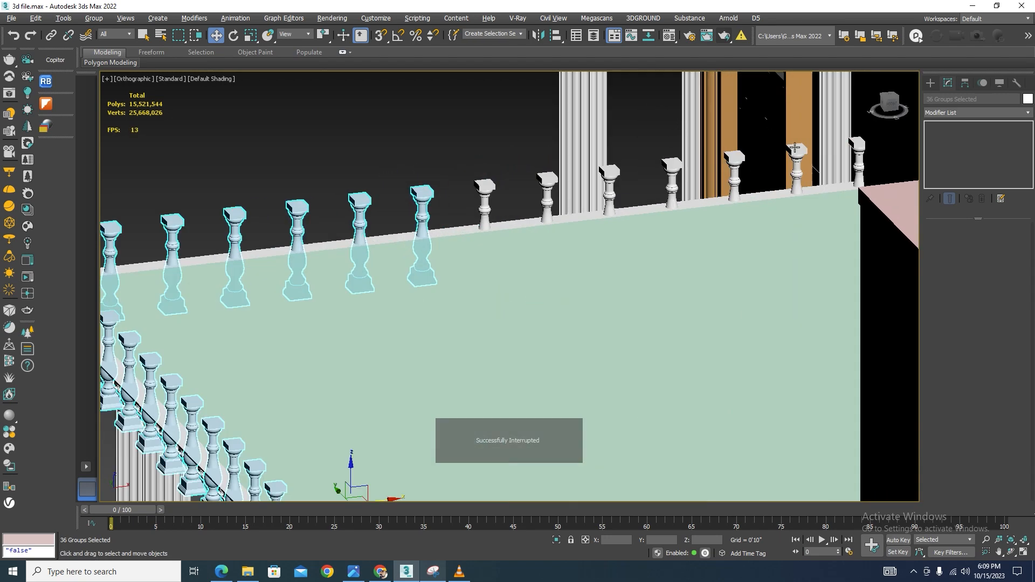
{"action": "left_click", "coordinate": [882, 171], "text": "ctrl"}
{"action": "left_click", "coordinate": [798, 184], "text": "ctrl"}
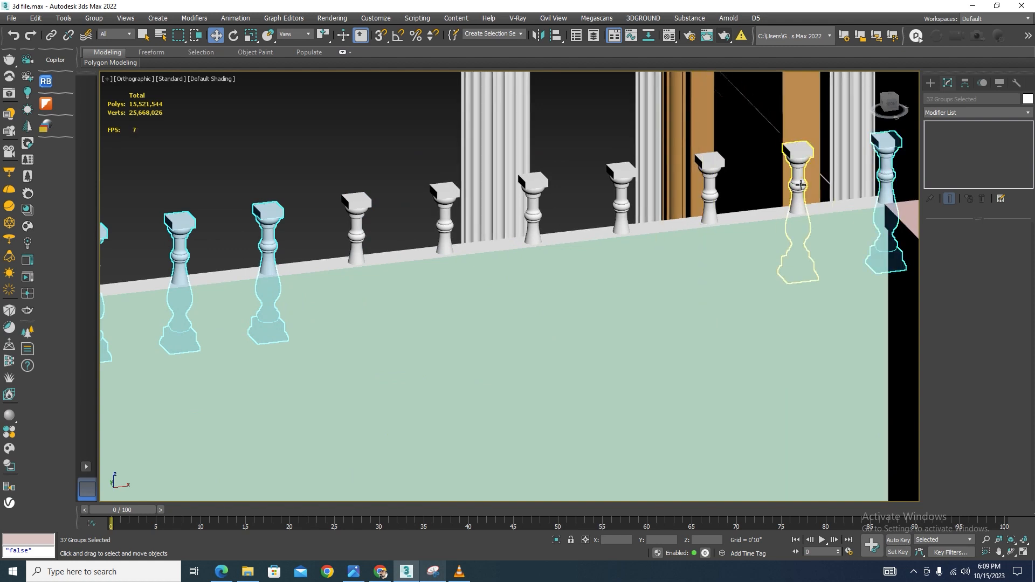
{"action": "left_click", "coordinate": [710, 194], "text": "ctrl"}
{"action": "left_click", "coordinate": [621, 197], "text": "ctrl"}
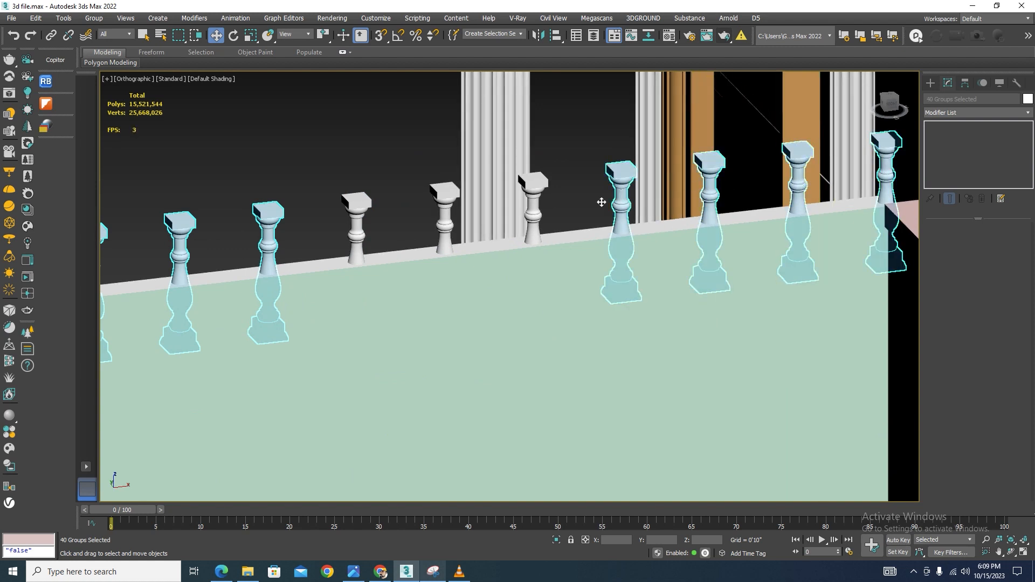
{"action": "left_click", "coordinate": [534, 206], "text": "ctrl"}
{"action": "left_click", "coordinate": [444, 215], "text": "ctrl"}
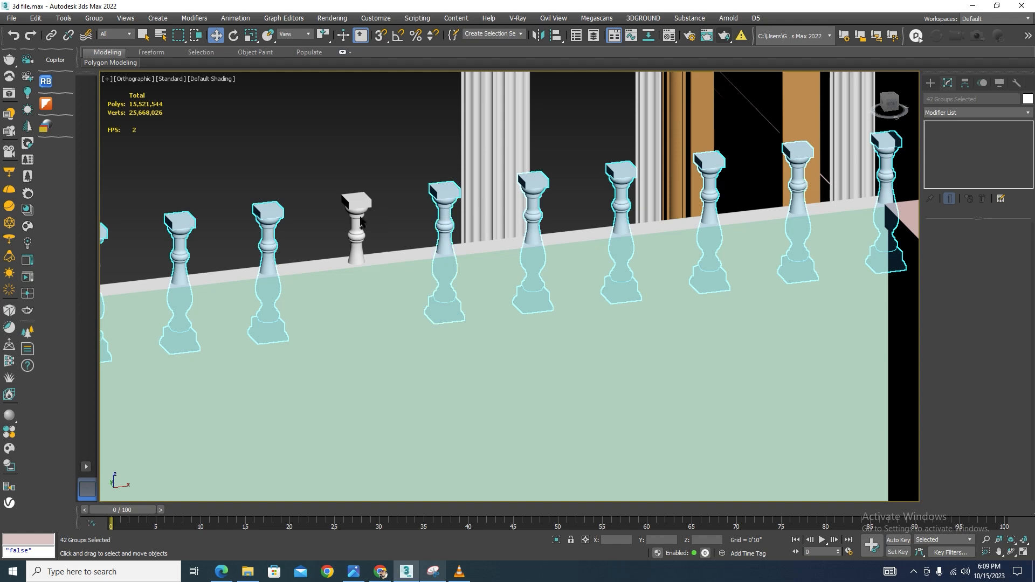
{"action": "left_click", "coordinate": [360, 222], "text": "ctrl"}
{"action": "scroll", "coordinate": [399, 191], "scroll_direction": "down", "scroll_amount": 6}
{"action": "scroll", "coordinate": [551, 378], "scroll_direction": "up", "scroll_amount": 6}
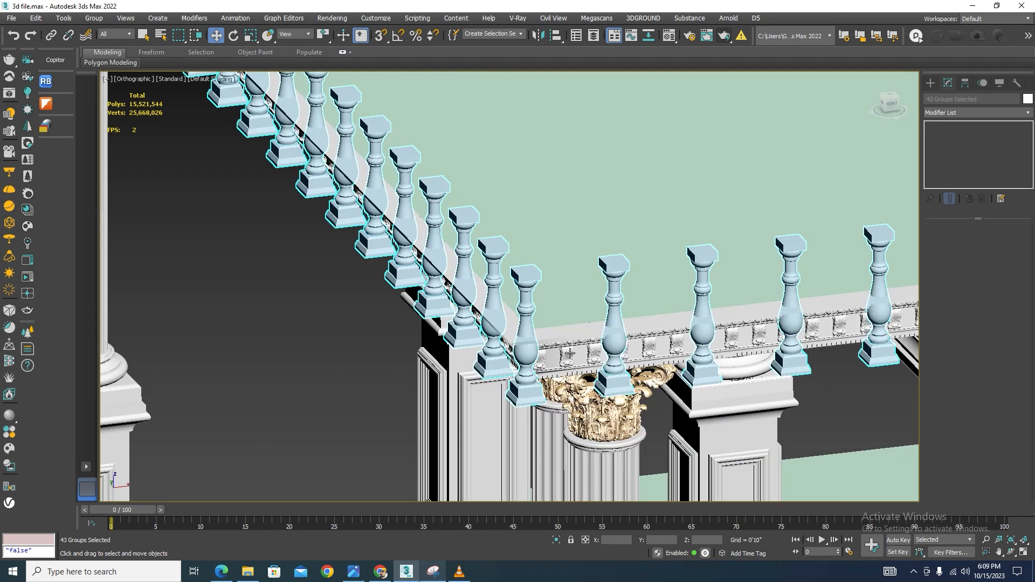
{"action": "left_click", "coordinate": [558, 373], "text": "ctrl"}
{"action": "left_click", "coordinate": [557, 540]}
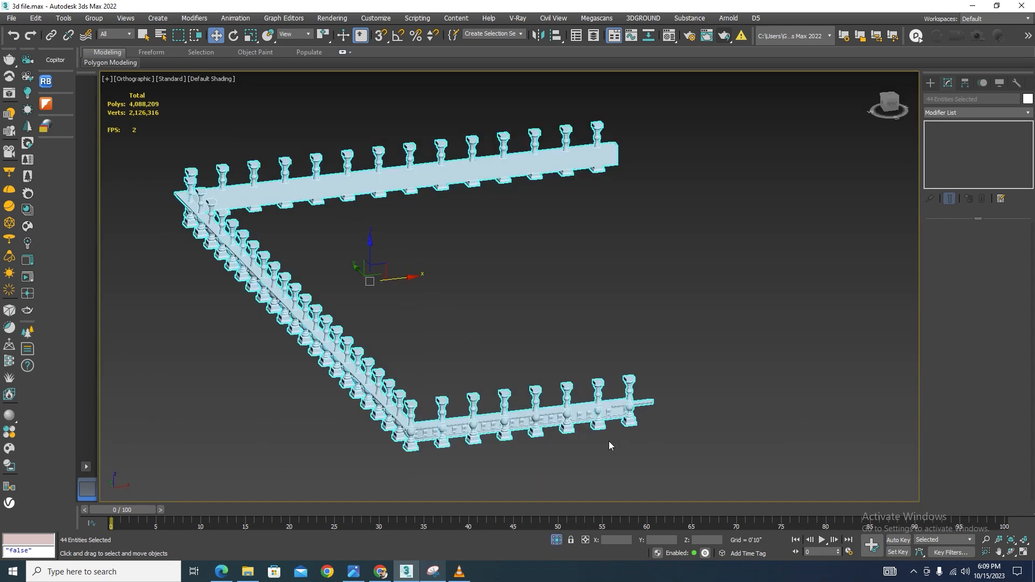
In the left view, move the balusters down with vertex snapping so they sit on top of the cornice
{"action": "key", "text": "l"}
{"action": "key", "text": "z"}
{"action": "left_click_drag", "start_coordinate": [646, 212], "coordinate": [621, 335], "text": "alt"}
{"action": "scroll", "coordinate": [653, 304], "scroll_direction": "down", "scroll_amount": 6}
{"action": "left_click_drag", "start_coordinate": [557, 288], "coordinate": [568, 248]}
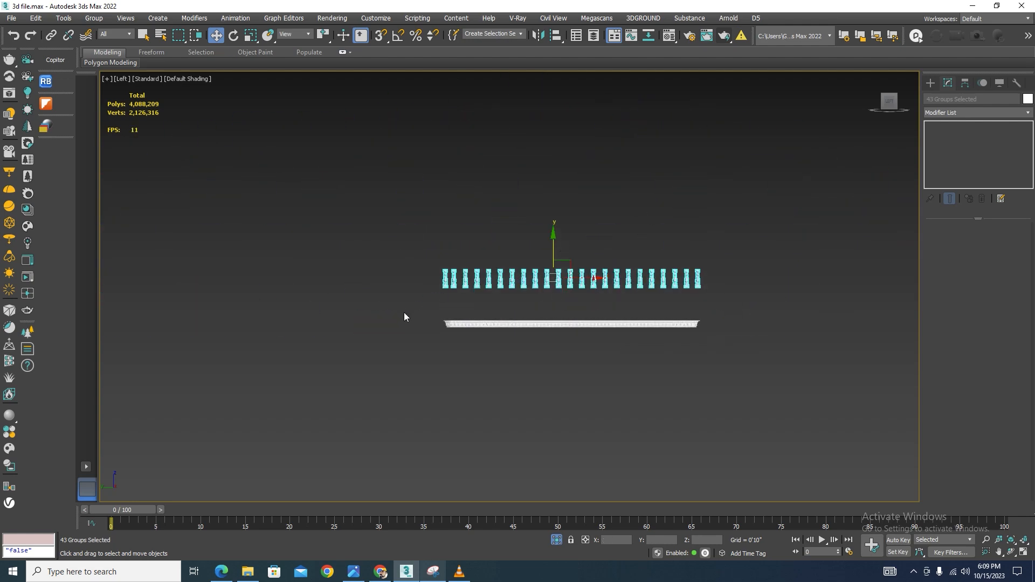
{"action": "scroll", "coordinate": [405, 313], "scroll_direction": "up", "scroll_amount": 8}
{"action": "key", "text": "s"}
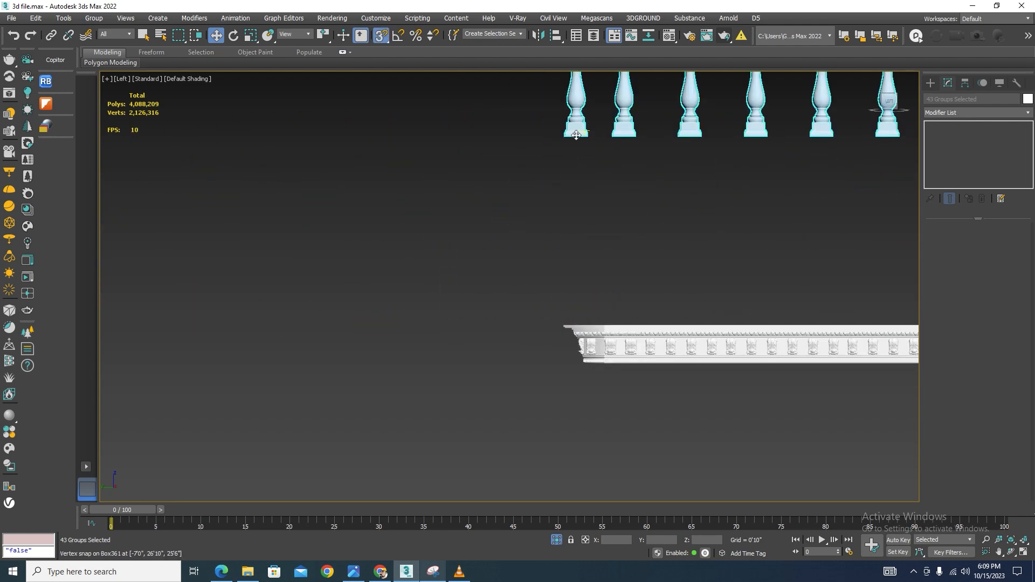
{"action": "left_click_drag", "start_coordinate": [586, 136], "coordinate": [565, 321]}
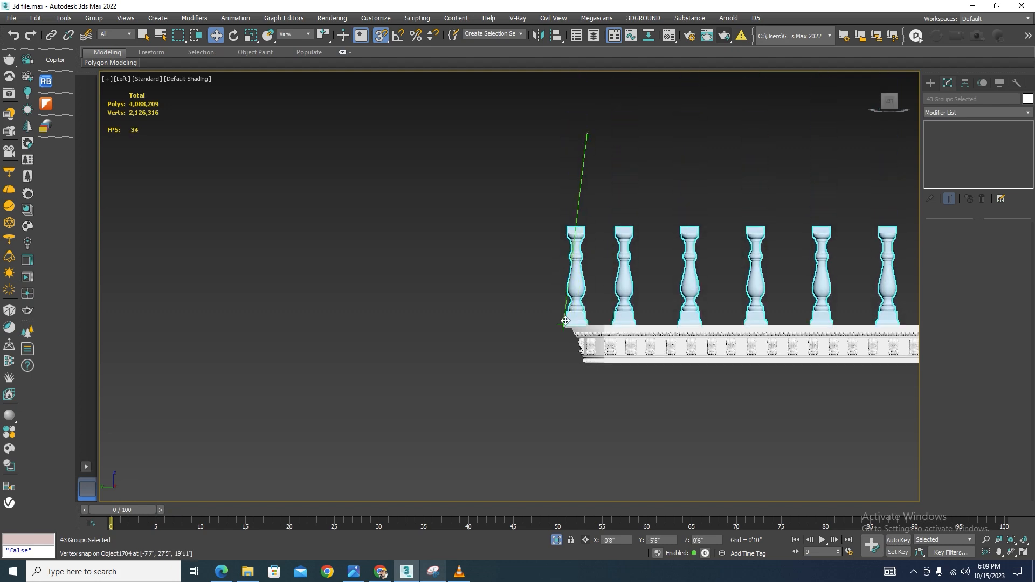
Exit isolation and inspect how the balusters sit on the cornice along the slab edge in wireframe
{"action": "scroll", "coordinate": [620, 270], "scroll_direction": "down", "scroll_amount": 8}
{"action": "middle_click_drag", "start_coordinate": [760, 306], "coordinate": [683, 351], "text": "alt"}
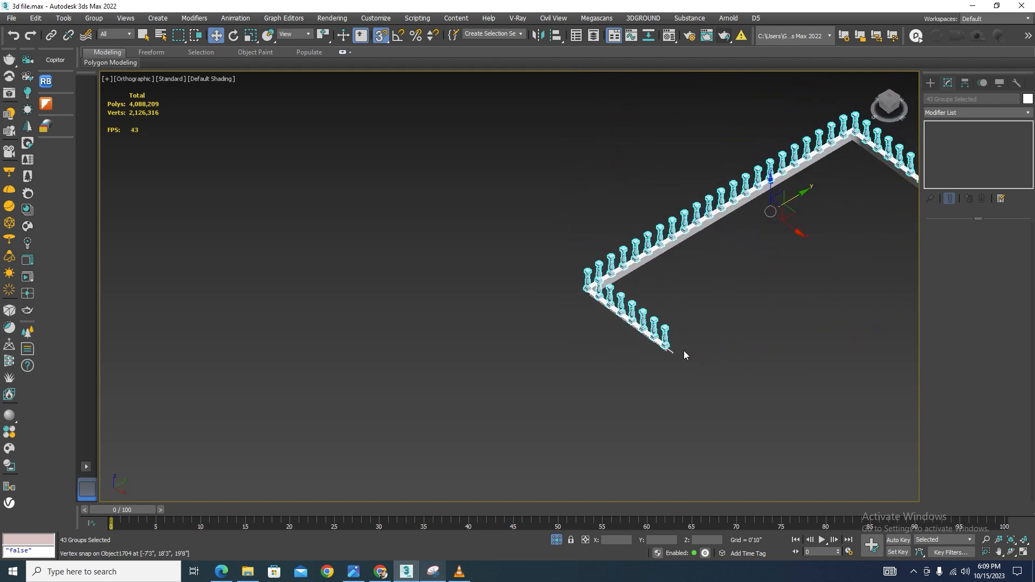
{"action": "left_click", "coordinate": [833, 274]}
{"action": "scroll", "coordinate": [833, 273], "scroll_direction": "up", "scroll_amount": 6}
{"action": "scroll", "coordinate": [706, 272], "scroll_direction": "down", "scroll_amount": 9}
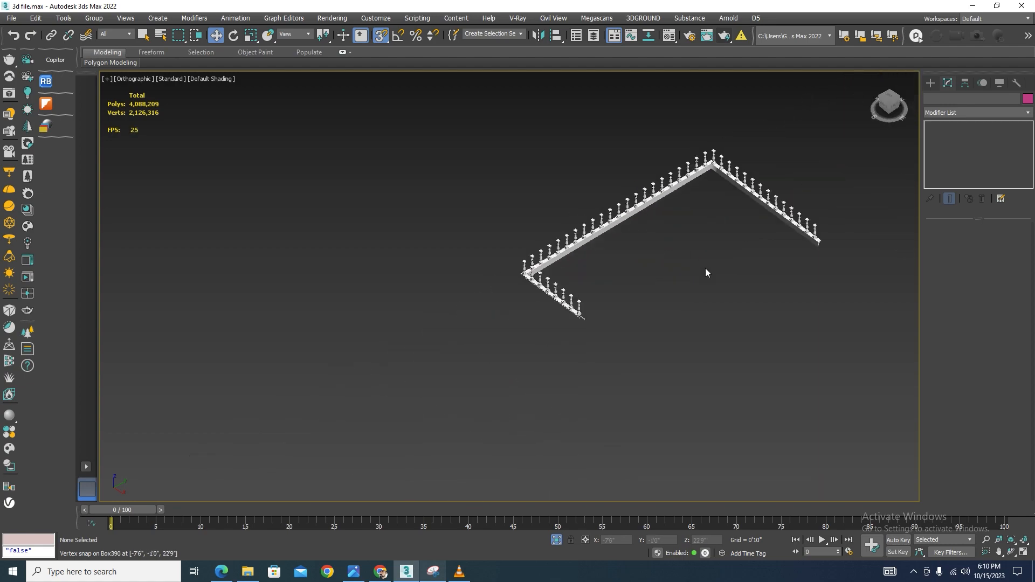
{"action": "left_click_drag", "start_coordinate": [840, 154], "coordinate": [435, 392]}
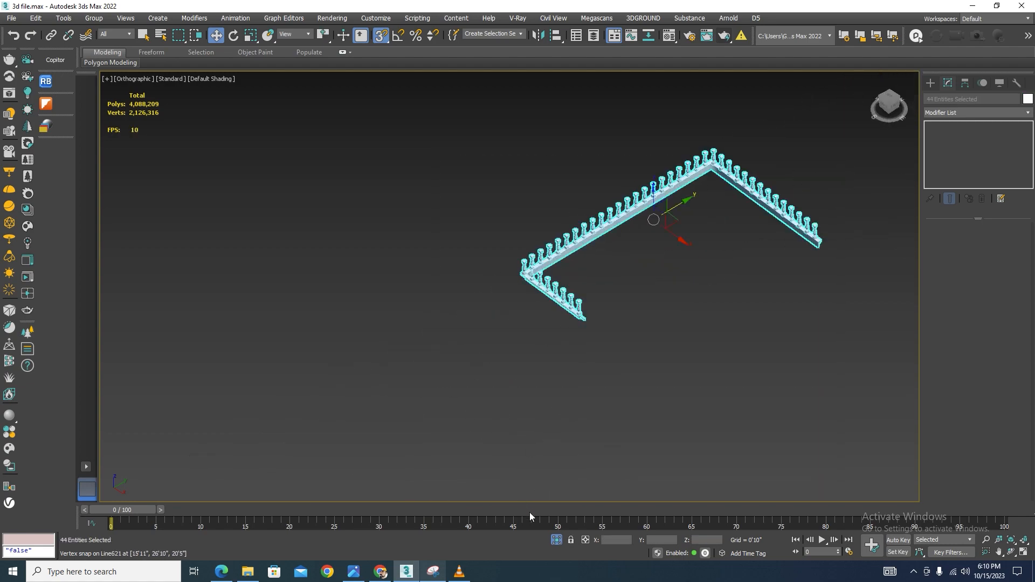
{"action": "left_click", "coordinate": [557, 540]}
{"action": "scroll", "coordinate": [620, 280], "scroll_direction": "up", "scroll_amount": 10}
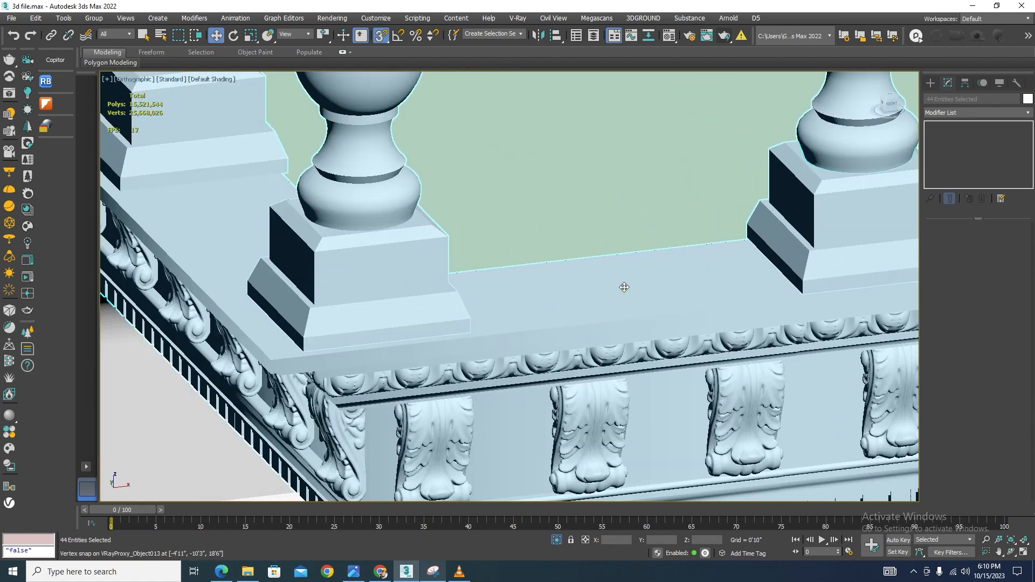
{"action": "key", "text": "F3"}
{"action": "scroll", "coordinate": [625, 281], "scroll_direction": "down", "scroll_amount": 6}
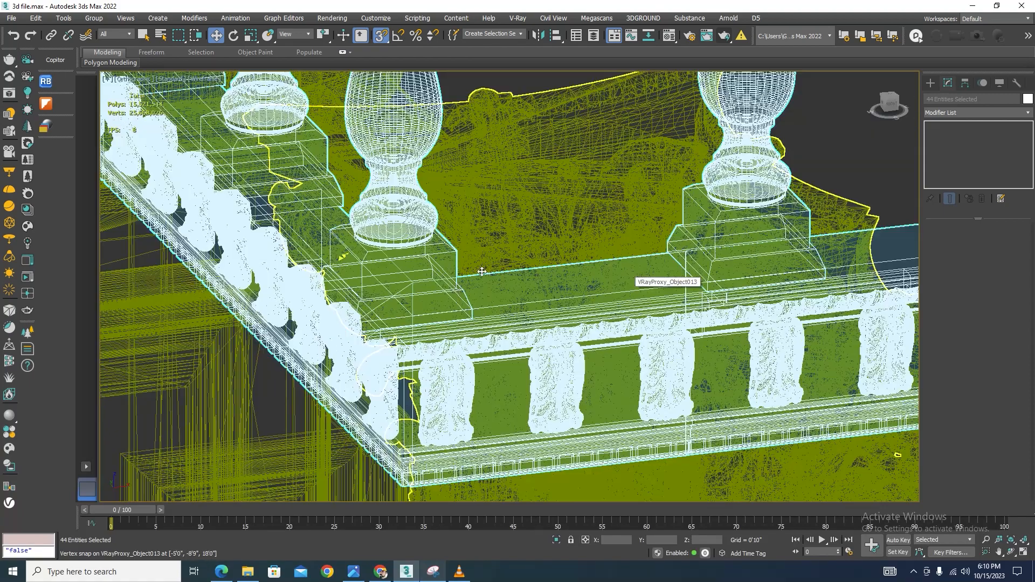
{"action": "scroll", "coordinate": [595, 263], "scroll_direction": "down", "scroll_amount": 4}
{"action": "middle_click_drag", "start_coordinate": [706, 301], "coordinate": [723, 329], "text": "alt"}
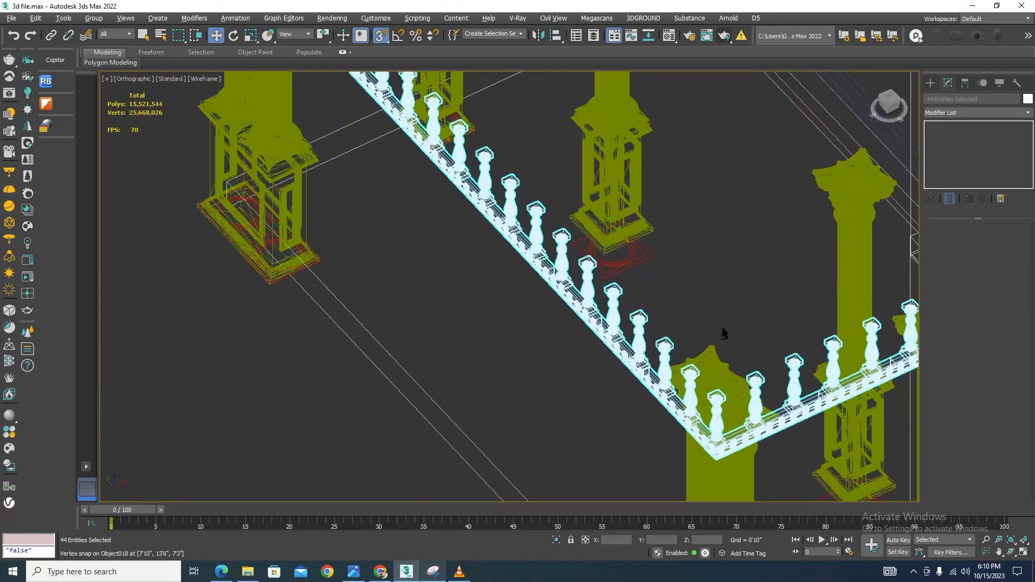
{"action": "scroll", "coordinate": [849, 384], "scroll_direction": "up", "scroll_amount": 8}
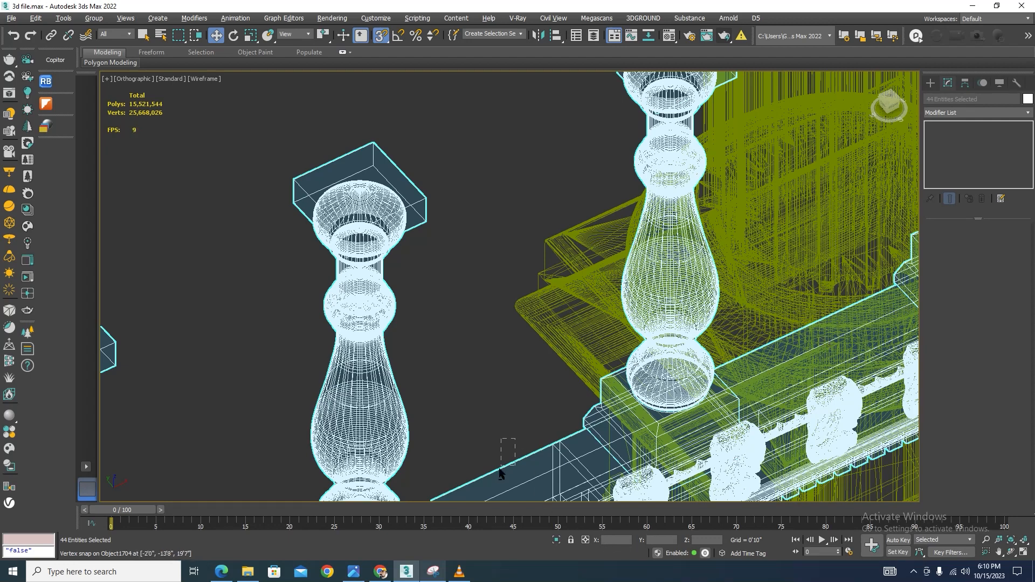
Isolate the spaced balusters and review them in shaded view from several angles
{"action": "left_click_drag", "start_coordinate": [499, 474], "coordinate": [497, 476], "text": "alt"}
{"action": "left_click", "coordinate": [557, 540]}
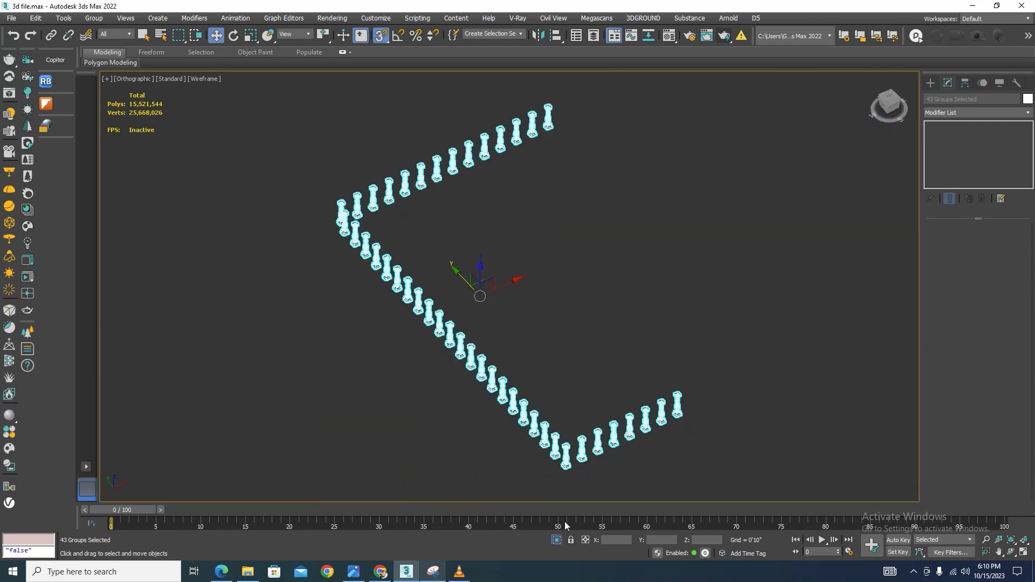
{"action": "left_click", "coordinate": [717, 445]}
{"action": "scroll", "coordinate": [654, 419], "scroll_direction": "up", "scroll_amount": 6}
{"action": "key", "text": "F3"}
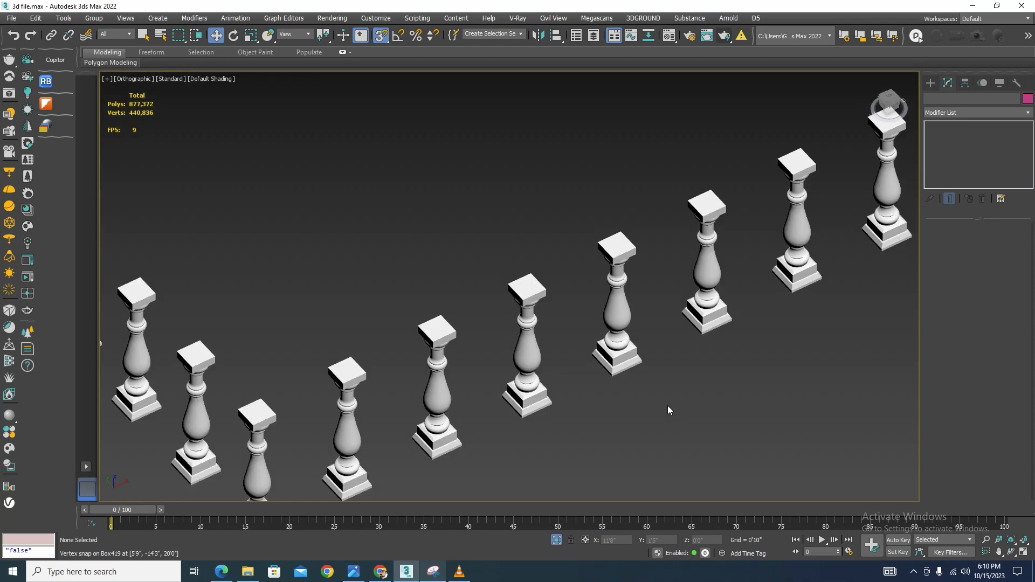
{"action": "scroll", "coordinate": [667, 406], "scroll_direction": "down", "scroll_amount": 10}
{"action": "middle_click_drag", "start_coordinate": [686, 176], "coordinate": [580, 272]}
{"action": "scroll", "coordinate": [490, 250], "scroll_direction": "up", "scroll_amount": 2}
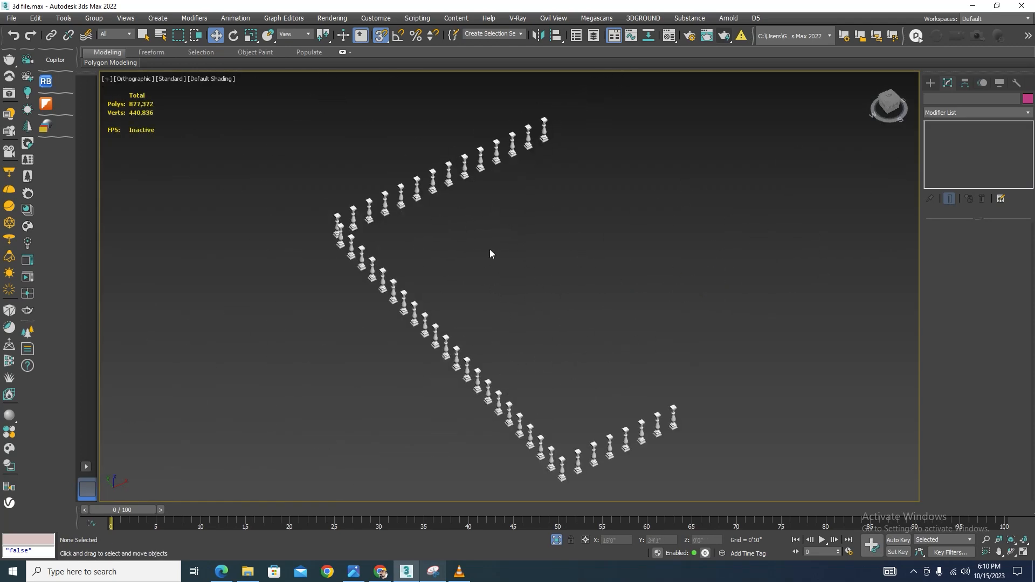
{"action": "key", "text": "ctrl+a"}
{"action": "key", "text": "alt+q"}
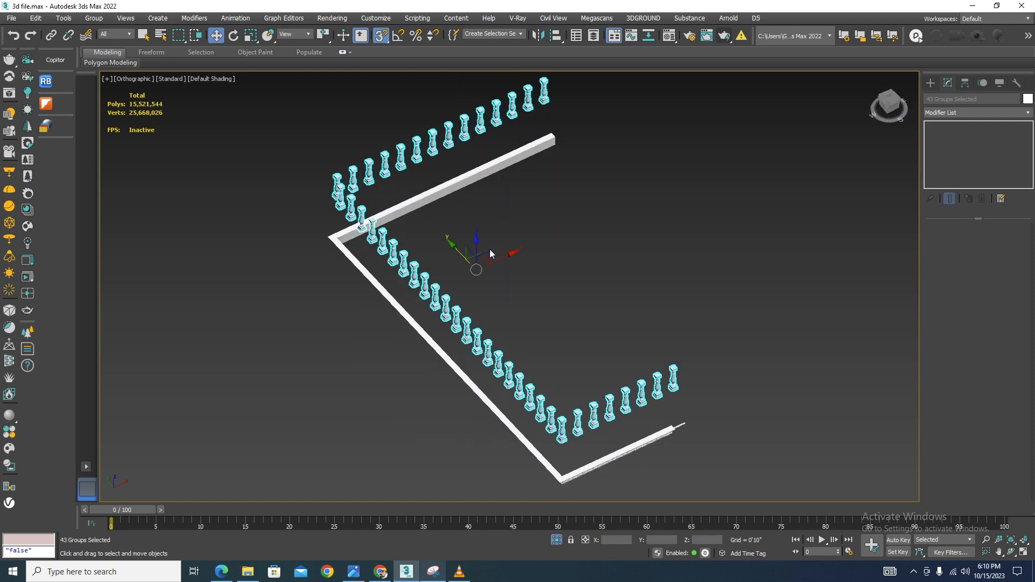
Undo the baluster spacing and moves back to the single original baluster beside the path line
{"action": "key", "text": "ctrl+z"}
{"action": "key", "text": "ctrl+z"}
{"action": "key", "text": "ctrl+z"}
{"action": "key", "text": "ctrl+z"}
{"action": "key", "text": "ctrl+z"}
{"action": "key", "text": "ctrl+z"}
{"action": "key", "text": "ctrl+z"}
{"action": "key", "text": "ctrl+z"}
{"action": "key", "text": "ctrl+z"}
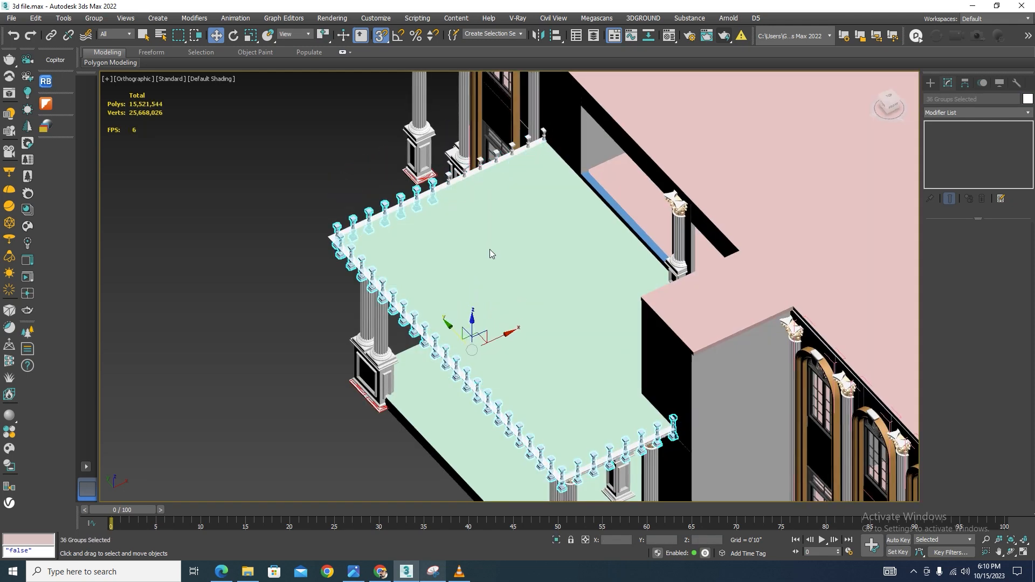
{"action": "key", "text": "ctrl+z"}
{"action": "key", "text": "ctrl+z"}
{"action": "key", "text": "ctrl+z"}
{"action": "key", "text": "ctrl+z"}
{"action": "key", "text": "ctrl+z"}
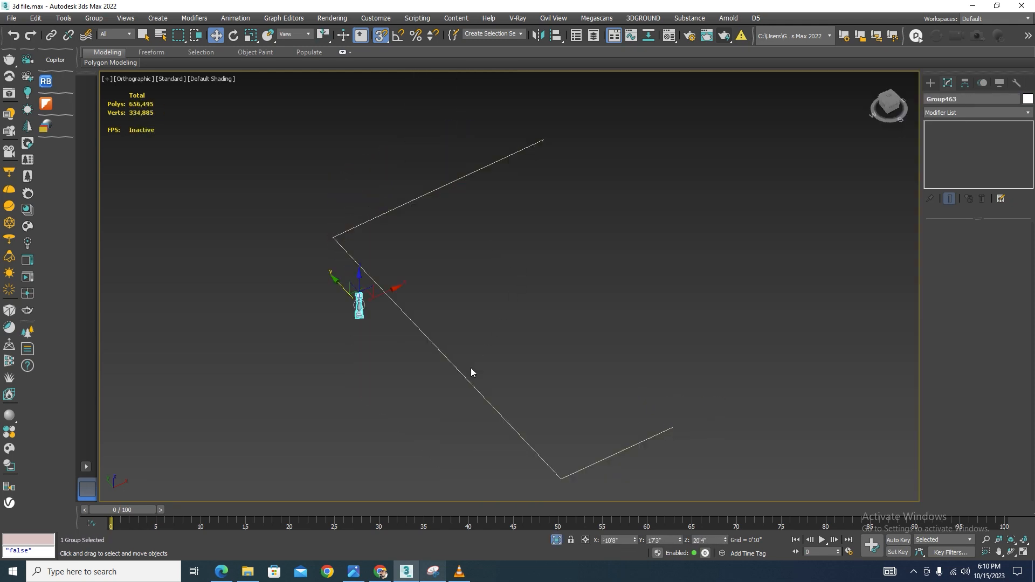
{"action": "left_click", "coordinate": [458, 371]}
{"action": "key", "text": "l"}
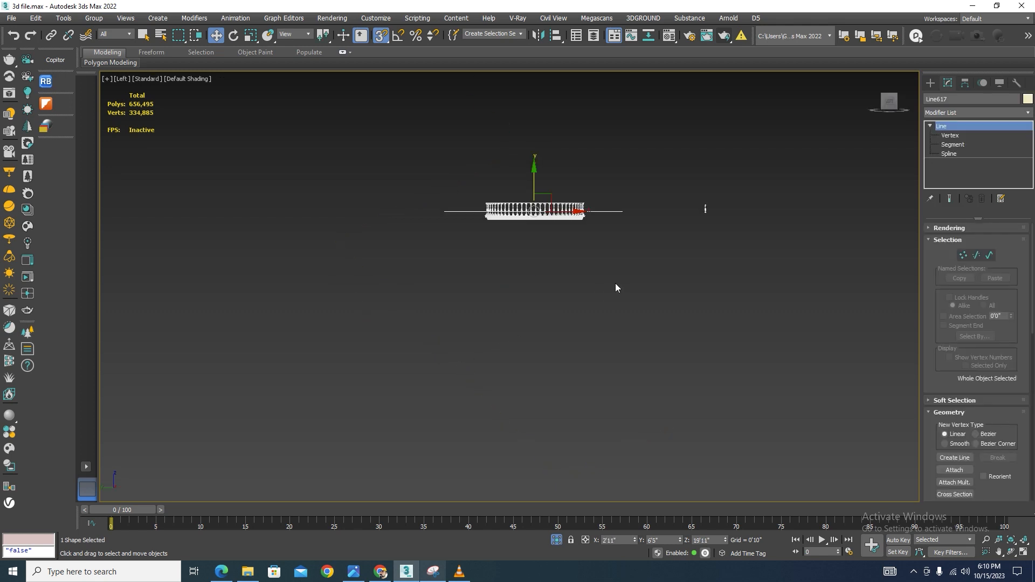
{"action": "scroll", "coordinate": [633, 216], "scroll_direction": "up", "scroll_amount": 2}
{"action": "scroll", "coordinate": [670, 204], "scroll_direction": "up", "scroll_amount": 4}
{"action": "left_click_drag", "start_coordinate": [716, 218], "coordinate": [571, 220]}
{"action": "scroll", "coordinate": [777, 231], "scroll_direction": "down", "scroll_amount": 3}
{"action": "scroll", "coordinate": [579, 222], "scroll_direction": "up", "scroll_amount": 5}
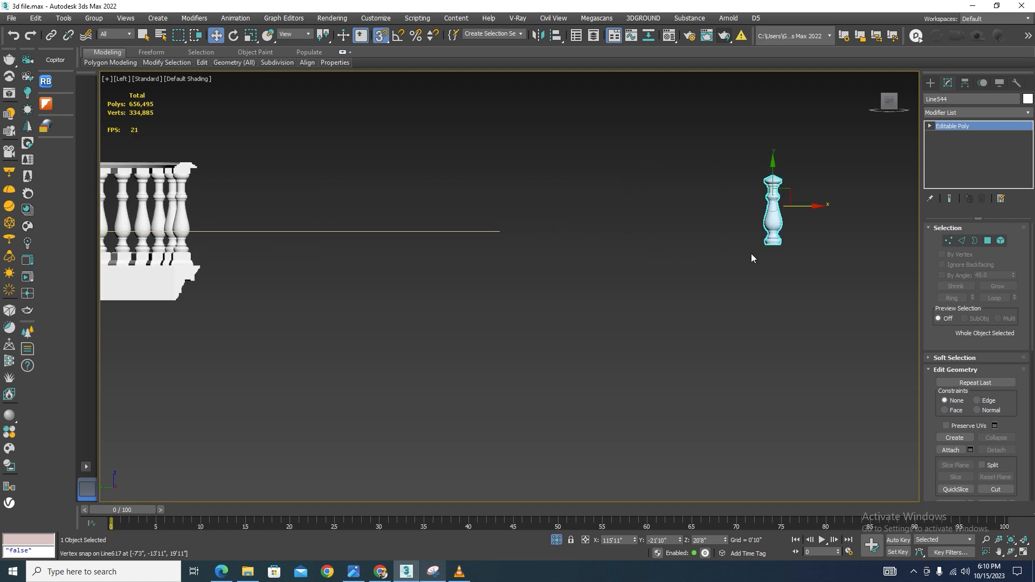
{"action": "scroll", "coordinate": [780, 240], "scroll_direction": "up", "scroll_amount": 5}
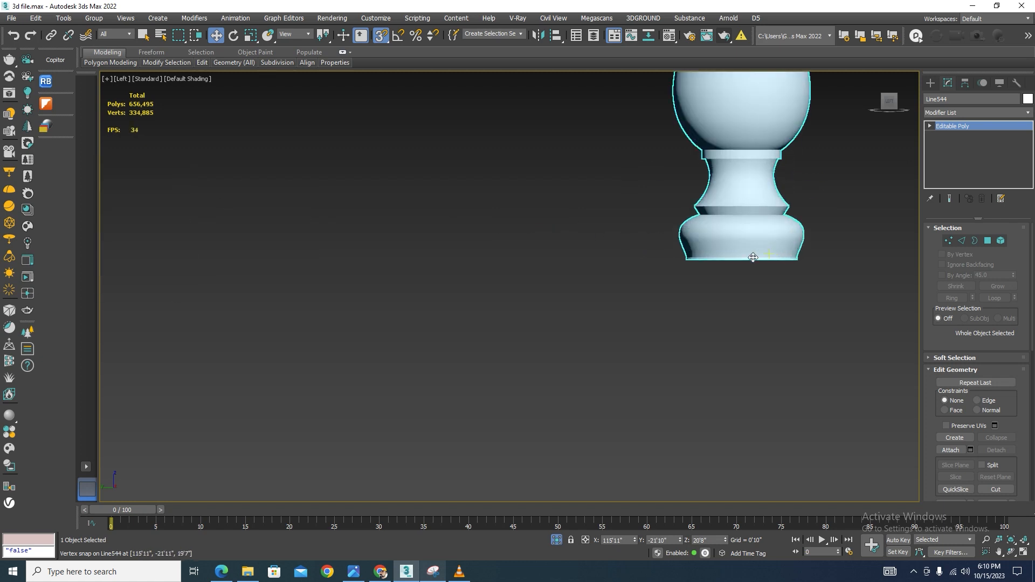
{"action": "scroll", "coordinate": [778, 275], "scroll_direction": "down", "scroll_amount": 8}
{"action": "middle_click_drag", "start_coordinate": [779, 275], "coordinate": [719, 230], "text": "alt"}
{"action": "scroll", "coordinate": [719, 230], "scroll_direction": "down", "scroll_amount": 2}
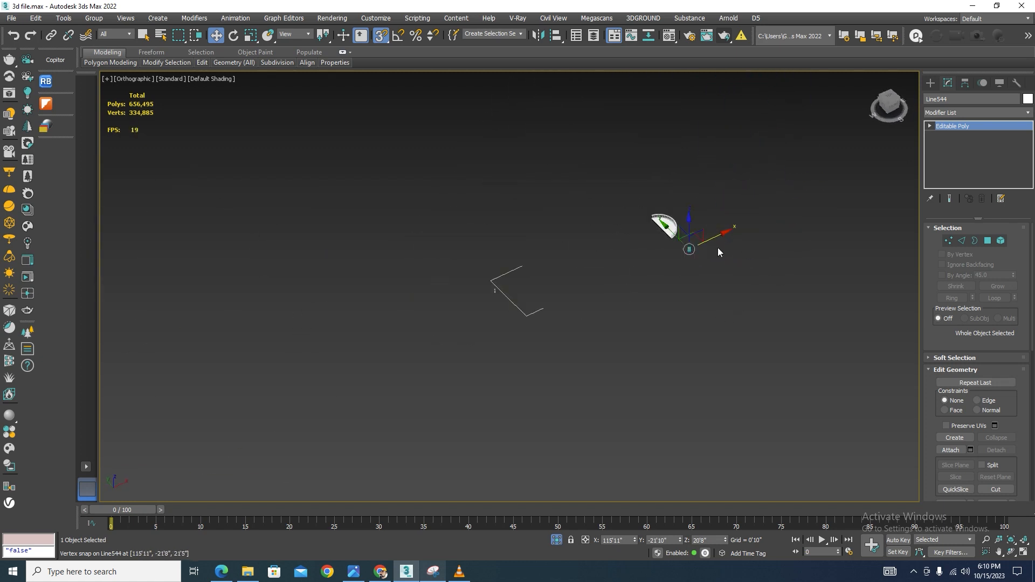
{"action": "key", "text": "ctrl+z"}
Select the single baluster together with the path line and isolate them
{"action": "scroll", "coordinate": [512, 290], "scroll_direction": "up", "scroll_amount": 8}
{"action": "left_click_drag", "start_coordinate": [428, 278], "coordinate": [367, 362]}
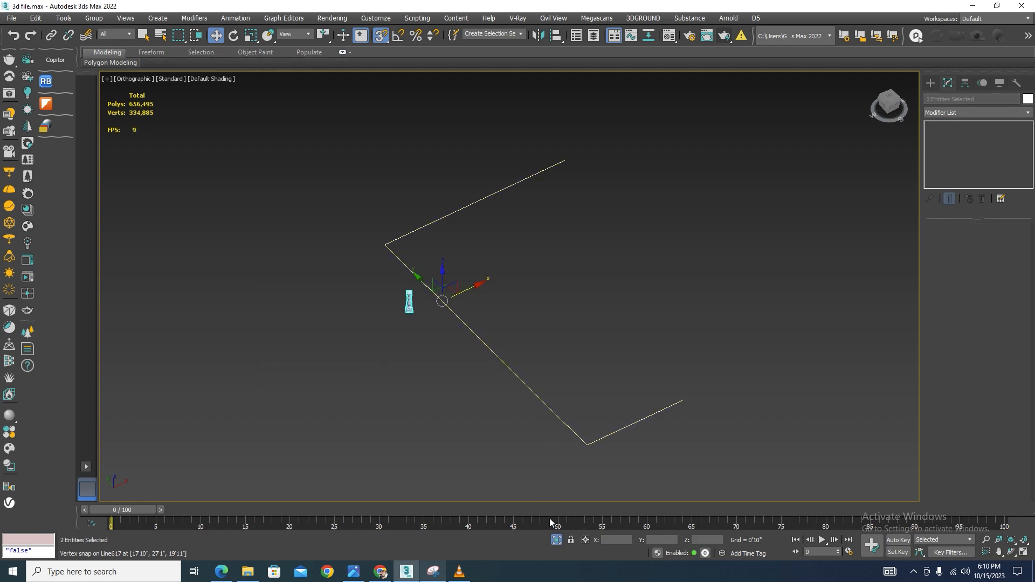
{"action": "left_click", "coordinate": [555, 541]}
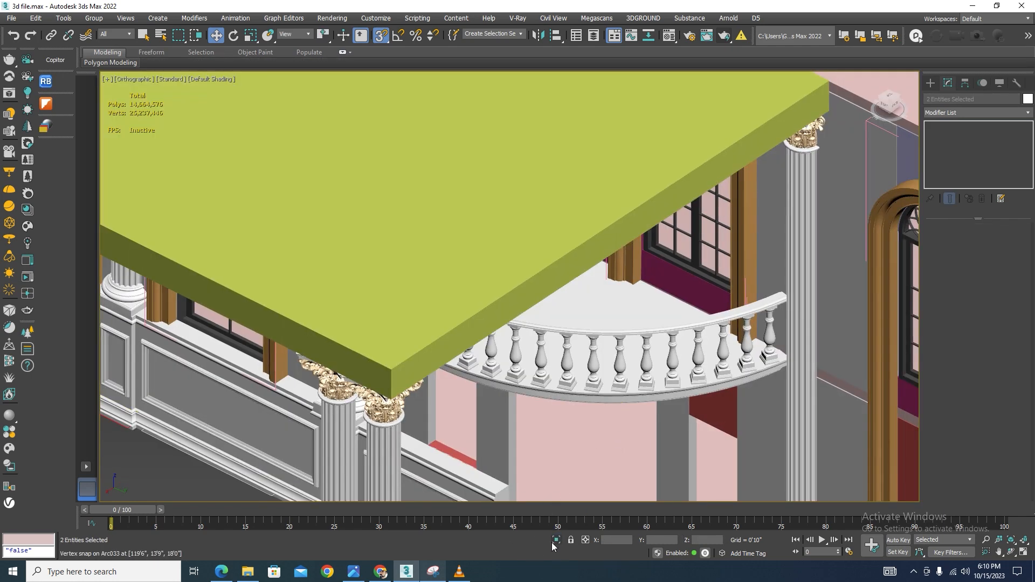
{"action": "left_click", "coordinate": [554, 542]}
{"action": "key", "text": "l"}
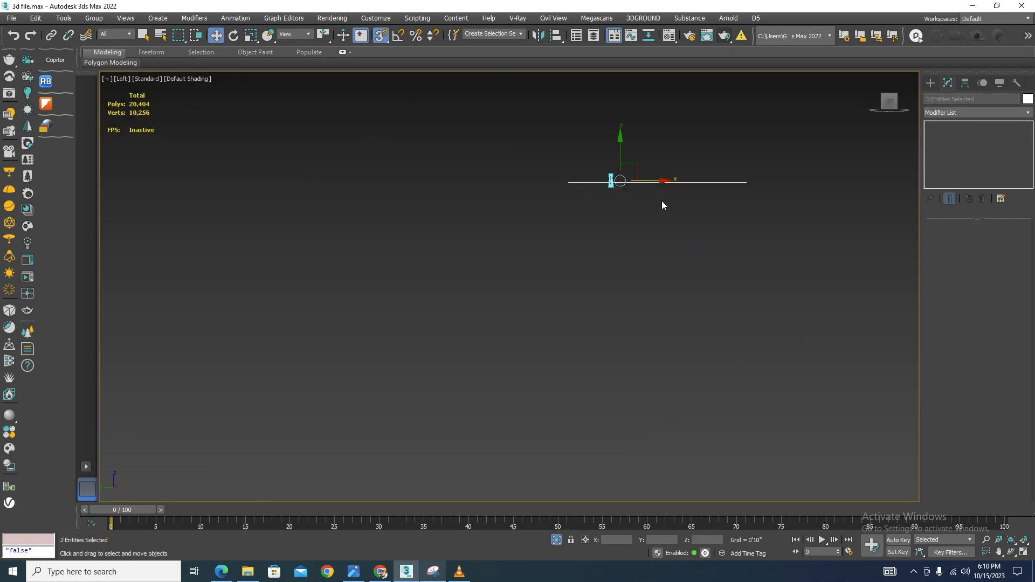
In the left view, move the baluster with vertex snapping so its base sits at the path line's height
{"action": "left_click", "coordinate": [661, 201]}
{"action": "scroll", "coordinate": [612, 173], "scroll_direction": "up", "scroll_amount": 4}
{"action": "left_click", "coordinate": [608, 195]}
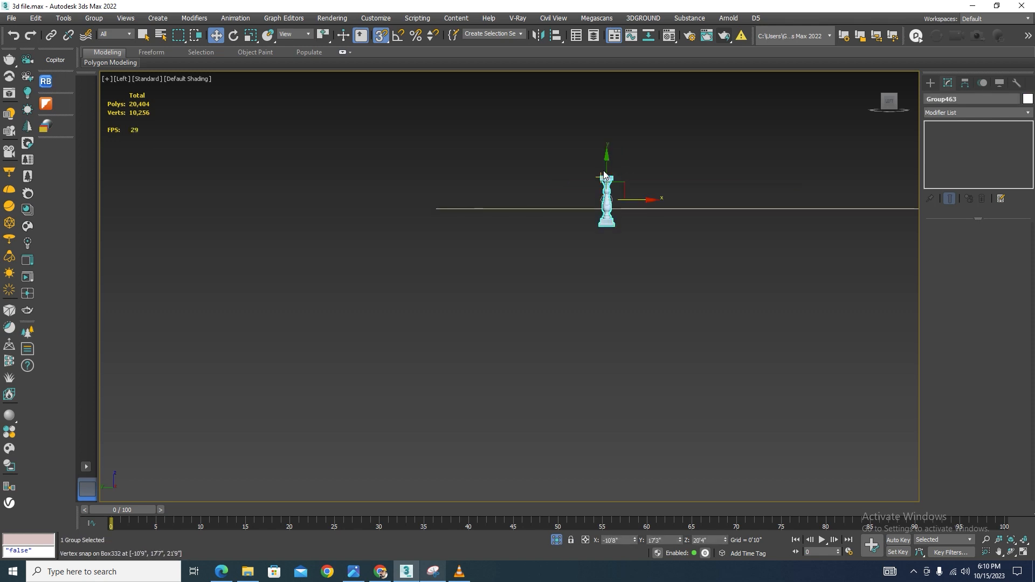
{"action": "left_click_drag", "start_coordinate": [606, 175], "coordinate": [294, 255]}
{"action": "scroll", "coordinate": [595, 160], "scroll_direction": "up", "scroll_amount": 2}
{"action": "left_click_drag", "start_coordinate": [663, 203], "coordinate": [470, 280]}
{"action": "scroll", "coordinate": [214, 252], "scroll_direction": "up", "scroll_amount": 5}
In the top view, snap the baluster onto the path line's end and rotate it to follow the line
{"action": "key", "text": "t"}
{"action": "scroll", "coordinate": [702, 231], "scroll_direction": "down", "scroll_amount": 8}
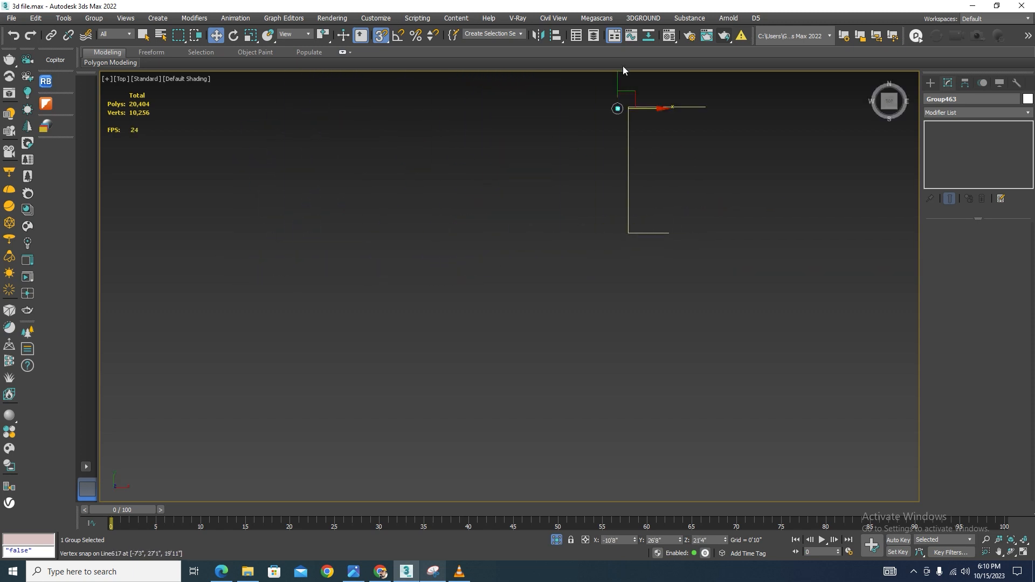
{"action": "scroll", "coordinate": [623, 65], "scroll_direction": "up", "scroll_amount": 5}
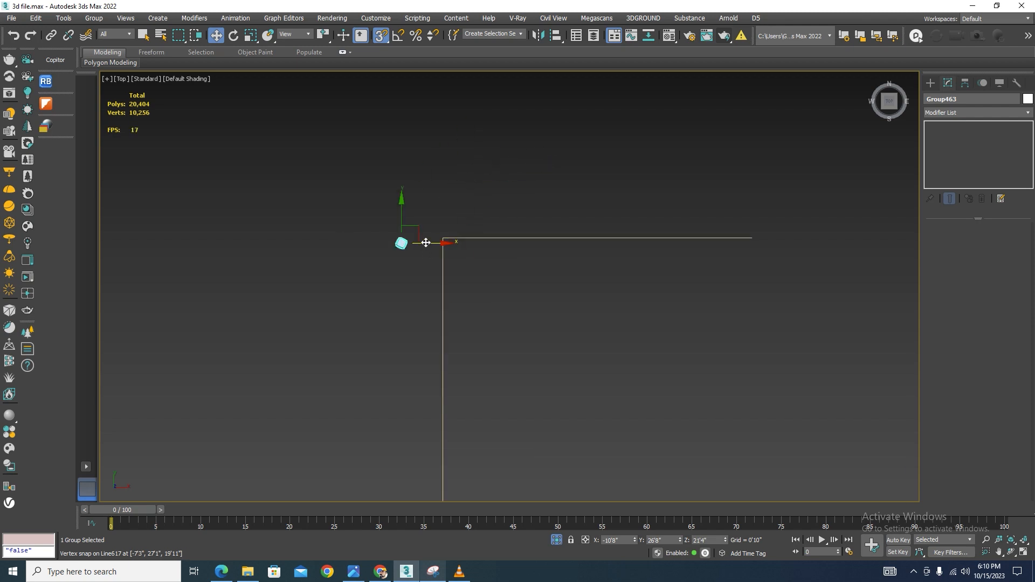
{"action": "left_click_drag", "start_coordinate": [425, 242], "coordinate": [751, 238]}
{"action": "scroll", "coordinate": [748, 234], "scroll_direction": "up", "scroll_amount": 6}
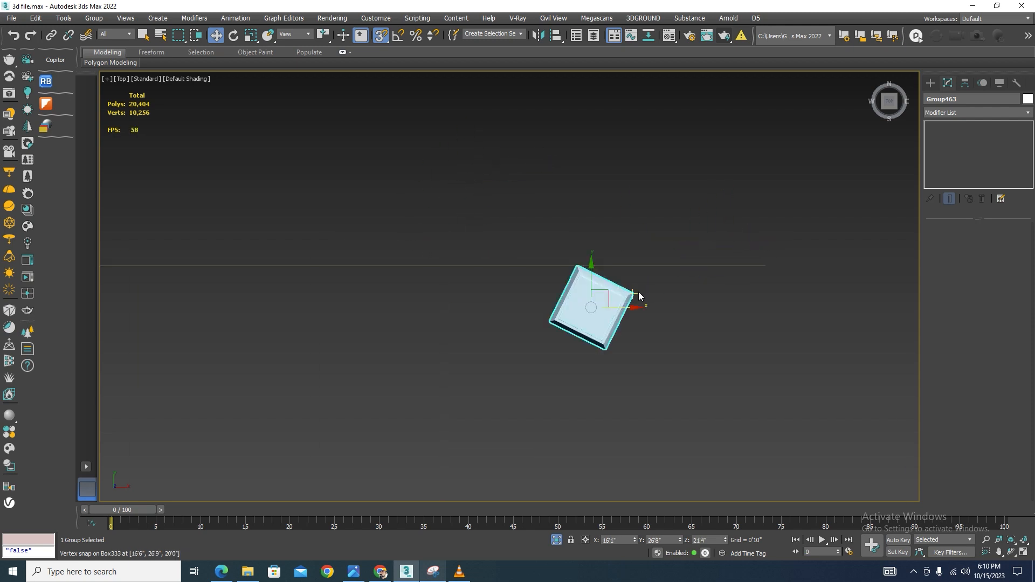
{"action": "left_click_drag", "start_coordinate": [633, 295], "coordinate": [771, 268]}
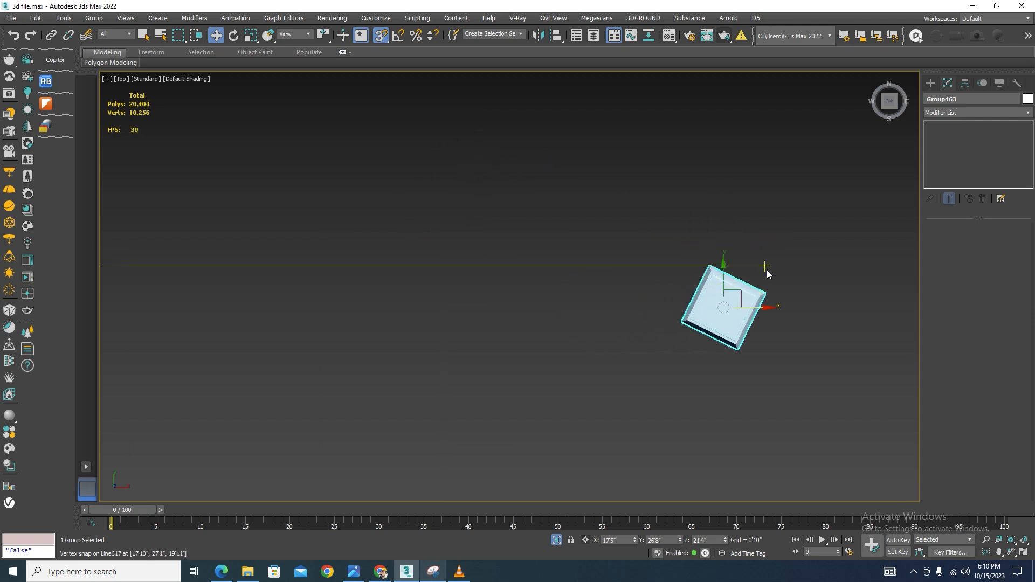
{"action": "key", "text": "e"}
{"action": "left_click_drag", "start_coordinate": [691, 278], "coordinate": [678, 305]}
{"action": "key", "text": "w"}
{"action": "left_click_drag", "start_coordinate": [758, 310], "coordinate": [730, 229]}
{"action": "scroll", "coordinate": [724, 307], "scroll_direction": "up", "scroll_amount": 3}
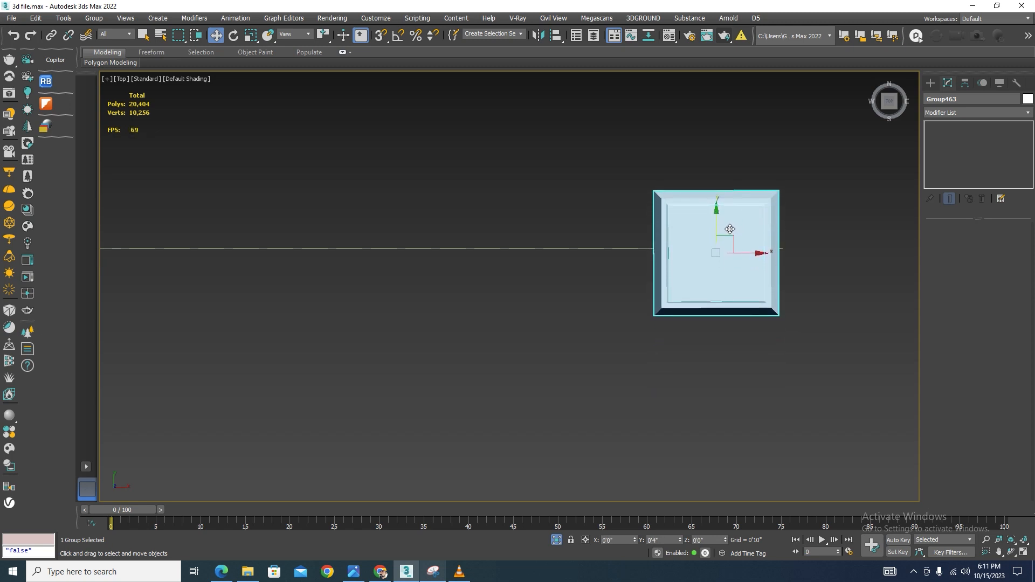
Check the vertex snap settings and rotate the baluster so it squares with the path line
{"action": "left_click", "coordinate": [380, 37]}
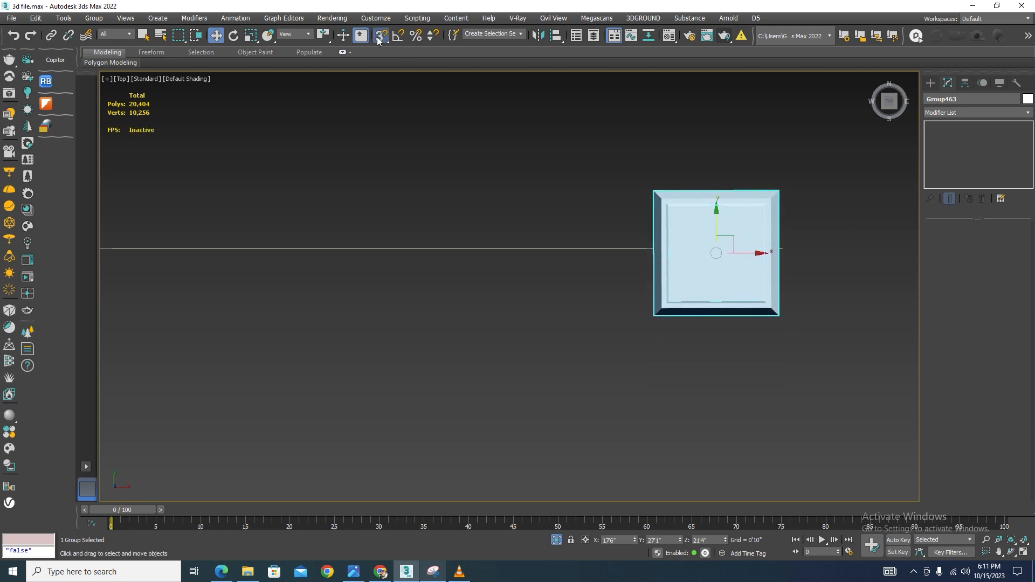
{"action": "right_click", "coordinate": [380, 37]}
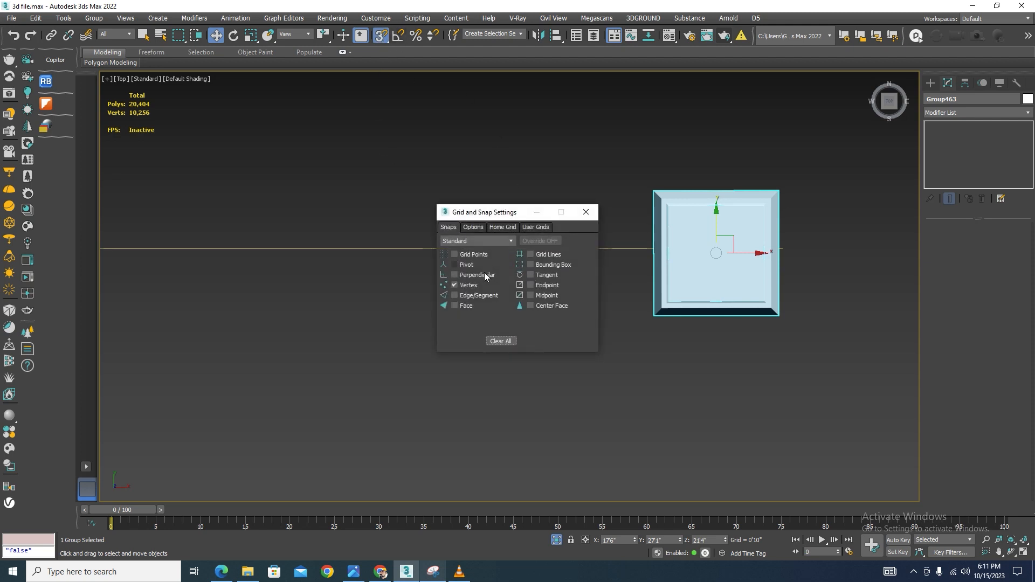
{"action": "left_click", "coordinate": [586, 212]}
{"action": "key", "text": "z"}
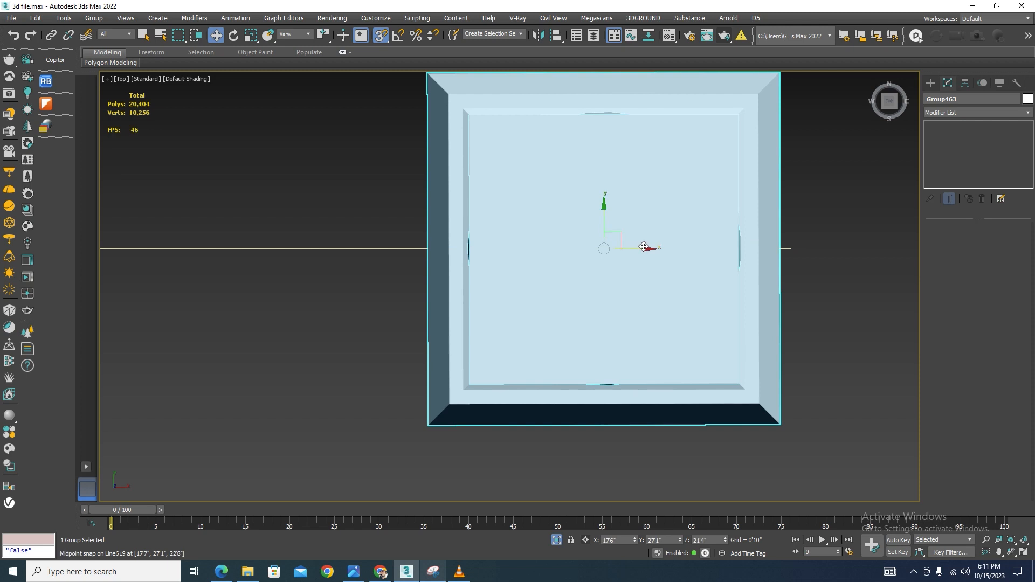
{"action": "key", "text": "e"}
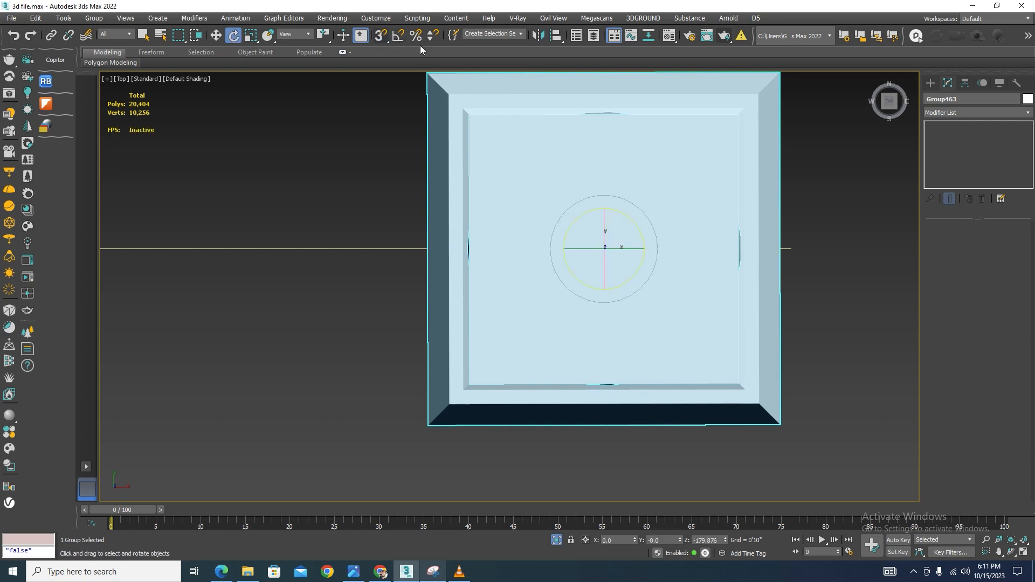
{"action": "left_click_drag", "start_coordinate": [573, 223], "coordinate": [574, 223]}
{"action": "scroll", "coordinate": [694, 226], "scroll_direction": "down", "scroll_amount": 10}
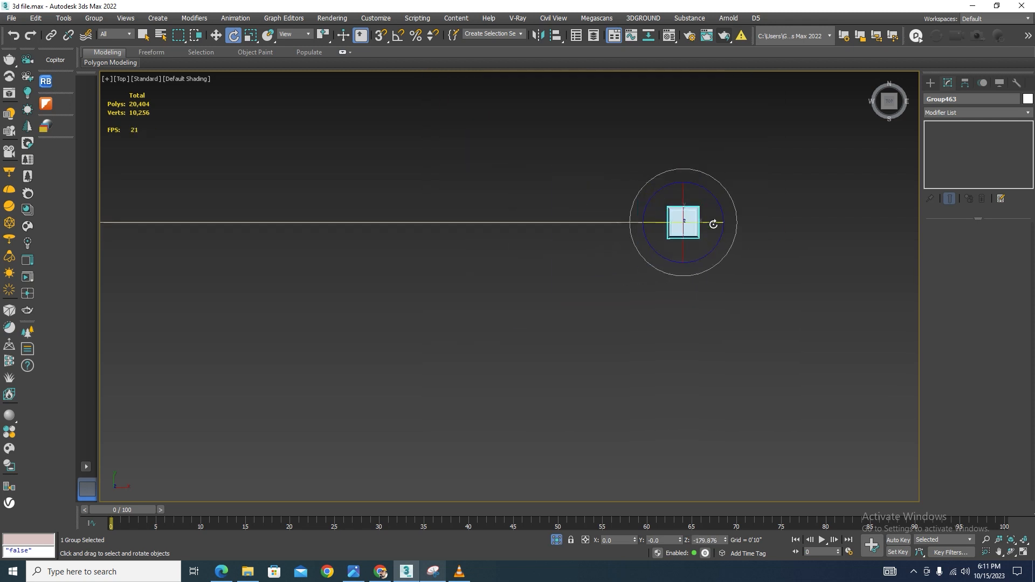
{"action": "left_click_drag", "start_coordinate": [788, 195], "coordinate": [650, 315]}
{"action": "left_click", "coordinate": [608, 244]}
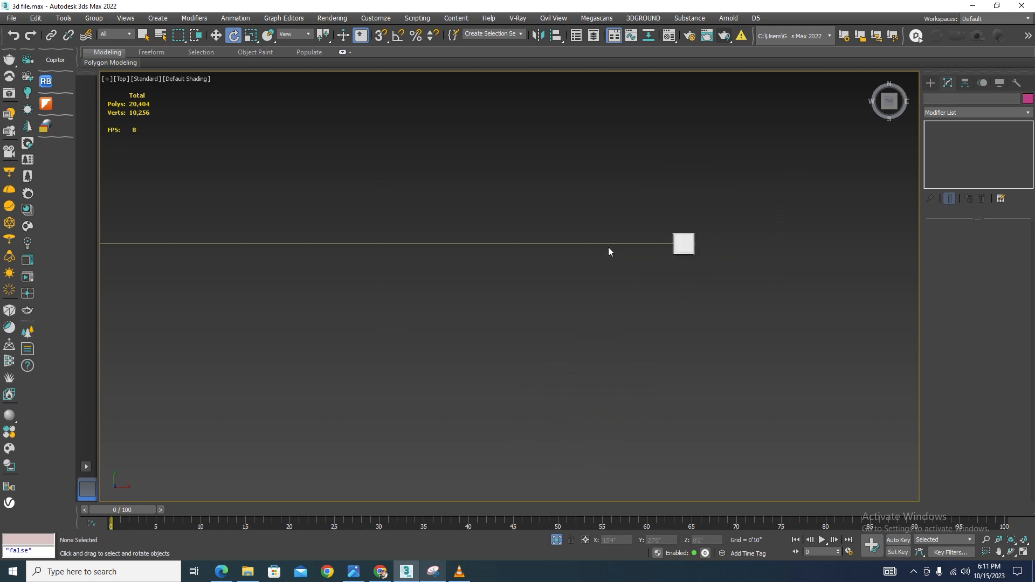
In the left view, copy the path line up to the top of the baluster
{"action": "key", "text": "l"}
{"action": "scroll", "coordinate": [606, 313], "scroll_direction": "down", "scroll_amount": 10}
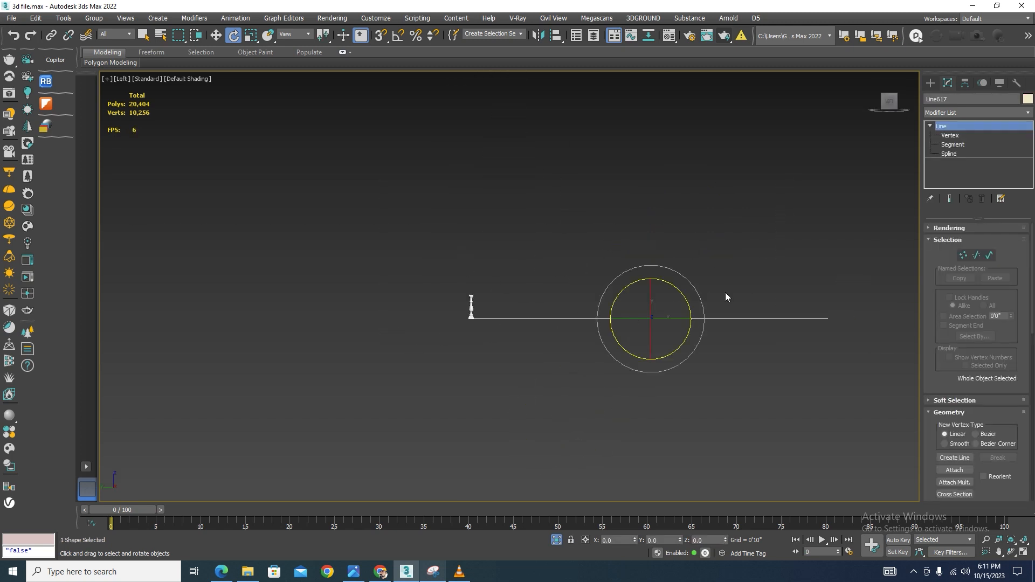
{"action": "scroll", "coordinate": [661, 294], "scroll_direction": "up", "scroll_amount": 4}
{"action": "key", "text": "w"}
{"action": "mouse_move", "coordinate": [642, 308]}
{"action": "left_mouse_down", "text": "shift"}
{"action": "mouse_move", "coordinate": [305, 248]}
{"action": "mouse_move", "coordinate": [276, 294]}
{"action": "left_mouse_up", "text": "shift"}
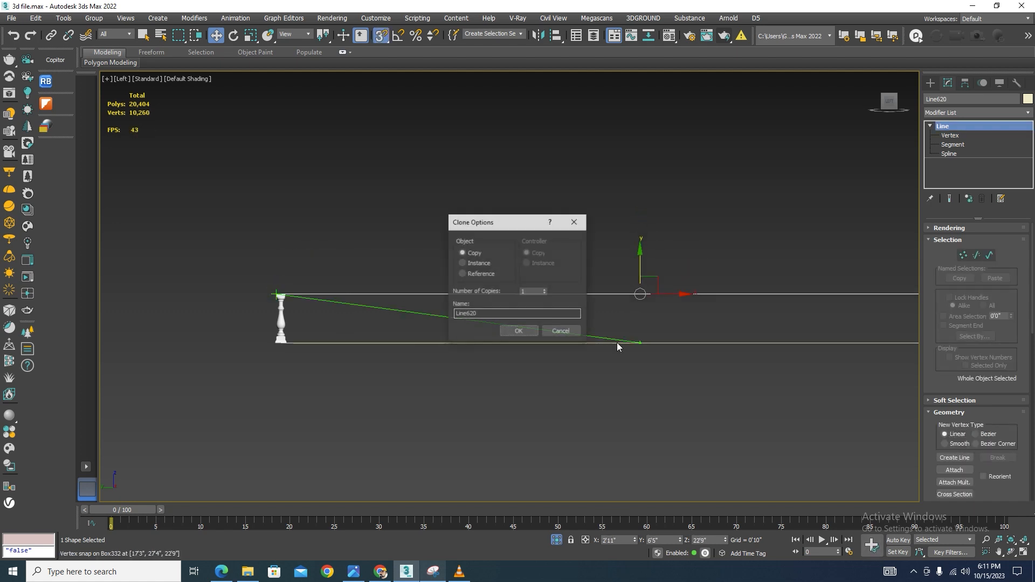
{"action": "left_click", "coordinate": [519, 332]}
Select the baluster, open the Spacing Tool and pick the lower path line as its path with a count of 43 instances
{"action": "scroll", "coordinate": [550, 264], "scroll_direction": "down", "scroll_amount": 3}
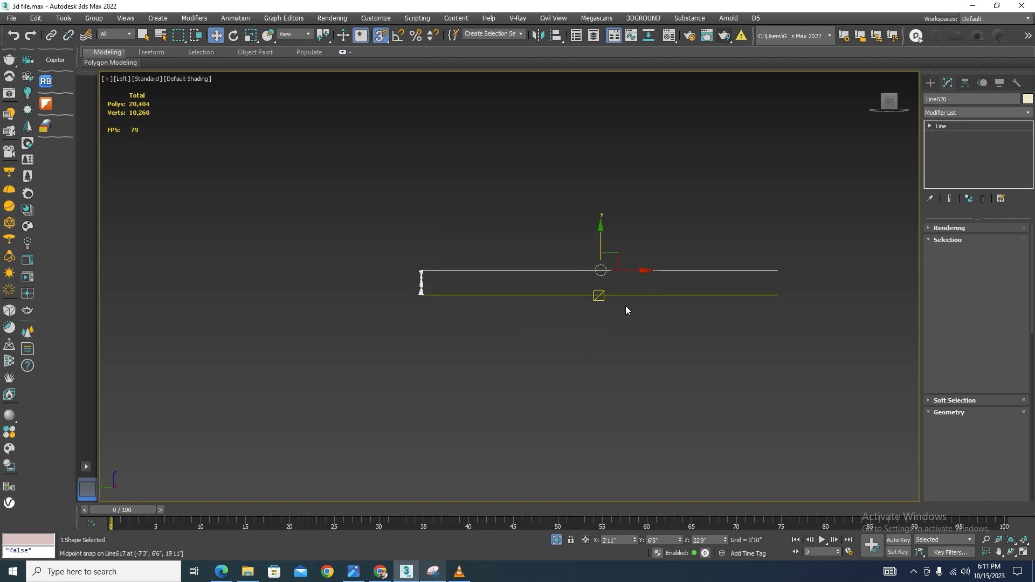
{"action": "middle_click_drag", "start_coordinate": [625, 305], "coordinate": [659, 344], "text": "alt"}
{"action": "left_click", "coordinate": [439, 352]}
{"action": "scroll", "coordinate": [431, 299], "scroll_direction": "up", "scroll_amount": 5}
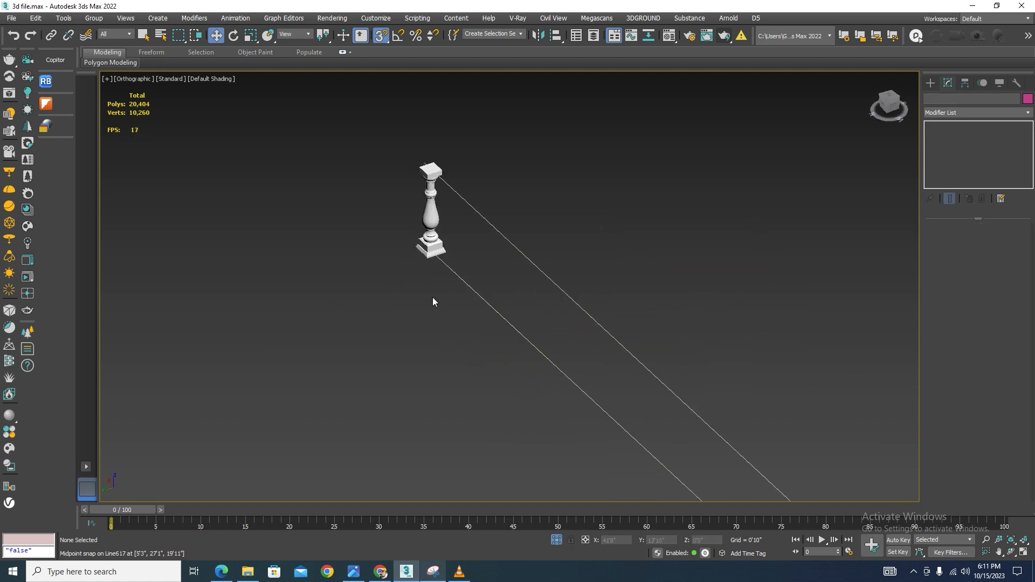
{"action": "left_click", "coordinate": [432, 195]}
{"action": "left_click", "coordinate": [67, 19]}
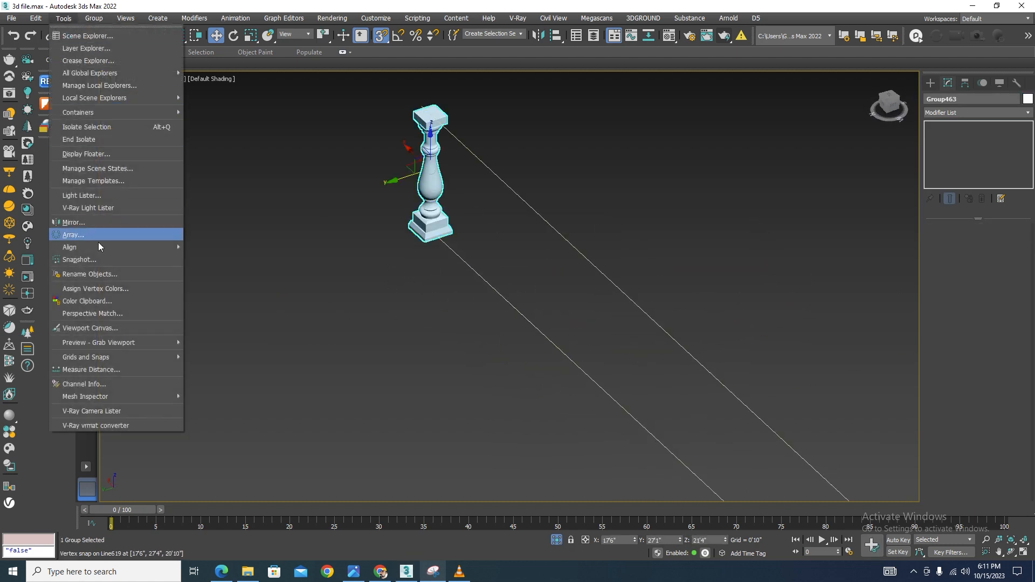
{"action": "mouse_move", "coordinate": [140, 249]}
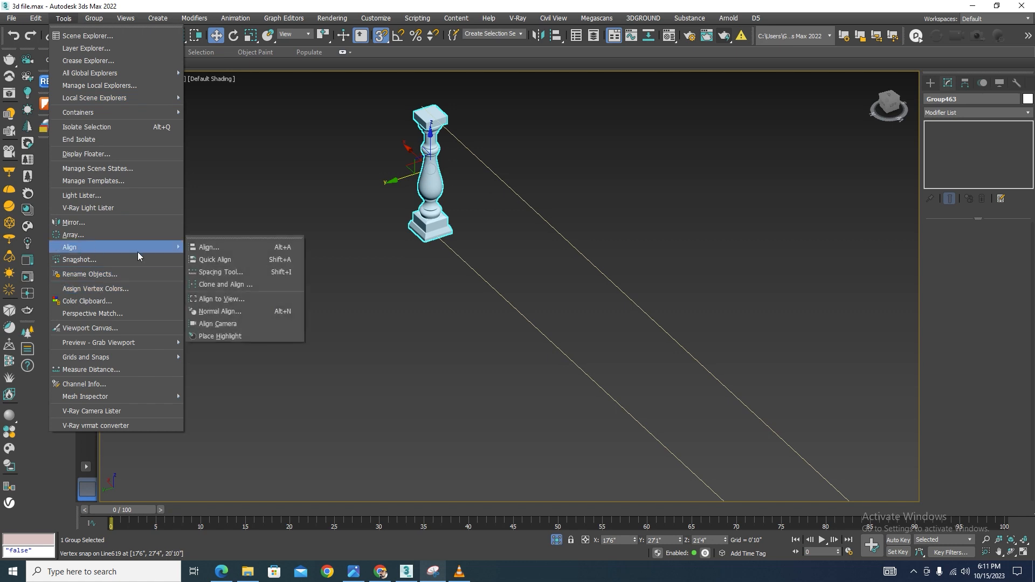
{"action": "left_click", "coordinate": [215, 272]}
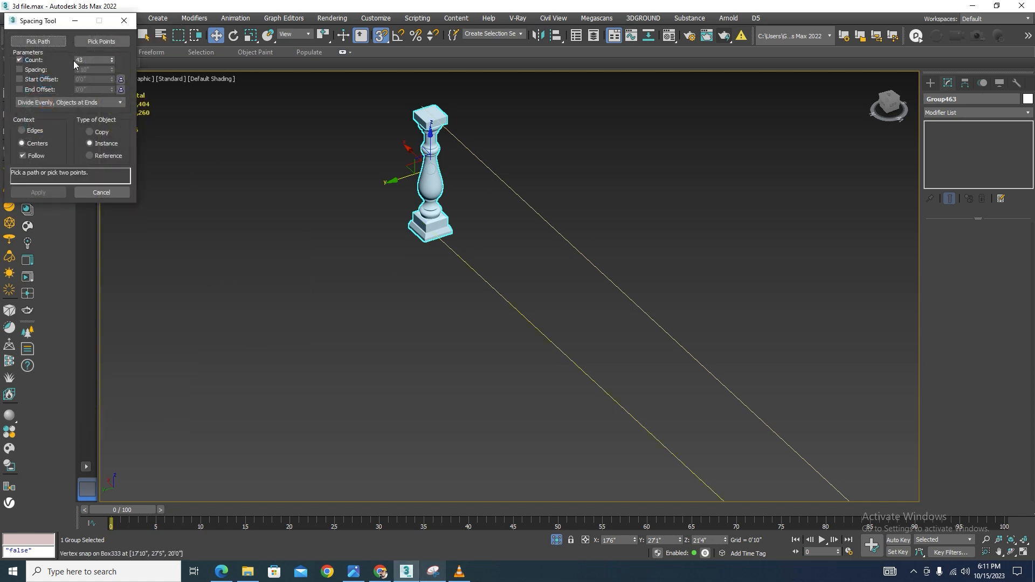
{"action": "left_click", "coordinate": [38, 42]}
{"action": "left_click", "coordinate": [490, 282]}
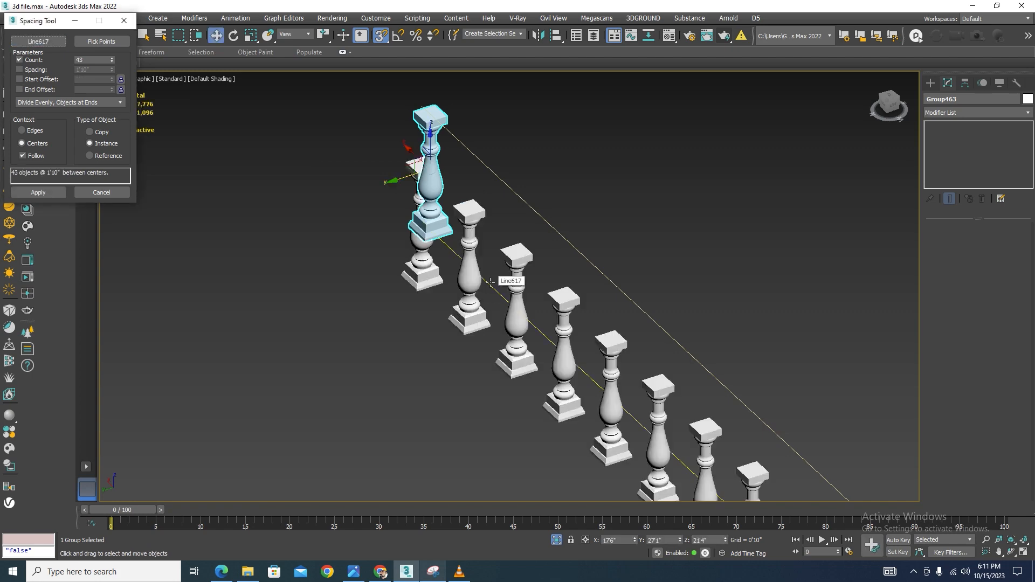
Apply the Spacing Tool to distribute the 43 instanced balusters centred along the path line, then close it
{"action": "scroll", "coordinate": [350, 237], "scroll_direction": "down", "scroll_amount": 5}
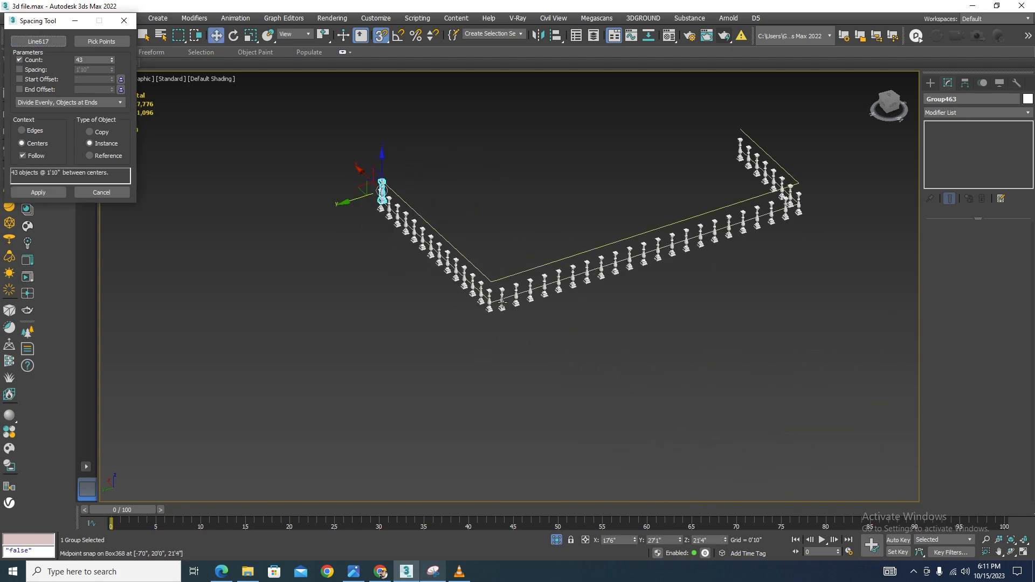
{"action": "left_click", "coordinate": [473, 157]}
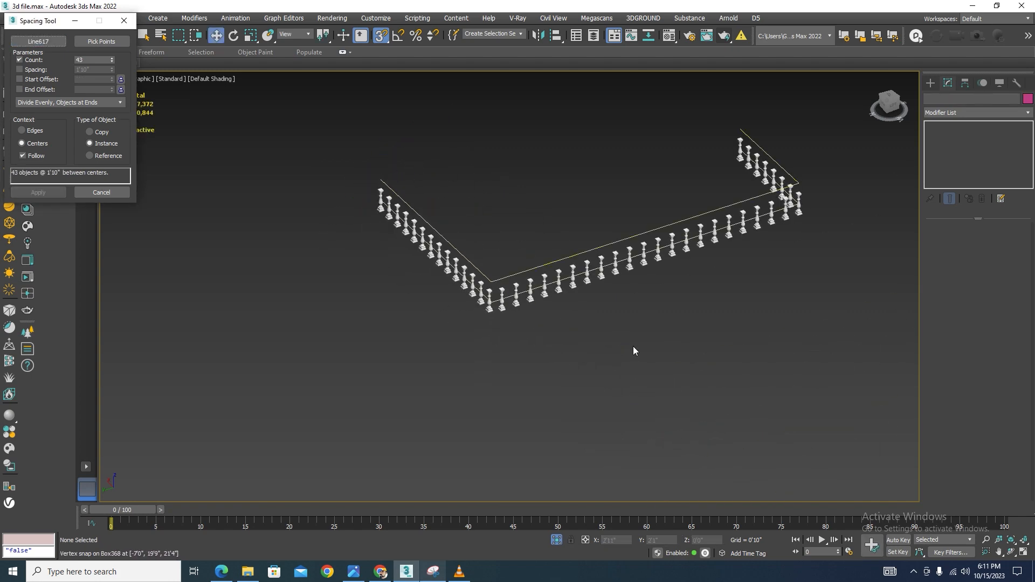
{"action": "key", "text": "l"}
{"action": "scroll", "coordinate": [595, 277], "scroll_direction": "down", "scroll_amount": 5}
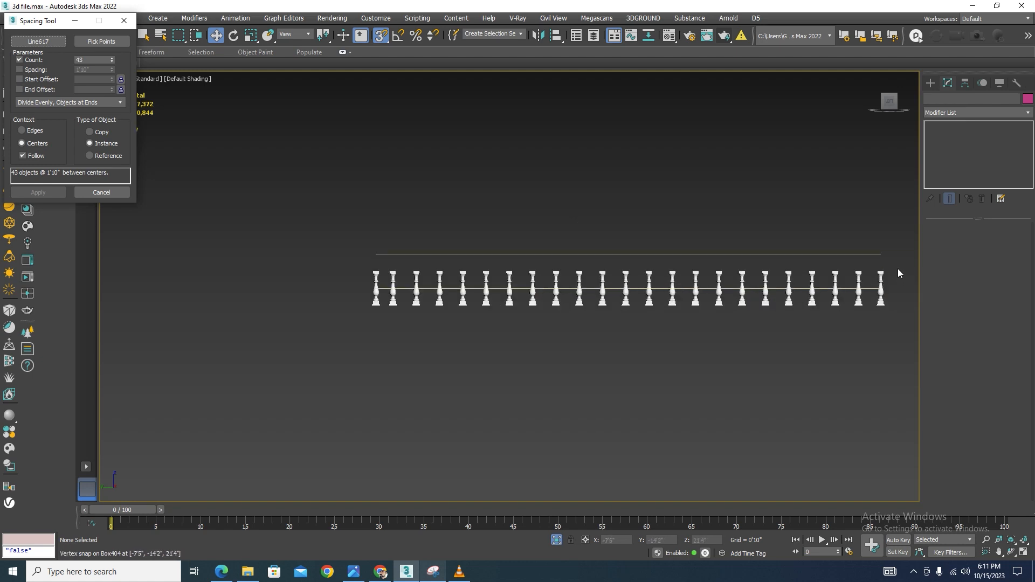
{"action": "key", "text": "ctrl+z"}
{"action": "key", "text": "ctrl+z"}
{"action": "scroll", "coordinate": [666, 331], "scroll_direction": "down", "scroll_amount": 5}
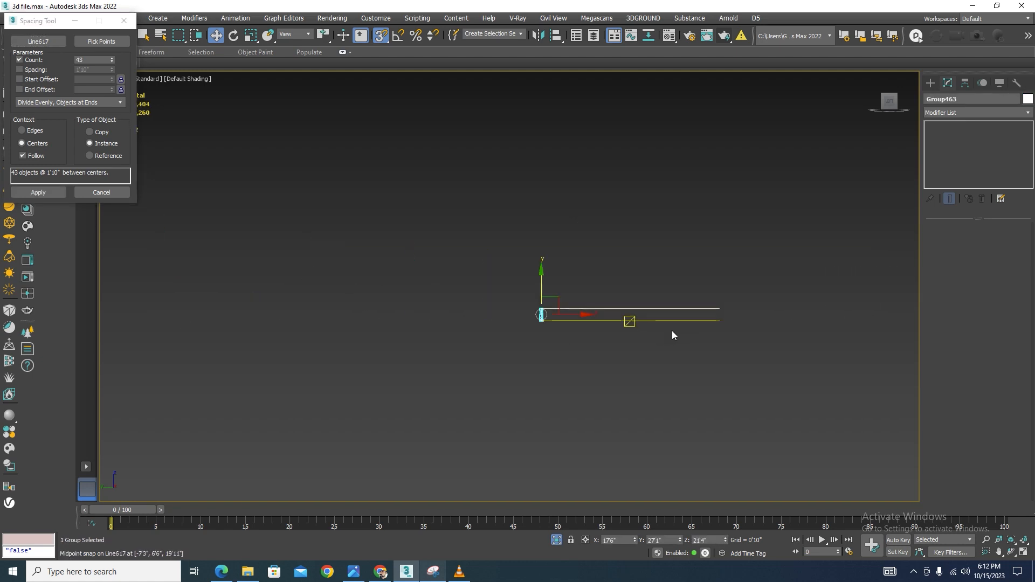
{"action": "scroll", "coordinate": [605, 339], "scroll_direction": "up", "scroll_amount": 4}
{"action": "left_click", "coordinate": [38, 193]}
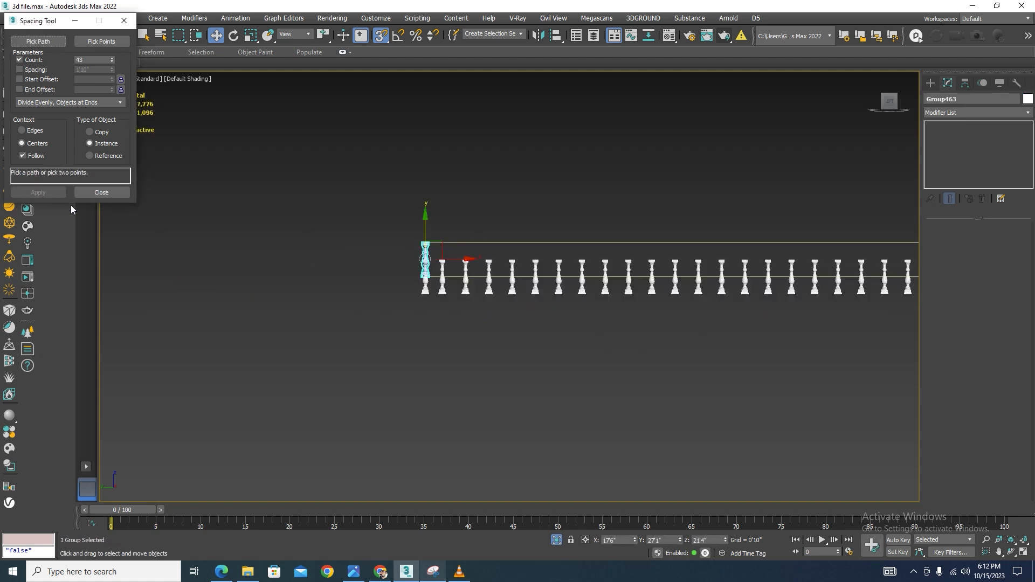
{"action": "left_click", "coordinate": [125, 21]}
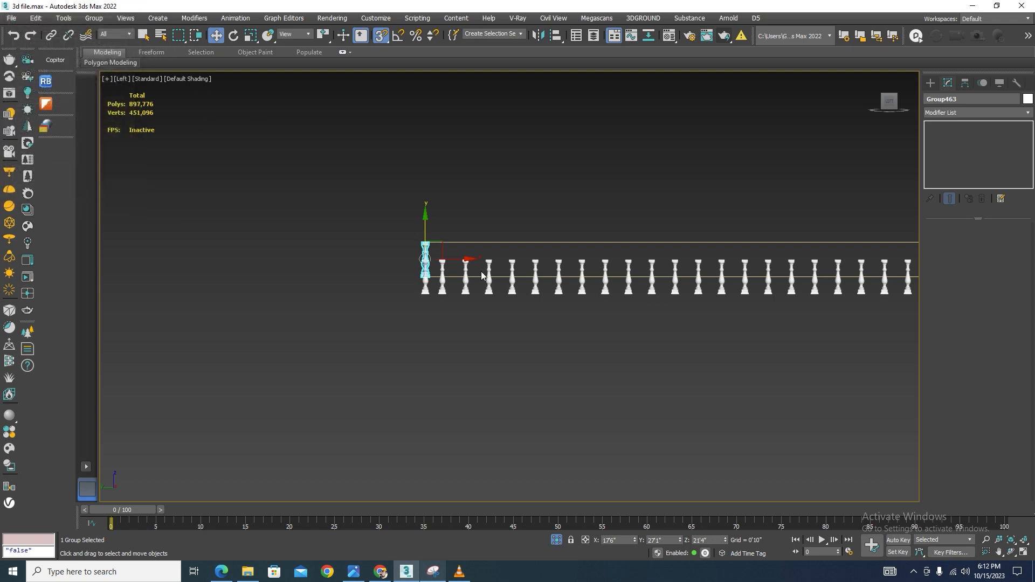
In the left view, select all 43 balusters and snap them up so they sit between the two path lines
{"action": "left_click", "coordinate": [477, 322]}
{"action": "scroll", "coordinate": [270, 248], "scroll_direction": "down", "scroll_amount": 3}
{"action": "scroll", "coordinate": [586, 253], "scroll_direction": "up", "scroll_amount": 2}
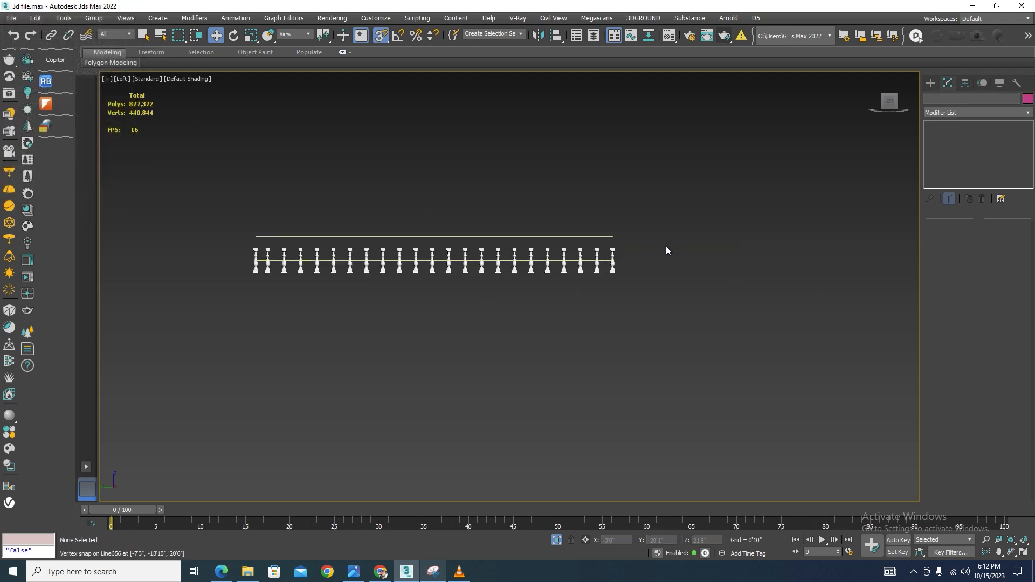
{"action": "left_click_drag", "start_coordinate": [313, 253], "coordinate": [233, 257]}
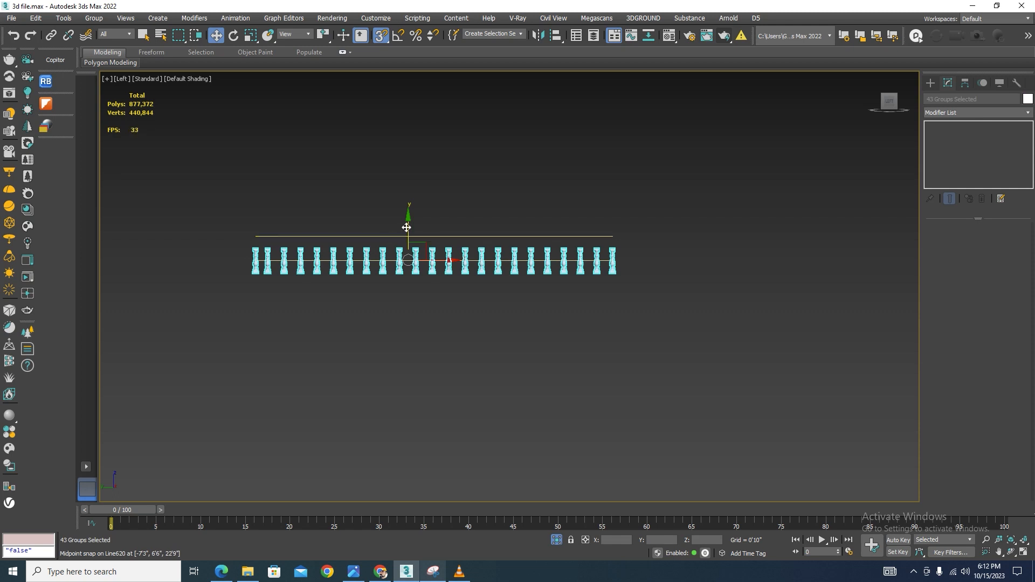
{"action": "left_click_drag", "start_coordinate": [408, 259], "coordinate": [526, 172]}
{"action": "scroll", "coordinate": [603, 212], "scroll_direction": "up", "scroll_amount": 5}
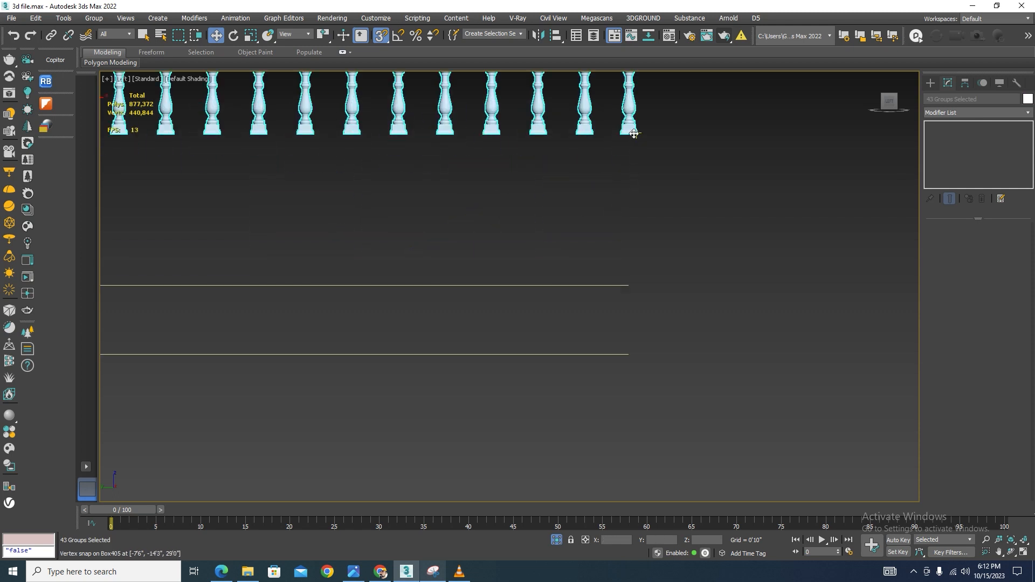
{"action": "left_click_drag", "start_coordinate": [634, 134], "coordinate": [620, 312]}
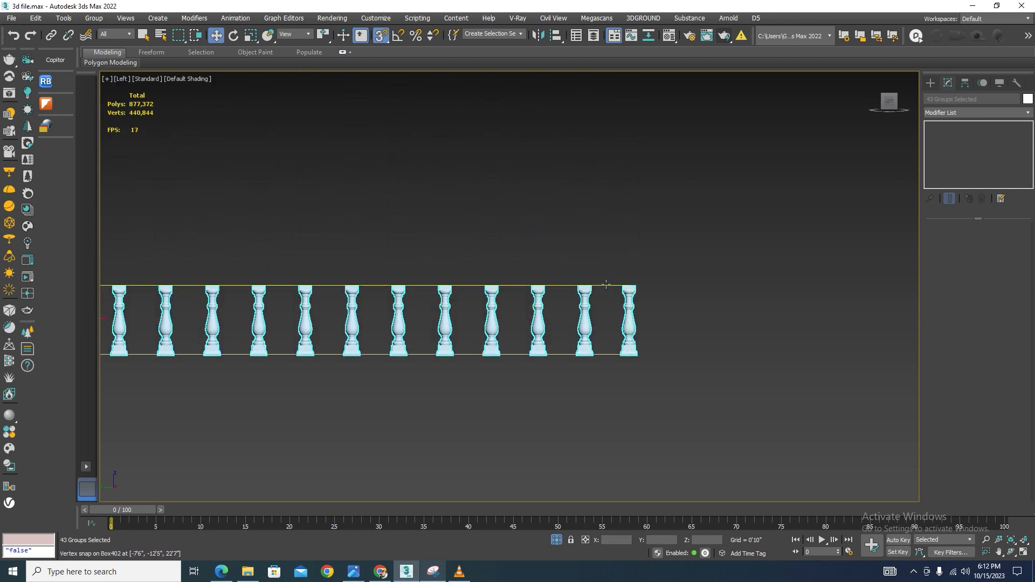
Exit isolation and isolate the existing curved balcony railing together with the new balusters
{"action": "scroll", "coordinate": [626, 229], "scroll_direction": "down", "scroll_amount": 5}
{"action": "middle_click_drag", "start_coordinate": [691, 261], "coordinate": [713, 289], "text": "alt"}
{"action": "left_click", "coordinate": [668, 125]}
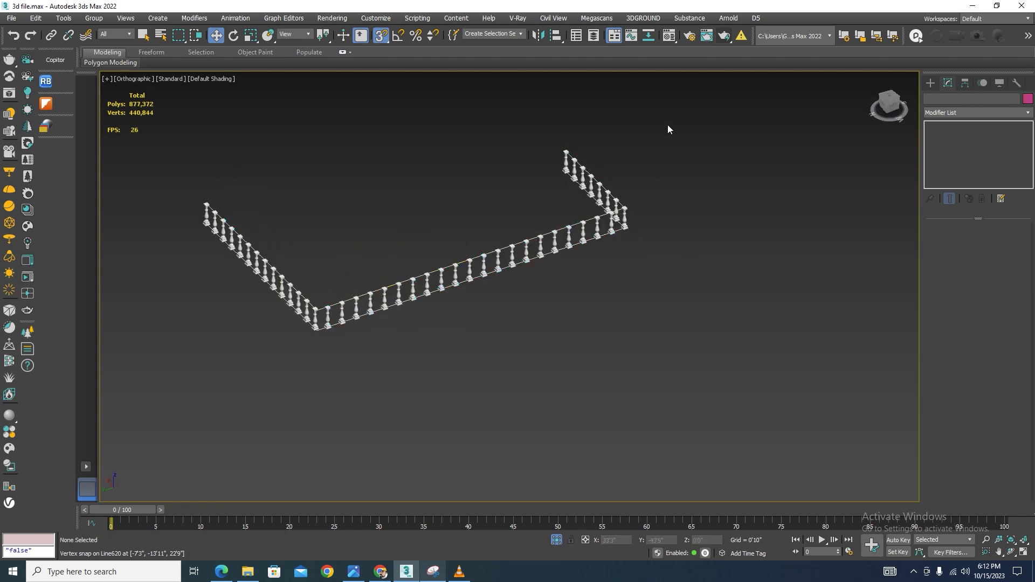
{"action": "left_click_drag", "start_coordinate": [100, 416], "coordinate": [100, 416]}
{"action": "left_click", "coordinate": [557, 539]}
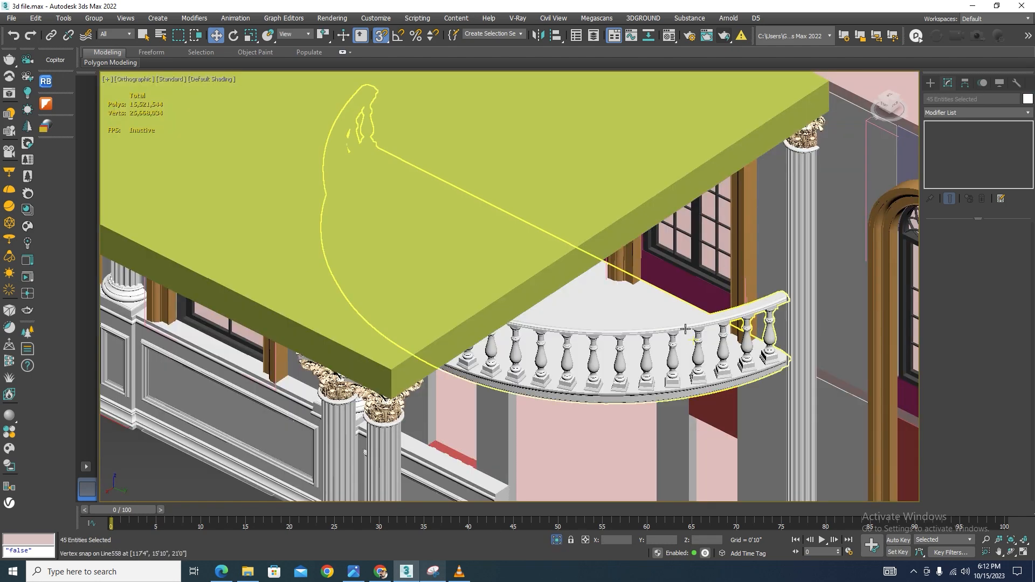
{"action": "left_click", "coordinate": [736, 297], "text": "ctrl"}
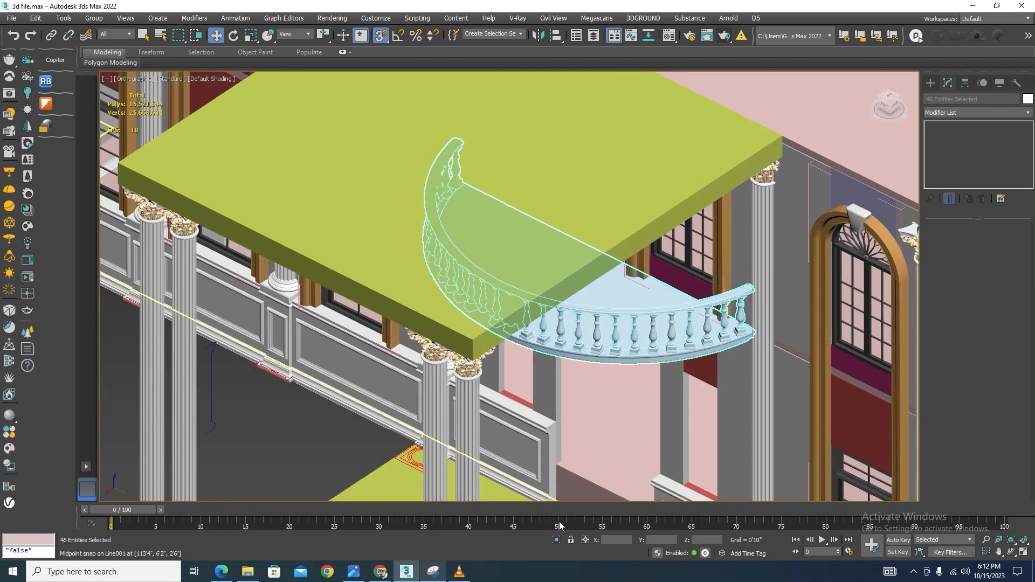
{"action": "key", "text": "alt+q"}
{"action": "left_click", "coordinate": [744, 412]}
{"action": "scroll", "coordinate": [299, 460], "scroll_direction": "up", "scroll_amount": 5}
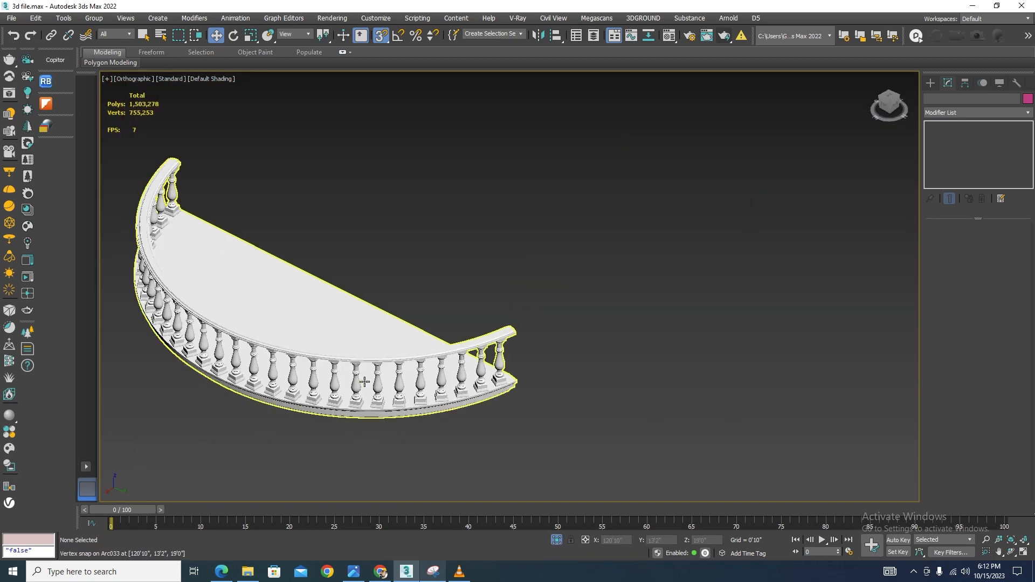
Open the curved railing group and copy the Sweep modifier from its handrail
{"action": "left_click", "coordinate": [227, 269]}
{"action": "left_click", "coordinate": [92, 20]}
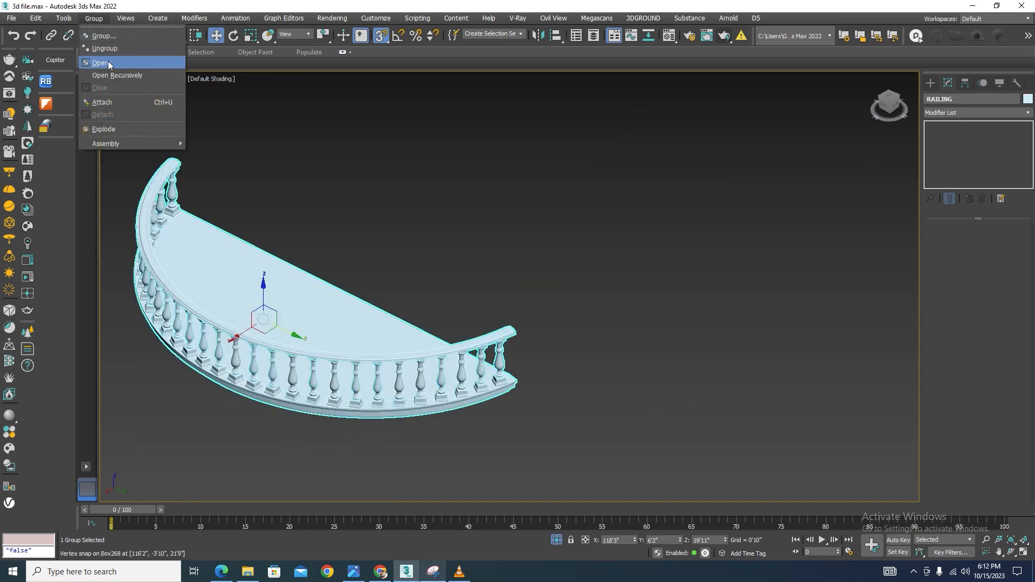
{"action": "left_click", "coordinate": [108, 61]}
{"action": "scroll", "coordinate": [505, 336], "scroll_direction": "up", "scroll_amount": 4}
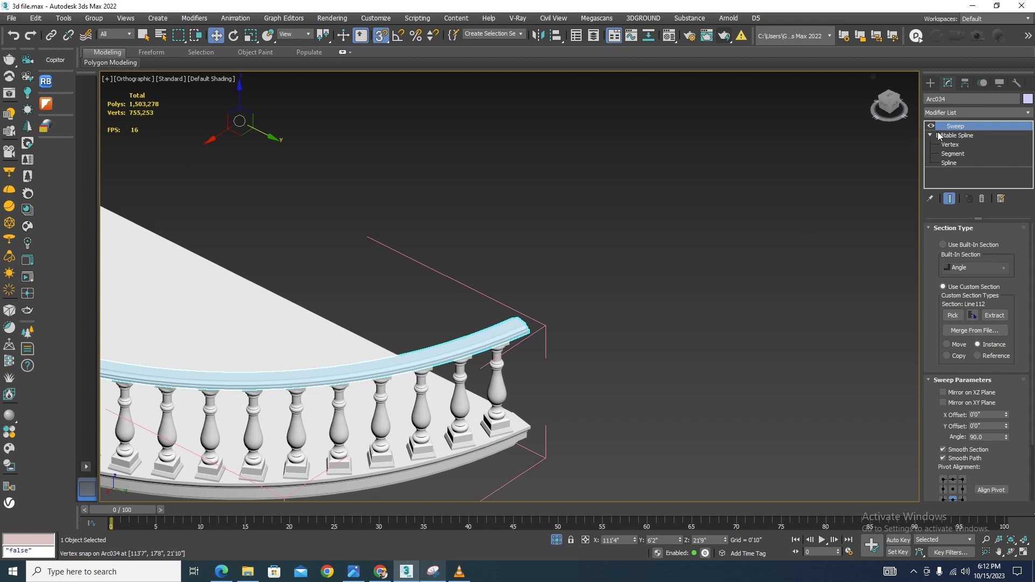
{"action": "right_click", "coordinate": [970, 126]}
{"action": "left_click", "coordinate": [917, 171]}
{"action": "scroll", "coordinate": [539, 323], "scroll_direction": "down", "scroll_amount": 6}
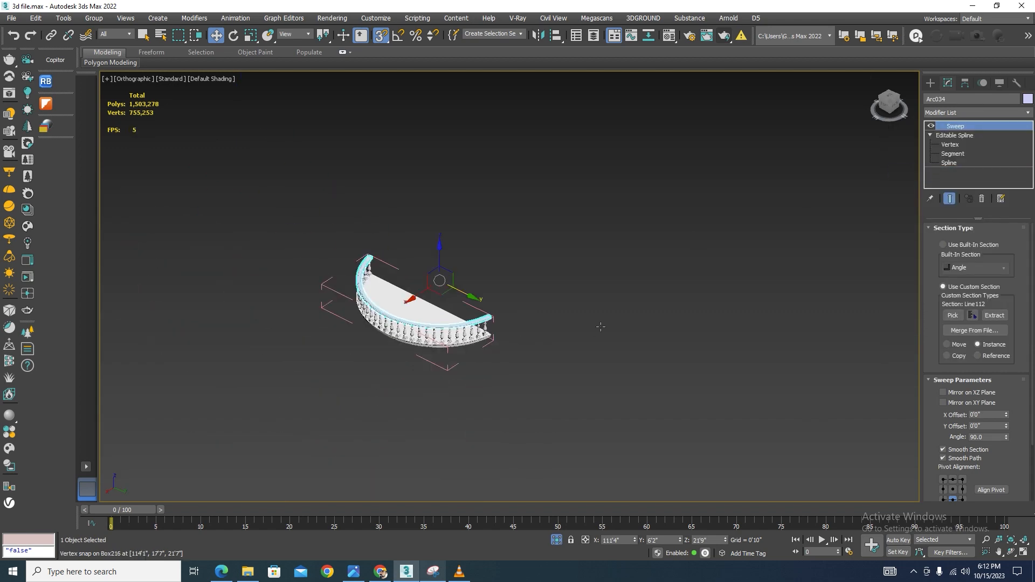
Paste the copied Sweep modifier onto the upper path line to form the straight handrail
{"action": "scroll", "coordinate": [662, 276], "scroll_direction": "up", "scroll_amount": 5}
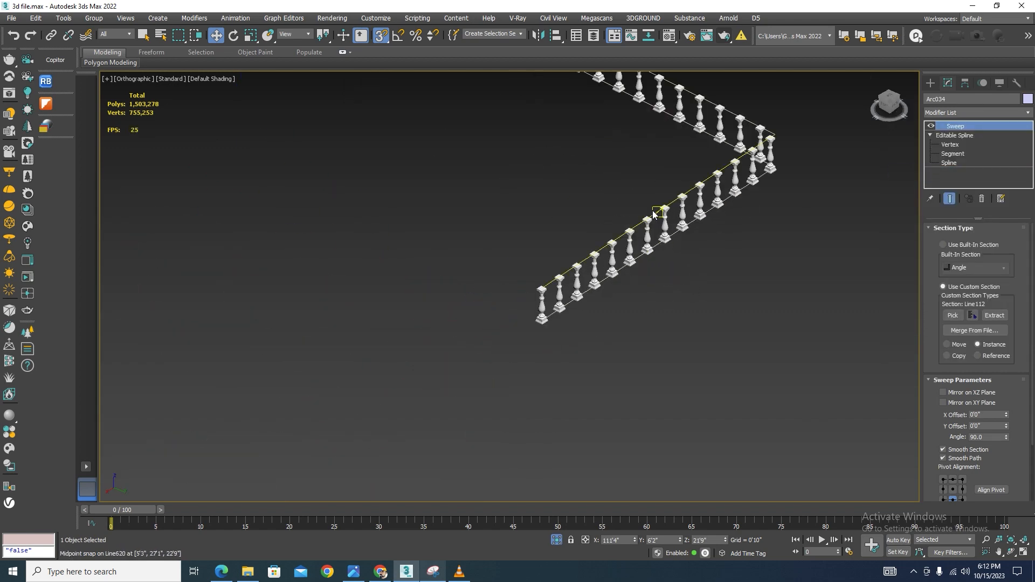
{"action": "scroll", "coordinate": [655, 215], "scroll_direction": "up", "scroll_amount": 5}
{"action": "left_click", "coordinate": [655, 215]}
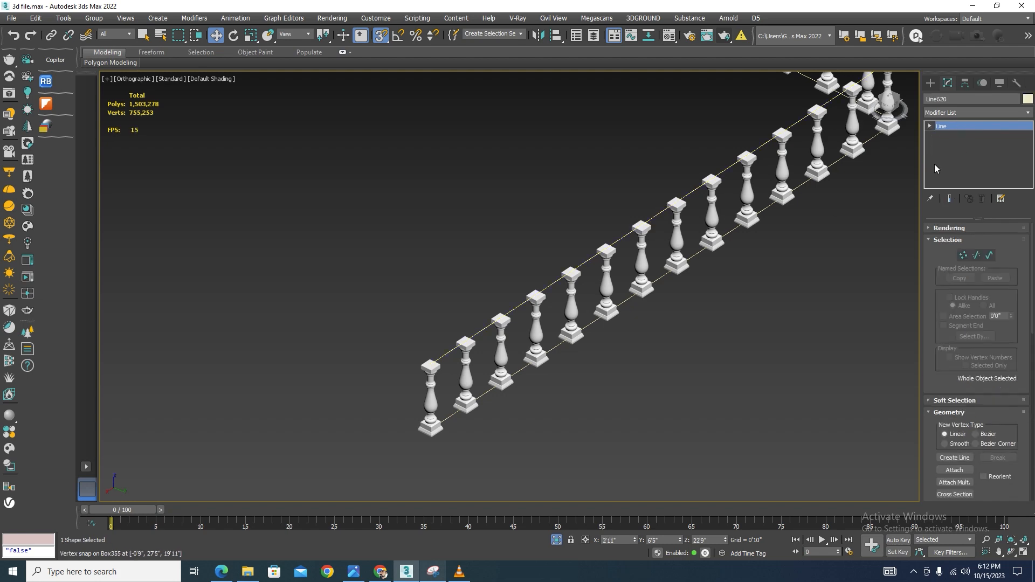
{"action": "right_click", "coordinate": [962, 126]}
{"action": "left_click", "coordinate": [964, 180]}
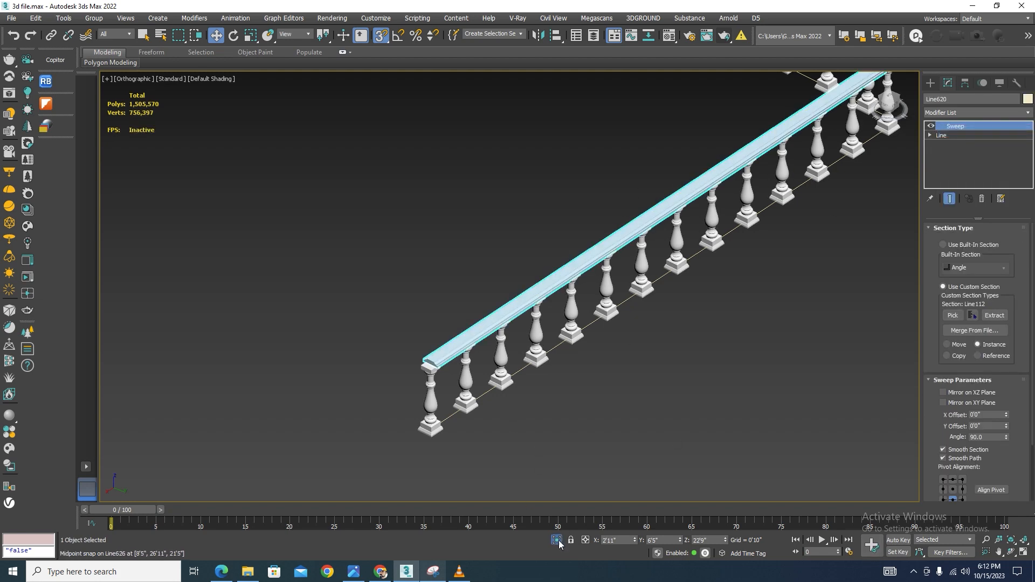
Select the cornice's edge line and, in the top view at spline level, outline the spline
{"action": "scroll", "coordinate": [621, 376], "scroll_direction": "down", "scroll_amount": 10}
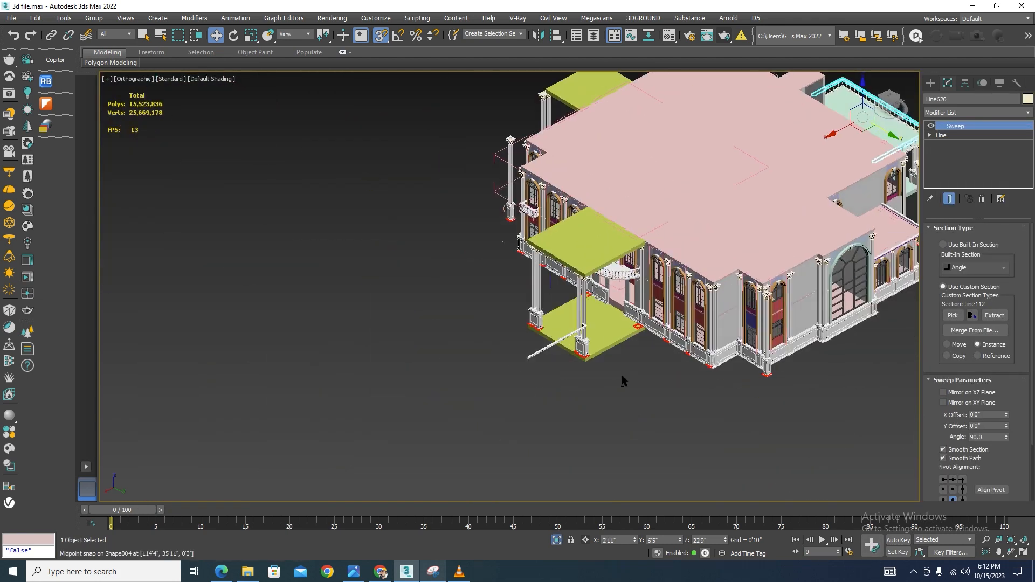
{"action": "middle_click_drag", "start_coordinate": [621, 374], "coordinate": [551, 374], "text": "alt"}
{"action": "middle_click_drag", "start_coordinate": [855, 244], "coordinate": [611, 297]}
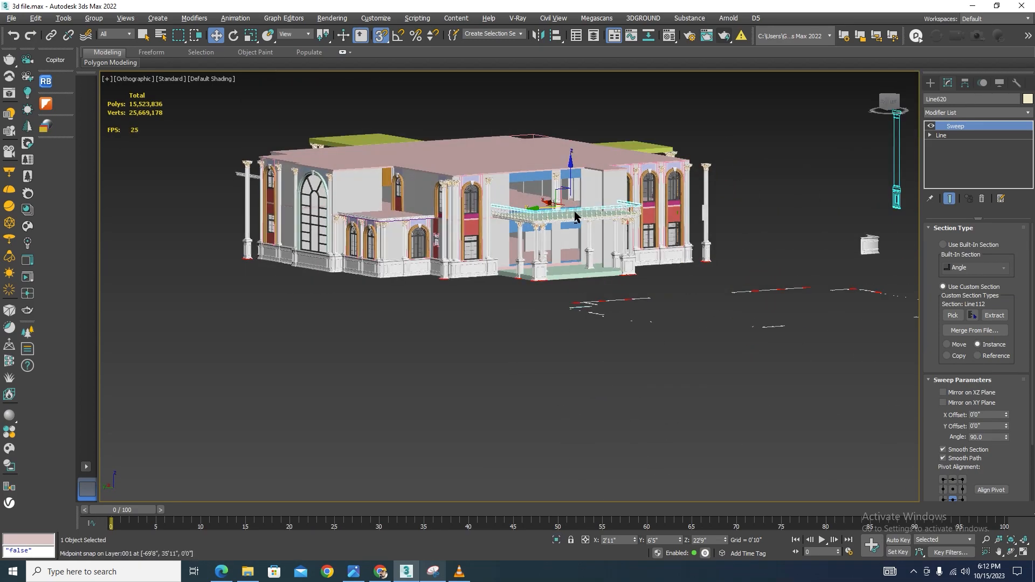
{"action": "scroll", "coordinate": [591, 218], "scroll_direction": "up", "scroll_amount": 2}
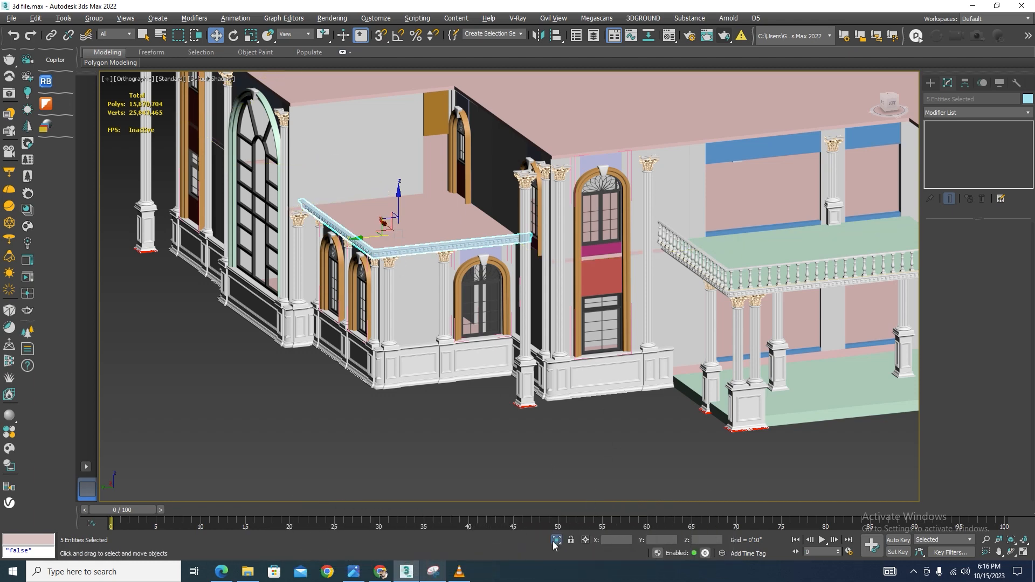
{"action": "left_click", "coordinate": [554, 542]}
{"action": "left_click", "coordinate": [642, 443]}
{"action": "scroll", "coordinate": [539, 305], "scroll_direction": "up", "scroll_amount": 10}
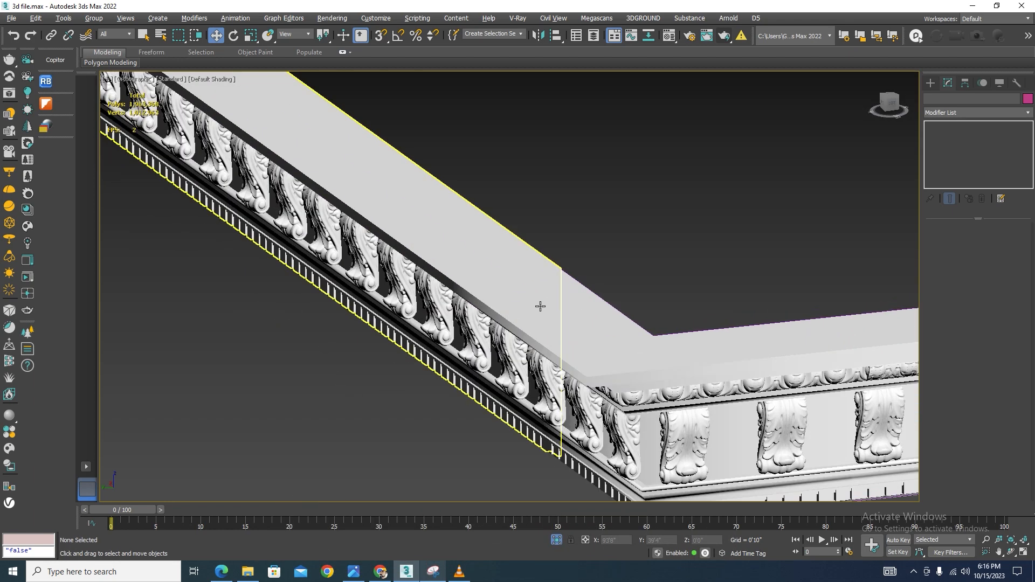
{"action": "left_click", "coordinate": [652, 333]}
{"action": "key", "text": "t"}
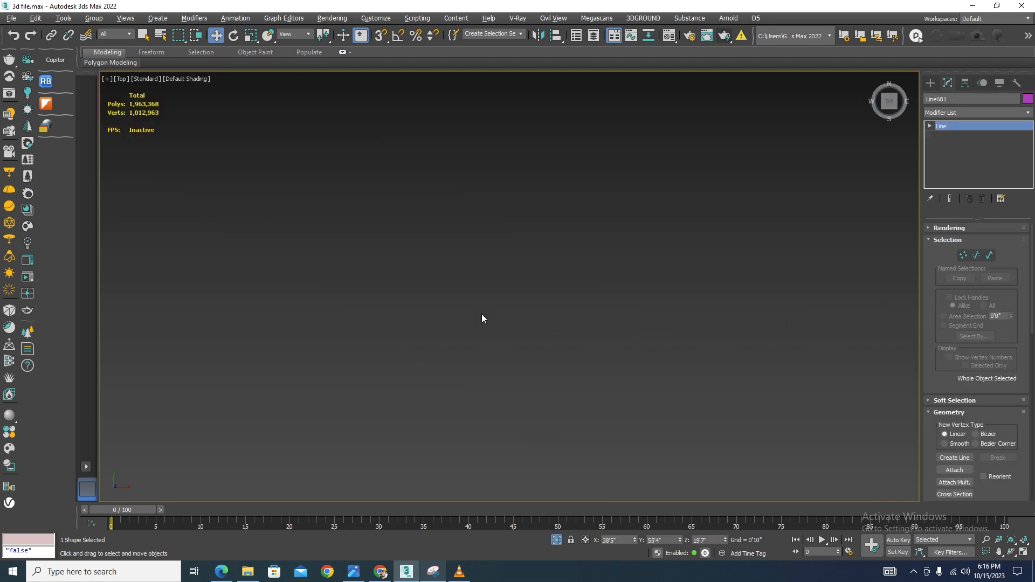
{"action": "scroll", "coordinate": [517, 180], "scroll_direction": "up", "scroll_amount": 6}
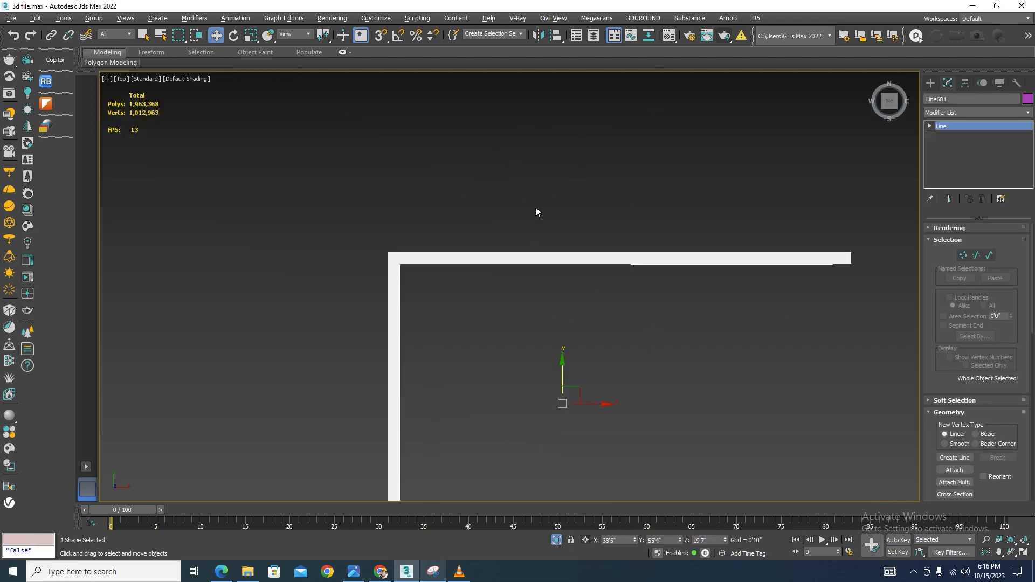
{"action": "left_click", "coordinate": [990, 255]}
{"action": "left_click_drag", "start_coordinate": [627, 263], "coordinate": [627, 260]}
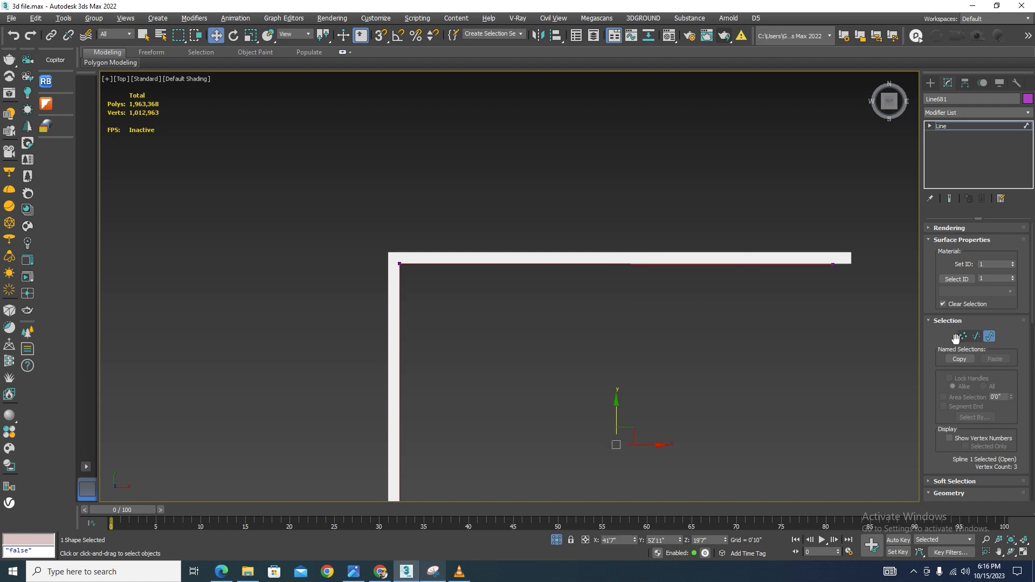
{"action": "left_click_drag", "start_coordinate": [1031, 312], "coordinate": [1031, 431]}
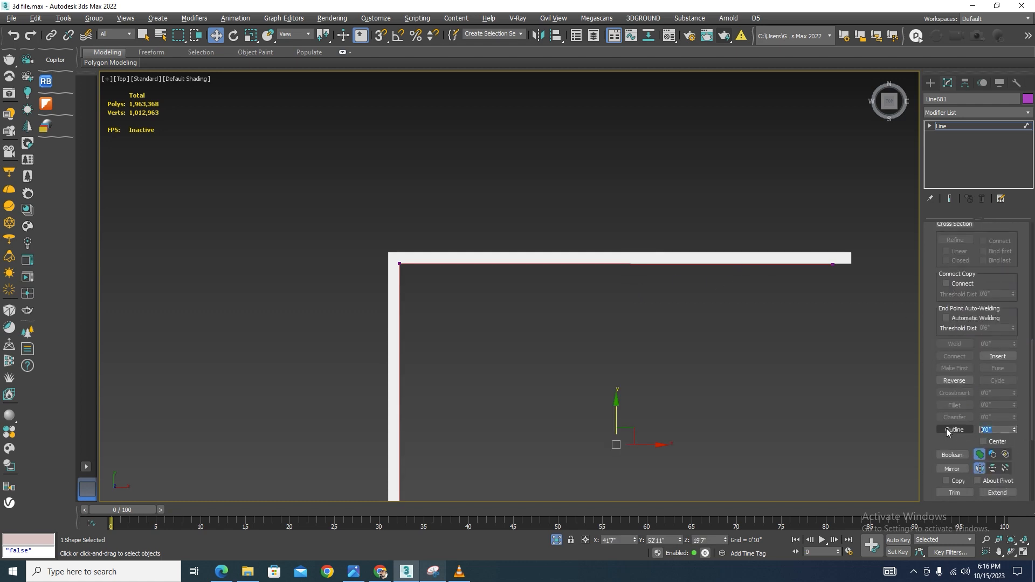
{"action": "key", "text": "Return"}
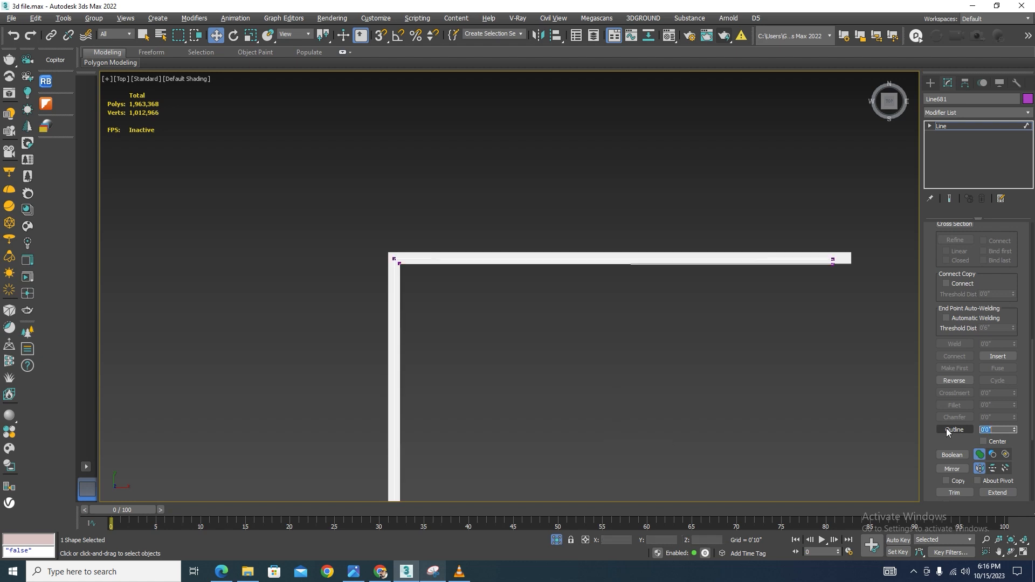
At segment level, delete the end and original edge segments of the outlined spline, keeping only the offset line as a path
{"action": "scroll", "coordinate": [398, 281], "scroll_direction": "up", "scroll_amount": 6}
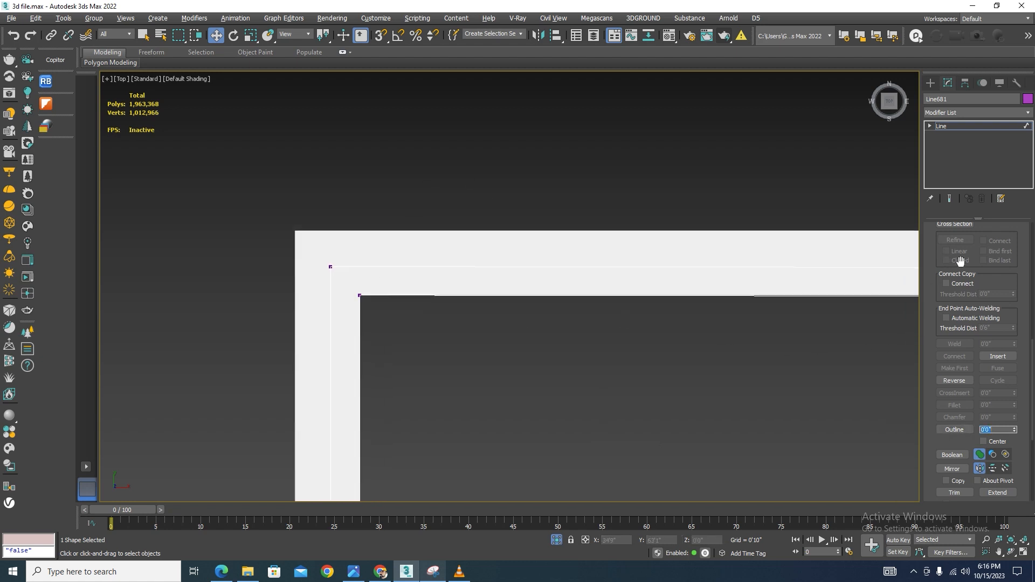
{"action": "left_click", "coordinate": [929, 126]}
{"action": "left_click", "coordinate": [952, 144]}
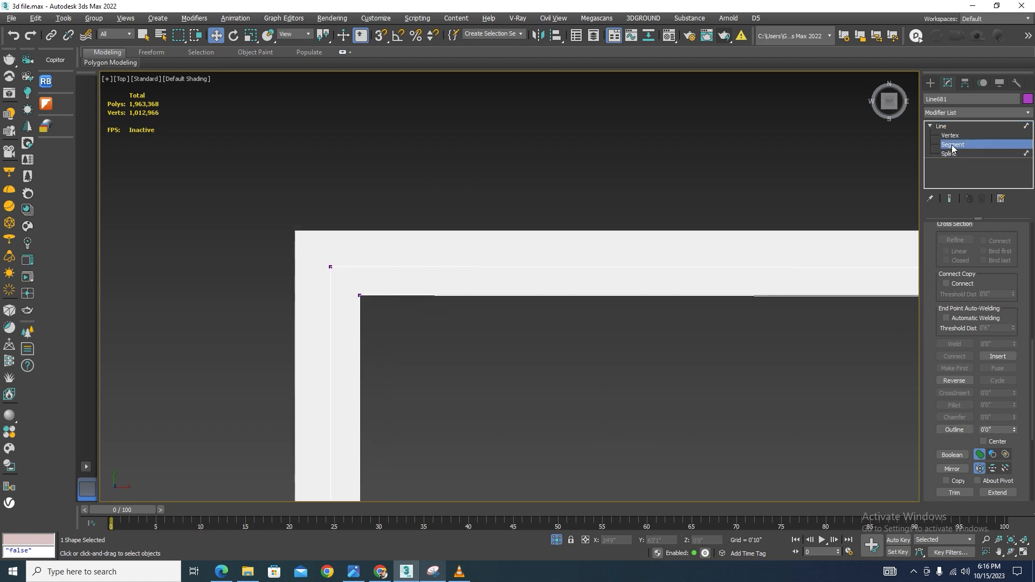
{"action": "scroll", "coordinate": [374, 313], "scroll_direction": "up", "scroll_amount": 4}
{"action": "left_click_drag", "start_coordinate": [382, 353], "coordinate": [325, 249]}
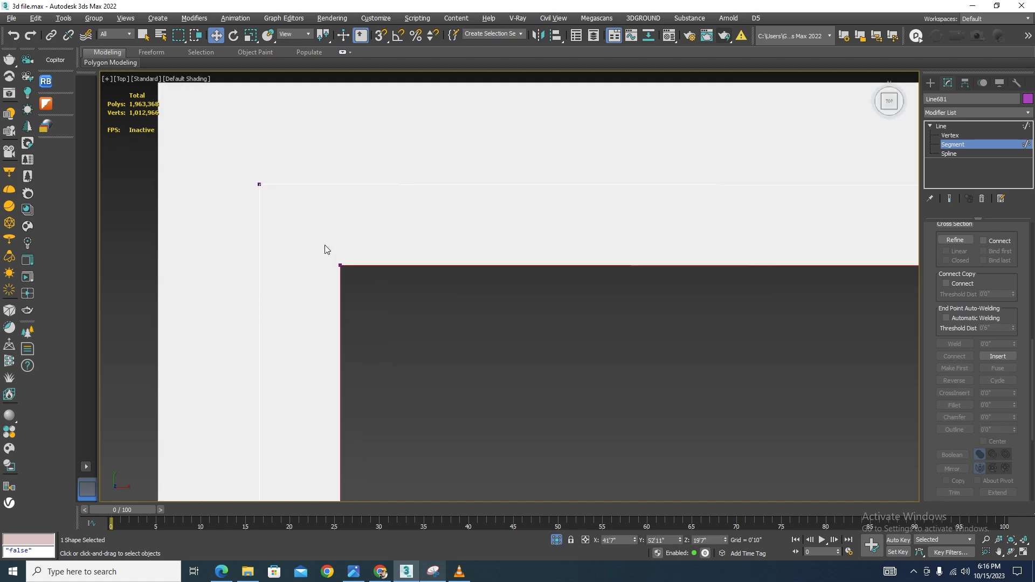
{"action": "key", "text": "Delete"}
{"action": "scroll", "coordinate": [402, 219], "scroll_direction": "down", "scroll_amount": 12}
{"action": "scroll", "coordinate": [509, 372], "scroll_direction": "up", "scroll_amount": 10}
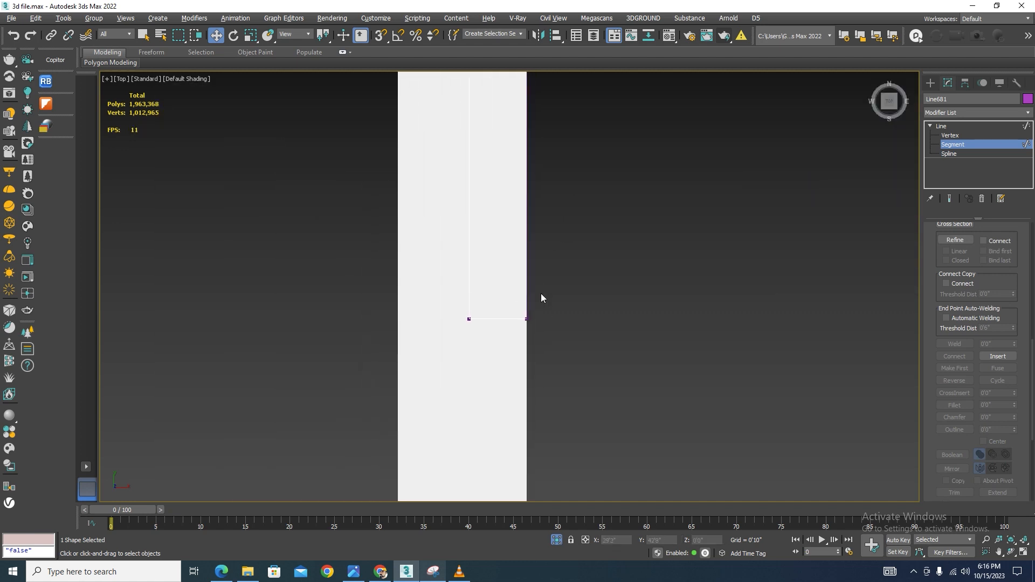
{"action": "left_click_drag", "start_coordinate": [559, 275], "coordinate": [504, 348]}
{"action": "key", "text": "Delete"}
{"action": "scroll", "coordinate": [461, 425], "scroll_direction": "down", "scroll_amount": 12}
{"action": "scroll", "coordinate": [679, 243], "scroll_direction": "up", "scroll_amount": 6}
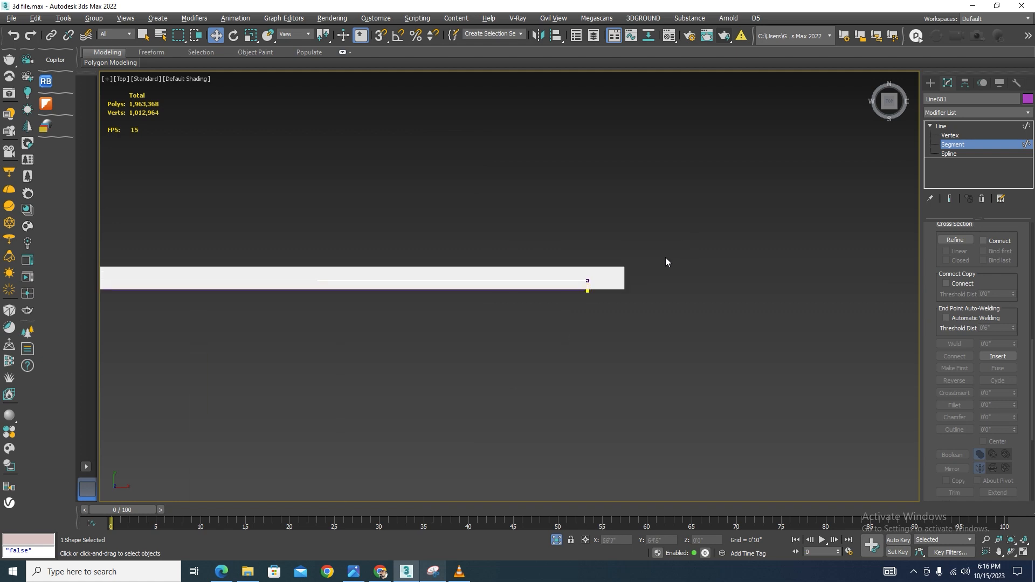
{"action": "scroll", "coordinate": [610, 286], "scroll_direction": "up", "scroll_amount": 6}
{"action": "left_click_drag", "start_coordinate": [632, 294], "coordinate": [373, 339]}
{"action": "key", "text": "Delete"}
{"action": "scroll", "coordinate": [629, 246], "scroll_direction": "down", "scroll_amount": 14}
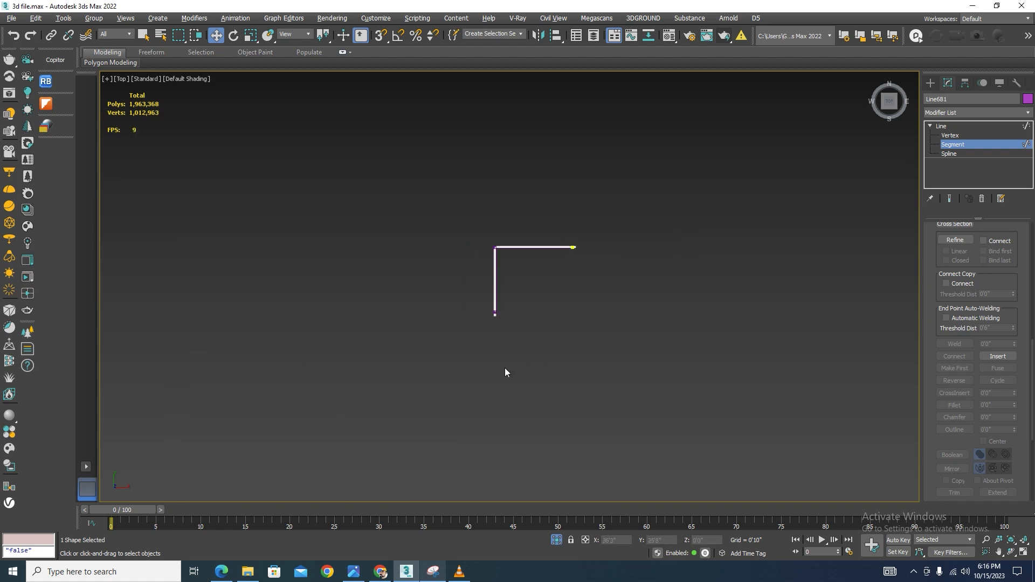
{"action": "middle_click_drag", "start_coordinate": [504, 372], "coordinate": [609, 277], "text": "alt"}
{"action": "scroll", "coordinate": [609, 277], "scroll_direction": "up", "scroll_amount": 4}
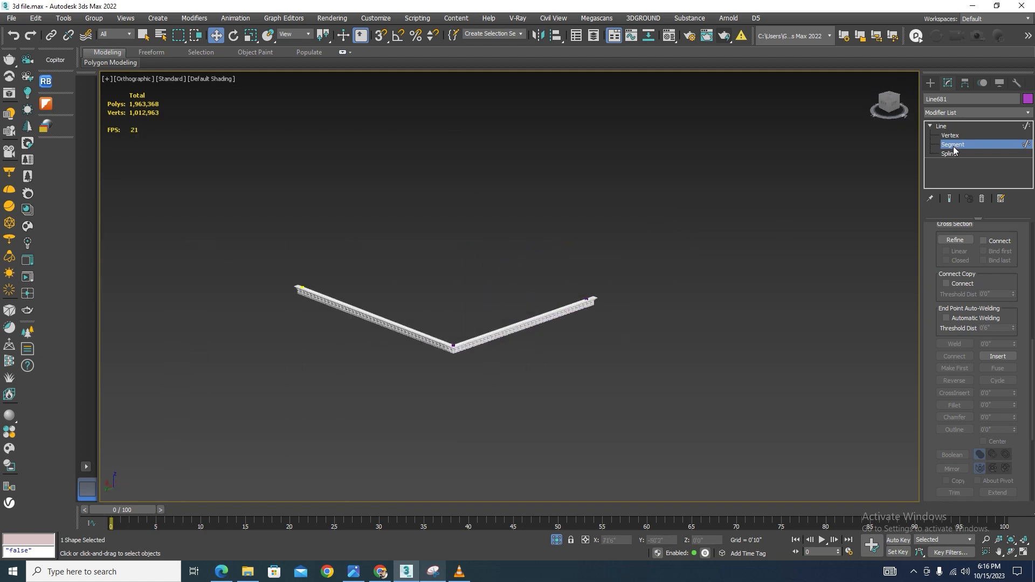
Leave segment level and isolate the new path line together with one baluster from the existing railing
{"action": "left_click", "coordinate": [953, 144]}
{"action": "left_click", "coordinate": [654, 252]}
{"action": "scroll", "coordinate": [458, 339], "scroll_direction": "up", "scroll_amount": 8}
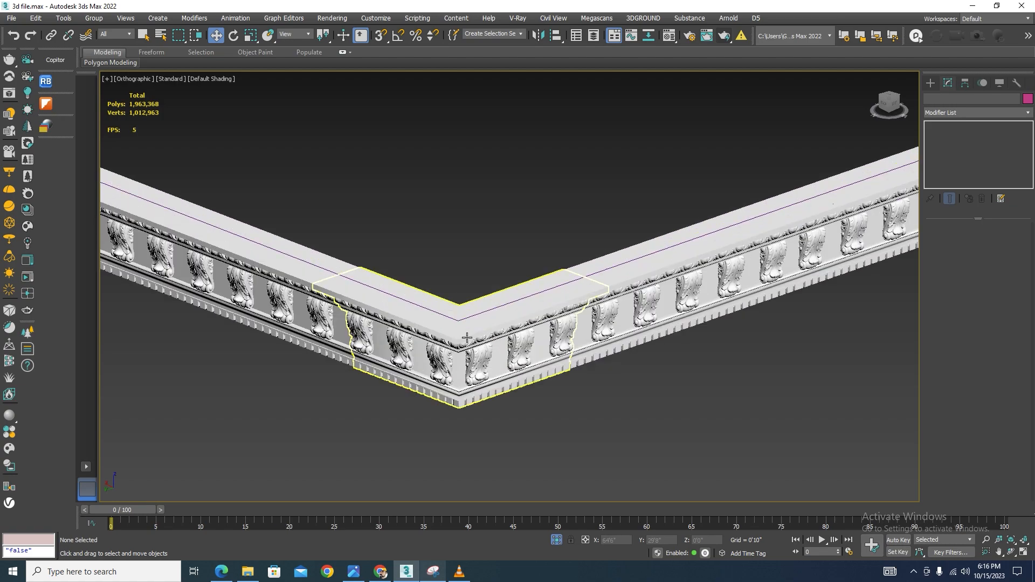
{"action": "left_click", "coordinate": [466, 315]}
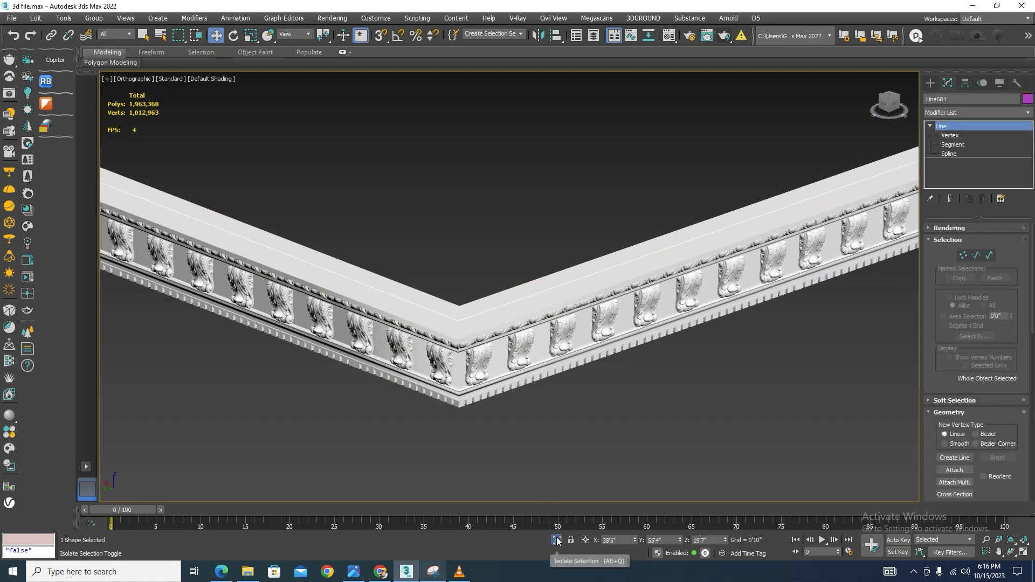
{"action": "left_click", "coordinate": [556, 541]}
{"action": "scroll", "coordinate": [593, 345], "scroll_direction": "down", "scroll_amount": 2}
{"action": "scroll", "coordinate": [647, 304], "scroll_direction": "up", "scroll_amount": 9}
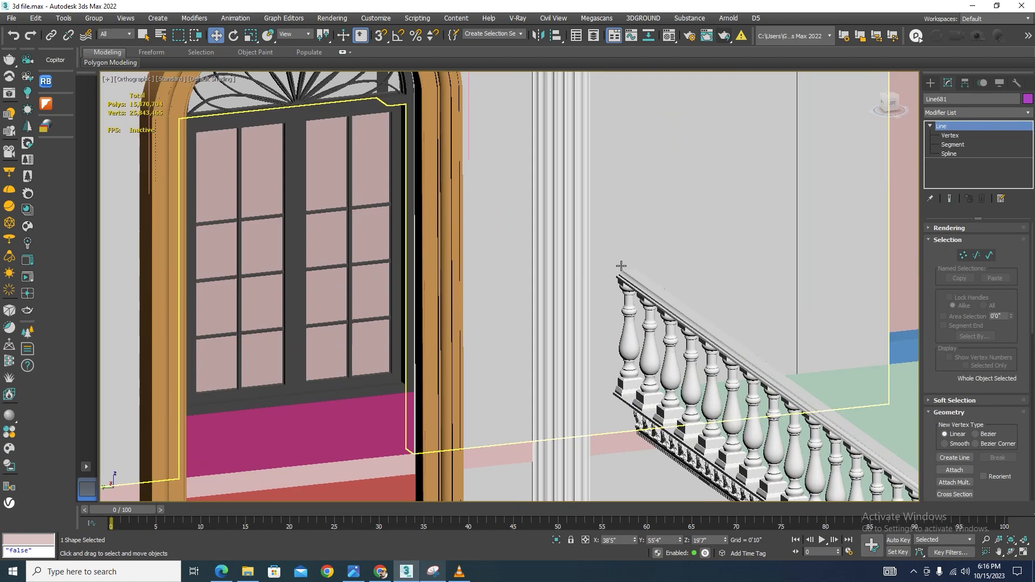
{"action": "scroll", "coordinate": [621, 266], "scroll_direction": "up", "scroll_amount": 3}
{"action": "left_click", "coordinate": [629, 346]}
{"action": "left_click", "coordinate": [556, 544]}
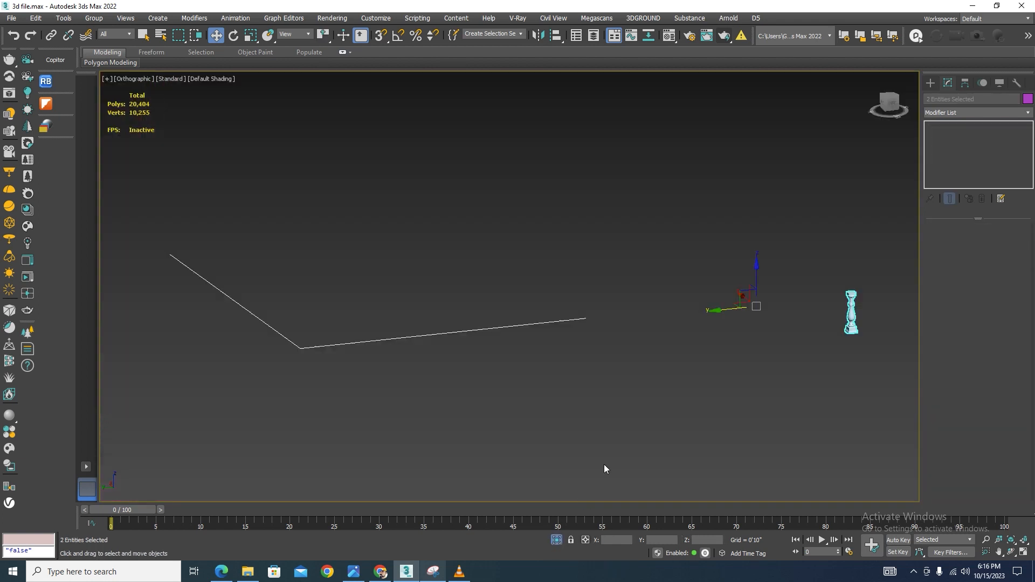
Clone a copy of the baluster group next to the path line
{"action": "scroll", "coordinate": [632, 345], "scroll_direction": "down", "scroll_amount": 5}
{"action": "left_click", "coordinate": [675, 377]}
{"action": "scroll", "coordinate": [708, 322], "scroll_direction": "up", "scroll_amount": 3}
{"action": "left_click", "coordinate": [714, 319]}
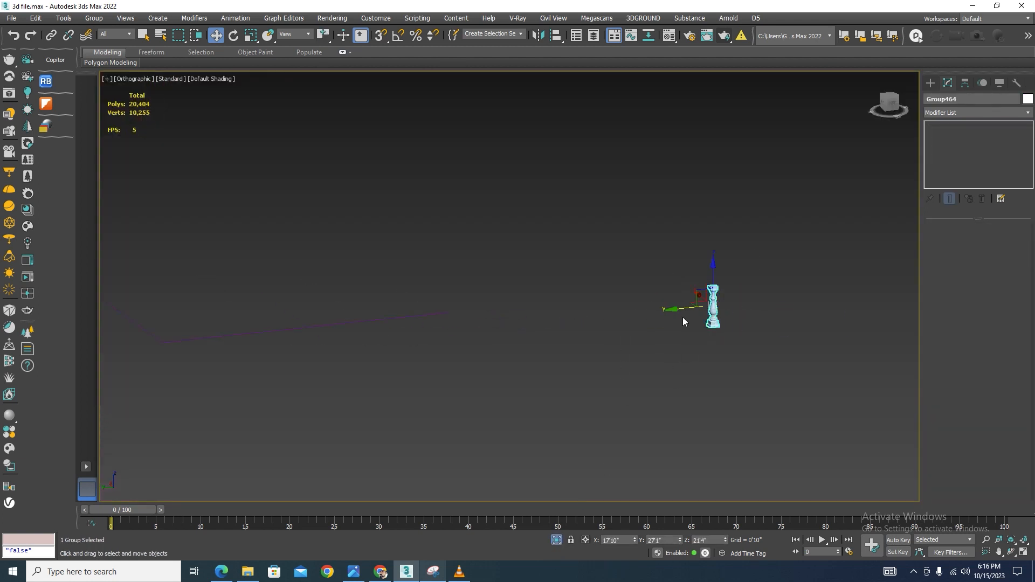
{"action": "left_click_drag", "start_coordinate": [662, 318], "coordinate": [437, 349], "text": "shift"}
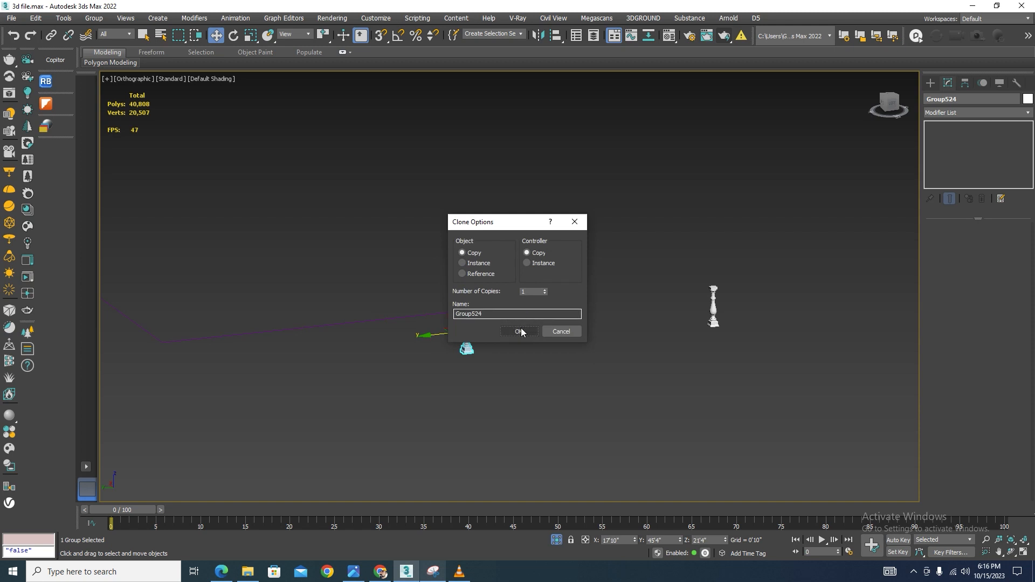
{"action": "left_click", "coordinate": [517, 332]}
Move the baluster copy over the path line in the top view
{"action": "key", "text": "t"}
{"action": "scroll", "coordinate": [520, 310], "scroll_direction": "down", "scroll_amount": 8}
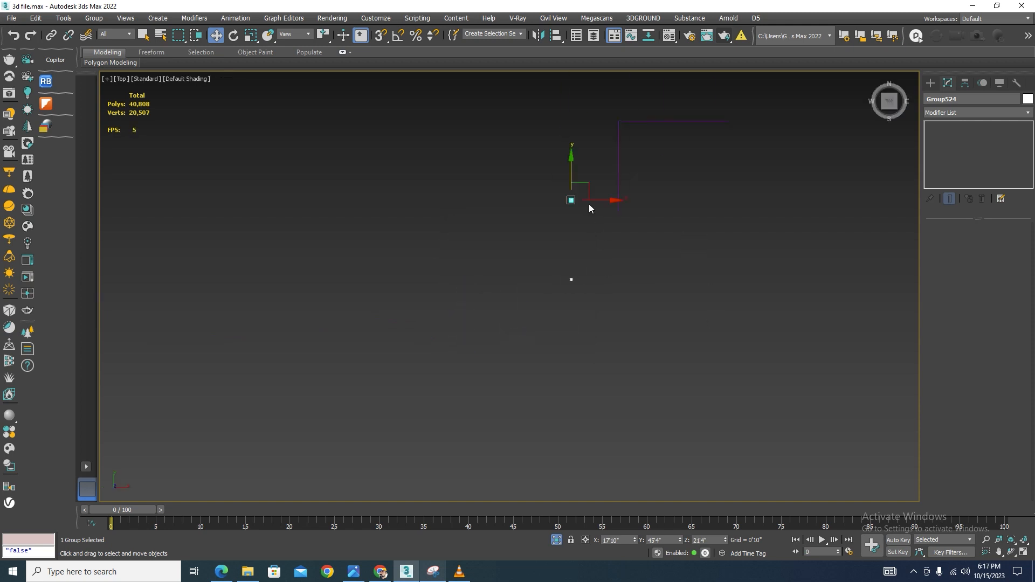
{"action": "scroll", "coordinate": [587, 201], "scroll_direction": "up", "scroll_amount": 6}
{"action": "left_click_drag", "start_coordinate": [580, 331], "coordinate": [853, 355]}
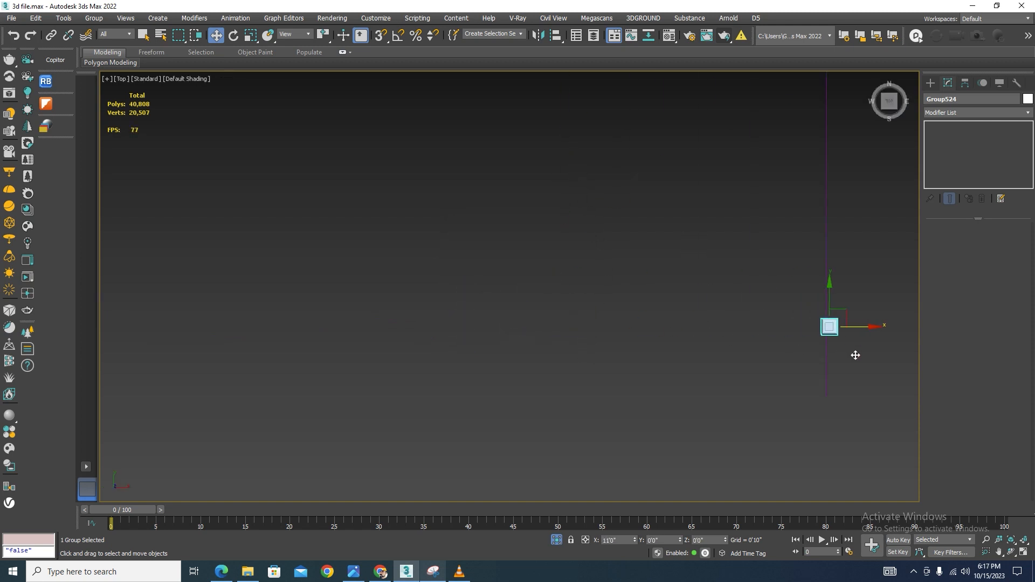
{"action": "middle_click_drag", "start_coordinate": [776, 345], "coordinate": [489, 309]}
{"action": "scroll", "coordinate": [490, 309], "scroll_direction": "up", "scroll_amount": 3}
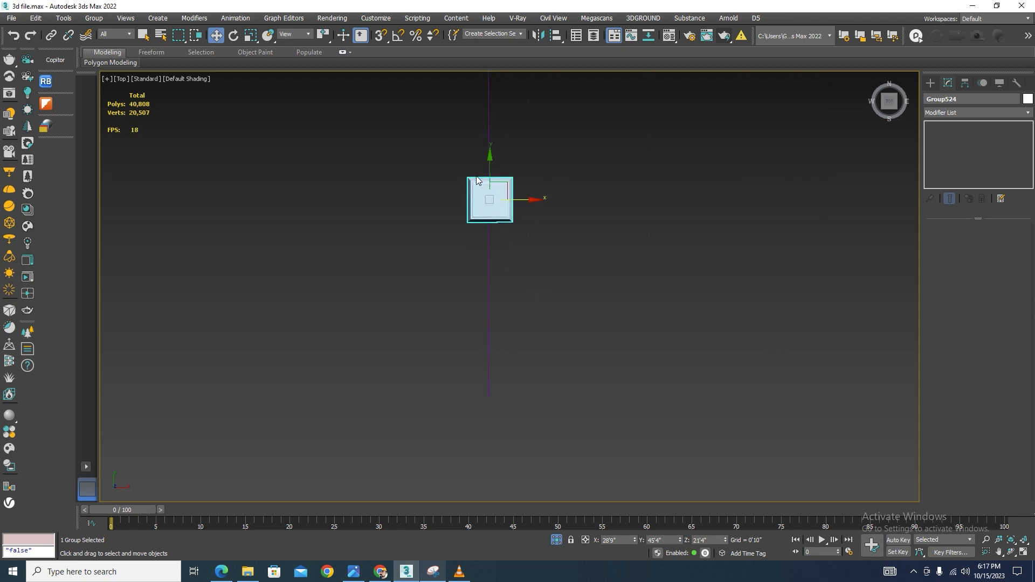
{"action": "left_click_drag", "start_coordinate": [489, 166], "coordinate": [522, 329]}
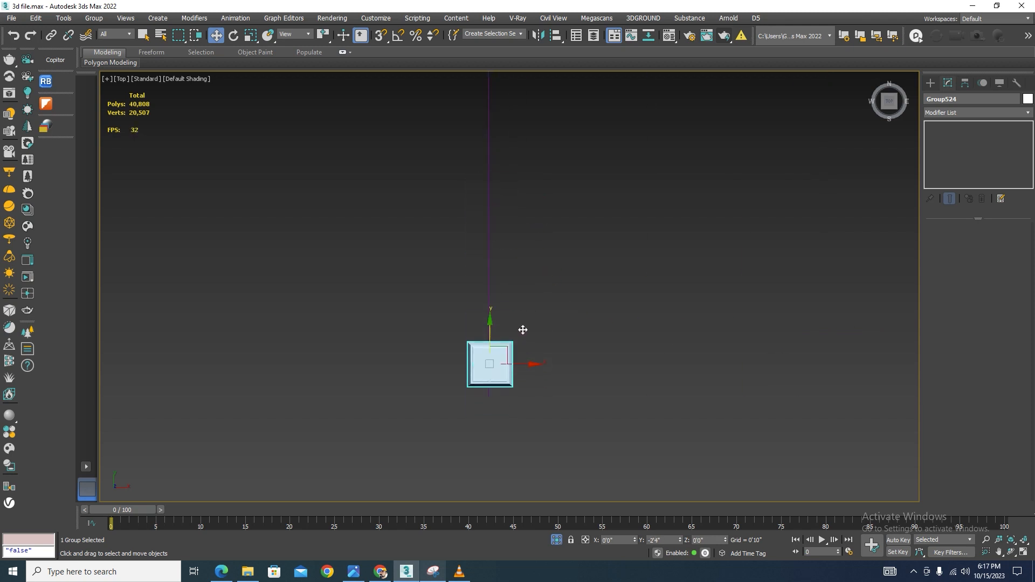
{"action": "middle_click_drag", "start_coordinate": [462, 415], "coordinate": [502, 383], "text": "alt"}
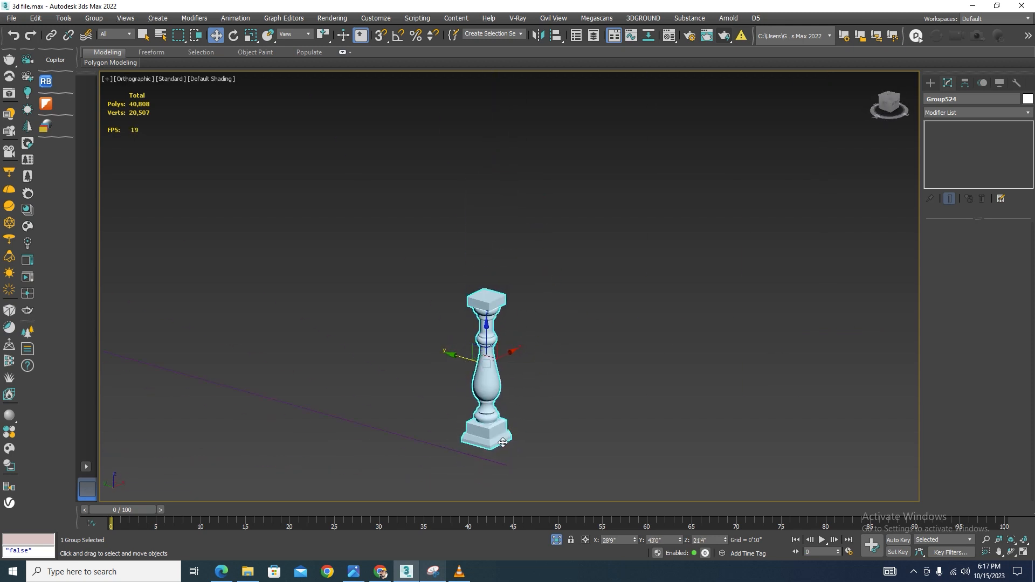
In the front view, snap the baluster copy's base down onto the path line's height
{"action": "key", "text": "f"}
{"action": "scroll", "coordinate": [636, 296], "scroll_direction": "down", "scroll_amount": 8}
{"action": "scroll", "coordinate": [657, 263], "scroll_direction": "up", "scroll_amount": 5}
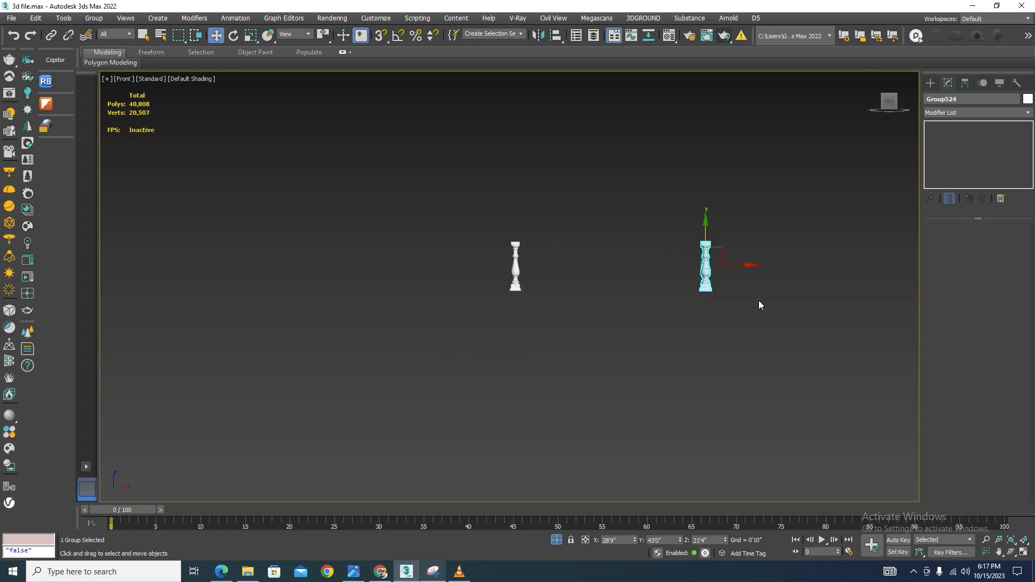
{"action": "scroll", "coordinate": [758, 300], "scroll_direction": "up", "scroll_amount": 5}
{"action": "scroll", "coordinate": [576, 248], "scroll_direction": "down", "scroll_amount": 4}
{"action": "scroll", "coordinate": [550, 181], "scroll_direction": "up", "scroll_amount": 2}
{"action": "left_click_drag", "start_coordinate": [539, 168], "coordinate": [547, 151]}
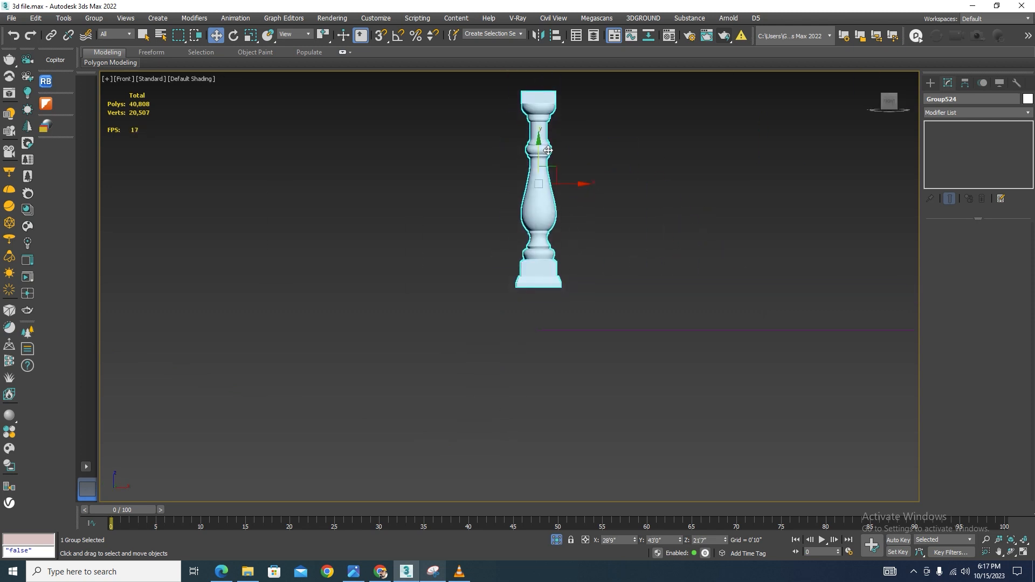
{"action": "key", "text": "s"}
{"action": "scroll", "coordinate": [523, 227], "scroll_direction": "up", "scroll_amount": 5}
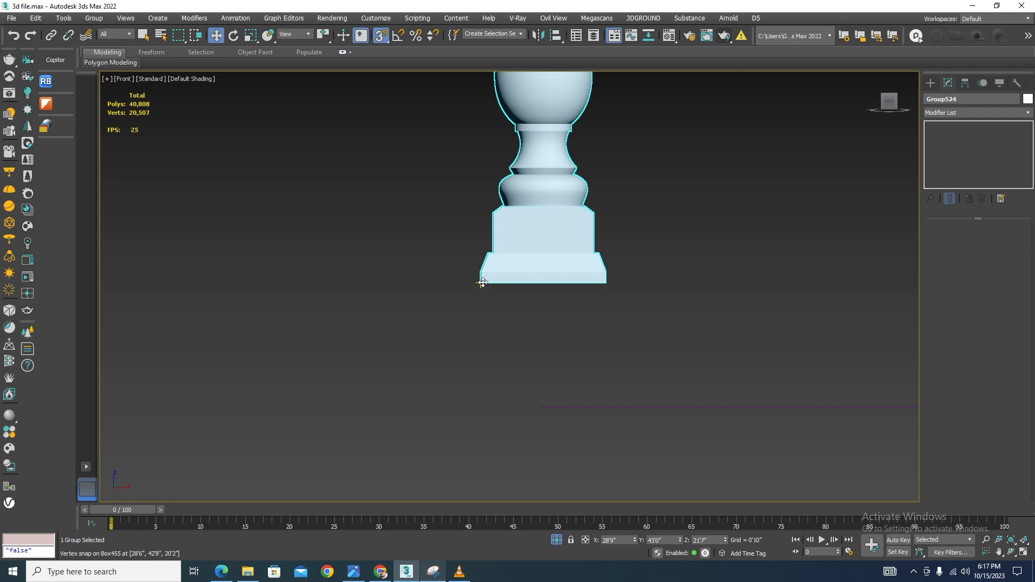
{"action": "left_click_drag", "start_coordinate": [480, 282], "coordinate": [538, 399]}
{"action": "scroll", "coordinate": [590, 344], "scroll_direction": "down", "scroll_amount": 6}
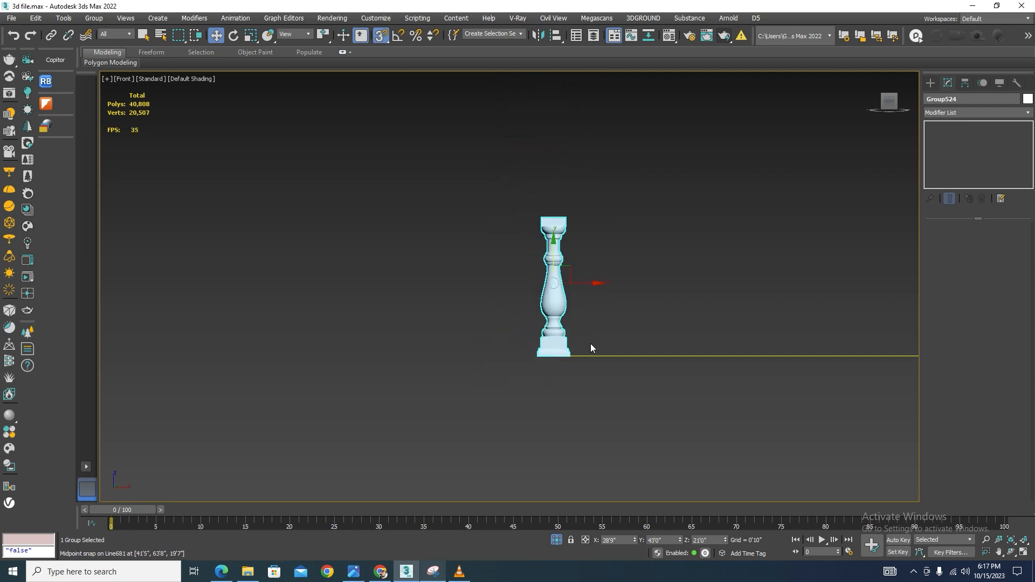
In the top view, snap the baluster's base midpoint onto the path line
{"action": "key", "text": "t"}
{"action": "scroll", "coordinate": [592, 343], "scroll_direction": "down", "scroll_amount": 3}
{"action": "middle_click_drag", "start_coordinate": [651, 288], "coordinate": [681, 355]}
{"action": "scroll", "coordinate": [682, 355], "scroll_direction": "up", "scroll_amount": 2}
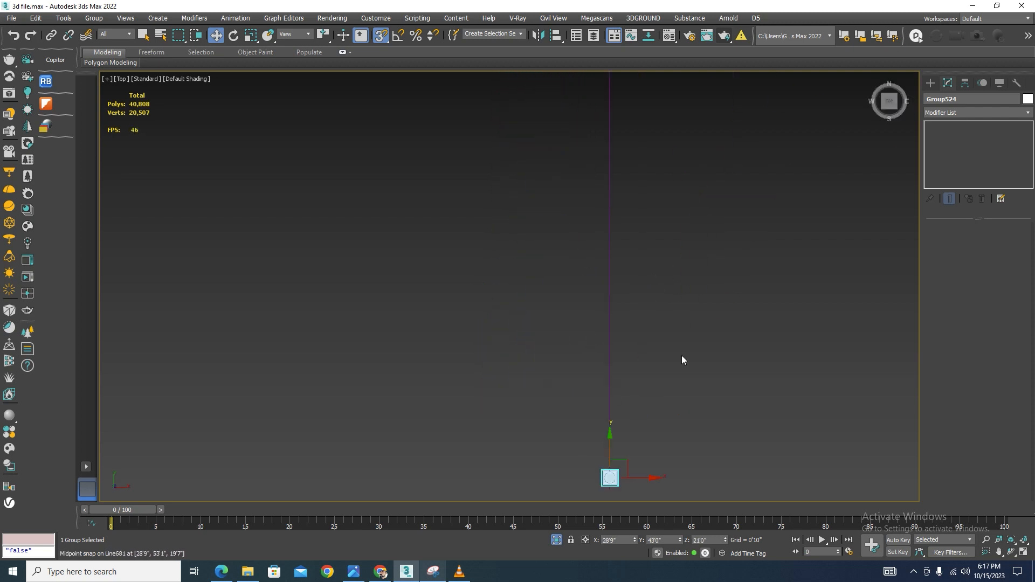
{"action": "scroll", "coordinate": [614, 475], "scroll_direction": "up", "scroll_amount": 5}
{"action": "scroll", "coordinate": [614, 367], "scroll_direction": "down", "scroll_amount": 4}
{"action": "scroll", "coordinate": [603, 427], "scroll_direction": "up", "scroll_amount": 6}
{"action": "scroll", "coordinate": [620, 317], "scroll_direction": "up", "scroll_amount": 5}
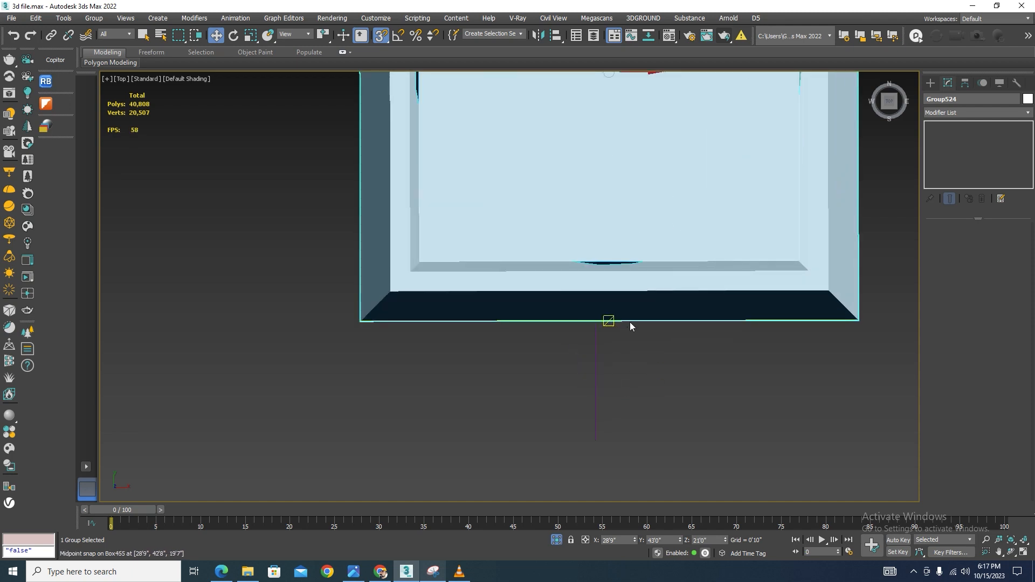
{"action": "left_click_drag", "start_coordinate": [608, 321], "coordinate": [594, 433]}
{"action": "scroll", "coordinate": [620, 259], "scroll_direction": "down", "scroll_amount": 5}
{"action": "left_click_drag", "start_coordinate": [641, 236], "coordinate": [676, 246]}
{"action": "scroll", "coordinate": [677, 283], "scroll_direction": "up", "scroll_amount": 3}
{"action": "left_click_drag", "start_coordinate": [672, 307], "coordinate": [543, 315]}
{"action": "middle_click_drag", "start_coordinate": [624, 203], "coordinate": [672, 265], "text": "alt"}
{"action": "key", "text": "s"}
{"action": "scroll", "coordinate": [642, 265], "scroll_direction": "down", "scroll_amount": 6}
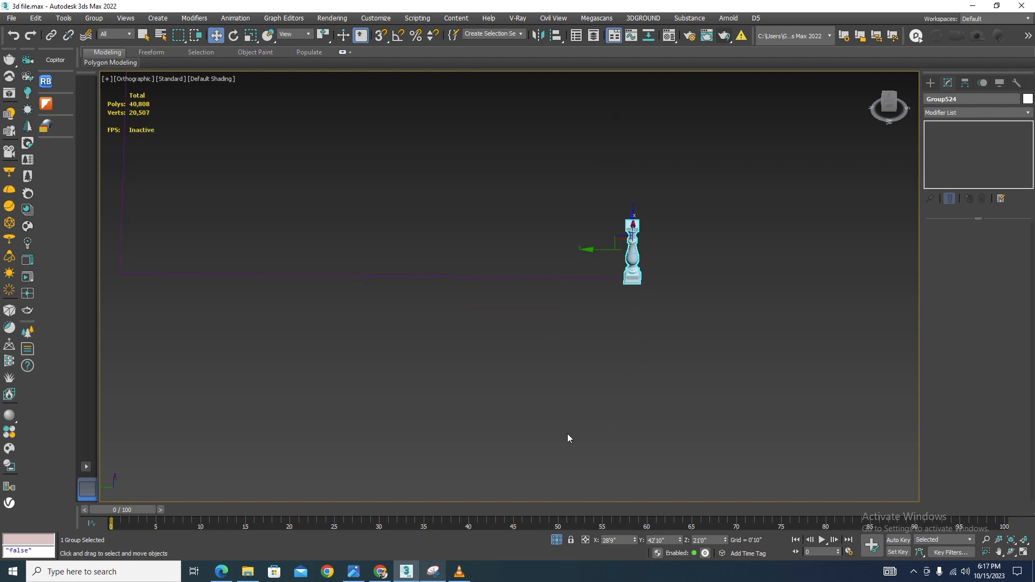
{"action": "left_click_drag", "start_coordinate": [539, 217], "coordinate": [568, 437], "text": "ctrl"}
Exit isolation and isolate the cornice and neighbouring column together with the baluster and path line
{"action": "left_click", "coordinate": [556, 539]}
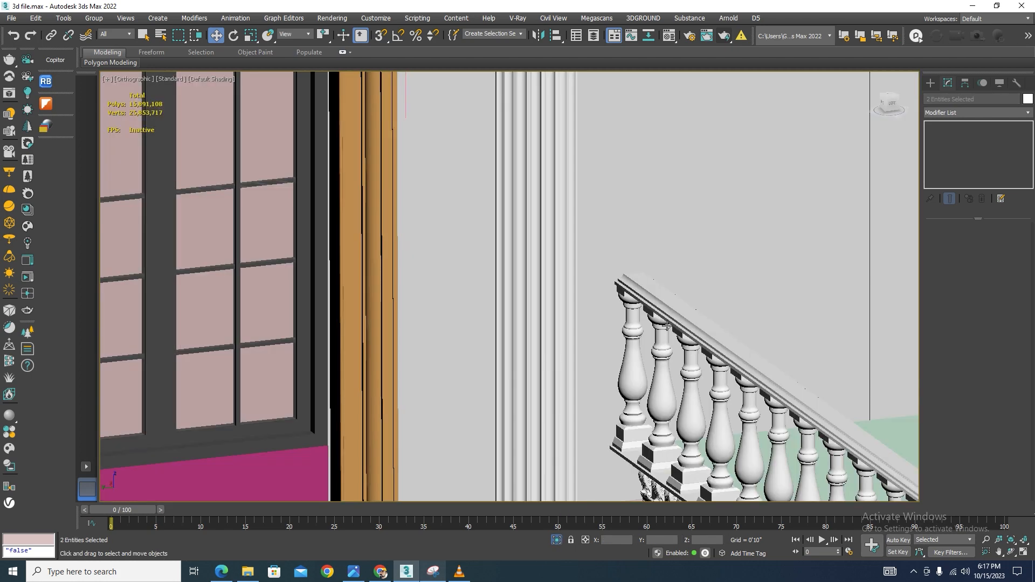
{"action": "scroll", "coordinate": [472, 300], "scroll_direction": "down", "scroll_amount": 4}
{"action": "scroll", "coordinate": [208, 325], "scroll_direction": "up", "scroll_amount": 5}
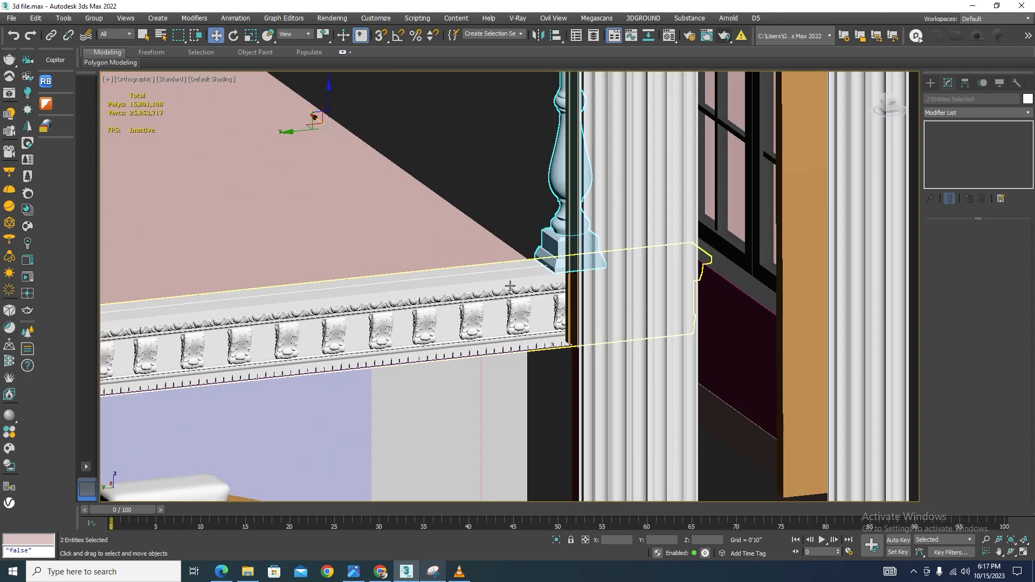
{"action": "left_click", "coordinate": [533, 282], "text": "ctrl"}
{"action": "left_click", "coordinate": [598, 218], "text": "ctrl"}
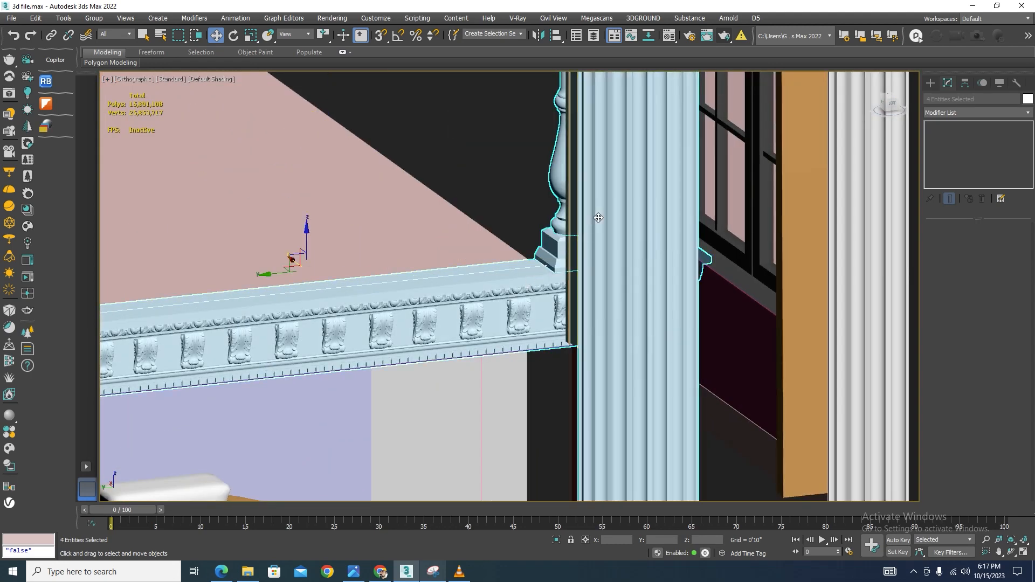
{"action": "scroll", "coordinate": [582, 359], "scroll_direction": "up", "scroll_amount": 5}
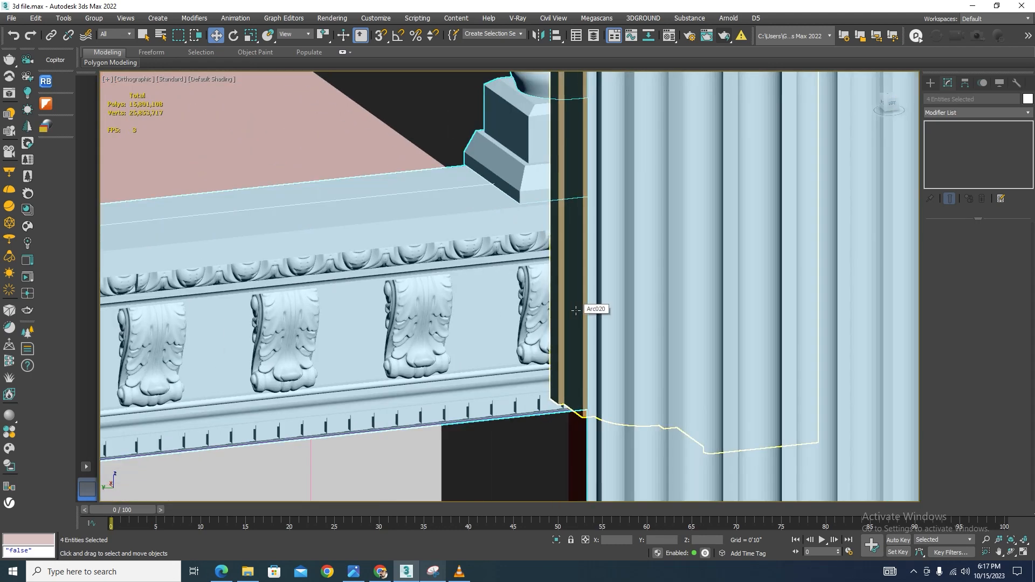
{"action": "left_click", "coordinate": [555, 540]}
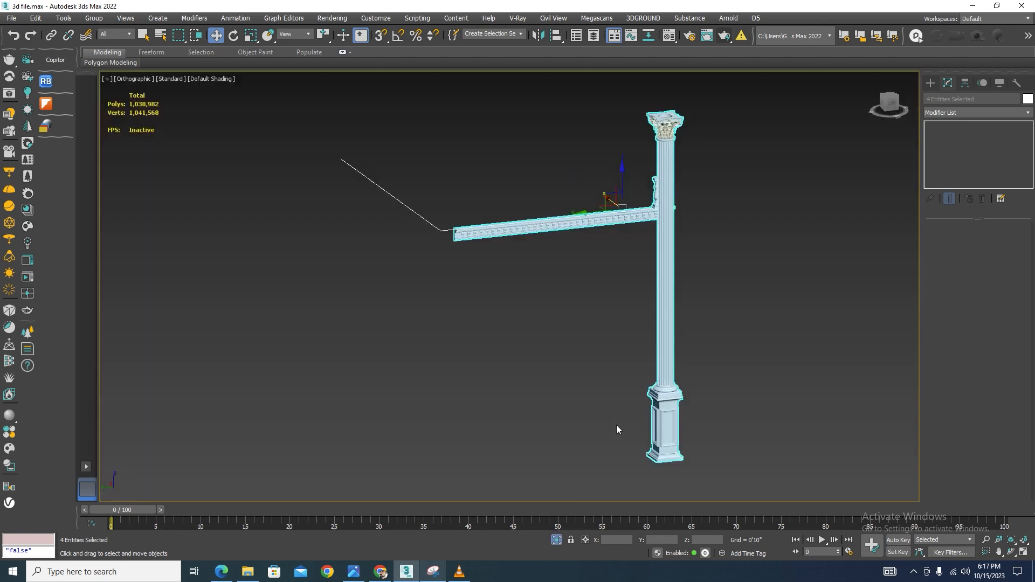
Move the baluster copy beside the column at the end of the cornice path
{"action": "left_click", "coordinate": [616, 426]}
{"action": "scroll", "coordinate": [663, 204], "scroll_direction": "up", "scroll_amount": 6}
{"action": "left_click", "coordinate": [626, 231]}
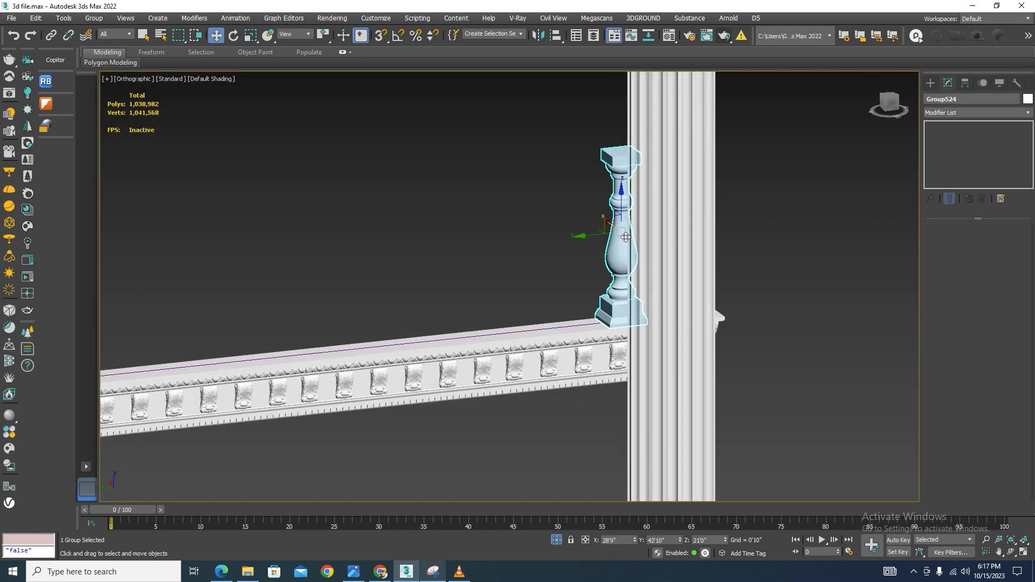
{"action": "left_click_drag", "start_coordinate": [593, 236], "coordinate": [556, 275]}
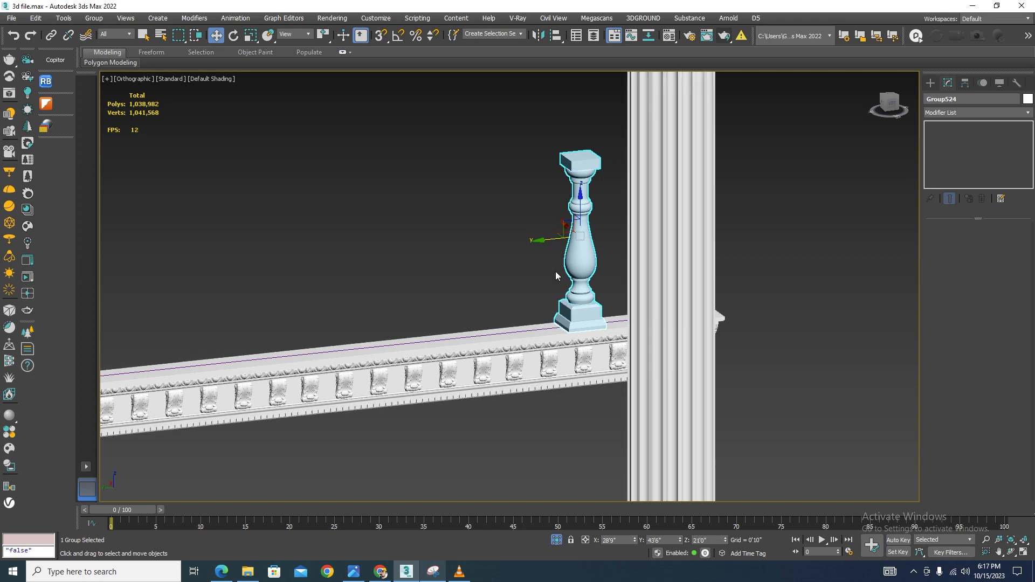
Open the Spacing Tool for the selected baluster and pick the path line along the cornice top as its path
{"action": "left_click", "coordinate": [67, 19]}
{"action": "mouse_move", "coordinate": [89, 250]}
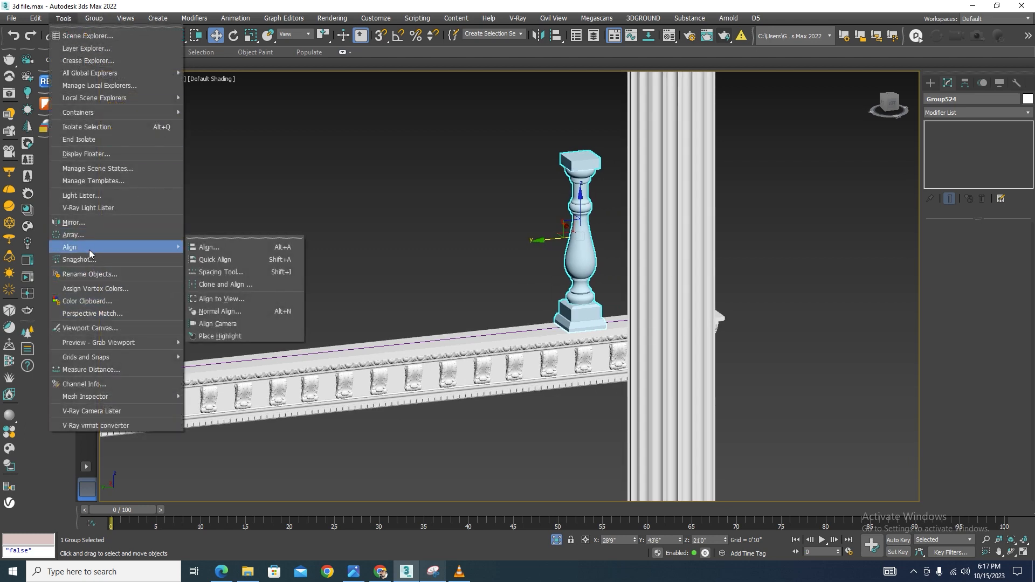
{"action": "left_click", "coordinate": [212, 272]}
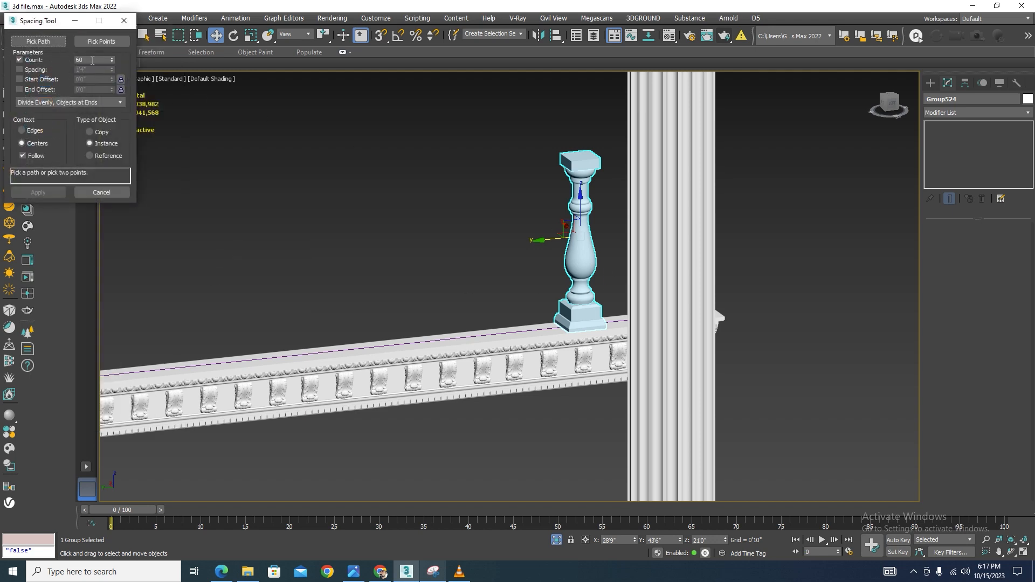
{"action": "left_click", "coordinate": [102, 42]}
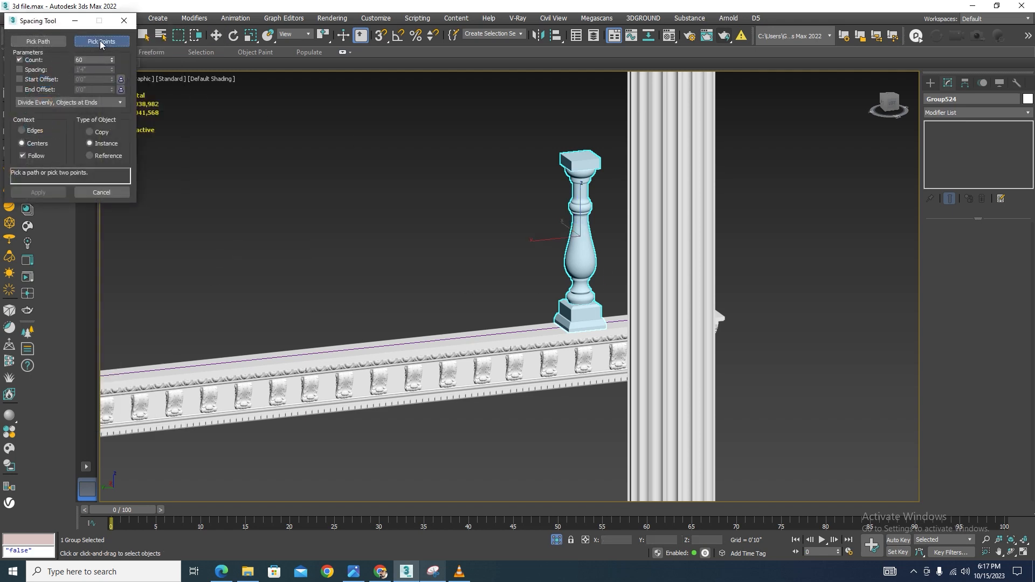
{"action": "left_click", "coordinate": [41, 45]}
{"action": "scroll", "coordinate": [474, 339], "scroll_direction": "up", "scroll_amount": 3}
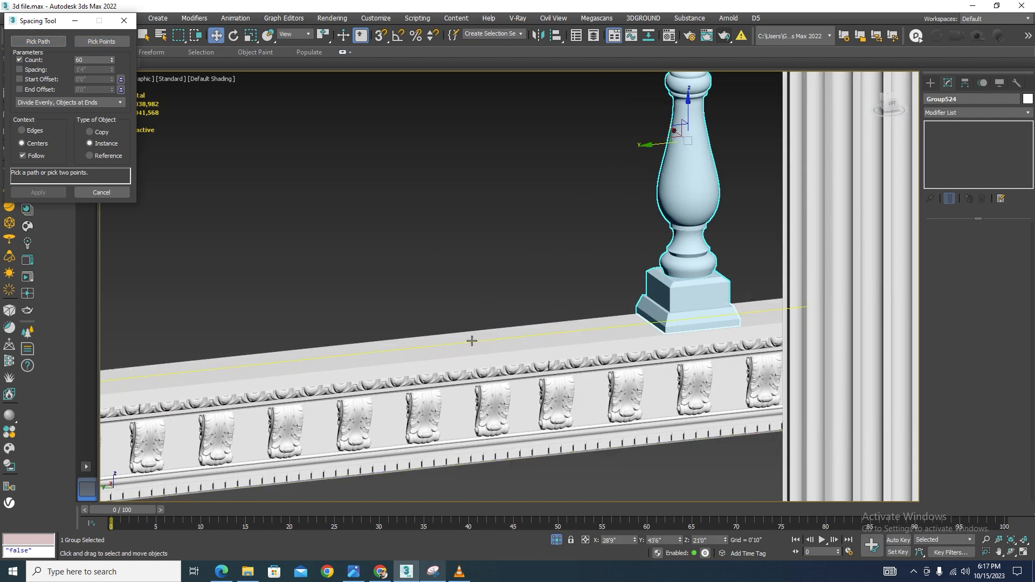
{"action": "left_click", "coordinate": [472, 340]}
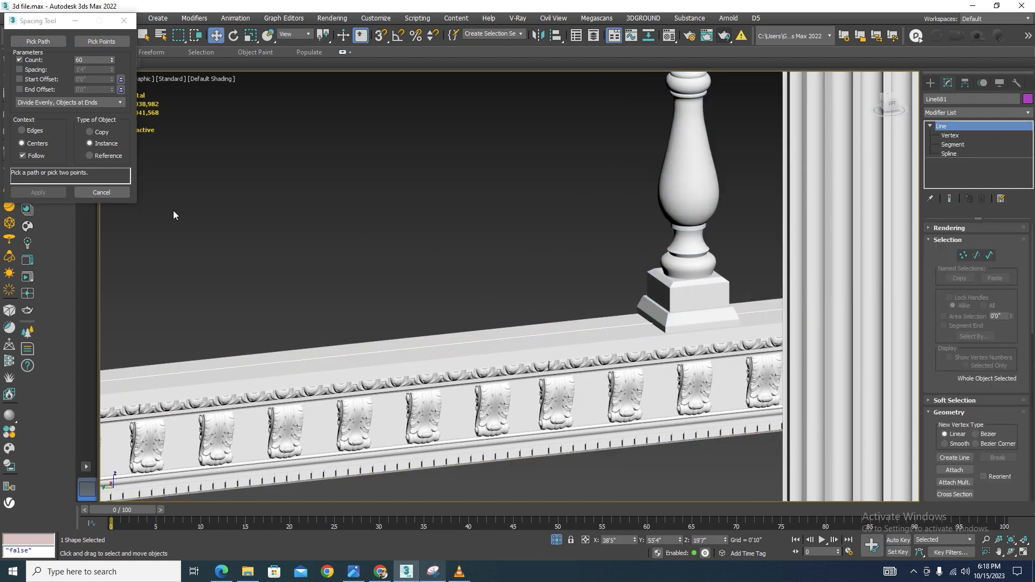
{"action": "scroll", "coordinate": [416, 258], "scroll_direction": "down", "scroll_amount": 10}
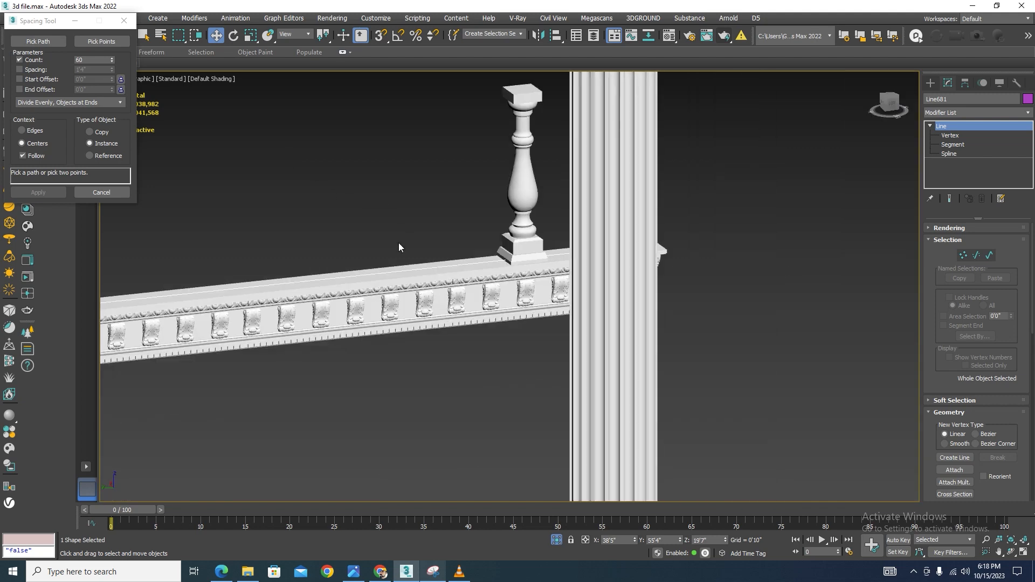
{"action": "scroll", "coordinate": [600, 230], "scroll_direction": "up", "scroll_amount": 8}
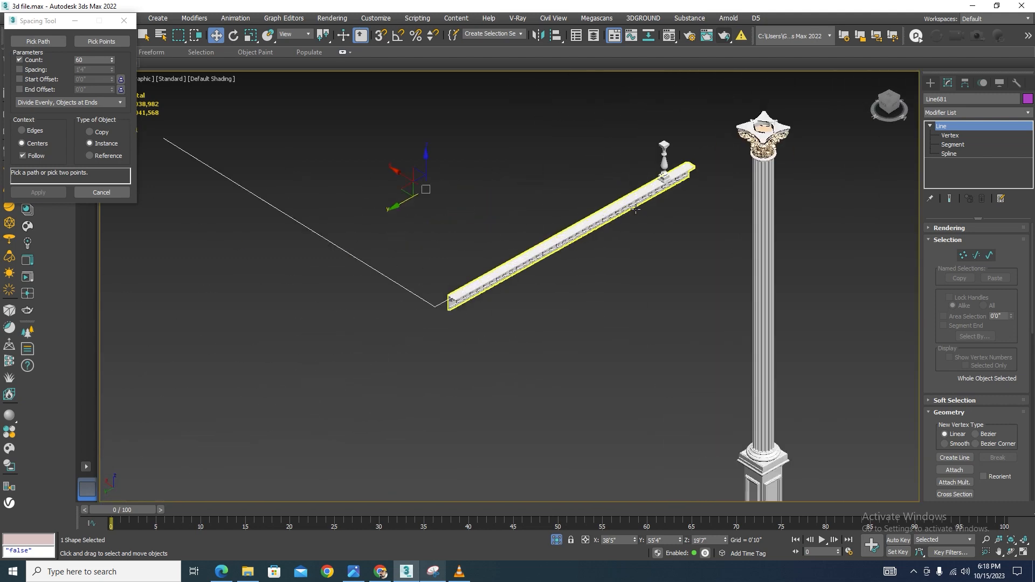
{"action": "left_click", "coordinate": [684, 167]}
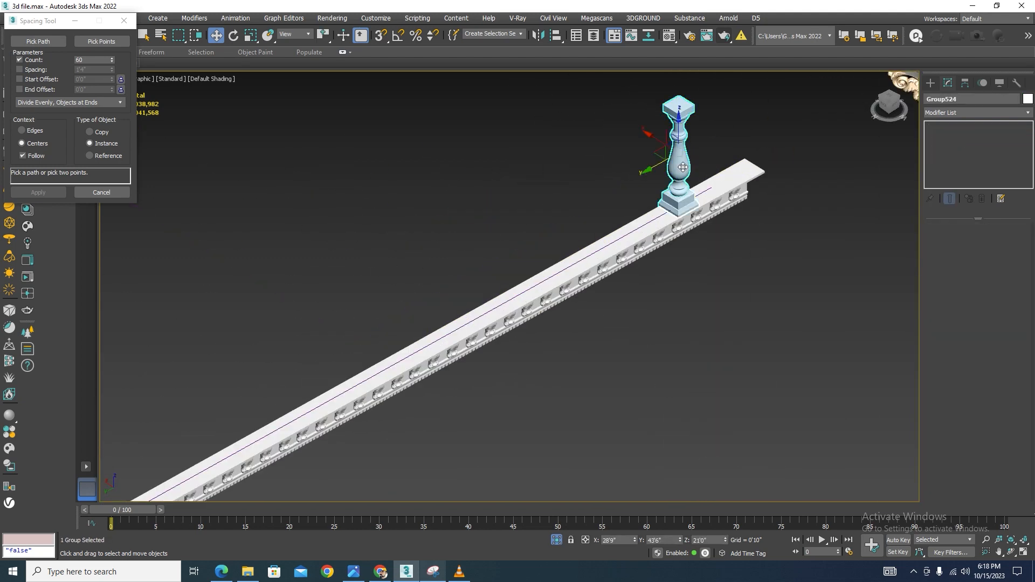
{"action": "left_click", "coordinate": [62, 41]}
{"action": "scroll", "coordinate": [645, 285], "scroll_direction": "up", "scroll_amount": 5}
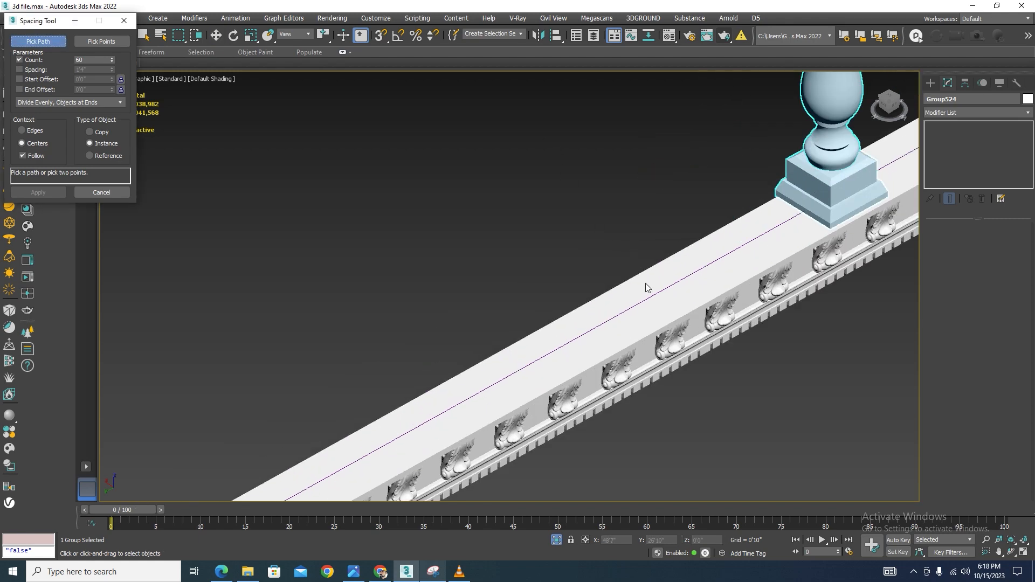
{"action": "left_click", "coordinate": [647, 299]}
Set the spacing count to 35 instanced balusters following the path, apply it and close the tool
{"action": "scroll", "coordinate": [653, 296], "scroll_direction": "down", "scroll_amount": 6}
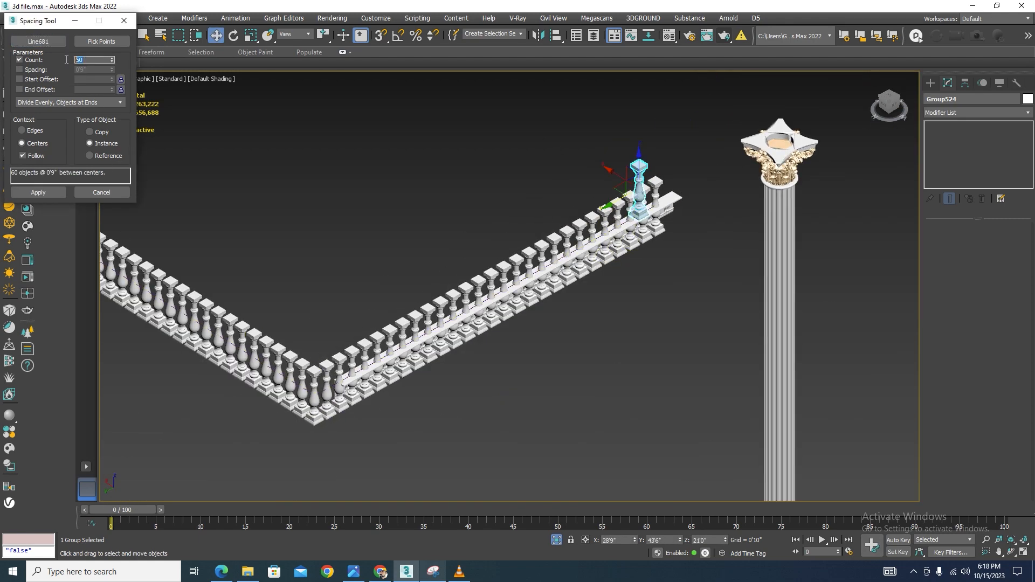
{"action": "type", "text": "40"}
{"action": "key", "text": "Return"}
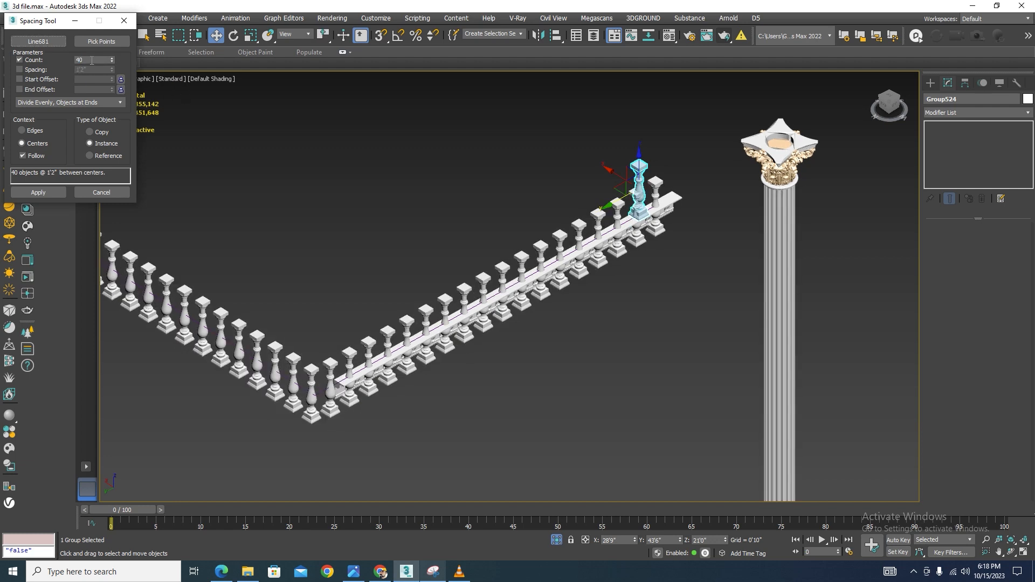
{"action": "key", "text": "Return"}
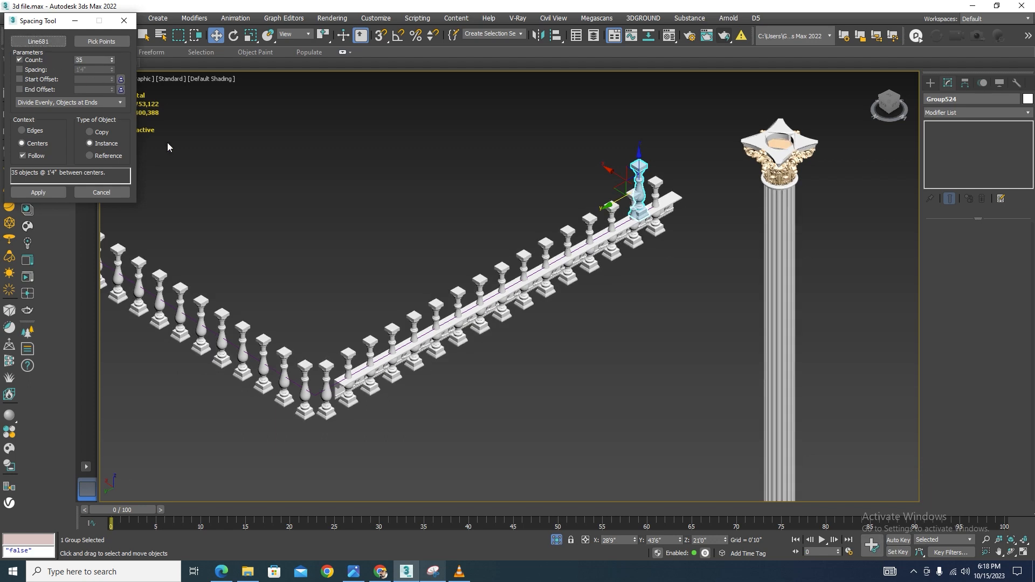
{"action": "left_click", "coordinate": [41, 193]}
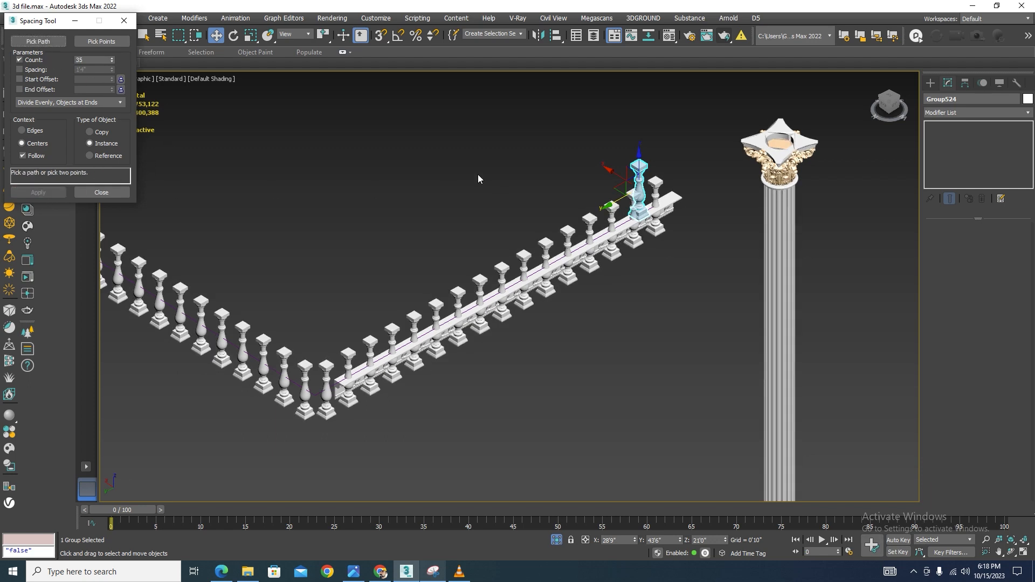
{"action": "left_click", "coordinate": [124, 21]}
Delete the extra baluster at the path's end and select all the spaced balusters in the left view
{"action": "scroll", "coordinate": [639, 175], "scroll_direction": "up", "scroll_amount": 2}
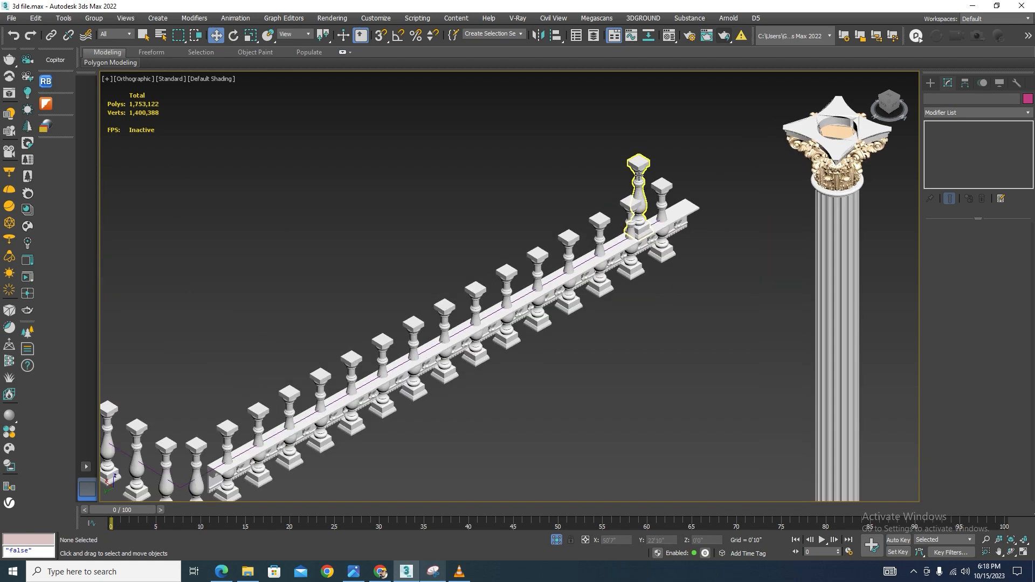
{"action": "key", "text": "Delete"}
{"action": "scroll", "coordinate": [653, 224], "scroll_direction": "up", "scroll_amount": 3}
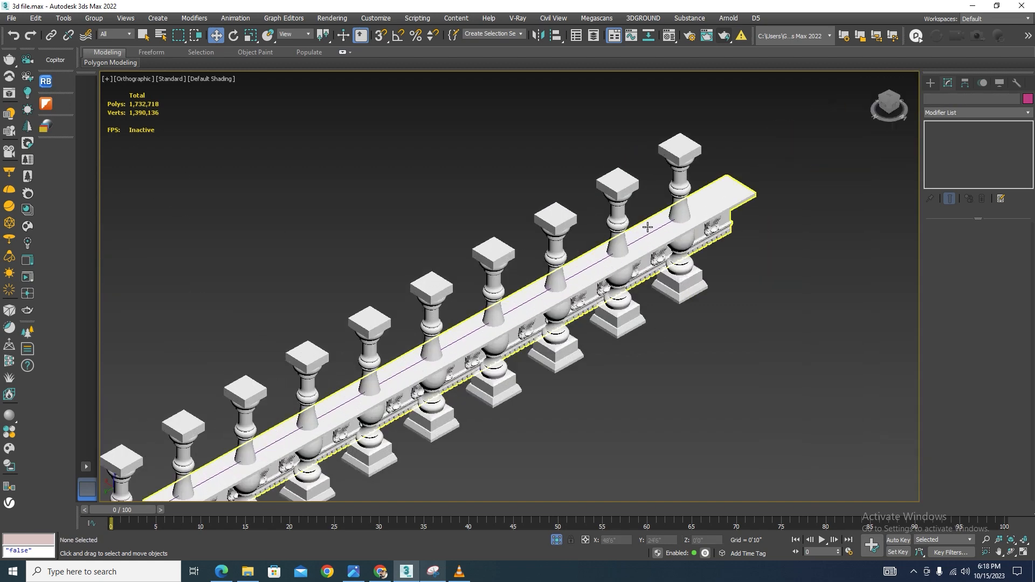
{"action": "left_click", "coordinate": [686, 190]}
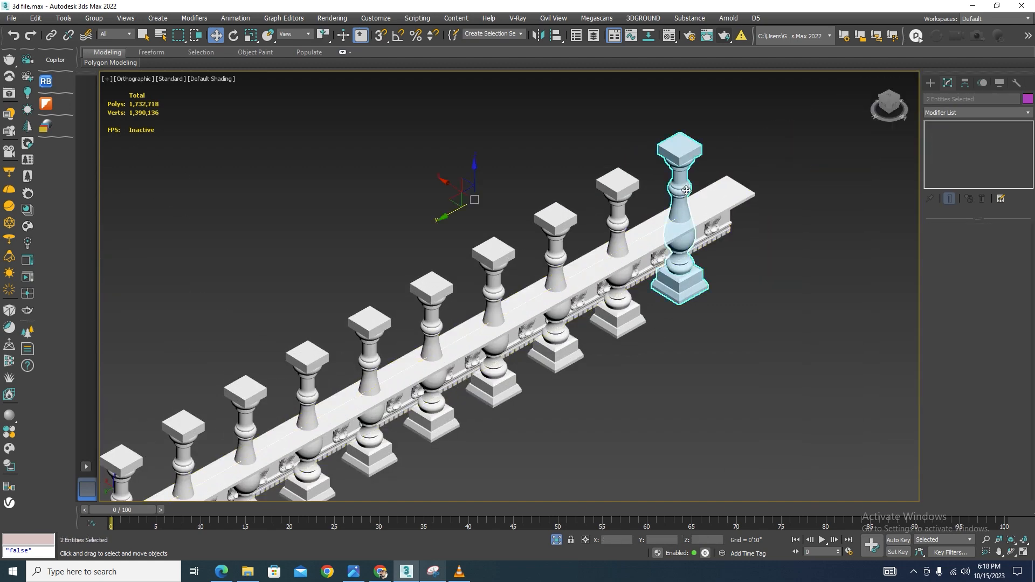
{"action": "key", "text": "l"}
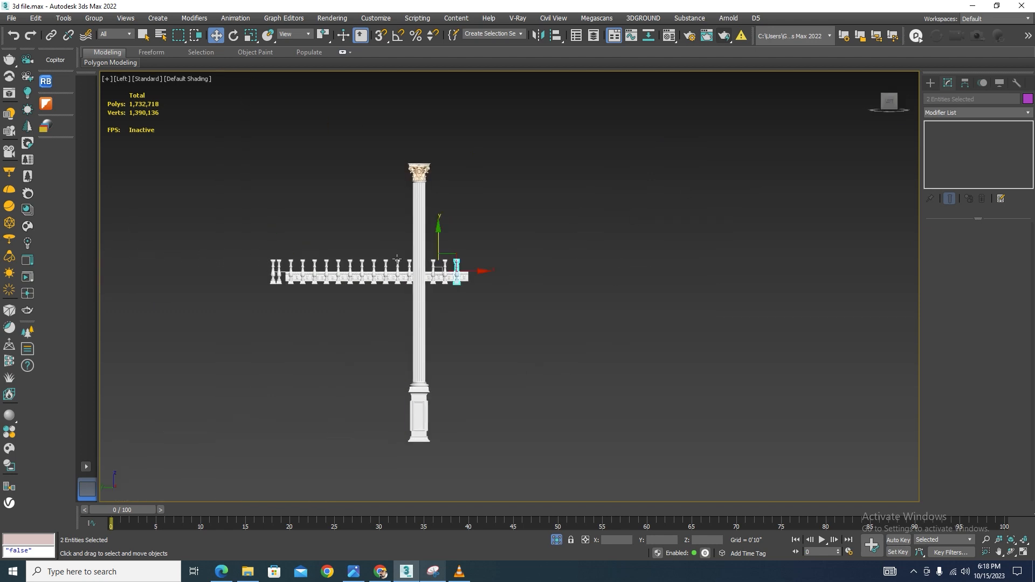
{"action": "scroll", "coordinate": [691, 219], "scroll_direction": "up", "scroll_amount": 2}
{"action": "scroll", "coordinate": [692, 221], "scroll_direction": "down", "scroll_amount": 3}
{"action": "left_click_drag", "start_coordinate": [201, 244], "coordinate": [203, 247]}
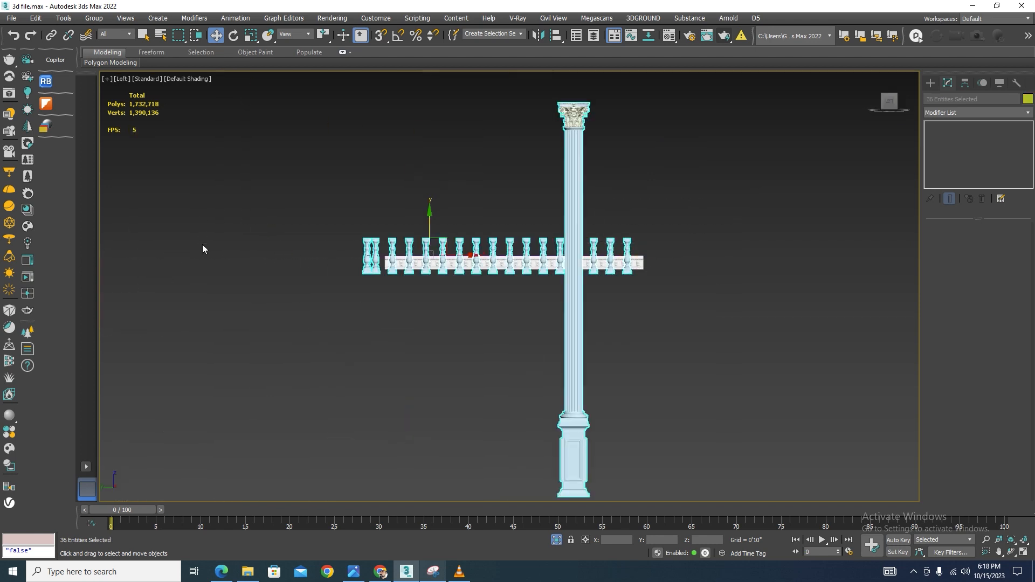
{"action": "left_click", "coordinate": [573, 323], "text": "alt"}
Snap the selected balusters down so their bases sit on the cornice's top surface
{"action": "scroll", "coordinate": [464, 230], "scroll_direction": "up", "scroll_amount": 2}
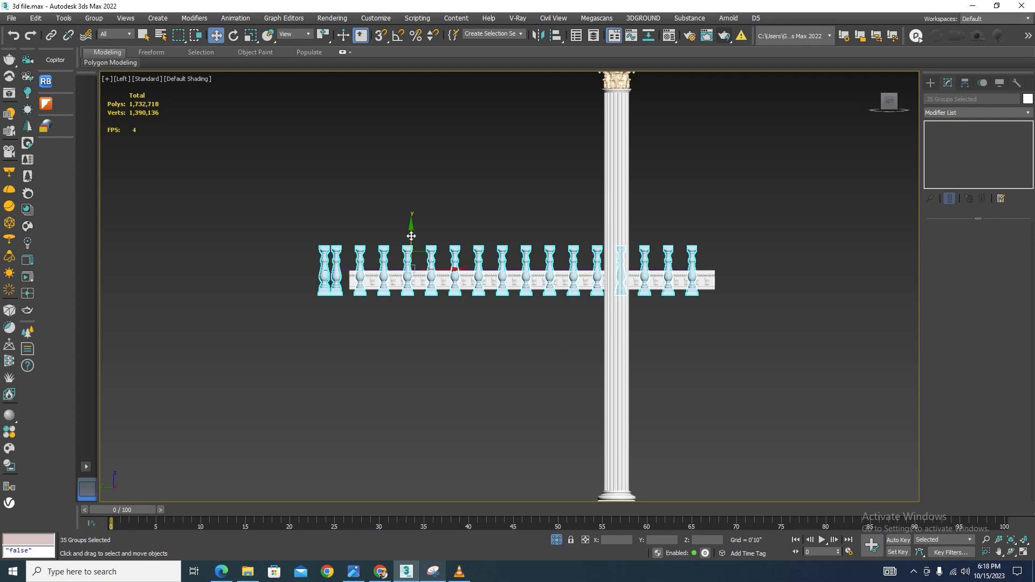
{"action": "left_click_drag", "start_coordinate": [410, 233], "coordinate": [468, 176]}
{"action": "scroll", "coordinate": [719, 247], "scroll_direction": "up", "scroll_amount": 7}
{"action": "key", "text": "s"}
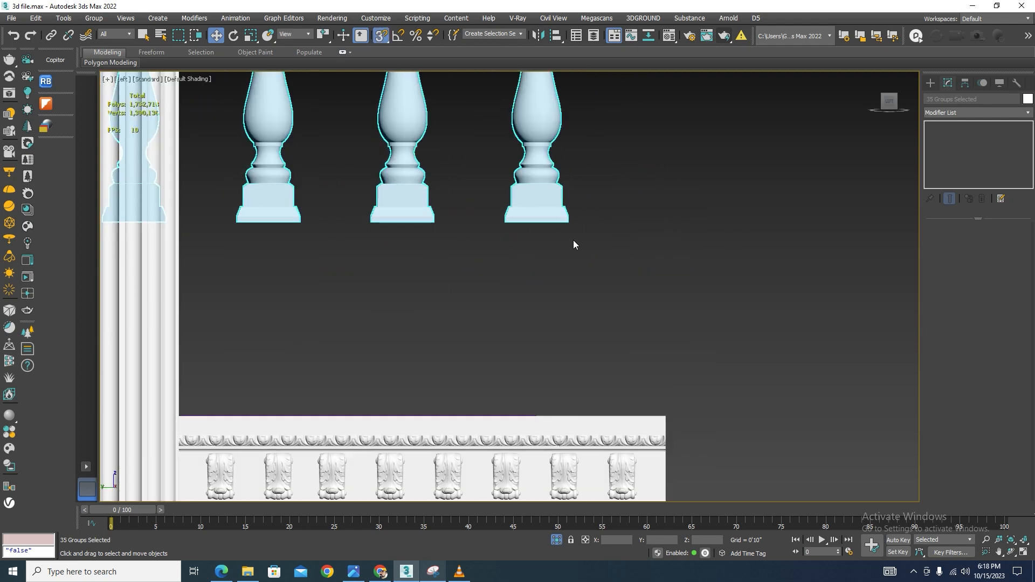
{"action": "mouse_move", "coordinate": [544, 222]}
{"action": "left_mouse_down"}
{"action": "mouse_move", "coordinate": [681, 386]}
{"action": "mouse_move", "coordinate": [654, 421]}
{"action": "mouse_move", "coordinate": [659, 414]}
{"action": "mouse_move", "coordinate": [593, 395]}
{"action": "left_mouse_up"}
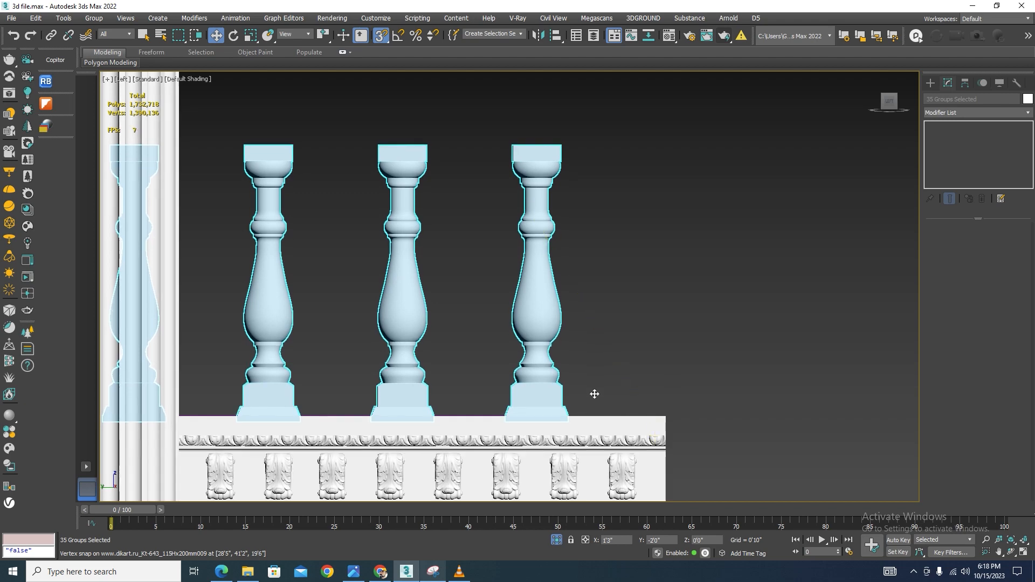
Switch to wireframe and snap the balusters' base corner onto the path line's height
{"action": "key", "text": "F3"}
{"action": "scroll", "coordinate": [595, 377], "scroll_direction": "up", "scroll_amount": 3}
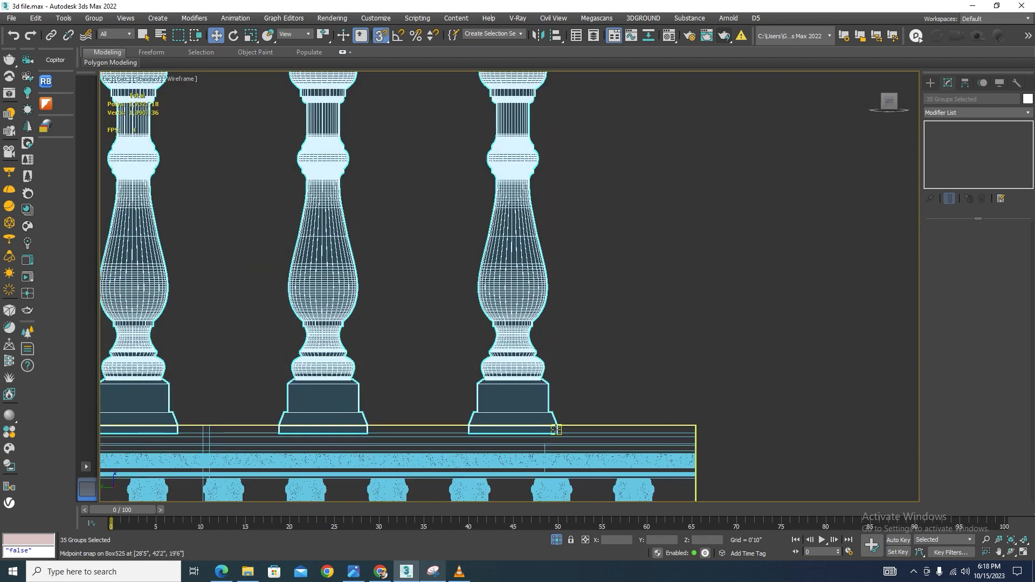
{"action": "right_click", "coordinate": [360, 35]}
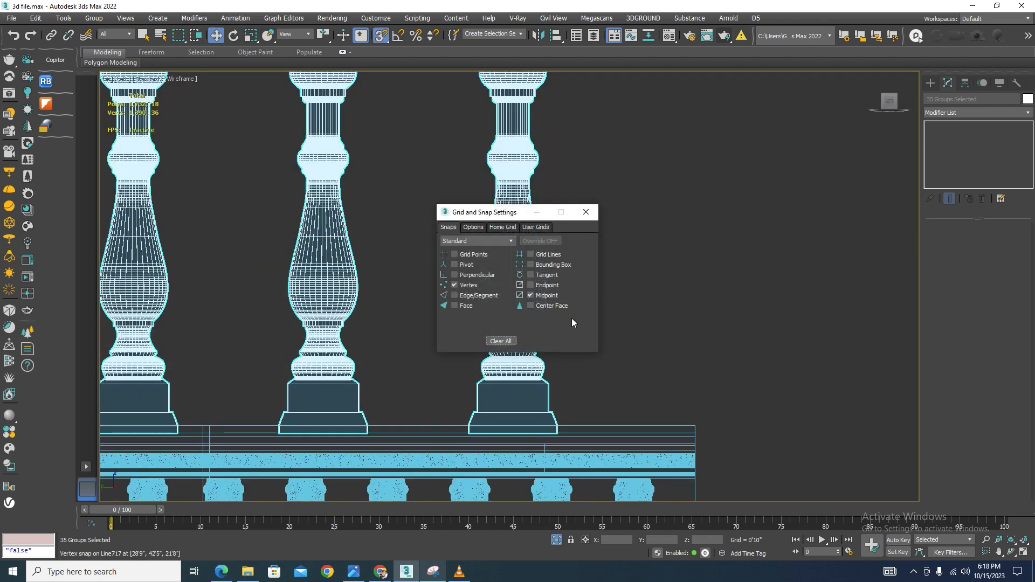
{"action": "left_click", "coordinate": [577, 211]}
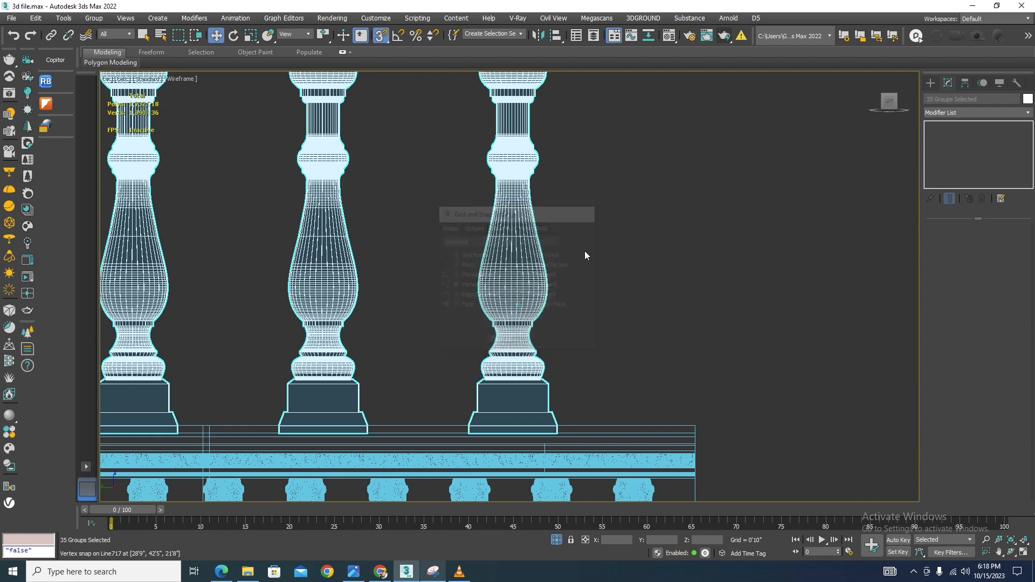
{"action": "scroll", "coordinate": [557, 432], "scroll_direction": "up", "scroll_amount": 5}
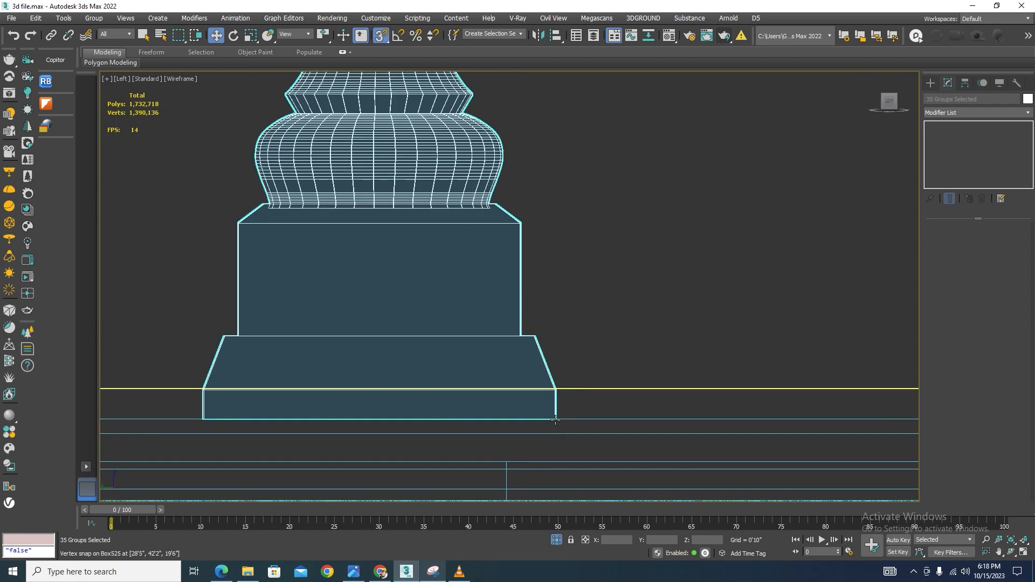
{"action": "left_click_drag", "start_coordinate": [555, 421], "coordinate": [721, 272]}
{"action": "scroll", "coordinate": [518, 226], "scroll_direction": "down", "scroll_amount": 3}
{"action": "scroll", "coordinate": [514, 212], "scroll_direction": "down", "scroll_amount": 2}
{"action": "scroll", "coordinate": [669, 270], "scroll_direction": "down", "scroll_amount": 8}
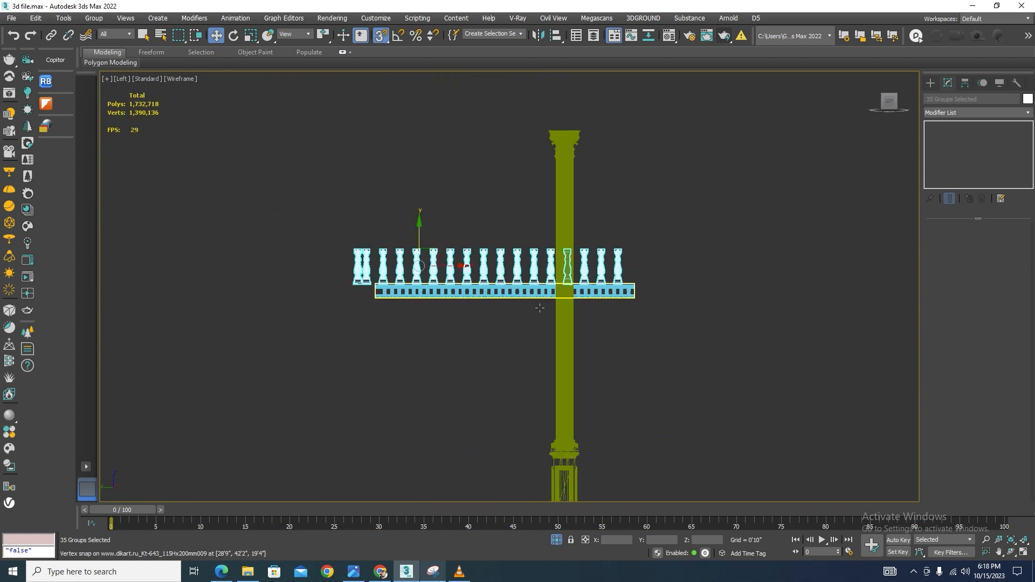
Select the cornice path line and move it up to the balusters' tops in the left view
{"action": "middle_click_drag", "start_coordinate": [432, 331], "coordinate": [501, 356], "text": "alt"}
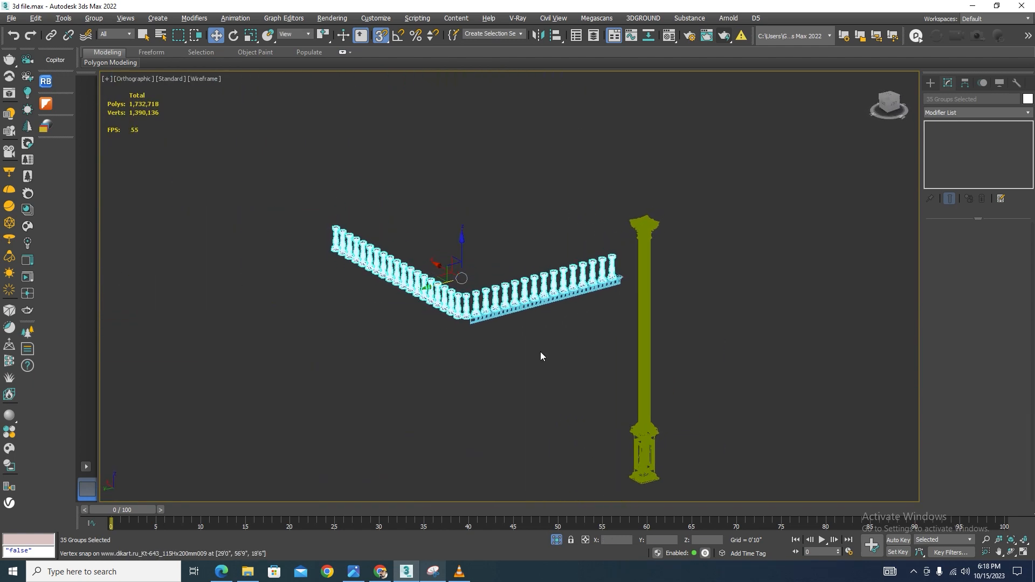
{"action": "left_click", "coordinate": [566, 323]}
{"action": "scroll", "coordinate": [593, 271], "scroll_direction": "up", "scroll_amount": 2}
{"action": "scroll", "coordinate": [593, 271], "scroll_direction": "up", "scroll_amount": 5}
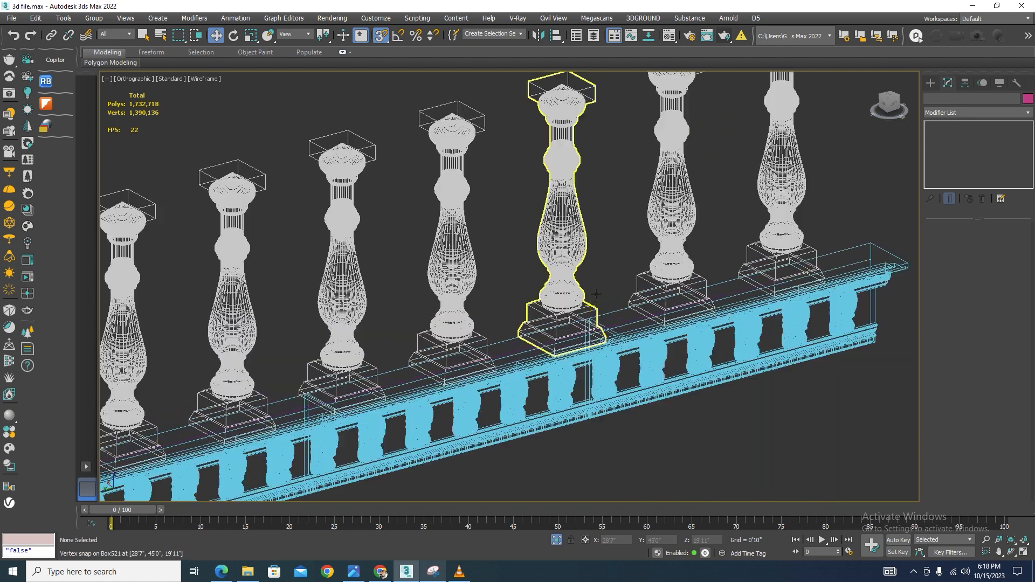
{"action": "left_click", "coordinate": [624, 320]}
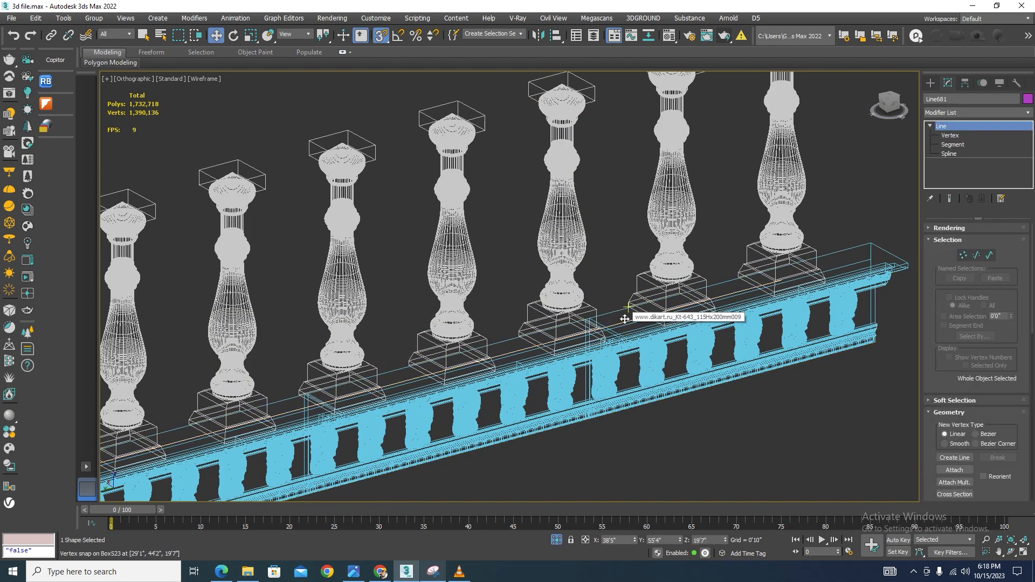
{"action": "key", "text": "l"}
{"action": "scroll", "coordinate": [402, 342], "scroll_direction": "up", "scroll_amount": 10}
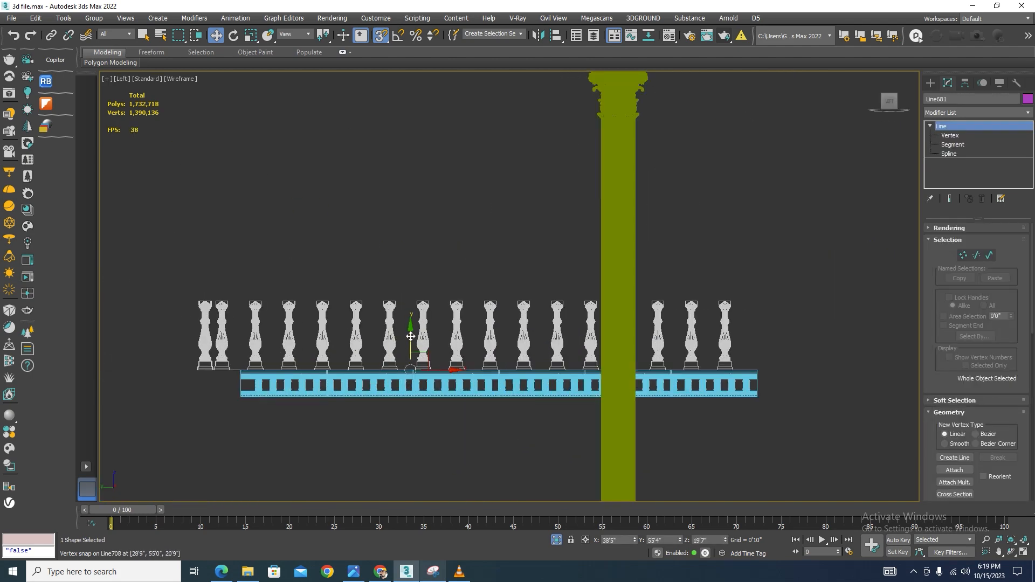
{"action": "left_click_drag", "start_coordinate": [426, 306], "coordinate": [437, 265]}
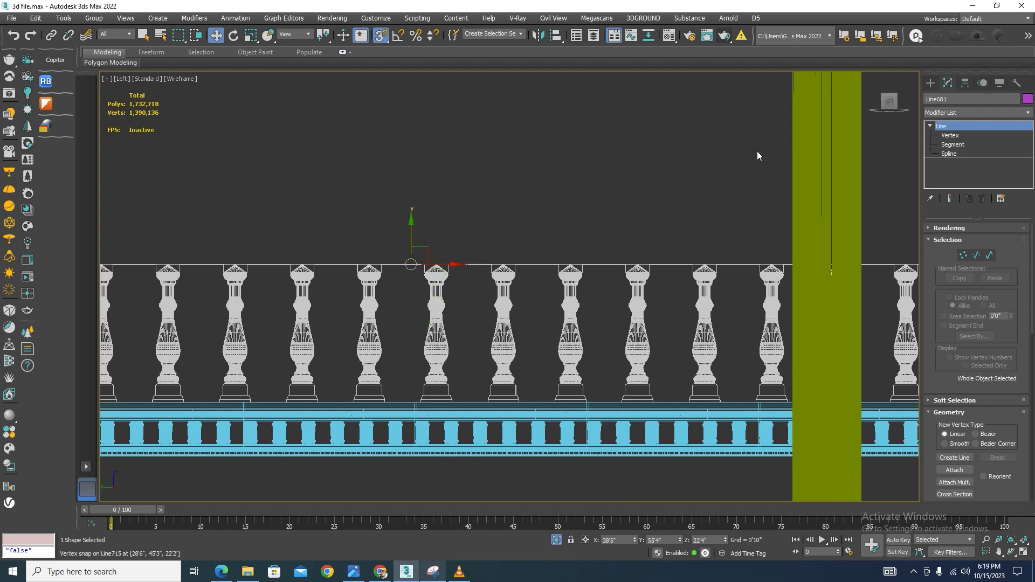
Paste the copied Sweep modifier onto the raised path line to form the handrail
{"action": "right_click", "coordinate": [949, 126]}
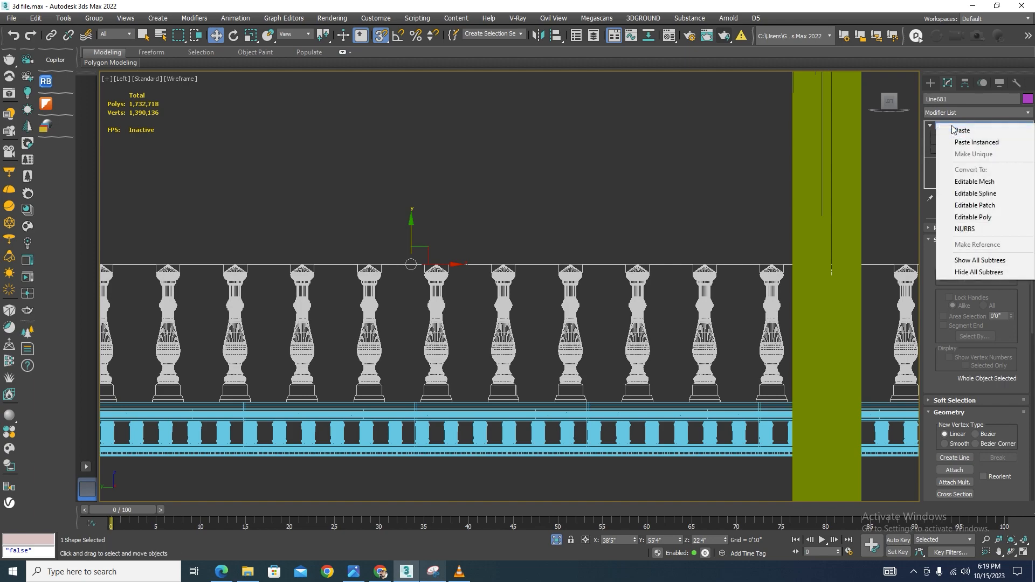
{"action": "left_click", "coordinate": [954, 172]}
{"action": "scroll", "coordinate": [438, 209], "scroll_direction": "down", "scroll_amount": 6}
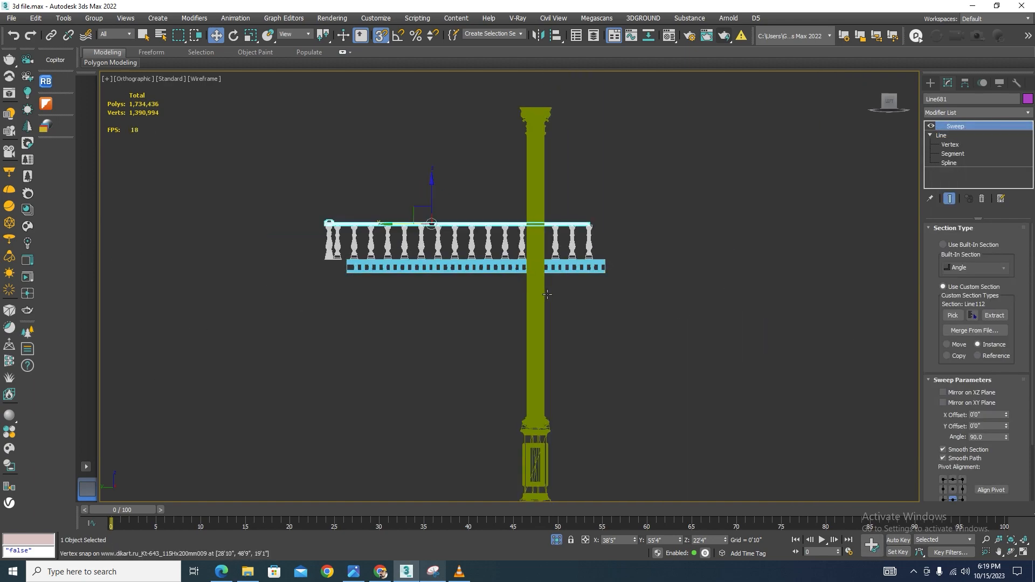
{"action": "middle_click_drag", "start_coordinate": [516, 267], "coordinate": [544, 374], "text": "alt"}
{"action": "left_click", "coordinate": [557, 540]}
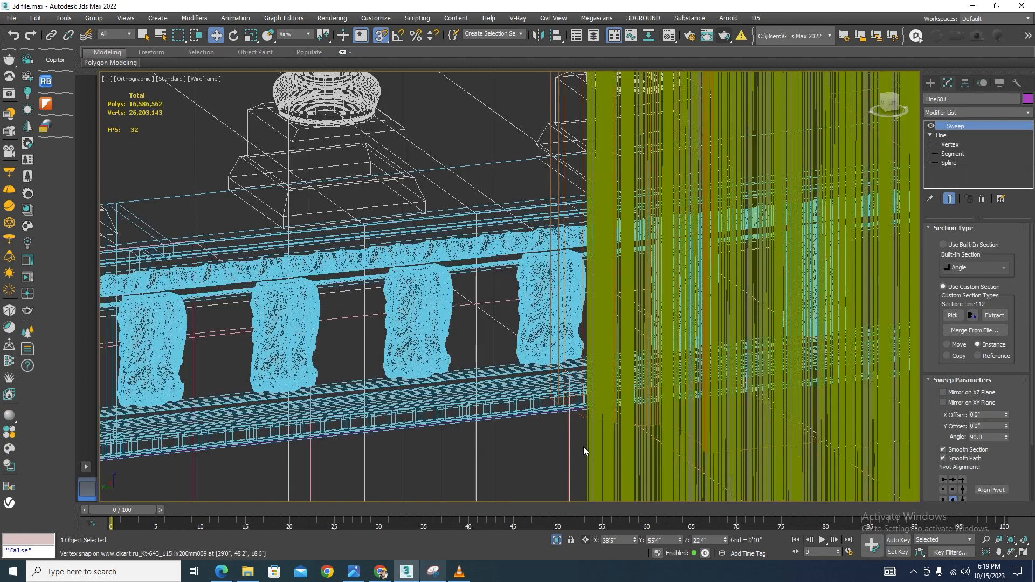
{"action": "scroll", "coordinate": [565, 256], "scroll_direction": "down", "scroll_amount": 10}
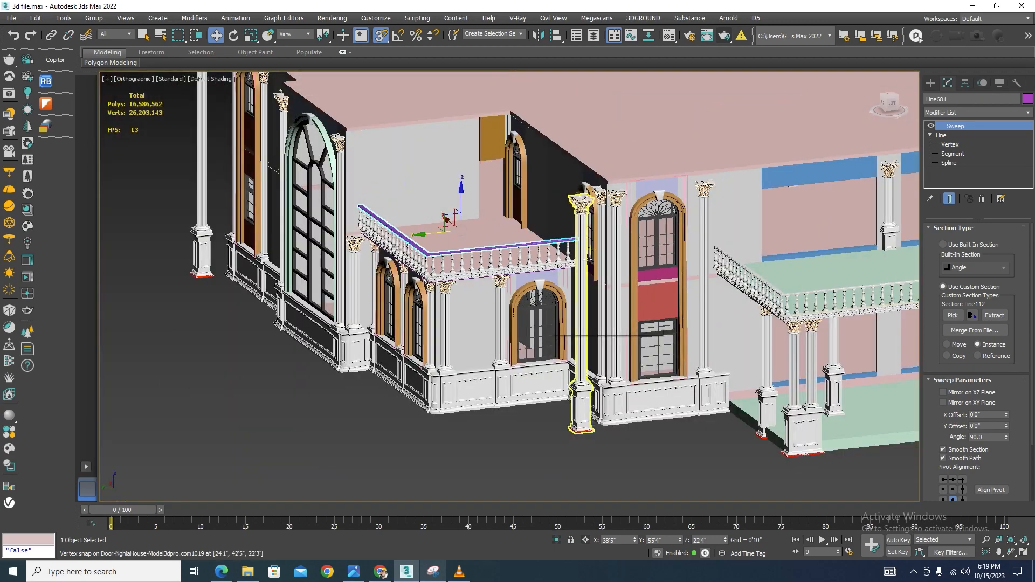
Orbit and zoom around the villa to inspect the new handrail on the small balcony
{"action": "scroll", "coordinate": [557, 448], "scroll_direction": "up", "scroll_amount": 3}
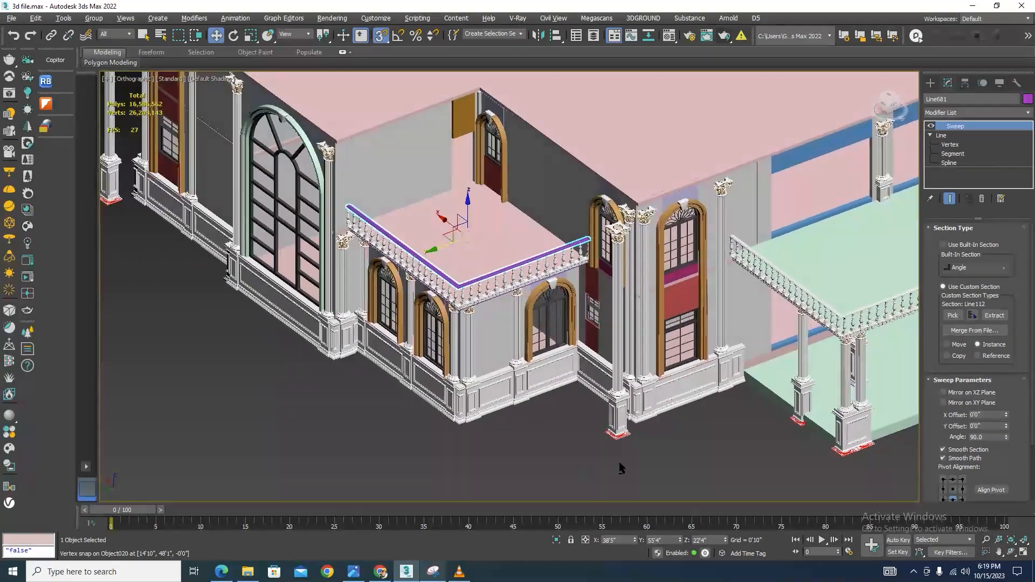
{"action": "middle_click_drag", "start_coordinate": [620, 464], "coordinate": [467, 388]}
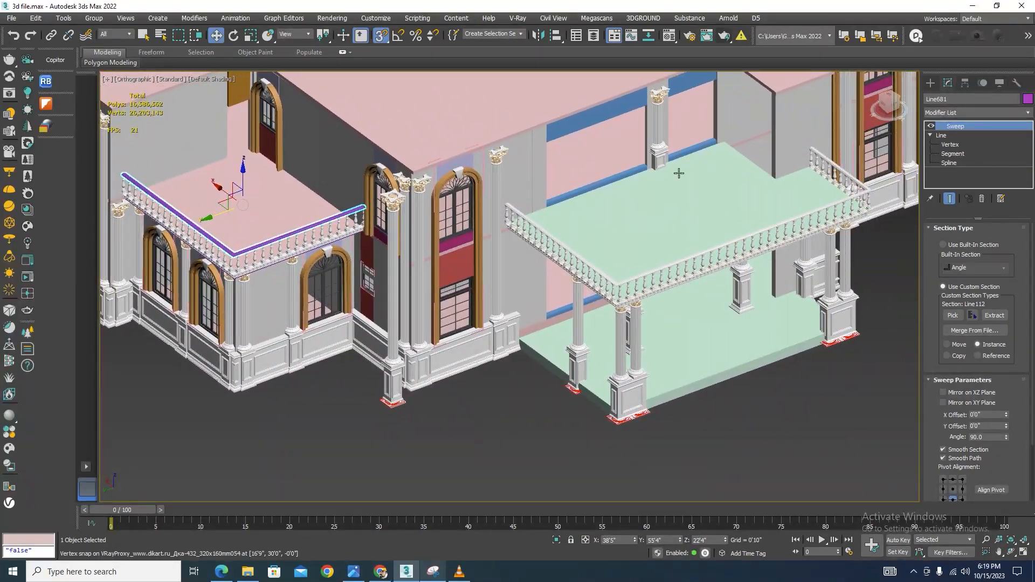
{"action": "scroll", "coordinate": [479, 400], "scroll_direction": "down", "scroll_amount": 2}
{"action": "scroll", "coordinate": [496, 403], "scroll_direction": "down", "scroll_amount": 3}
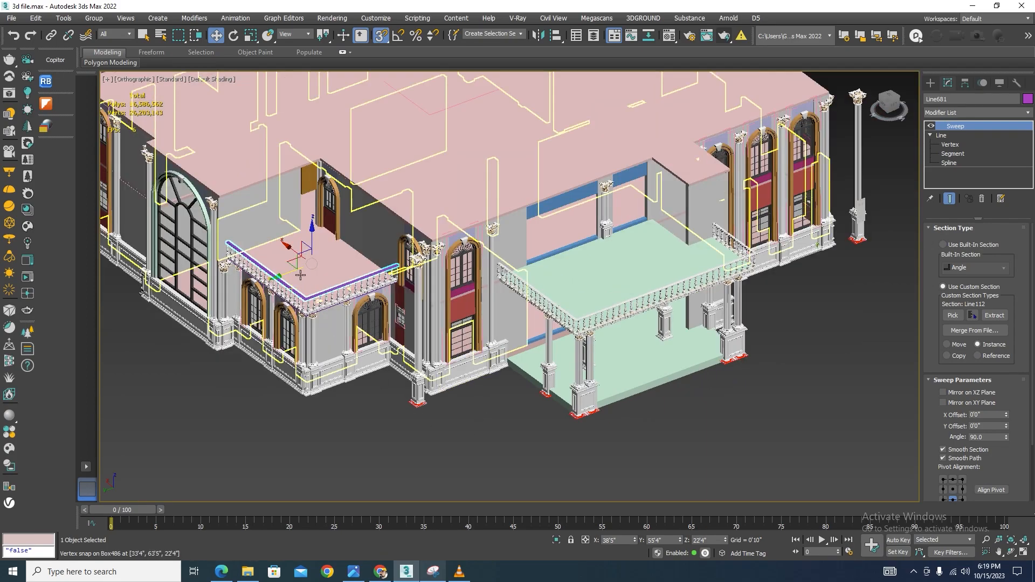
{"action": "middle_click_drag", "start_coordinate": [441, 405], "coordinate": [420, 415], "text": "alt"}
{"action": "scroll", "coordinate": [393, 413], "scroll_direction": "up", "scroll_amount": 3}
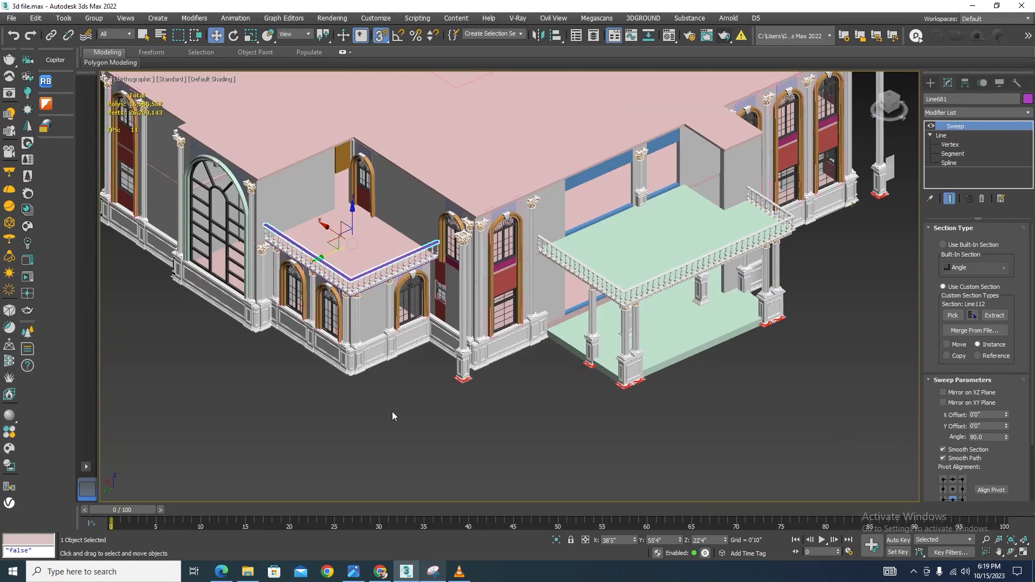
{"action": "scroll", "coordinate": [261, 378], "scroll_direction": "up", "scroll_amount": 2}
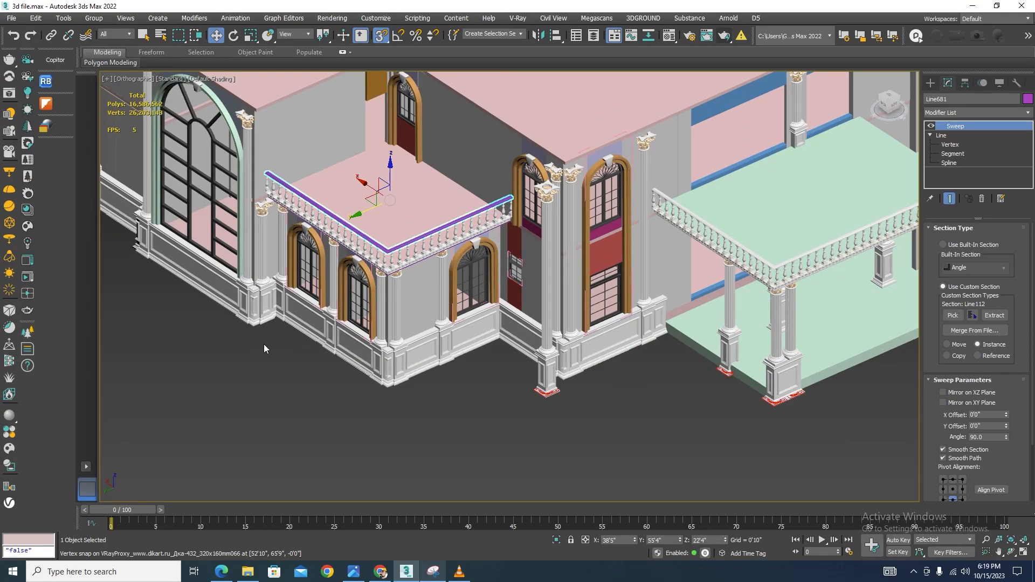
{"action": "scroll", "coordinate": [264, 252], "scroll_direction": "up", "scroll_amount": 4}
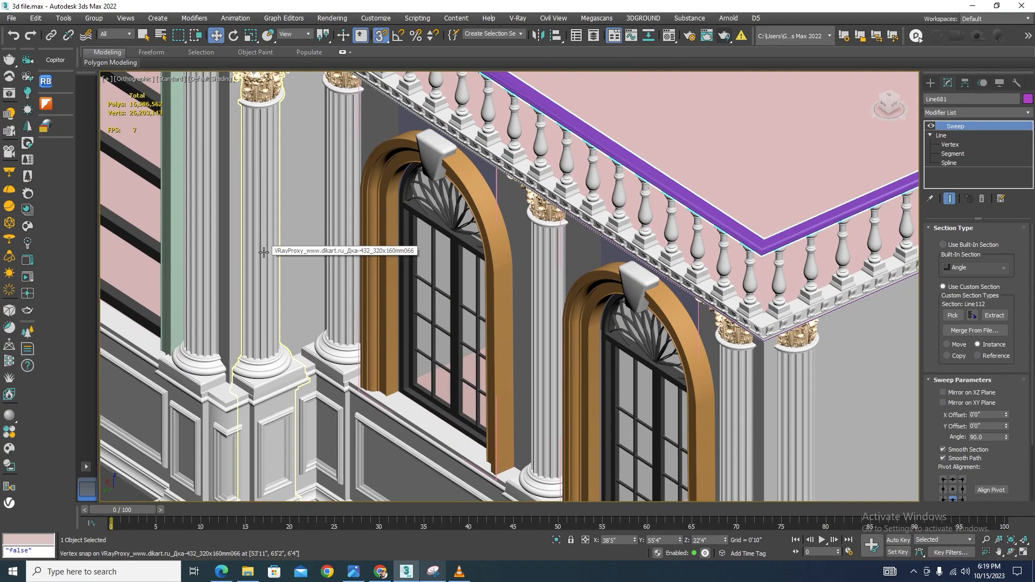
Select the column beside the arched window under the balcony and delete it
{"action": "left_click", "coordinate": [264, 252]}
{"action": "scroll", "coordinate": [301, 213], "scroll_direction": "down", "scroll_amount": 4}
{"action": "key", "text": "Delete"}
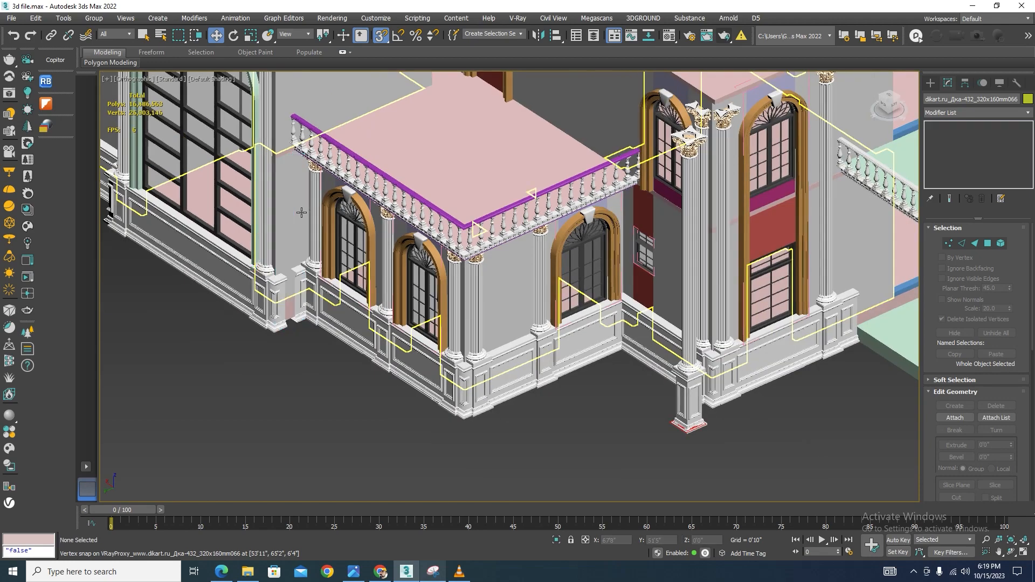
Select the pedestal panel beside the column and pick vertices along its mouldings in vertex mode
{"action": "scroll", "coordinate": [298, 305], "scroll_direction": "up", "scroll_amount": 4}
{"action": "left_click", "coordinate": [302, 272]}
{"action": "scroll", "coordinate": [282, 290], "scroll_direction": "up", "scroll_amount": 3}
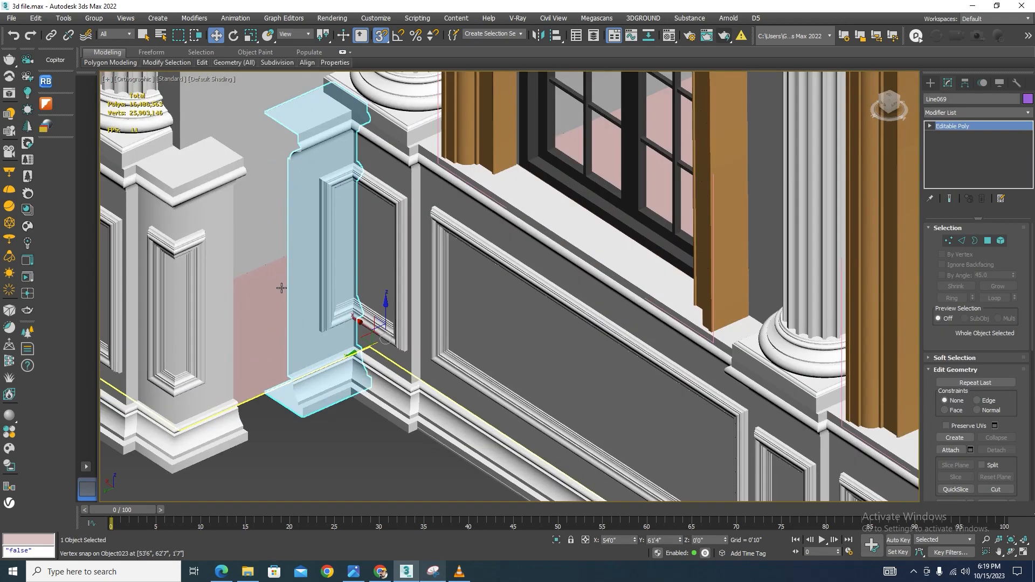
{"action": "left_click", "coordinate": [949, 241]}
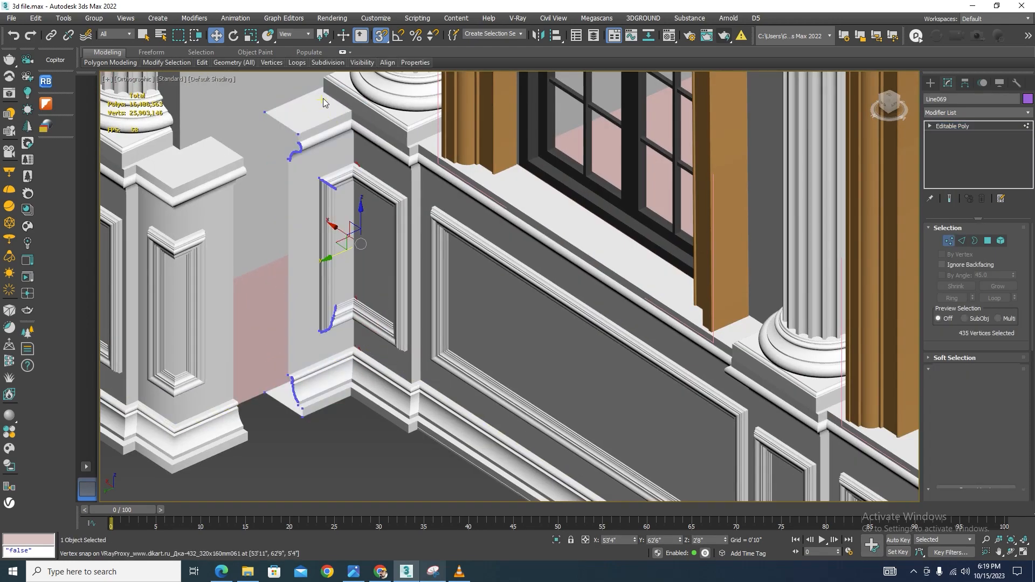
{"action": "left_click_drag", "start_coordinate": [256, 446], "coordinate": [255, 444]}
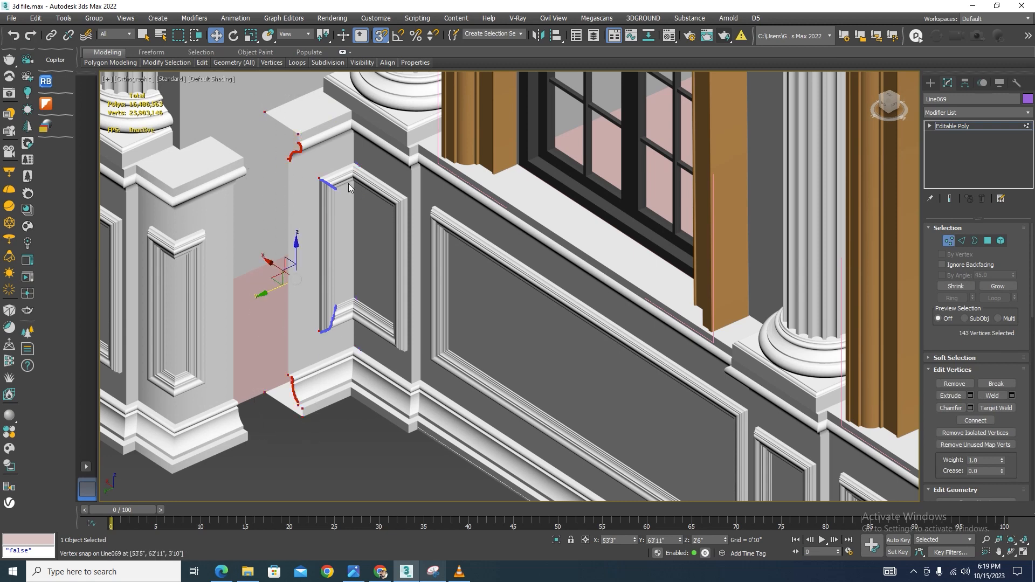
{"action": "left_click_drag", "start_coordinate": [305, 351], "coordinate": [305, 347], "text": "ctrl"}
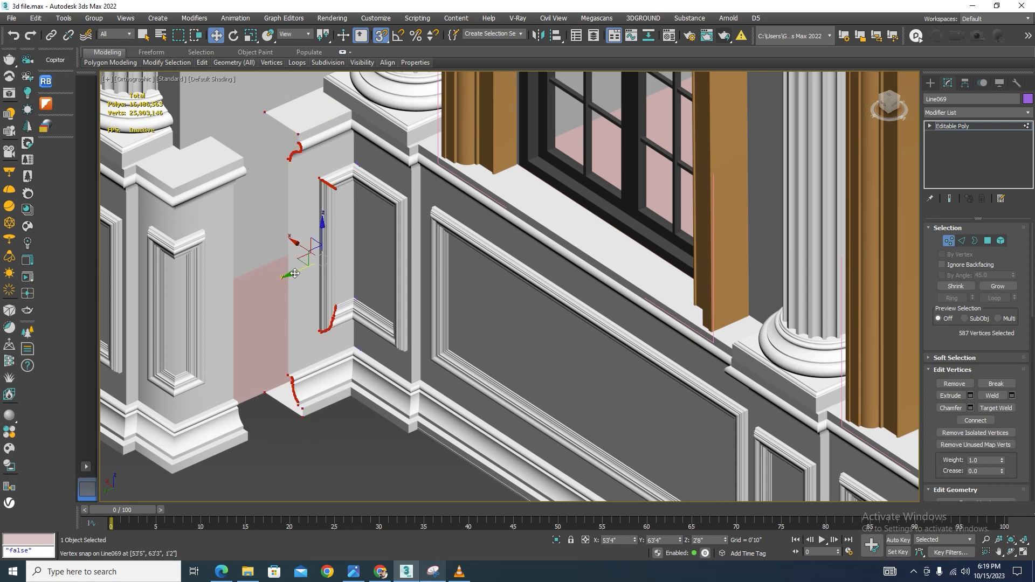
Zoom in to examine the selected moulding vertices of the pedestal panel in shaded and wireframe views
{"action": "scroll", "coordinate": [297, 190], "scroll_direction": "up", "scroll_amount": 6}
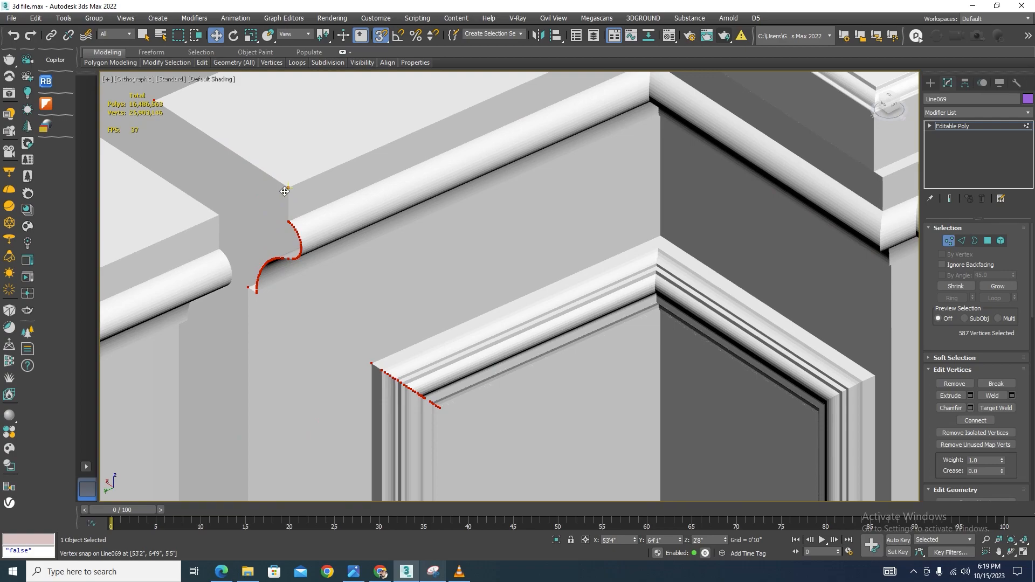
{"action": "scroll", "coordinate": [230, 209], "scroll_direction": "up", "scroll_amount": 3}
{"action": "scroll", "coordinate": [243, 281], "scroll_direction": "up", "scroll_amount": 5}
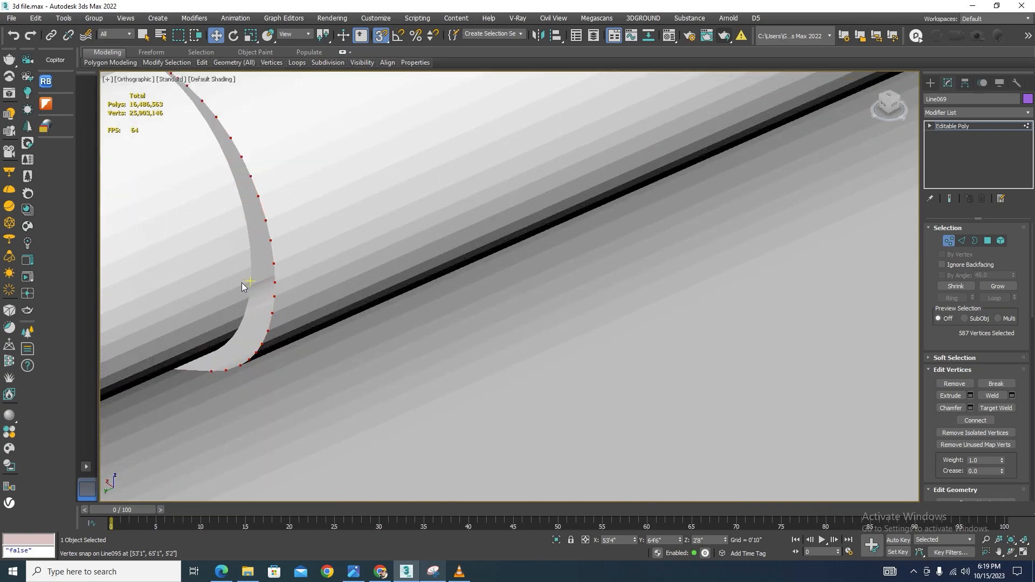
{"action": "scroll", "coordinate": [243, 280], "scroll_direction": "down", "scroll_amount": 8}
{"action": "scroll", "coordinate": [373, 286], "scroll_direction": "up", "scroll_amount": 4}
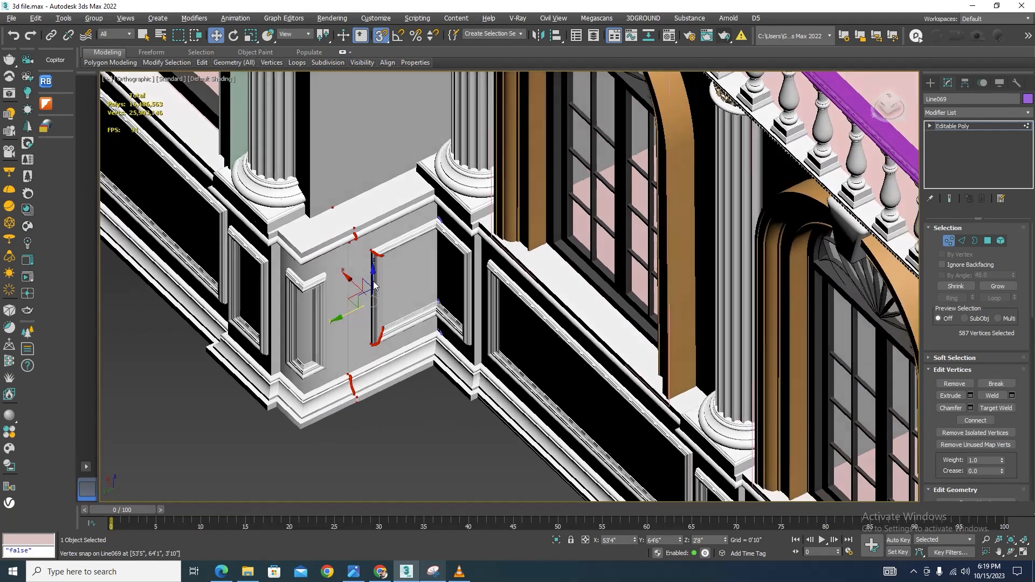
{"action": "scroll", "coordinate": [383, 286], "scroll_direction": "up", "scroll_amount": 4}
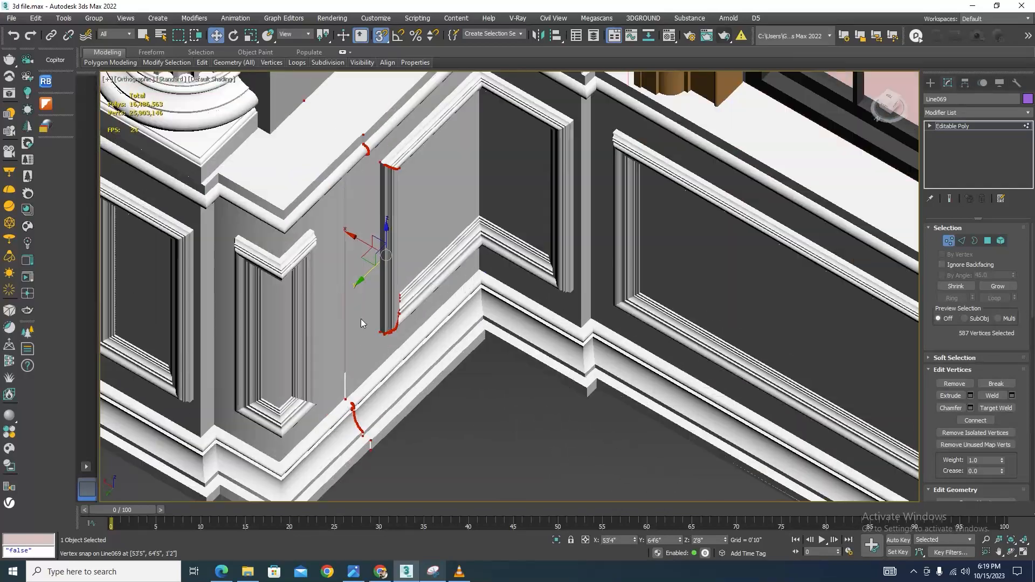
{"action": "scroll", "coordinate": [383, 276], "scroll_direction": "down", "scroll_amount": 4}
{"action": "key", "text": "F3"}
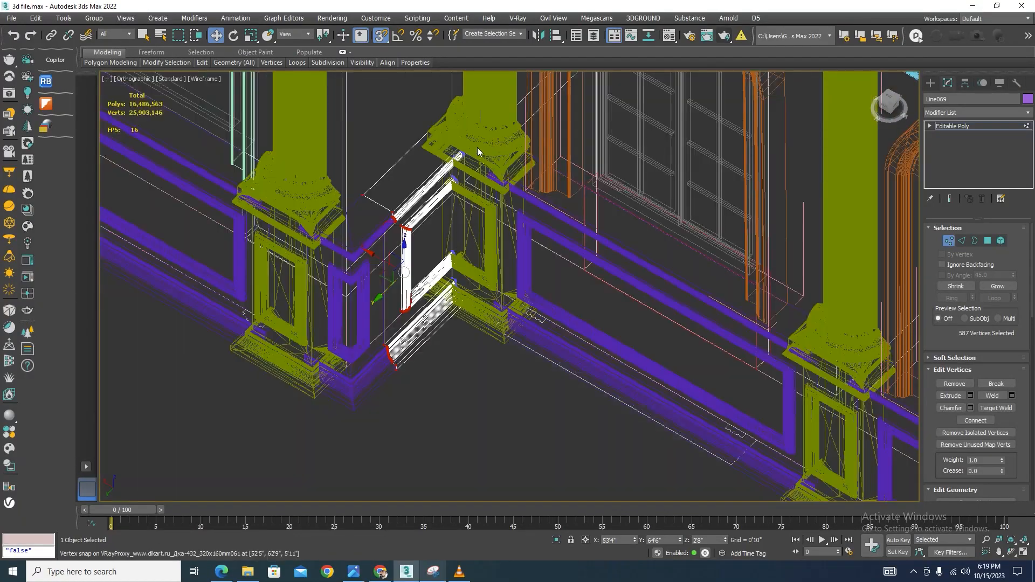
{"action": "scroll", "coordinate": [477, 147], "scroll_direction": "up", "scroll_amount": 3}
{"action": "left_click_drag", "start_coordinate": [421, 440], "coordinate": [421, 439], "text": "ctrl"}
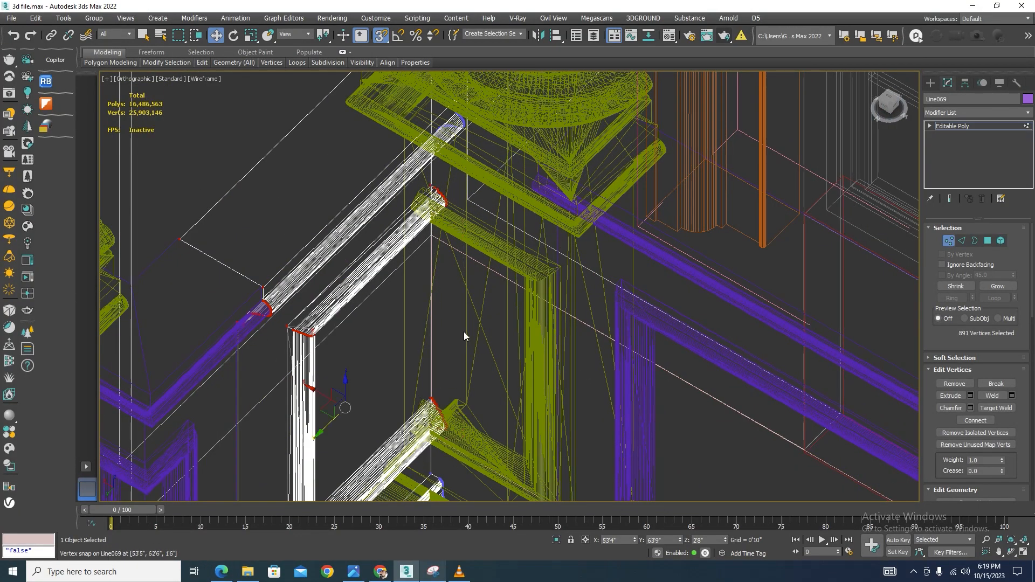
{"action": "scroll", "coordinate": [466, 329], "scroll_direction": "down", "scroll_amount": 3}
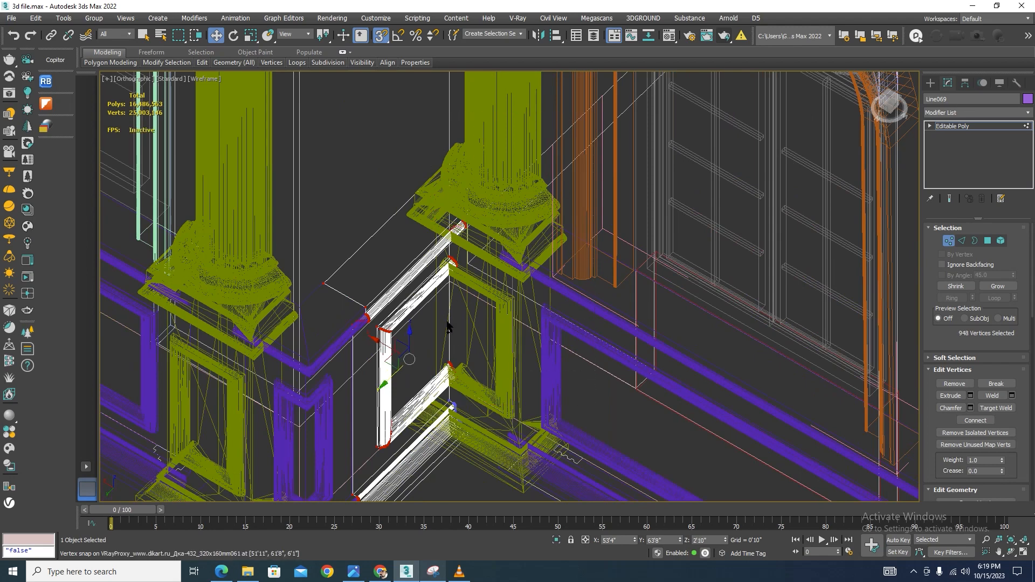
Leave vertex mode and snap the pedestal panel's corner onto the neighbouring pedestal's corner in wireframe
{"action": "left_click", "coordinate": [949, 241]}
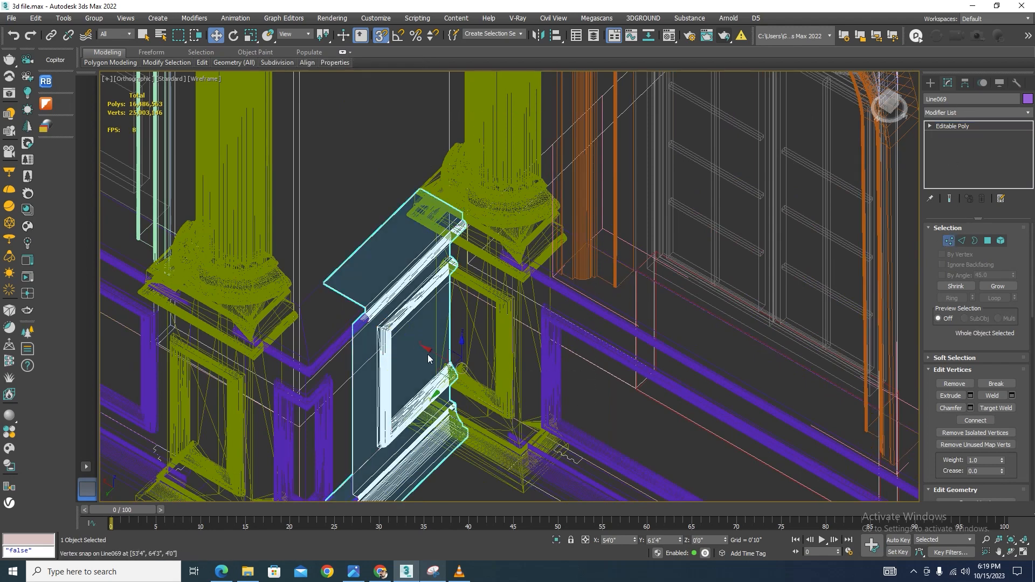
{"action": "left_click_drag", "start_coordinate": [434, 353], "coordinate": [460, 366]}
{"action": "key", "text": "F3"}
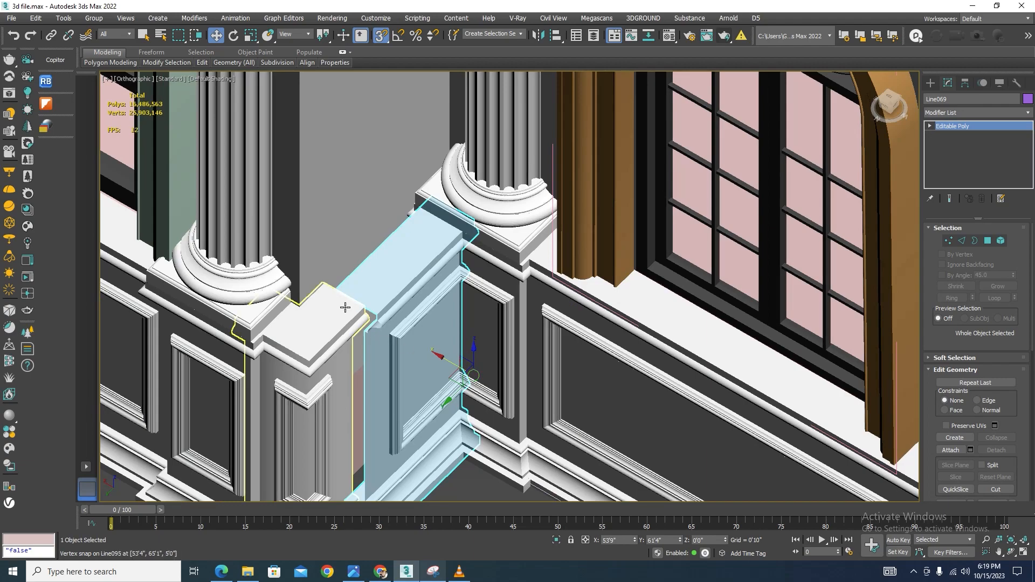
{"action": "key", "text": "F3"}
{"action": "scroll", "coordinate": [345, 308], "scroll_direction": "up", "scroll_amount": 10}
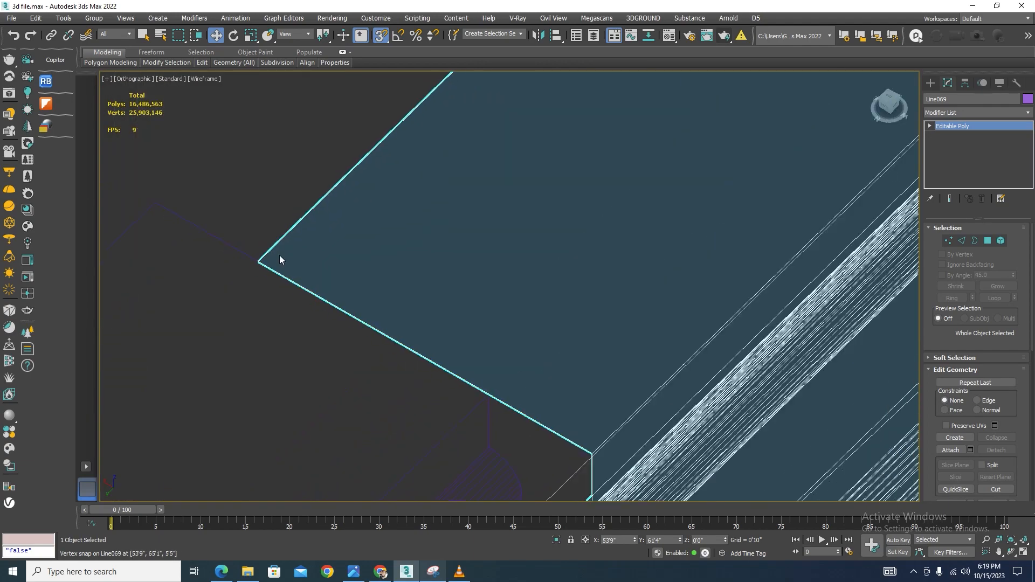
{"action": "left_click_drag", "start_coordinate": [268, 255], "coordinate": [160, 205]}
{"action": "scroll", "coordinate": [471, 233], "scroll_direction": "down", "scroll_amount": 8}
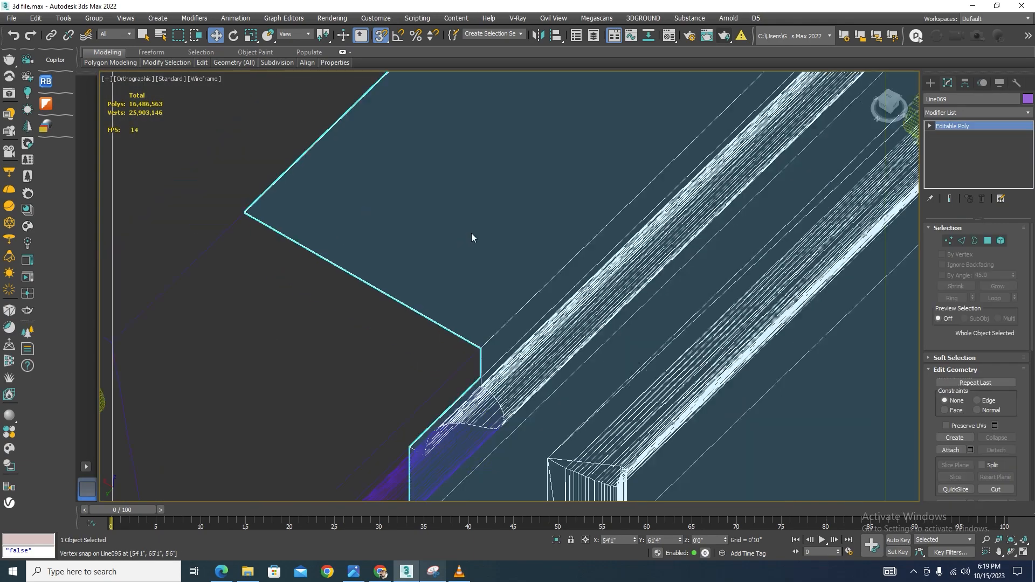
Move the pedestal panel down to line up with the adjacent pedestal, then deselect it
{"action": "key", "text": "F3"}
{"action": "scroll", "coordinate": [474, 273], "scroll_direction": "up", "scroll_amount": 5}
{"action": "scroll", "coordinate": [509, 225], "scroll_direction": "down", "scroll_amount": 6}
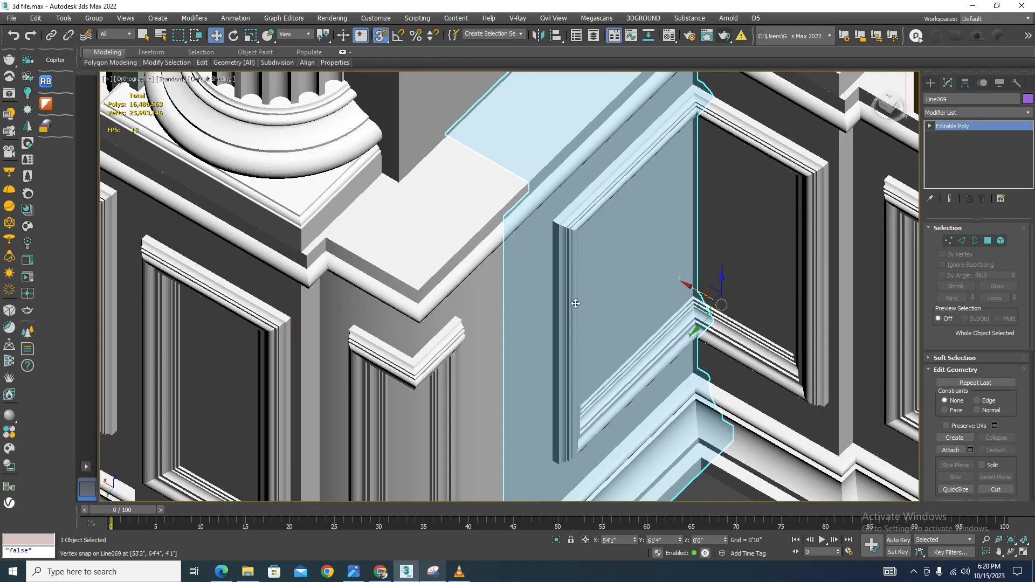
{"action": "middle_click_drag", "start_coordinate": [571, 300], "coordinate": [561, 345], "text": "alt"}
{"action": "scroll", "coordinate": [503, 309], "scroll_direction": "down", "scroll_amount": 3}
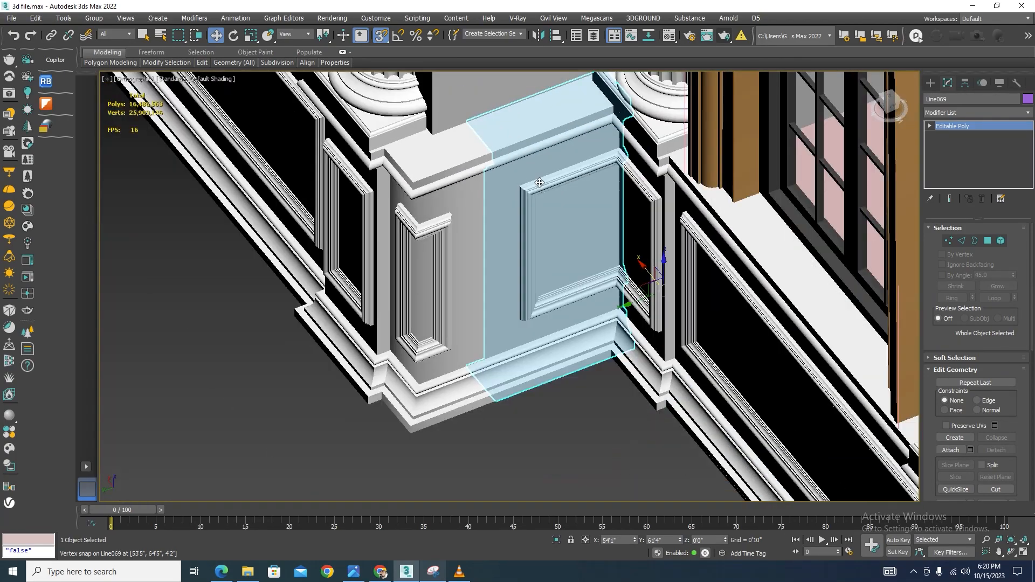
{"action": "scroll", "coordinate": [570, 352], "scroll_direction": "down", "scroll_amount": 3}
{"action": "left_click", "coordinate": [570, 352]}
Orbit and zoom across both balconies to check the handrails, balusters and cornice joints
{"action": "scroll", "coordinate": [324, 351], "scroll_direction": "down", "scroll_amount": 8}
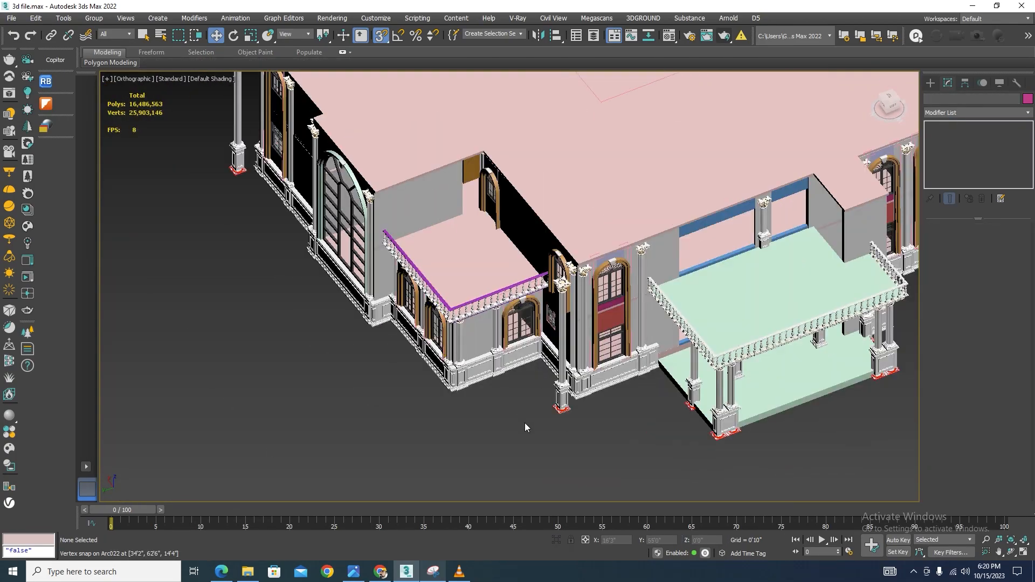
{"action": "scroll", "coordinate": [539, 426], "scroll_direction": "down", "scroll_amount": 1}
{"action": "mouse_move", "coordinate": [549, 429]}
{"action": "middle_mouse_down", "text": "alt"}
{"action": "mouse_move", "coordinate": [572, 431]}
{"action": "mouse_move", "coordinate": [561, 417]}
{"action": "middle_mouse_up", "text": "alt"}
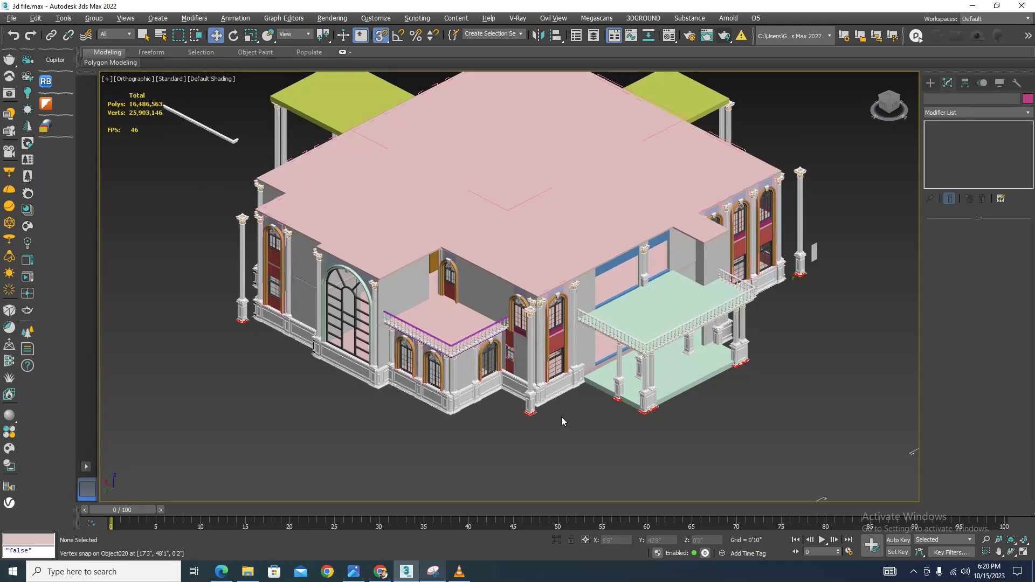
{"action": "scroll", "coordinate": [679, 332], "scroll_direction": "up", "scroll_amount": 2}
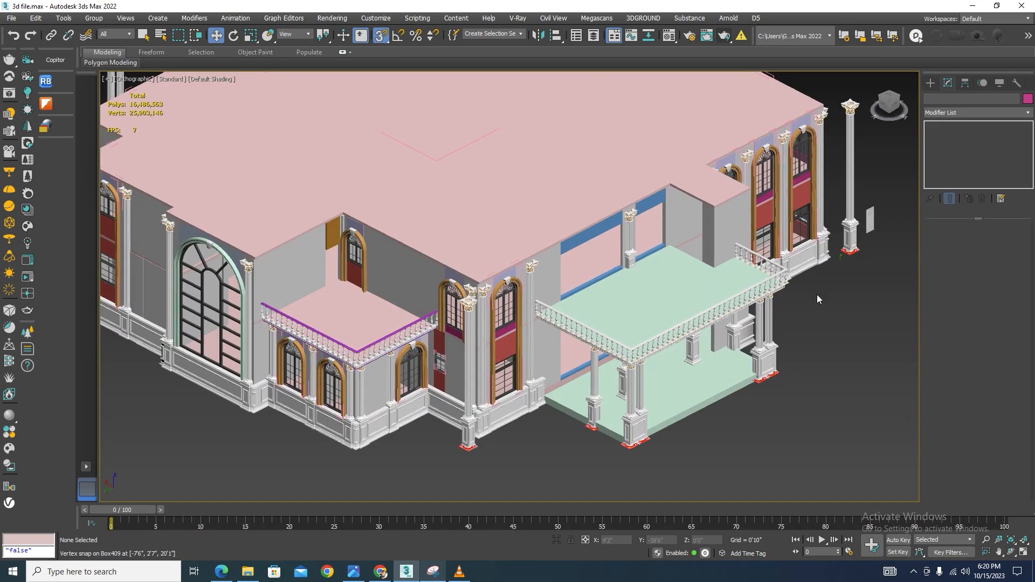
{"action": "scroll", "coordinate": [345, 382], "scroll_direction": "up", "scroll_amount": 2}
{"action": "scroll", "coordinate": [345, 383], "scroll_direction": "up", "scroll_amount": 5}
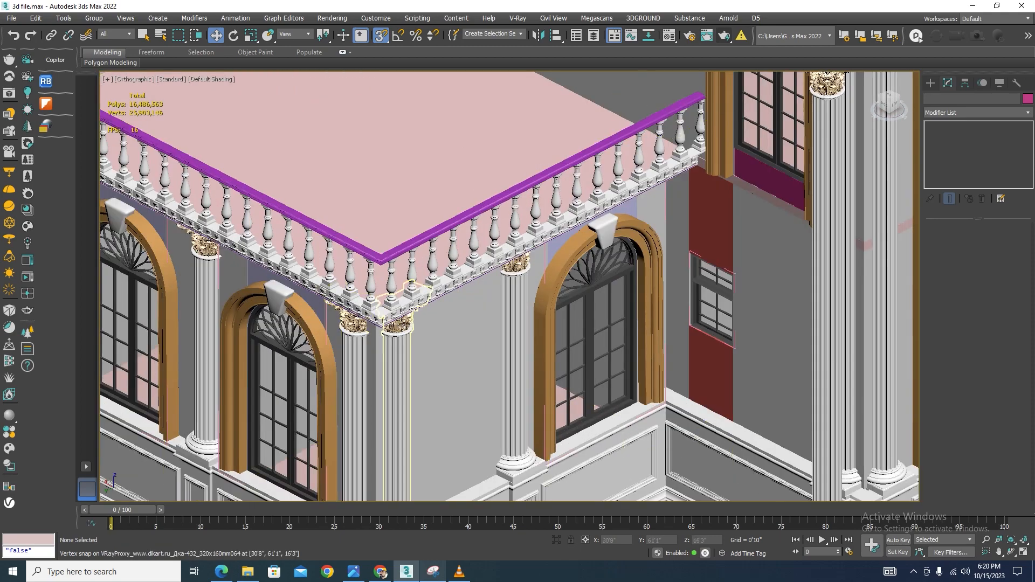
{"action": "scroll", "coordinate": [428, 287], "scroll_direction": "down", "scroll_amount": 4}
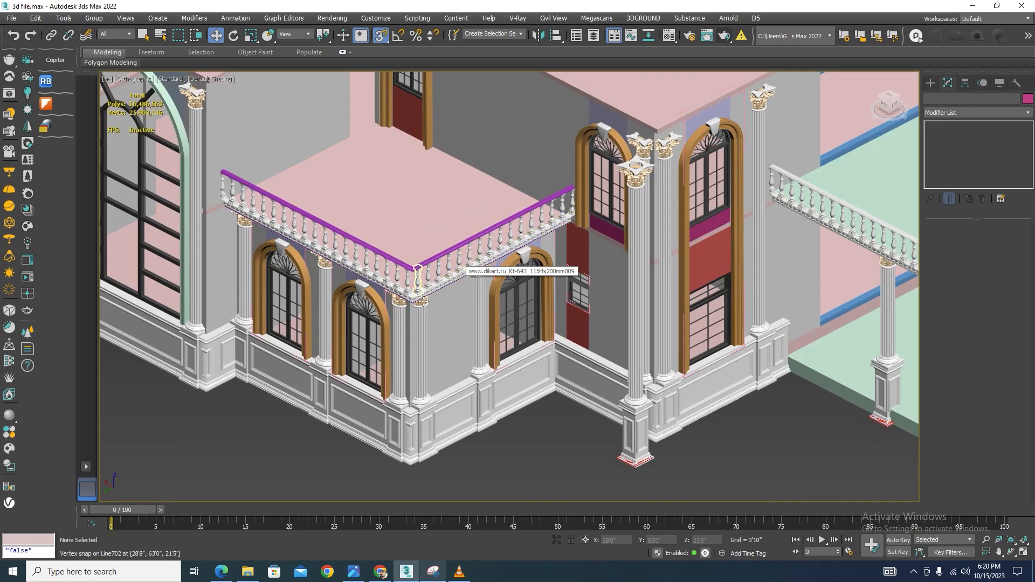
{"action": "scroll", "coordinate": [417, 272], "scroll_direction": "up", "scroll_amount": 6}
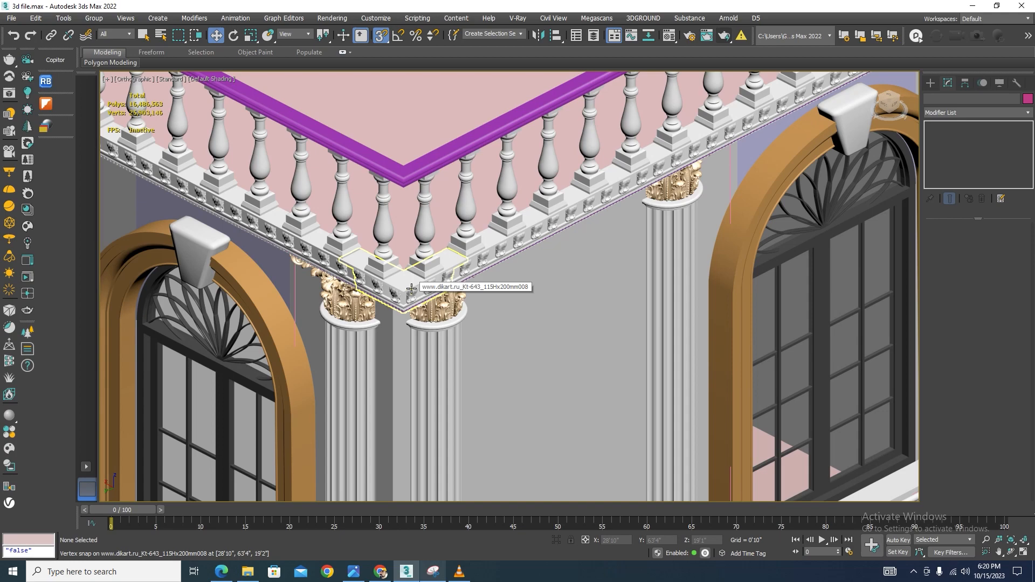
{"action": "scroll", "coordinate": [412, 289], "scroll_direction": "down", "scroll_amount": 6}
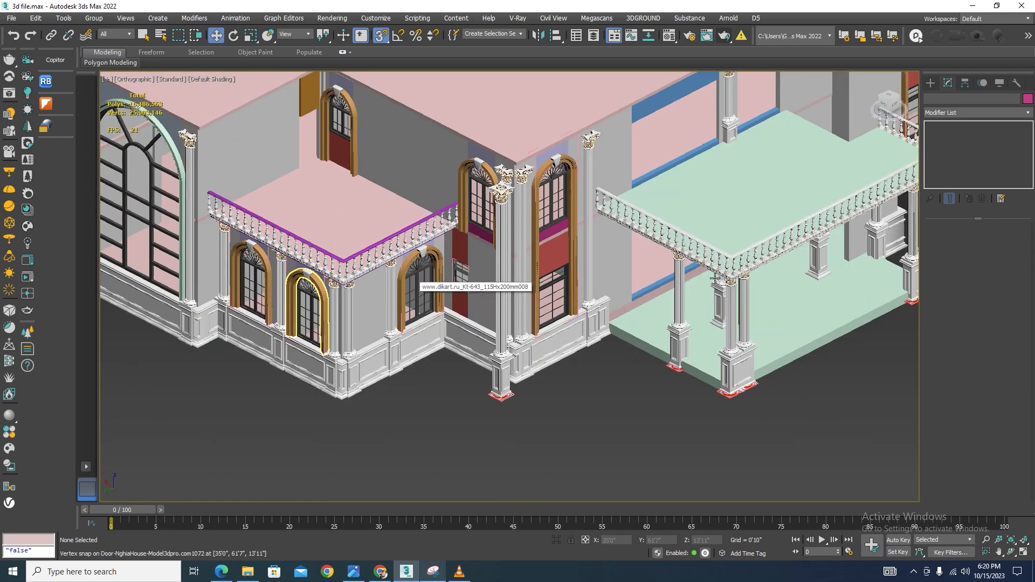
{"action": "scroll", "coordinate": [715, 277], "scroll_direction": "up", "scroll_amount": 8}
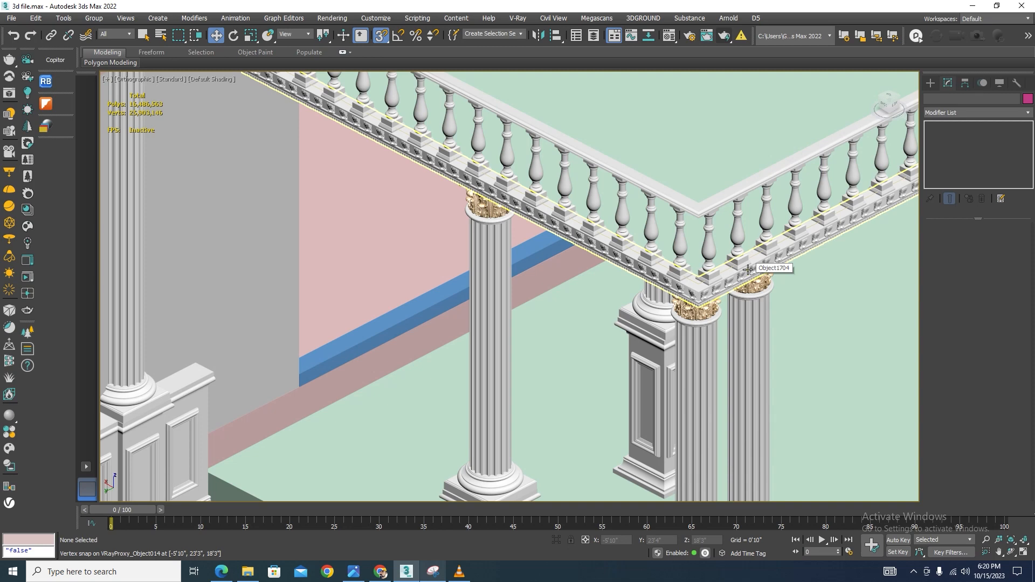
{"action": "scroll", "coordinate": [636, 274], "scroll_direction": "down", "scroll_amount": 4}
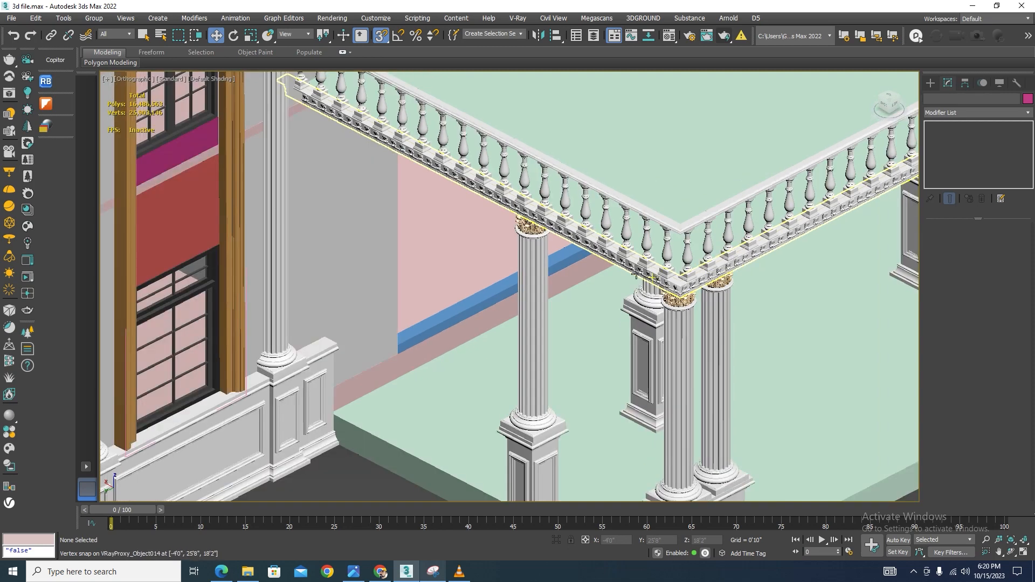